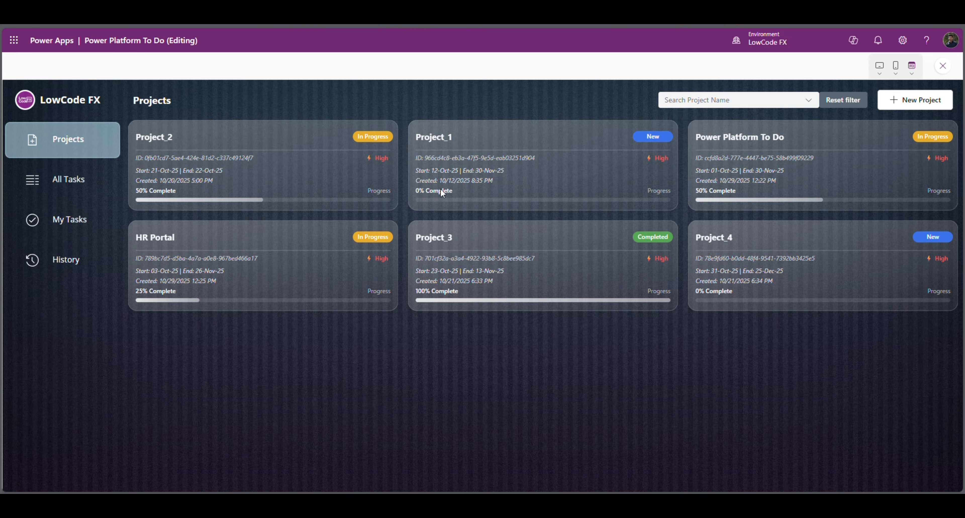
left_click(785, 189)
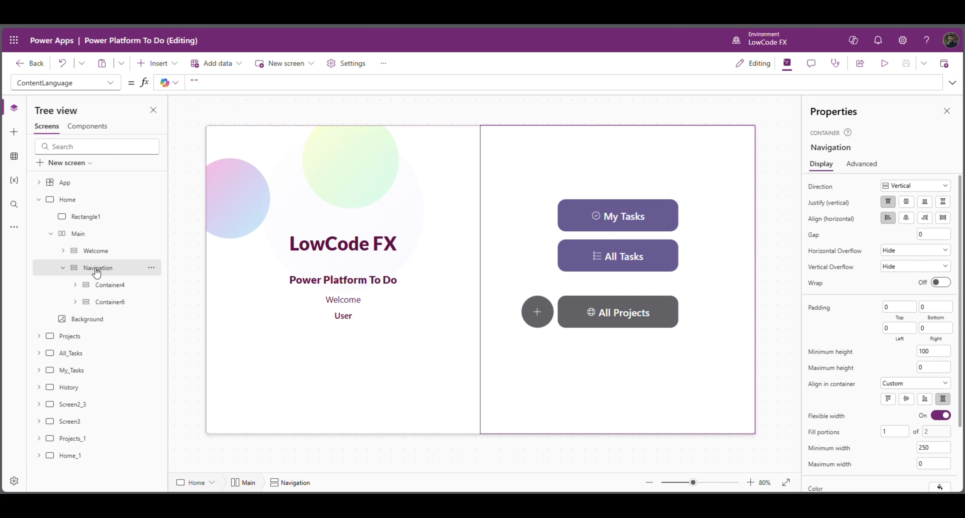
- Hide the Navigation container on the Home screen
scroll(936, 450, "down", 3)
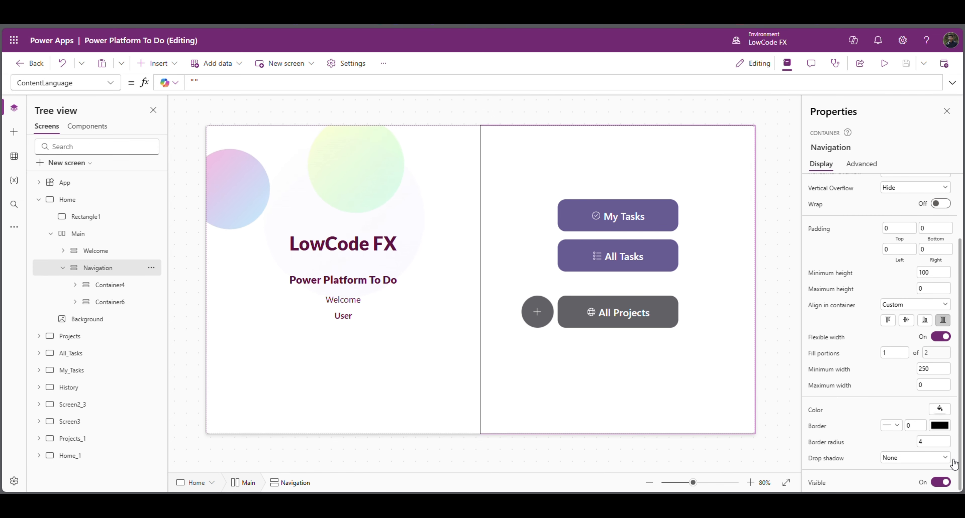
left_click(940, 483)
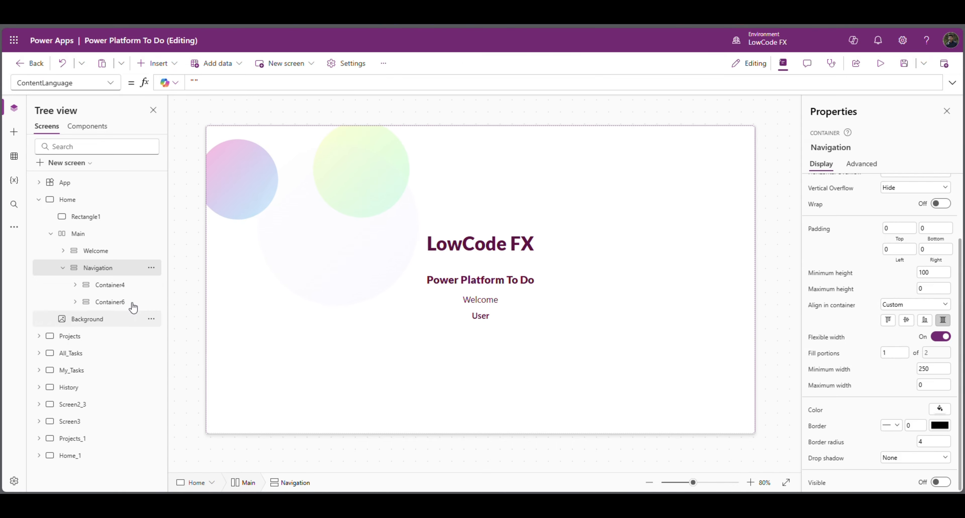
- Turn off flexible width for the Welcome container and set its width to Parent.Width/2
left_click(95, 251)
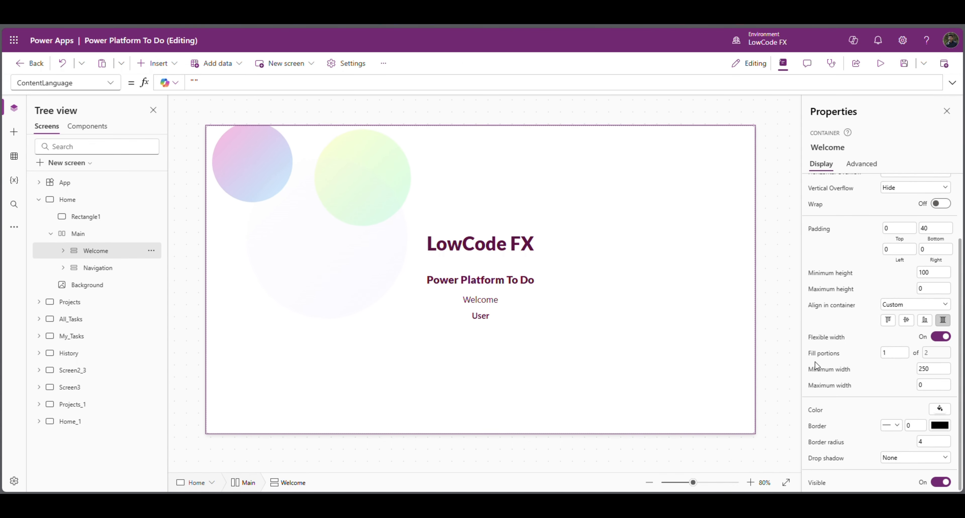
scroll(883, 370, "up", 2)
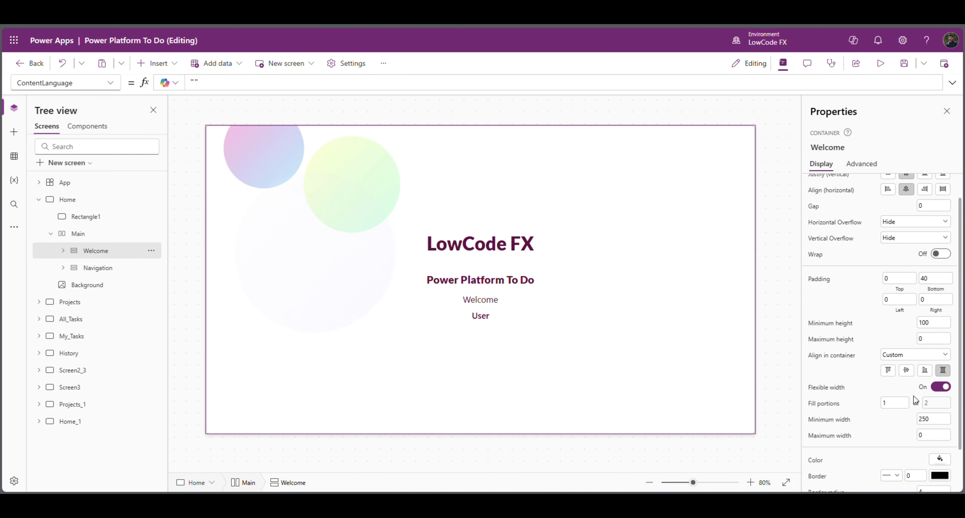
left_click(940, 388)
left_click(823, 408)
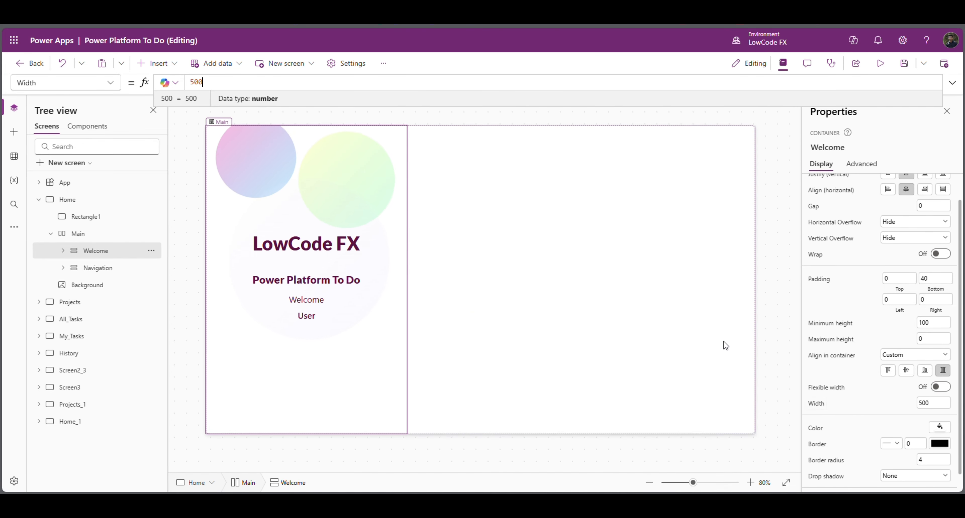
double_click(194, 83)
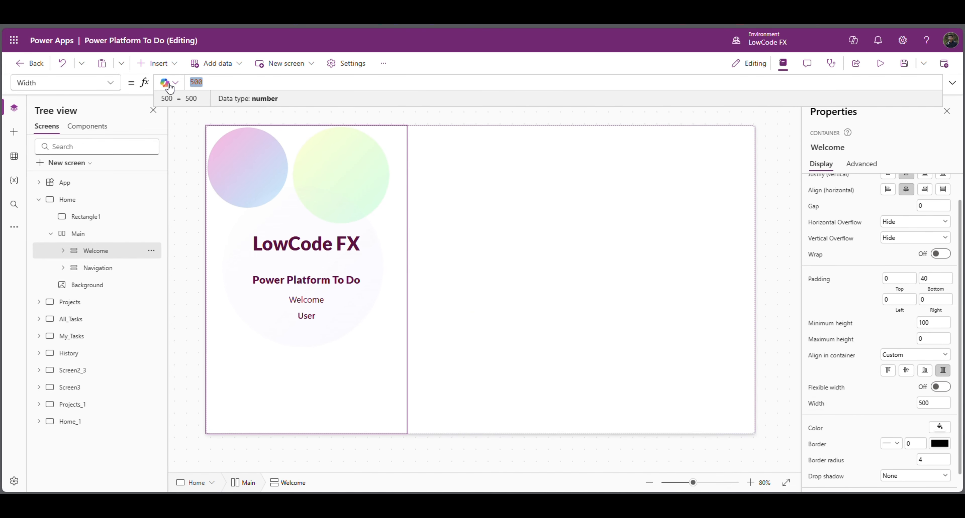
type("pare")
key("Tab")
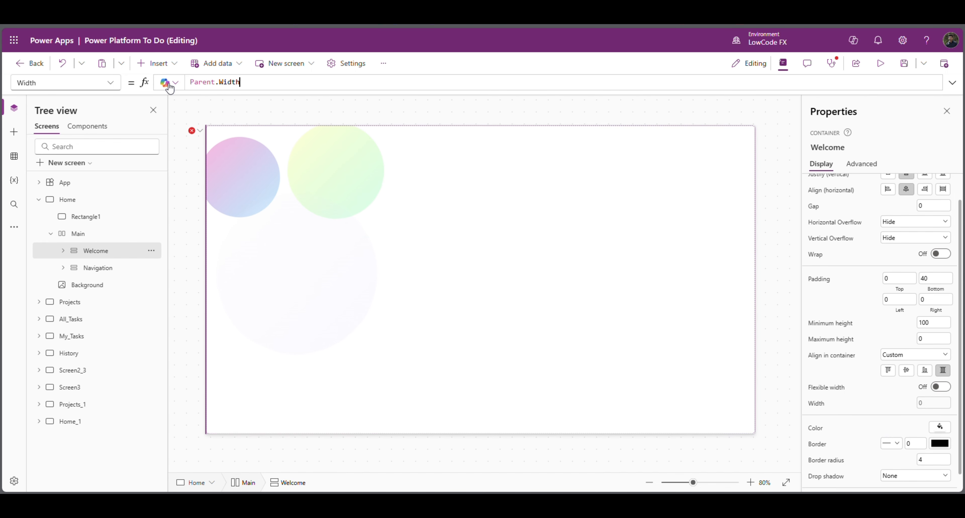
left_click(573, 183)
left_click(90, 253)
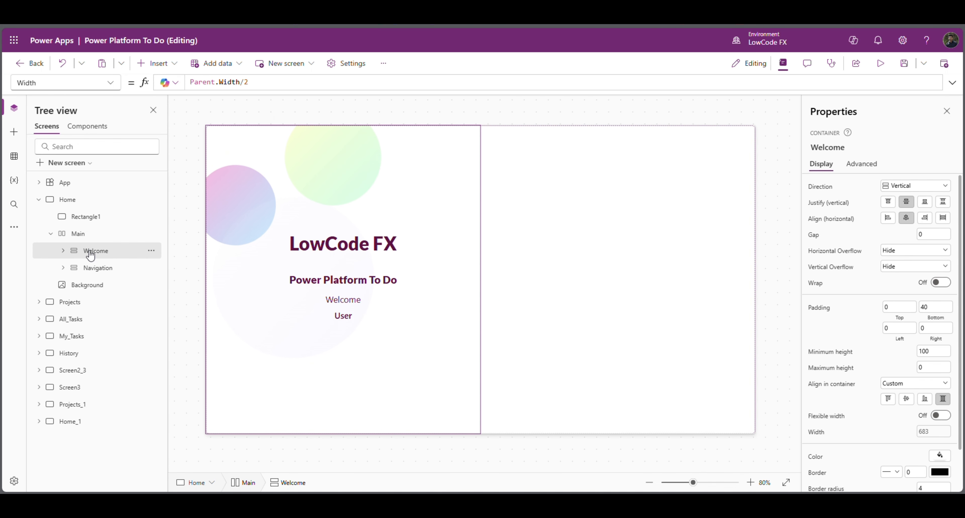
- Insert a plain container inside the Main container of the Home screen
left_click(88, 236)
left_click(170, 68)
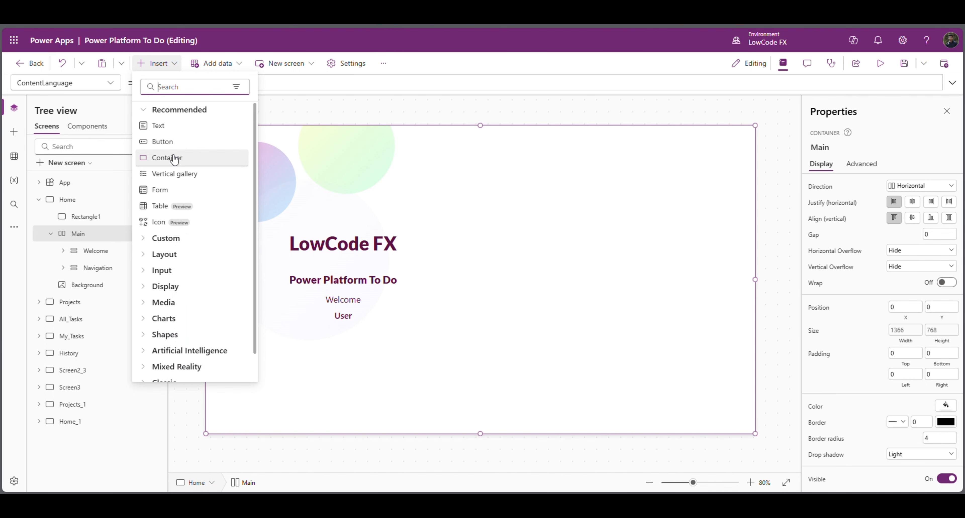
left_click(163, 158)
- Turn off flexible width for the new container in Main and set its width to Parent.Width/2
left_click(947, 294)
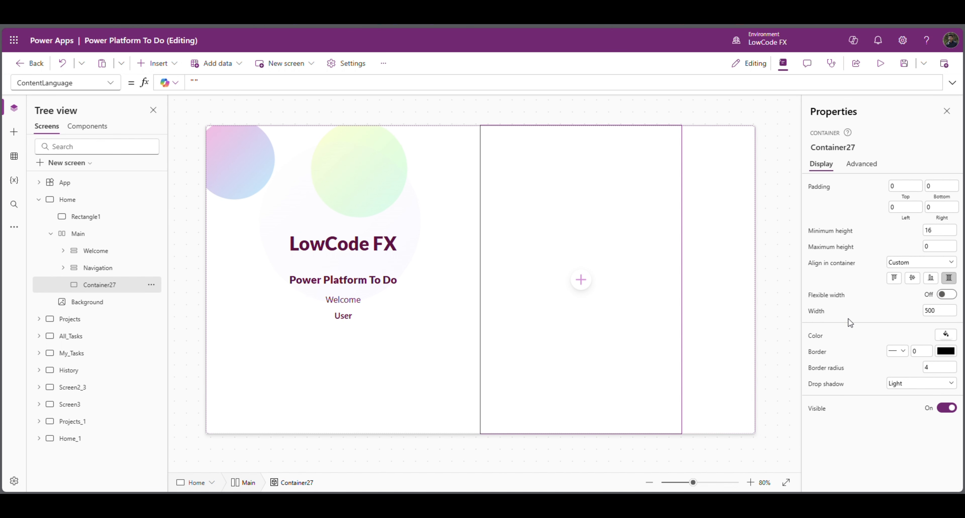
left_click(829, 311)
left_click_drag(209, 83, 150, 77)
type("Parent.Width")
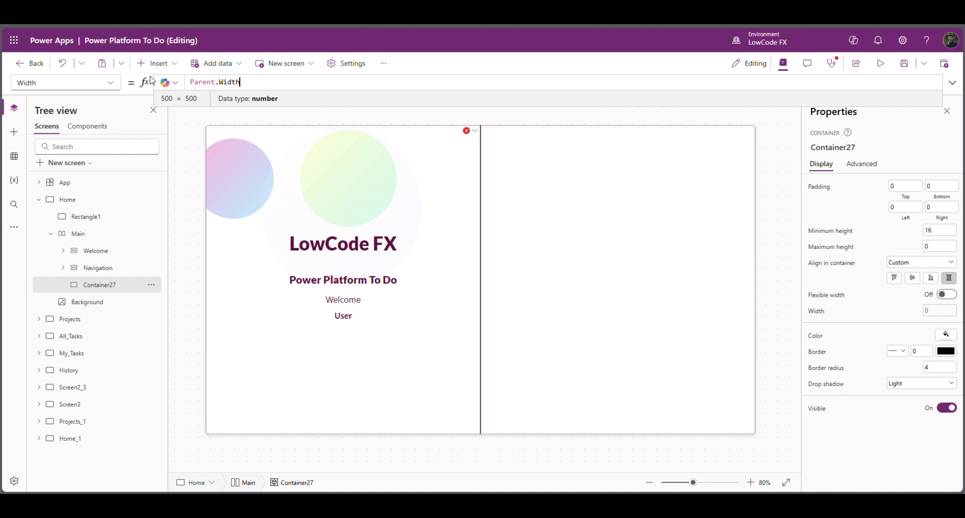
type("/2")
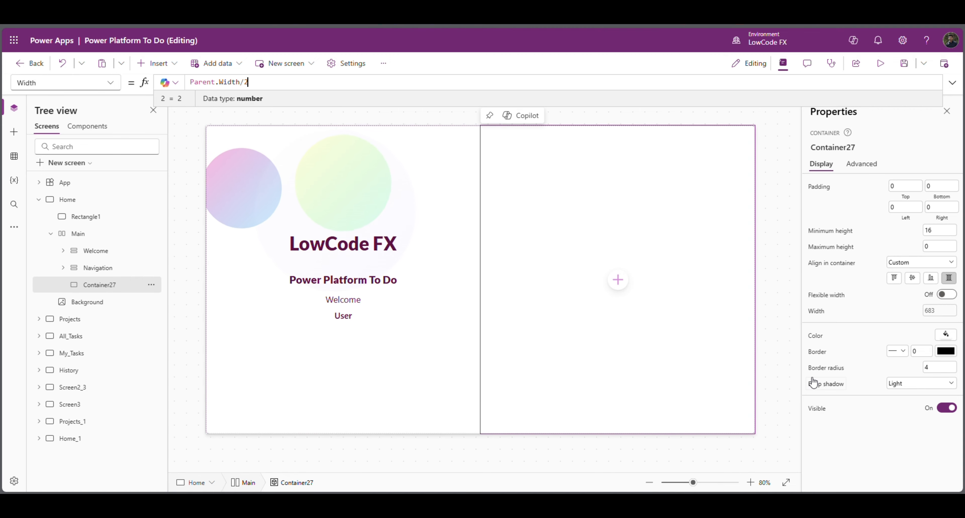
- Rename the new container in Main as Adv_Navigation
double_click(101, 285)
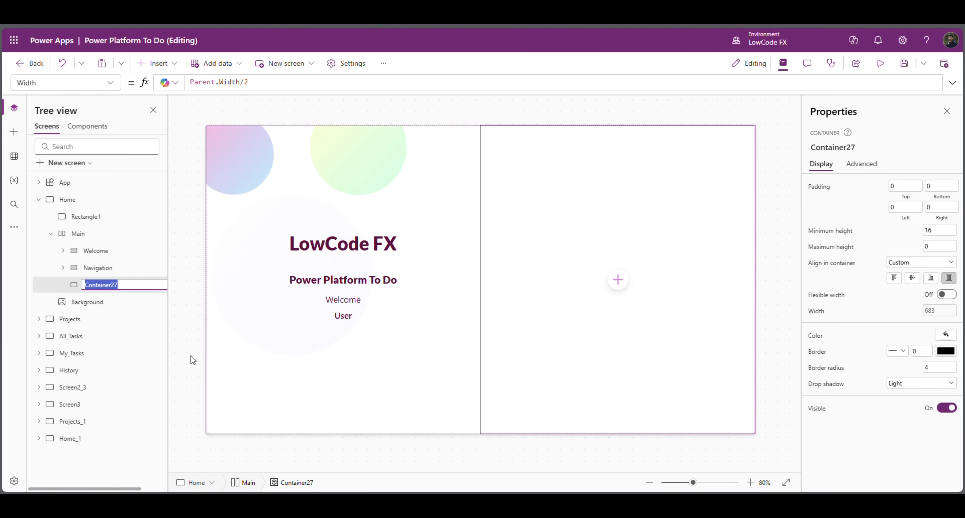
type("Adv")
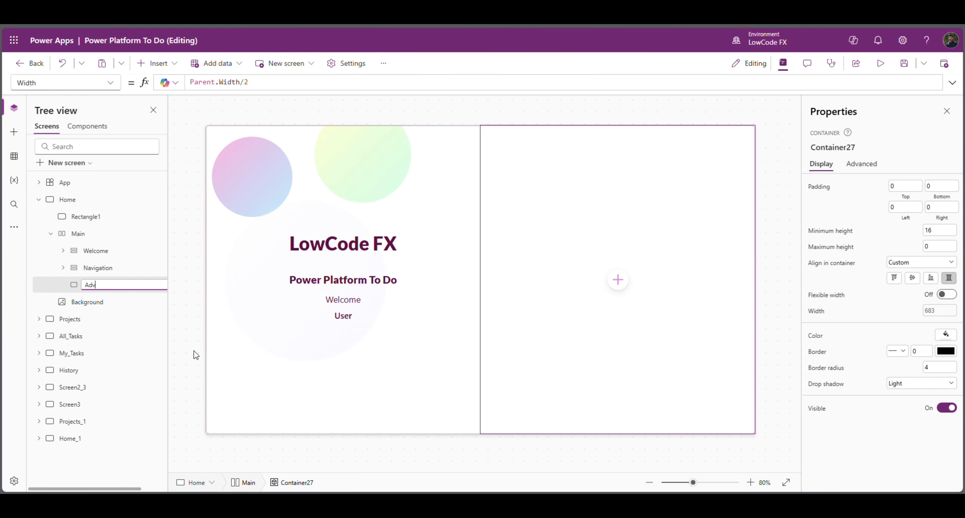
type("_Na")
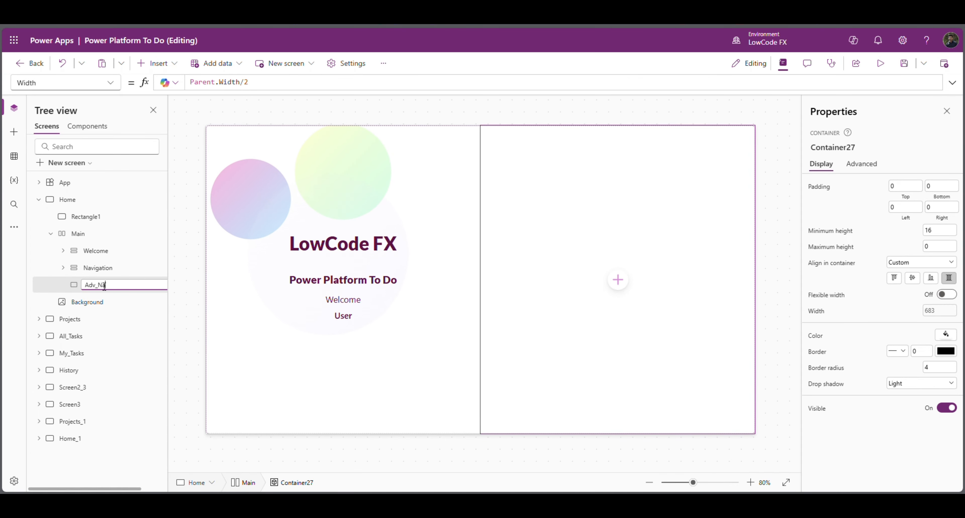
type("vigat")
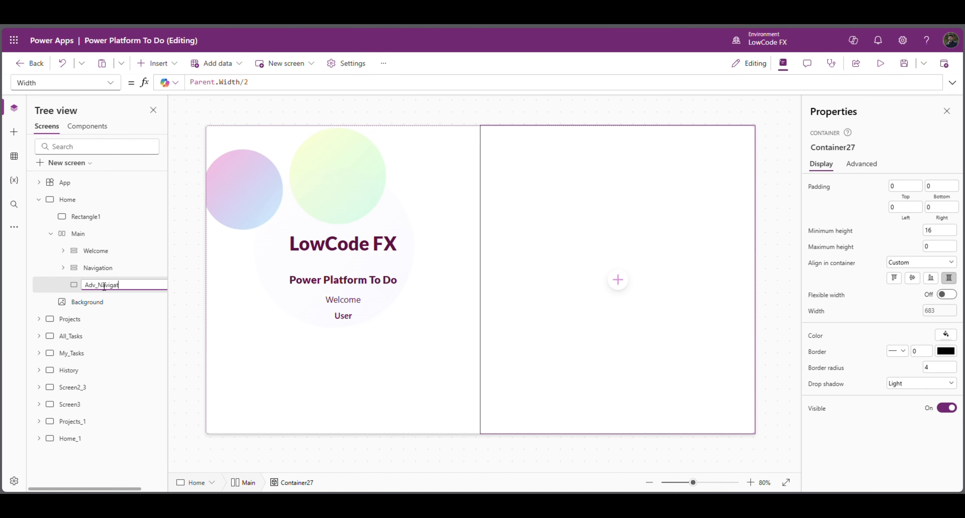
type("ion")
key("Return")
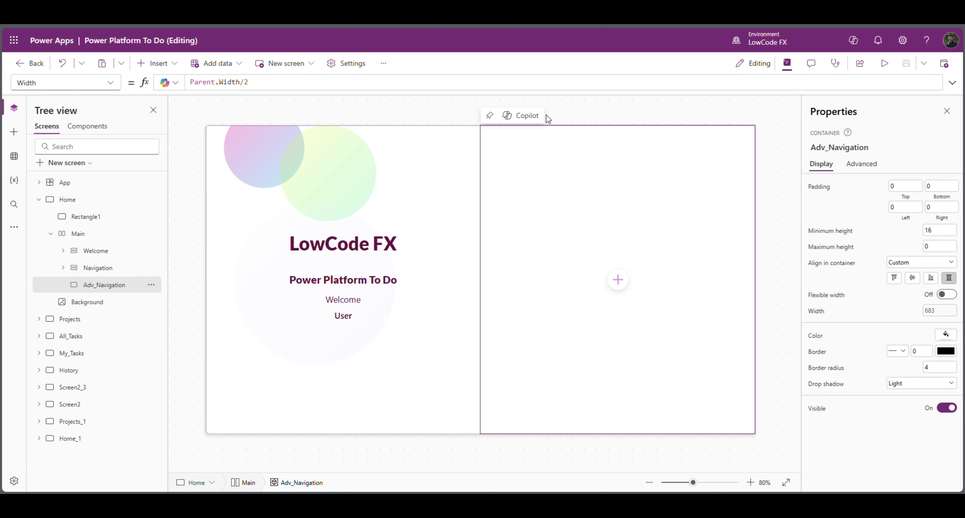
- Insert a vertical container inside the Adv_Navigation container
left_click(166, 67)
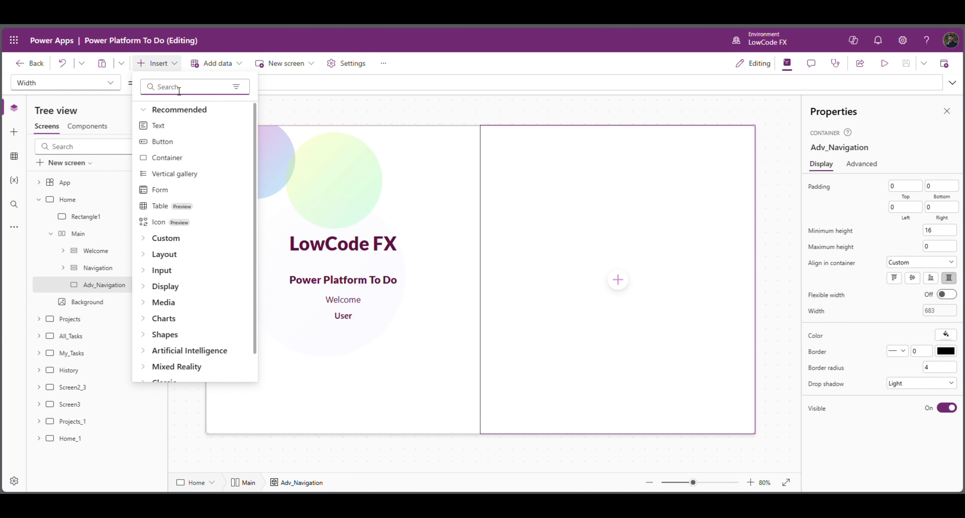
type("verti")
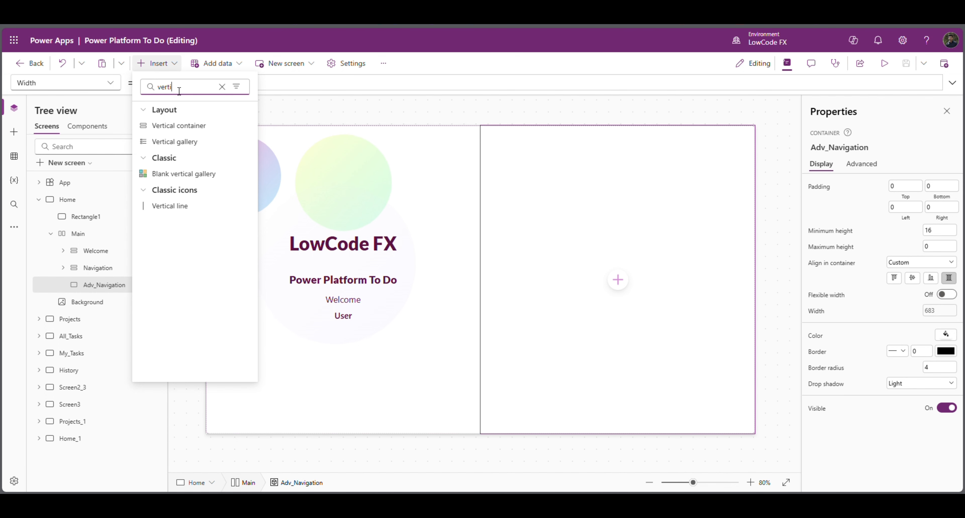
left_click(187, 126)
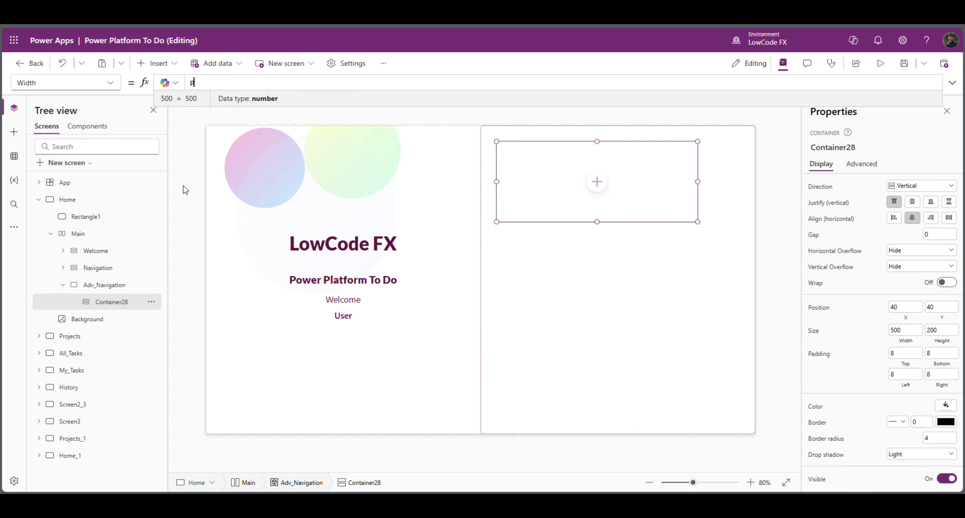
- Set the vertical container's width to Parent.Width/3 and its height to Parent.Height/4
type("pare")
key("Tab")
type("/")
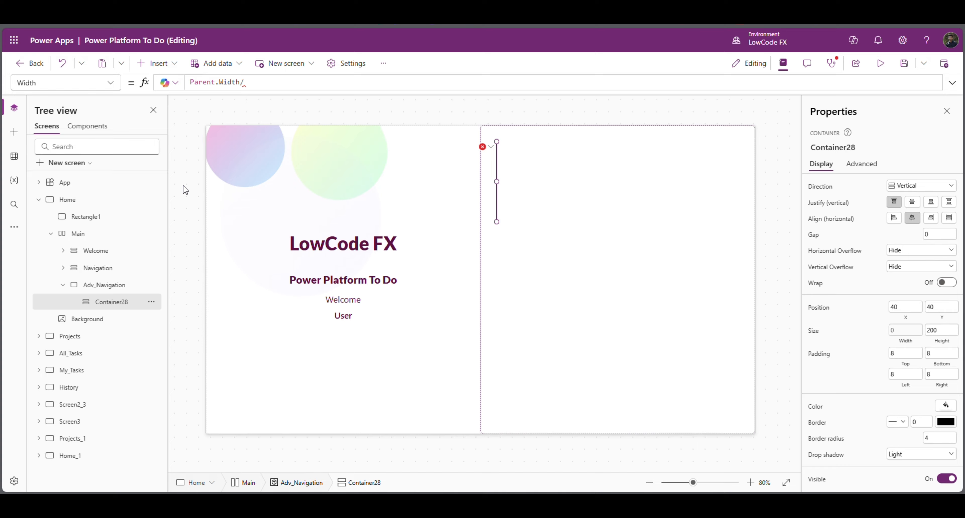
type("3")
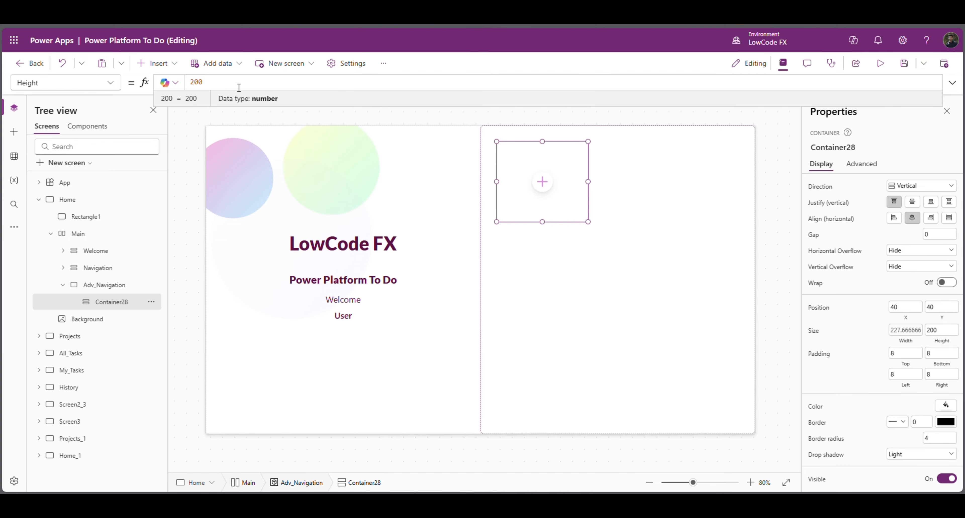
key("ctrl+a")
type("pa")
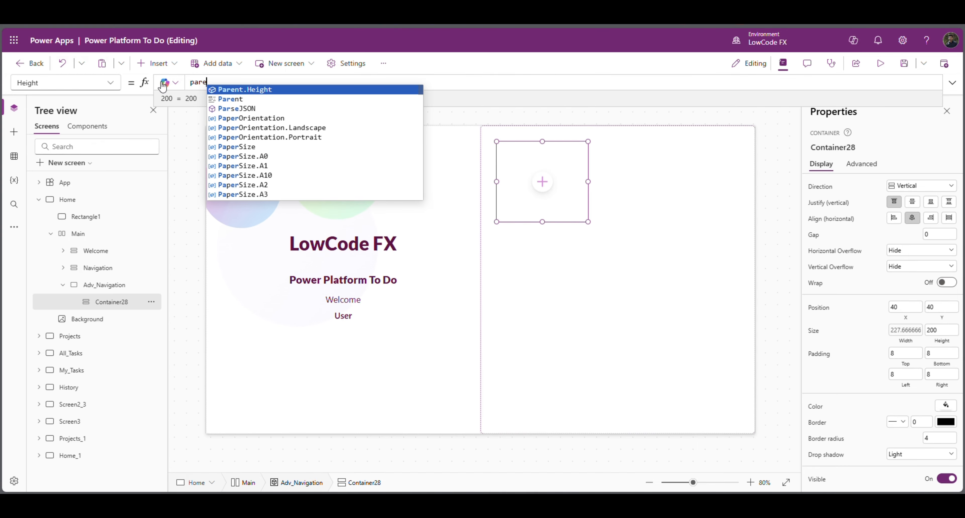
key("Tab")
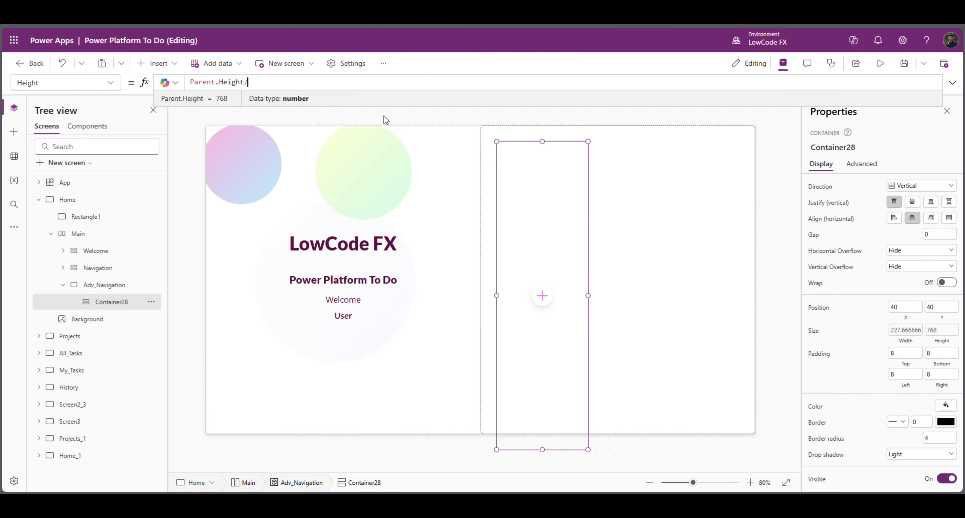
type("/4")
left_click(384, 116)
- Insert an image control into the vertical container inside Adv_Navigation
left_click(570, 176)
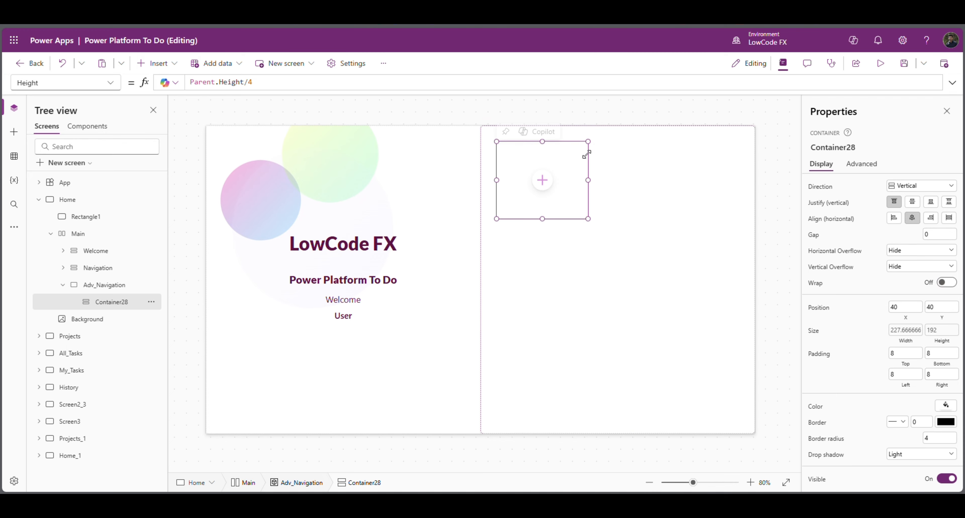
left_click(555, 184)
type("imag")
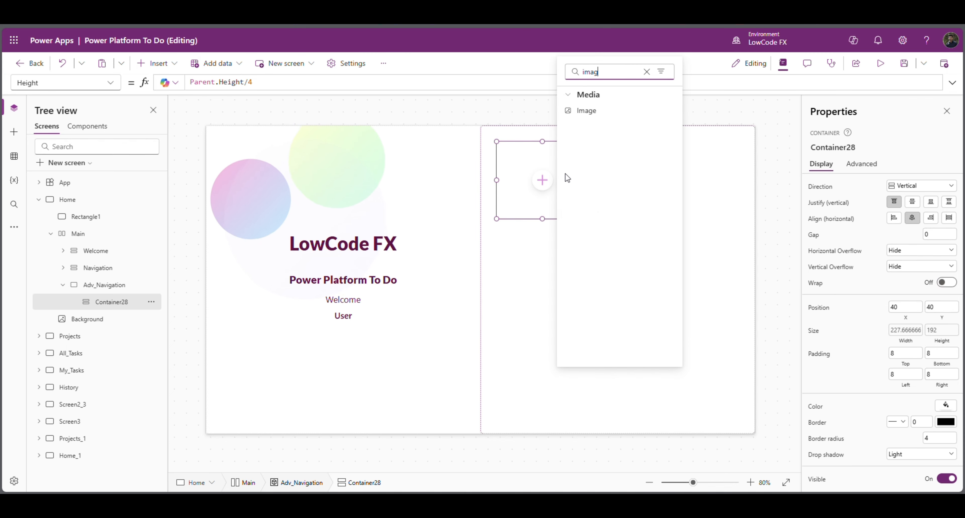
left_click(586, 112)
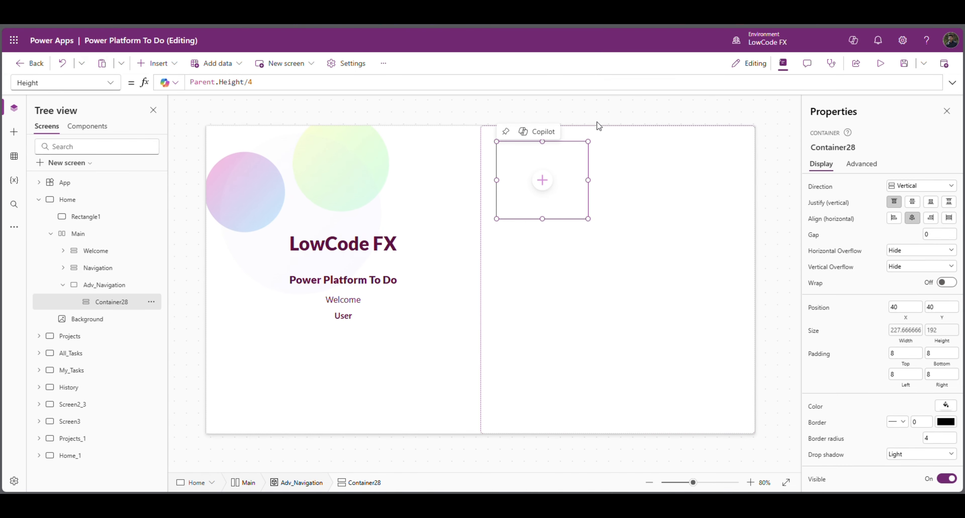
- Insert two text controls below the image in the vertical container
left_click(567, 214)
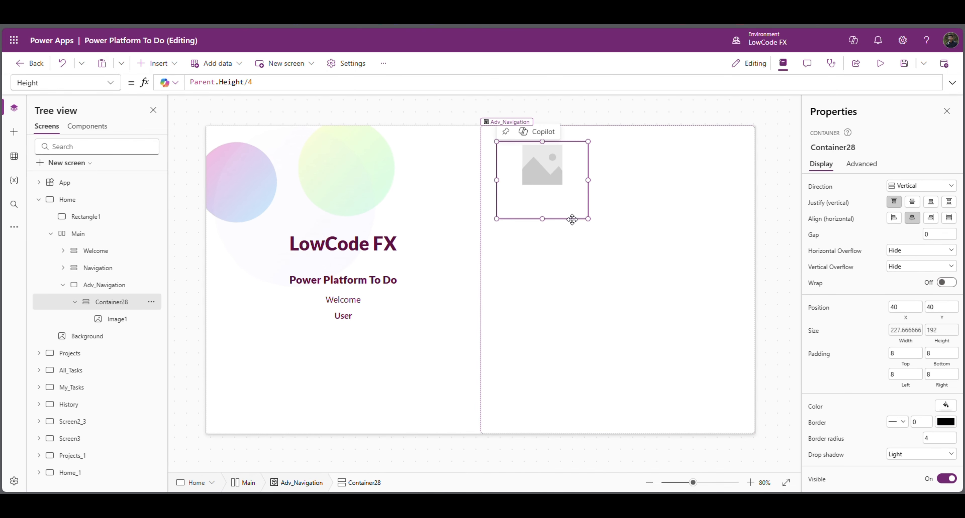
left_click(171, 65)
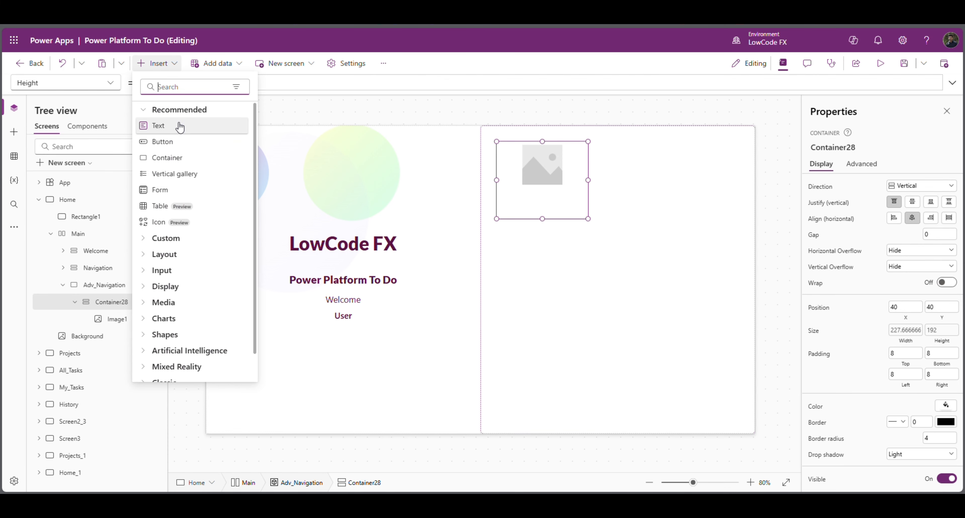
left_click(179, 127)
left_click(582, 199)
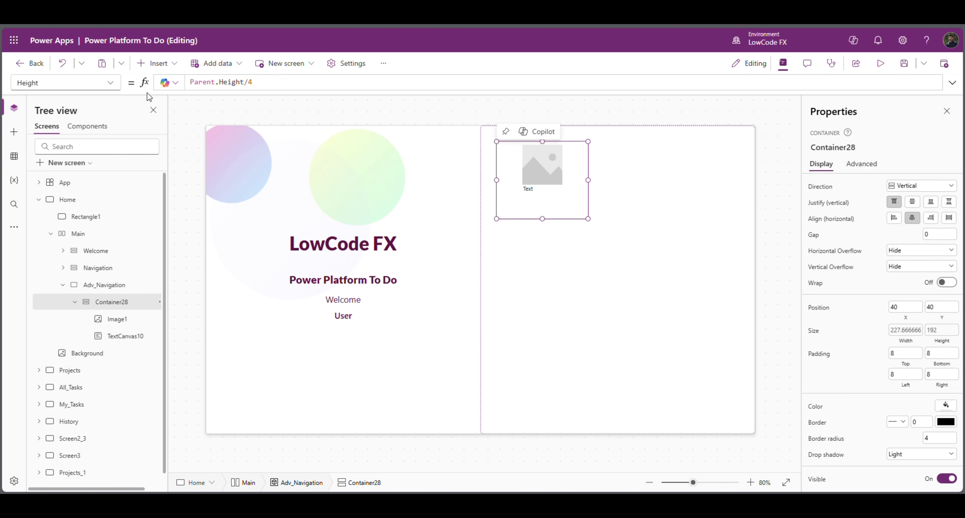
left_click(158, 64)
left_click(159, 126)
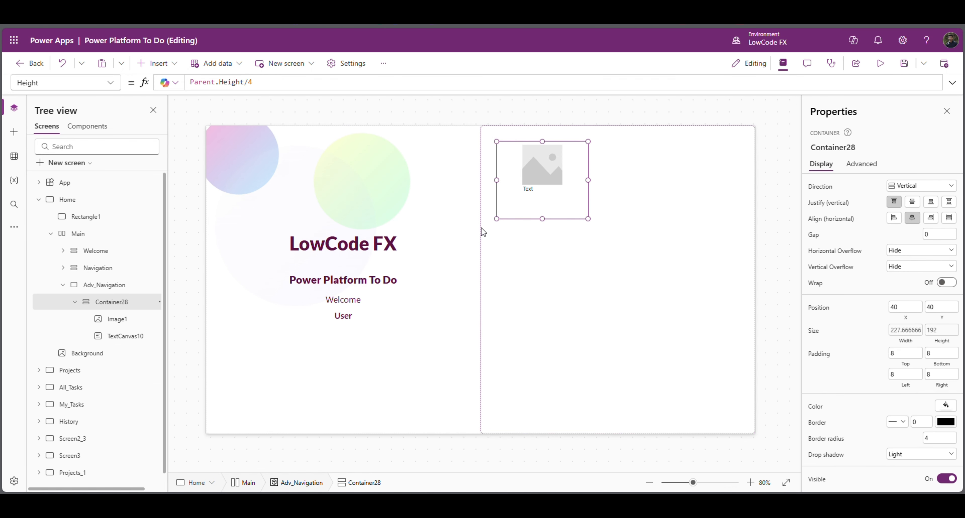
- Set the vertical container's top, bottom, left and right padding to 10 each
left_click(575, 212)
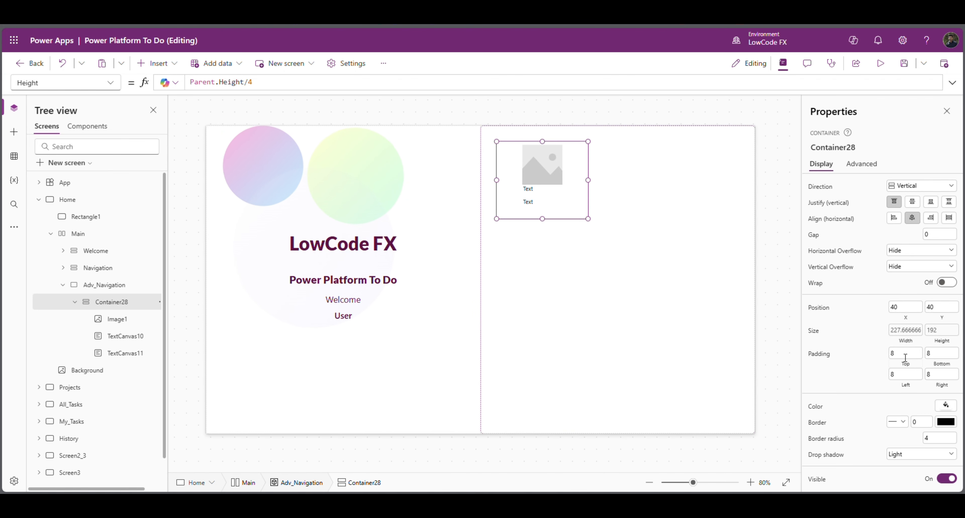
type("10")
key("Tab")
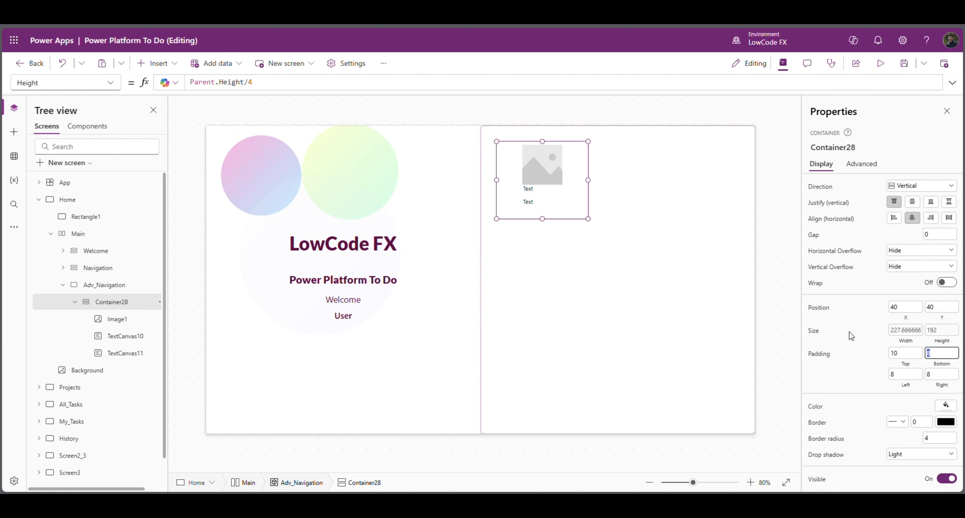
type("10")
key("Tab")
type("10")
key("Tab")
type("10")
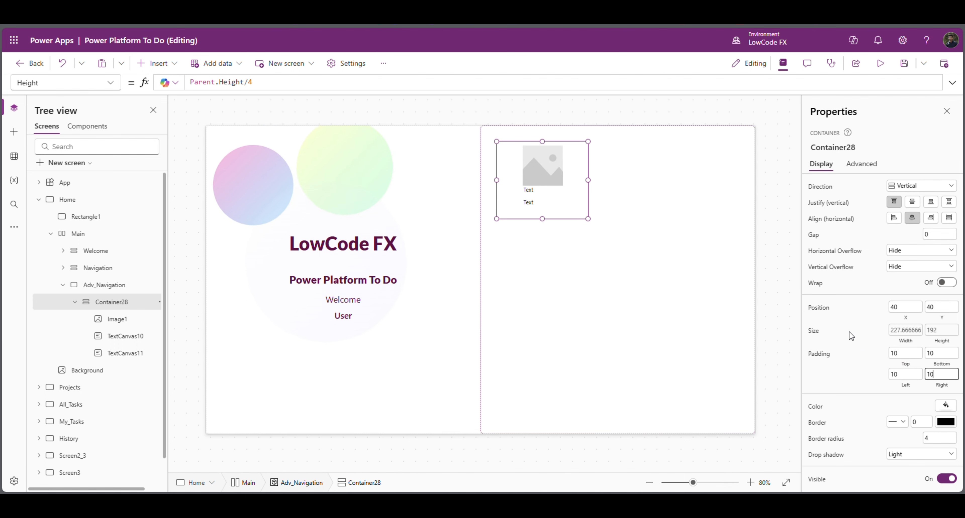
- Justify the contents of the vertical container inside Adv_Navigation to its vertical center
key("Tab")
left_click(544, 177)
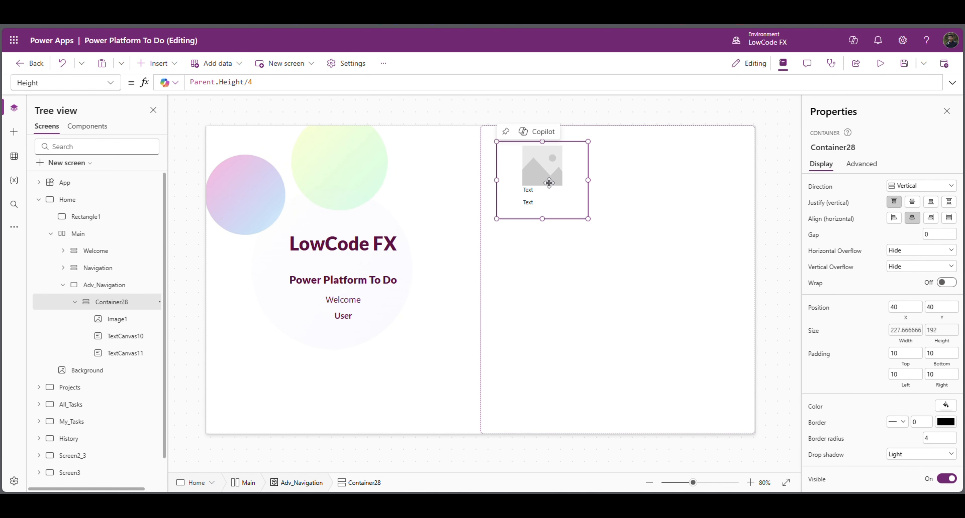
left_click(574, 209)
left_click(584, 217)
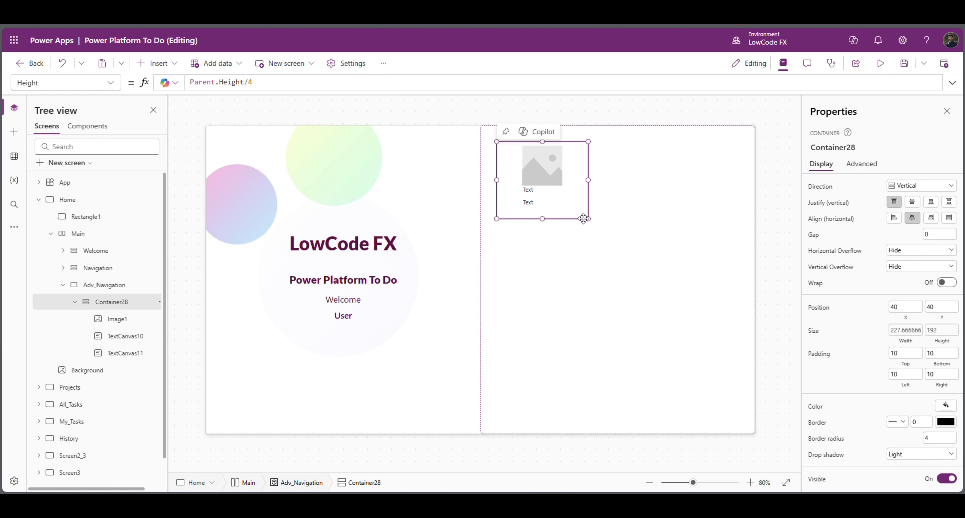
left_click(916, 204)
- Set both text controls in the vertical container to Center alignment and Middle vertical alignment
left_click(537, 200)
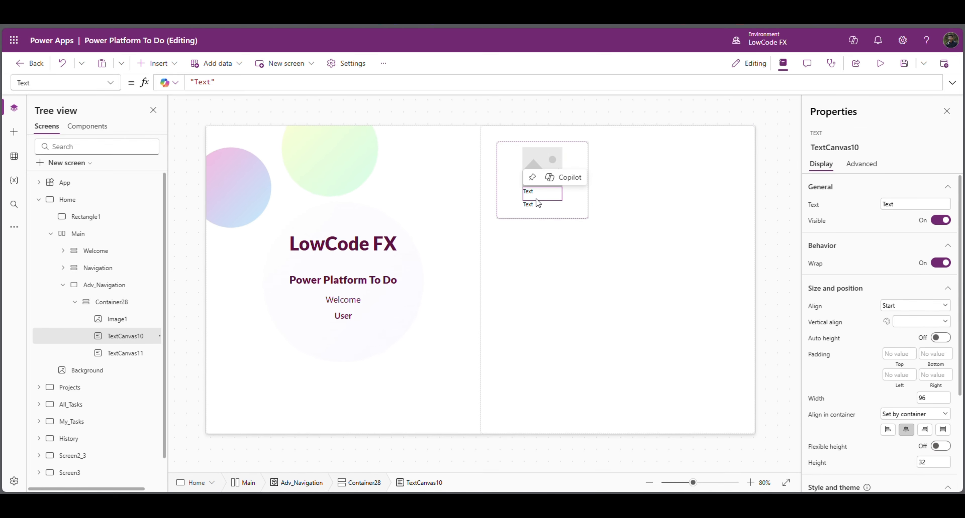
left_click(534, 204, "shift")
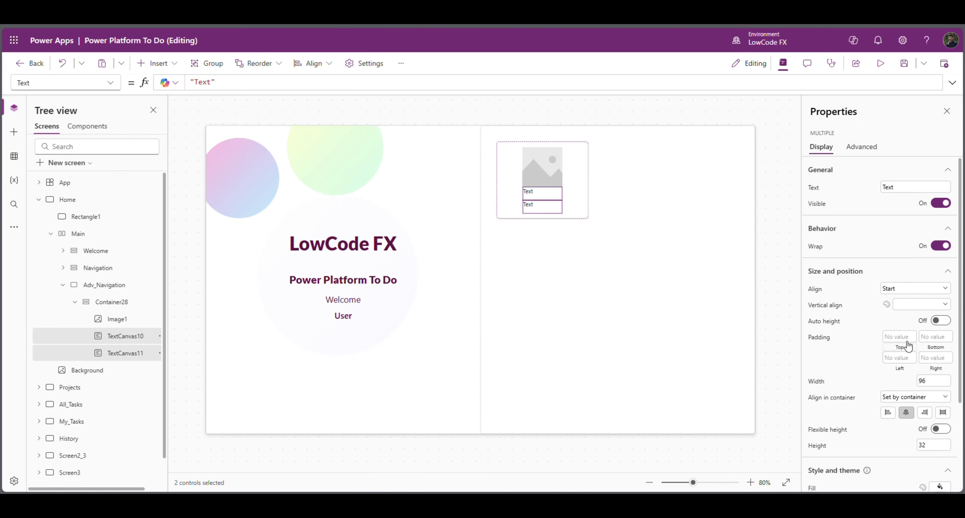
left_click(903, 295)
left_click(900, 313)
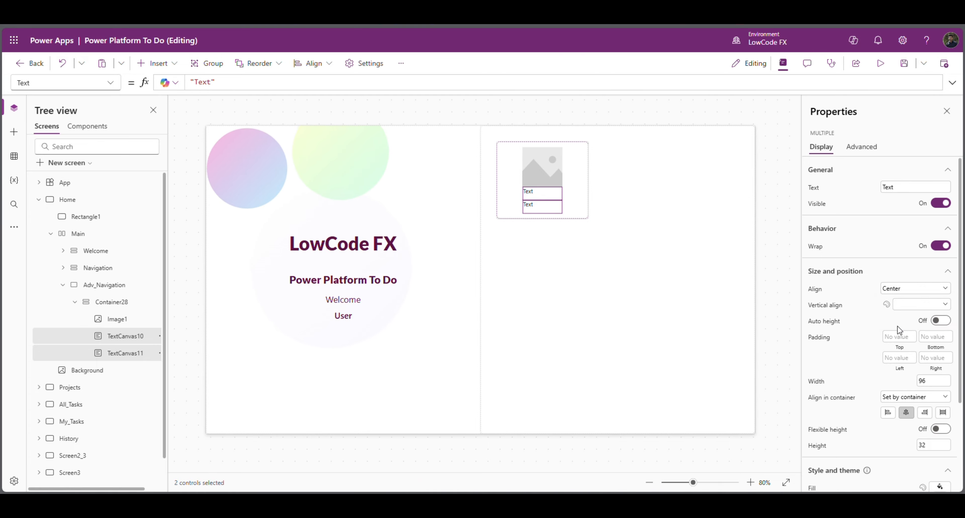
left_click(910, 308)
left_click(913, 327)
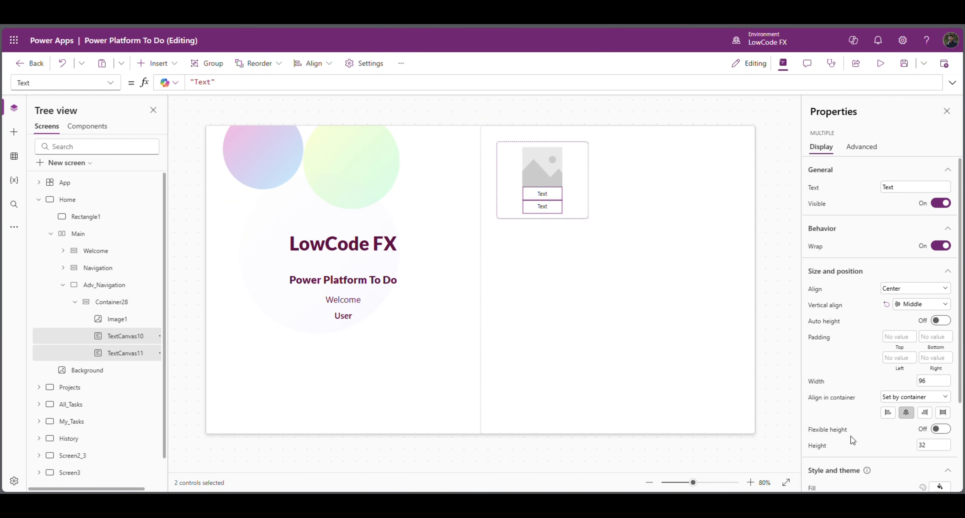
- Set the width of both selected text controls to Parent.Width
left_click(816, 382)
double_click(195, 83)
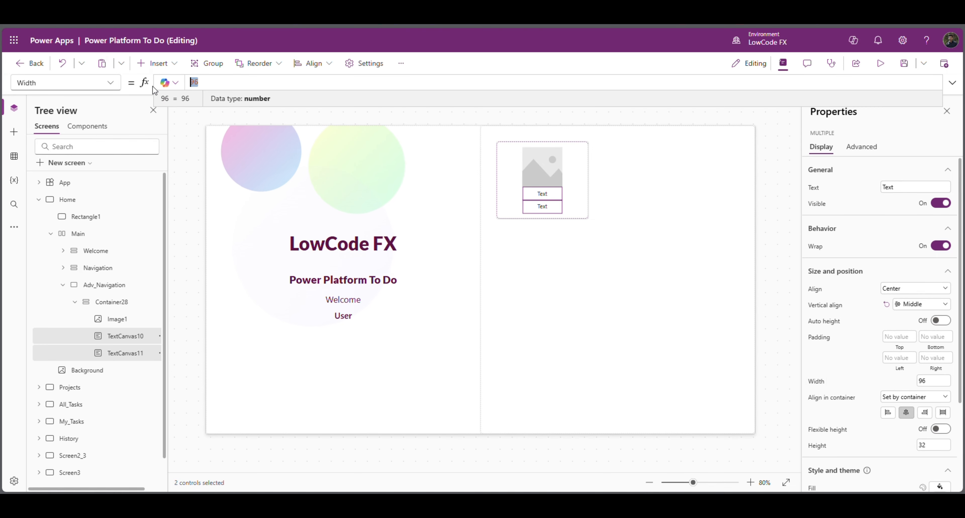
type("Parent.Width")
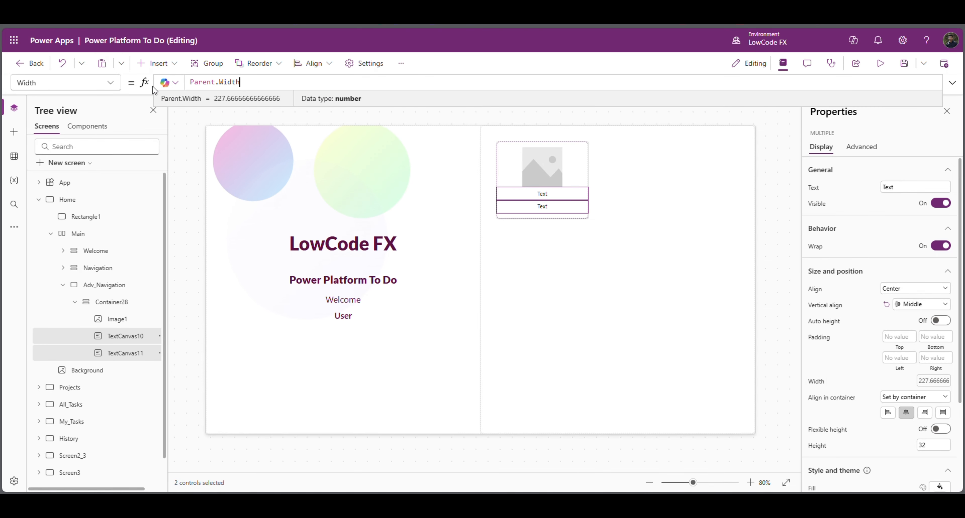
- Format the upper text control in the card with font size 16 and Bold weight
left_click(543, 198)
scroll(870, 414, "down", 3)
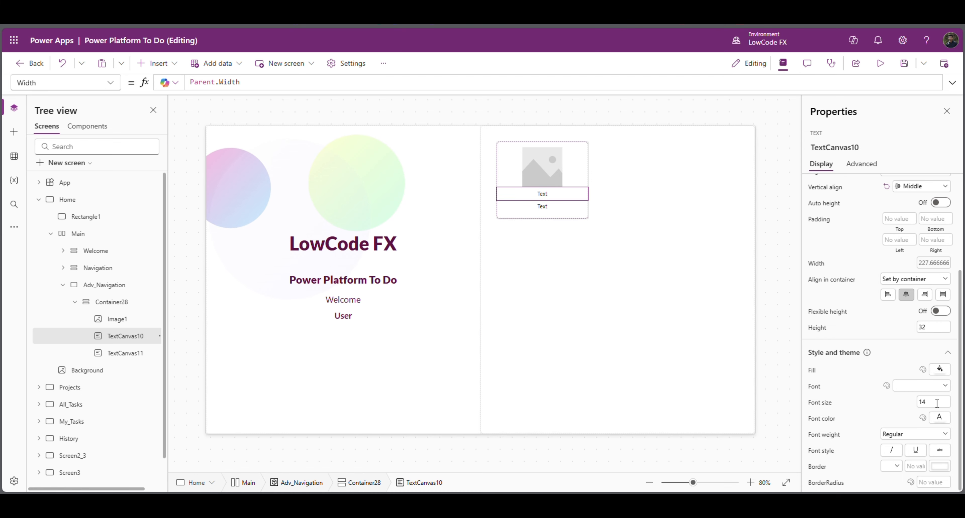
type("16")
left_click(882, 405)
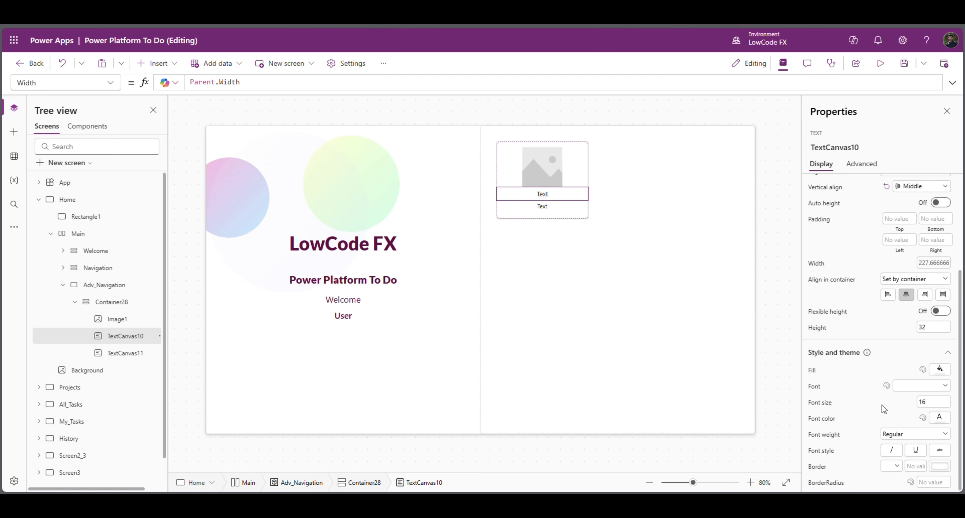
left_click(901, 434)
left_click(906, 424)
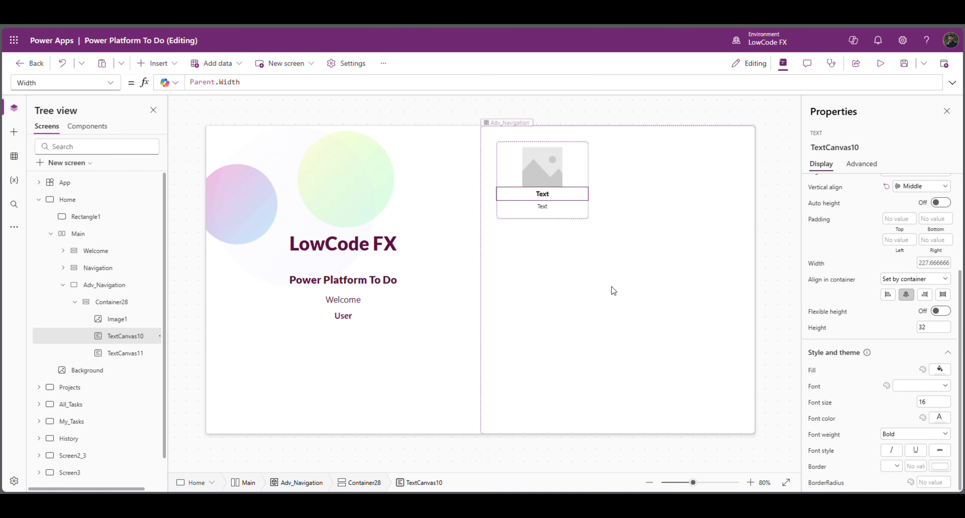
- Format the lower text control in the card with Semibold weight and italic style
left_click(547, 208)
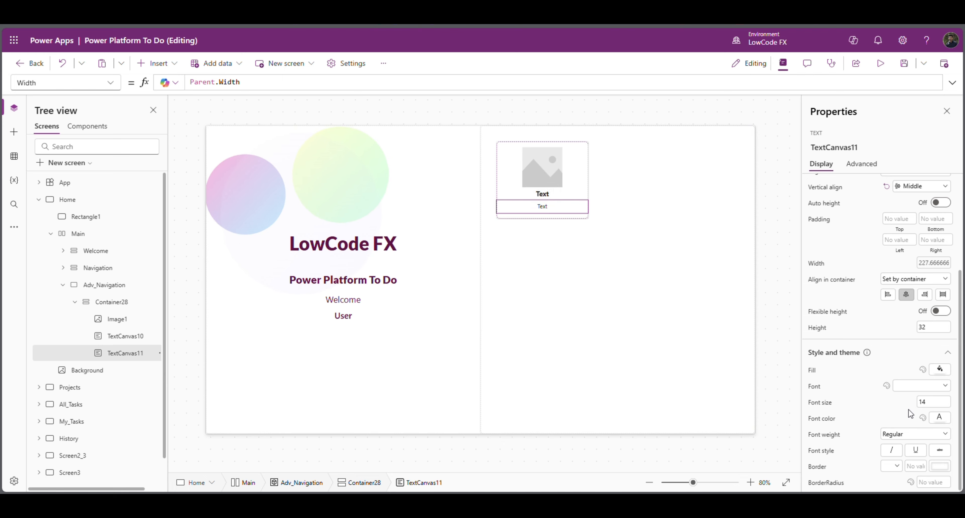
left_click(926, 435)
left_click(904, 412)
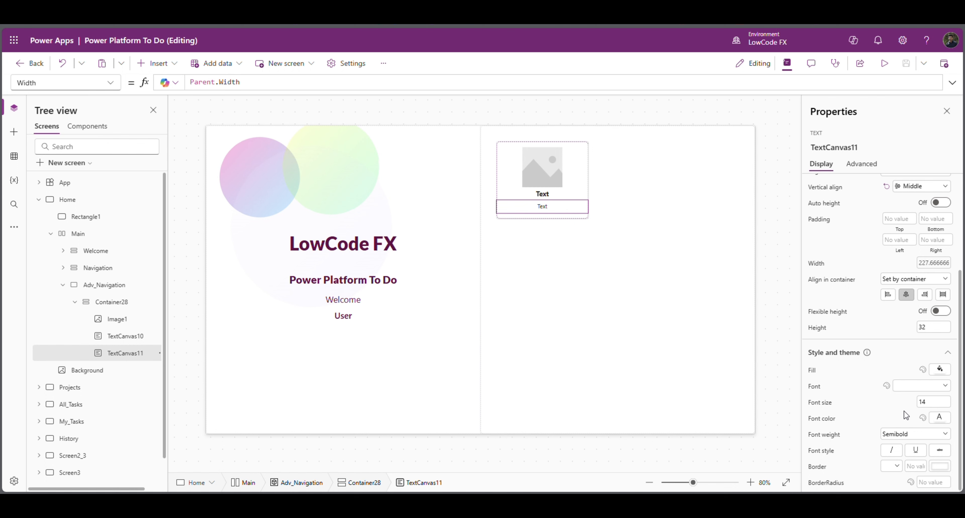
left_click(895, 454)
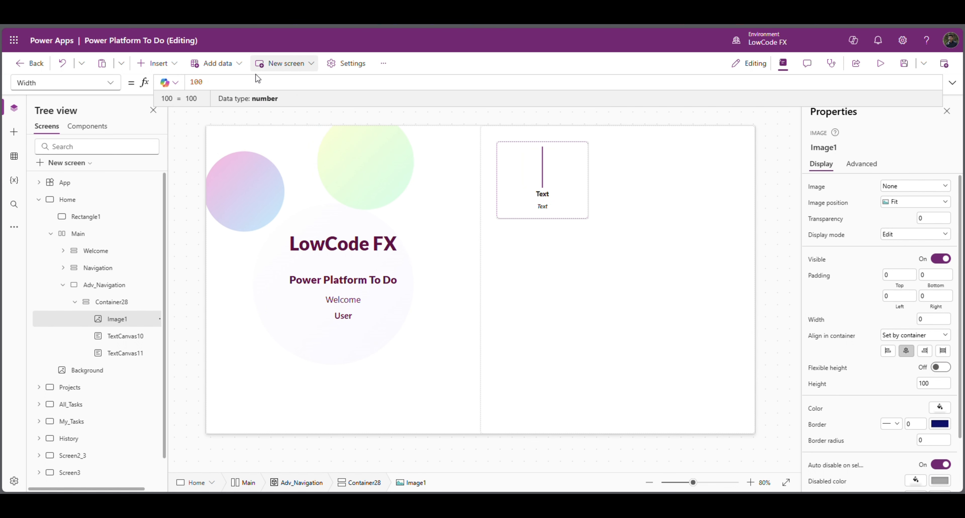
- Set the card image's width to Parent.Width/1.5 and its height to Parent.Height/1.8
left_click_drag(209, 83, 165, 75)
type("pare")
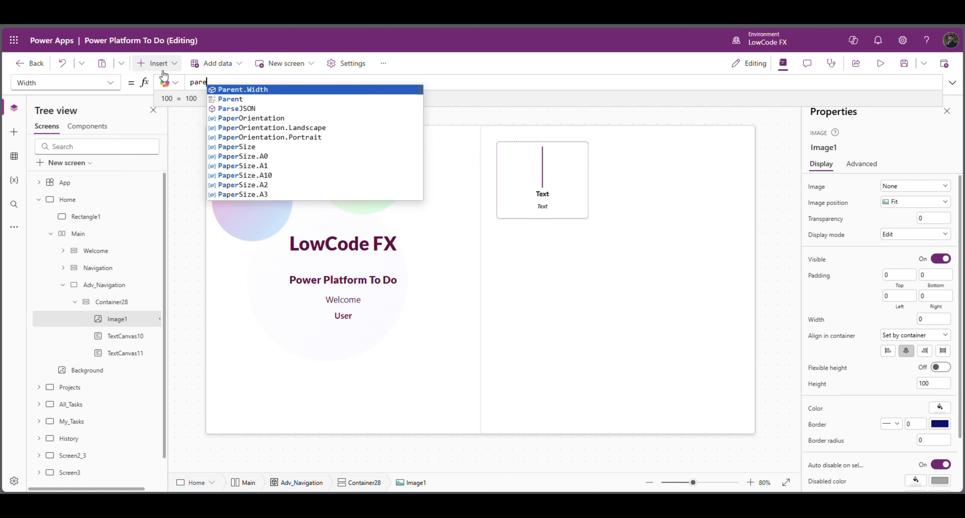
key("Tab")
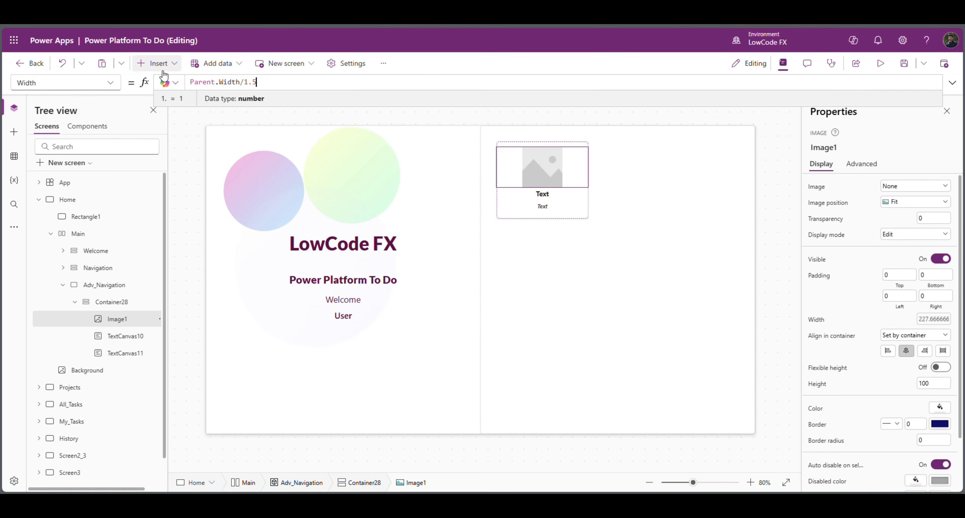
left_click(863, 388)
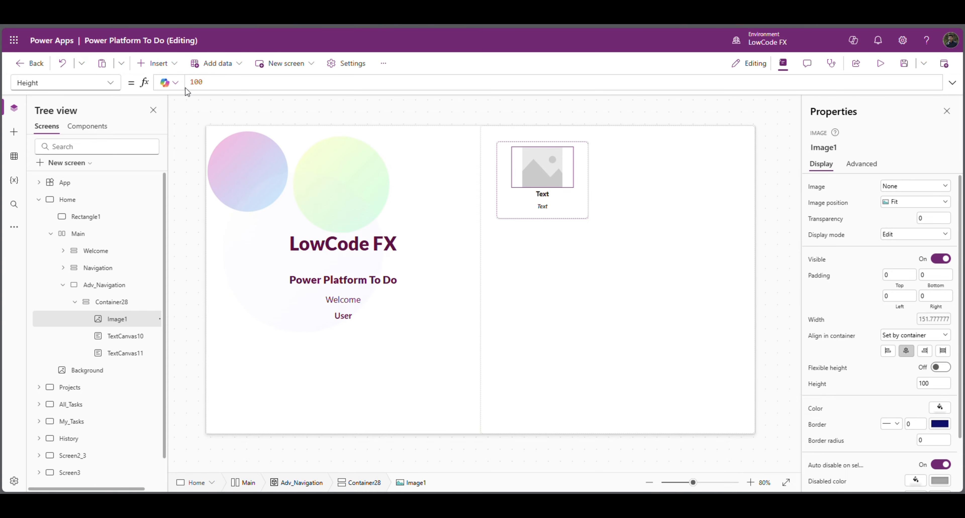
type("pare")
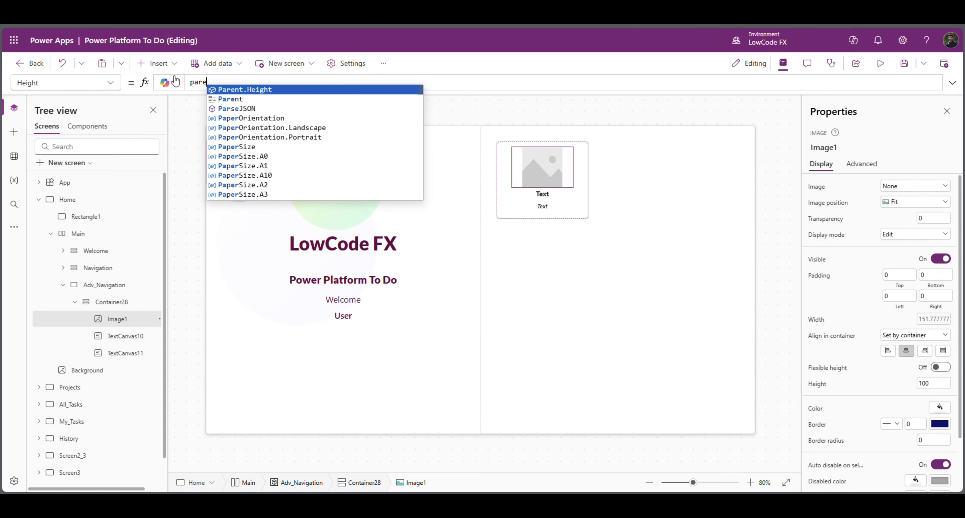
left_click(291, 90)
type("/1.")
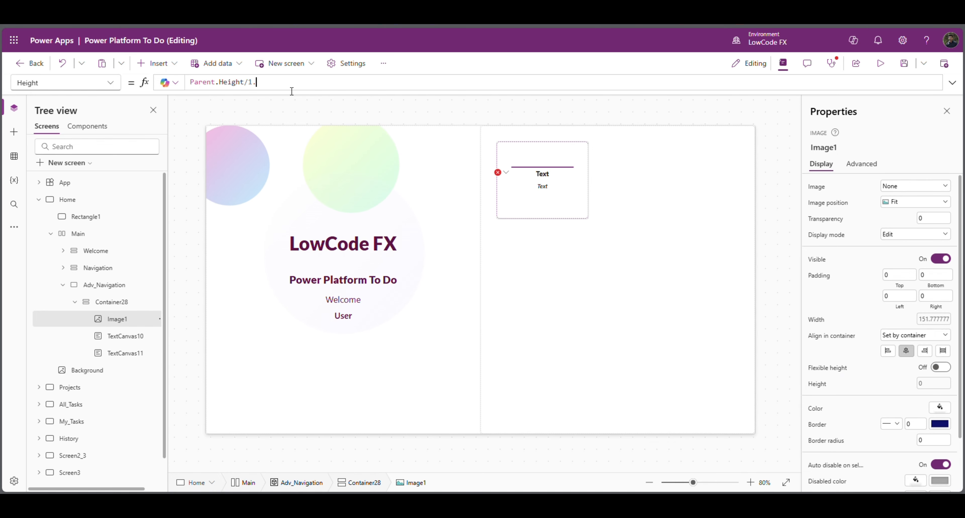
type("8")
left_click(614, 308)
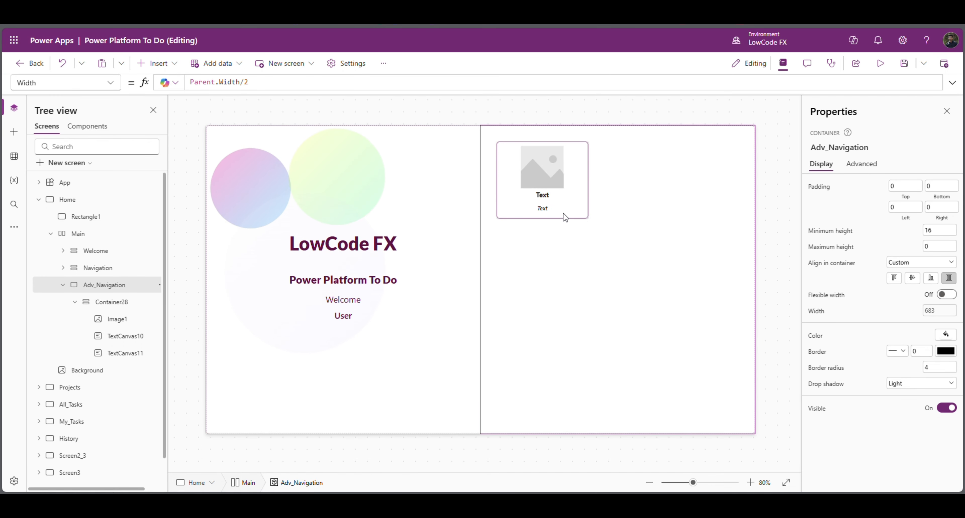
- Insert an image control directly into Adv_Navigation and move it beside the card, at about X 368, Y 100
left_click(576, 217)
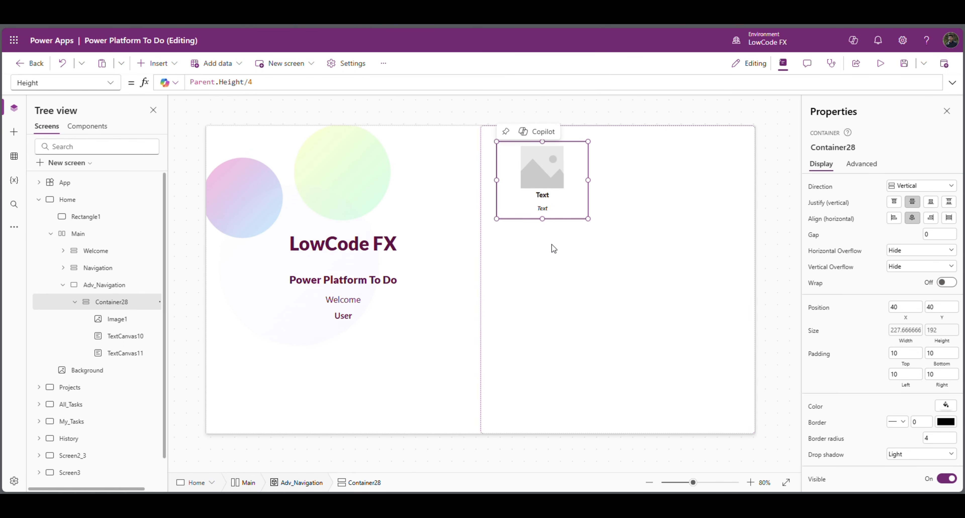
left_click(546, 273)
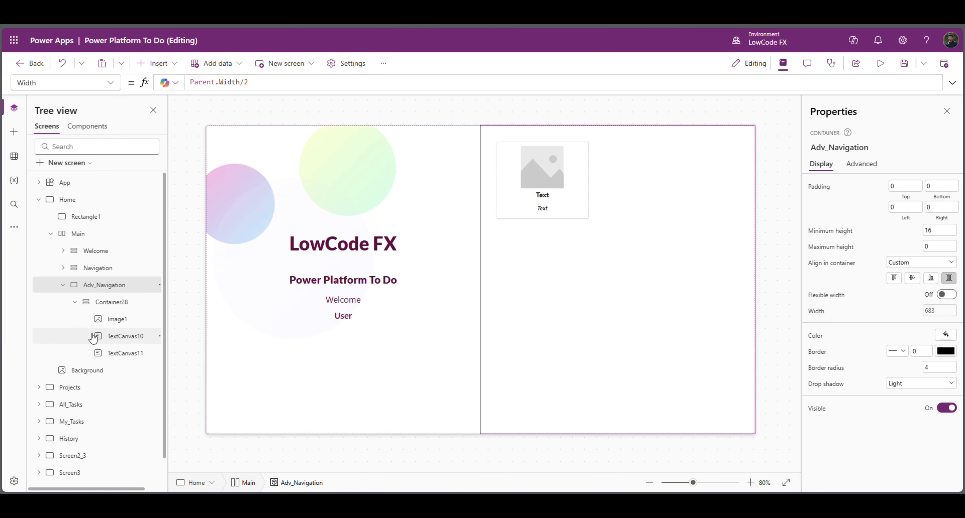
left_click(92, 308)
left_click(75, 302)
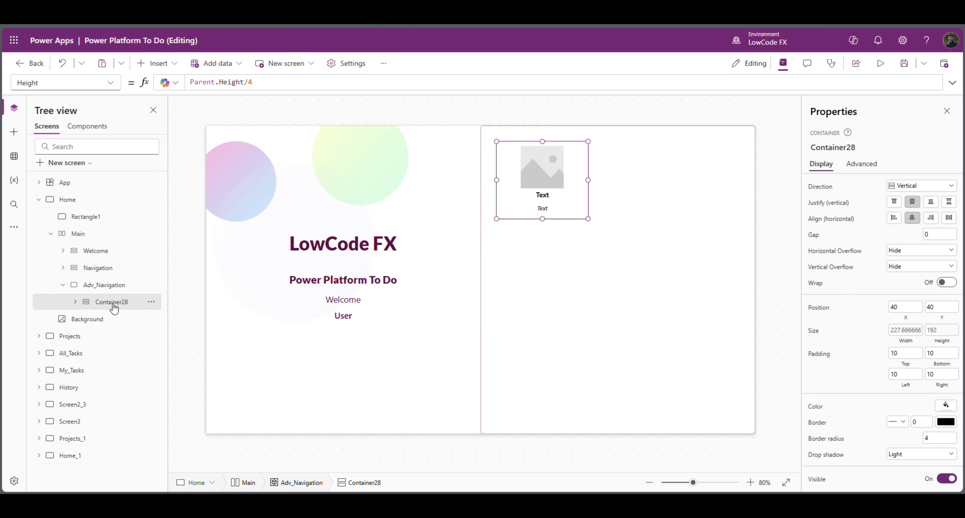
left_click(91, 291)
left_click(179, 72)
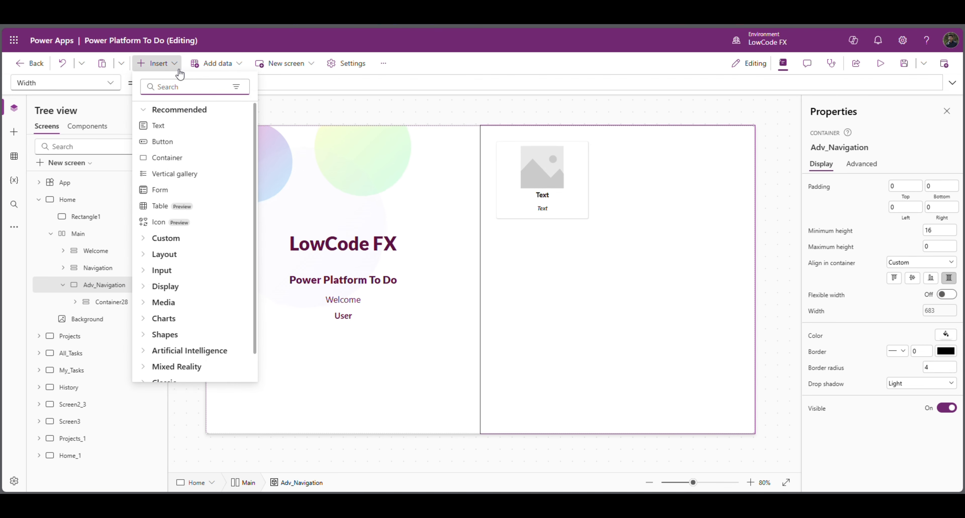
type("image")
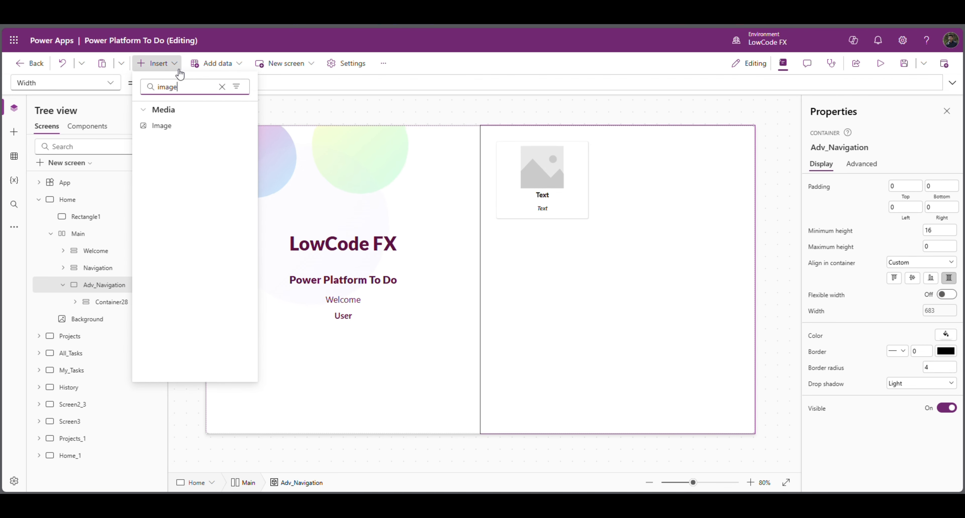
left_click(170, 125)
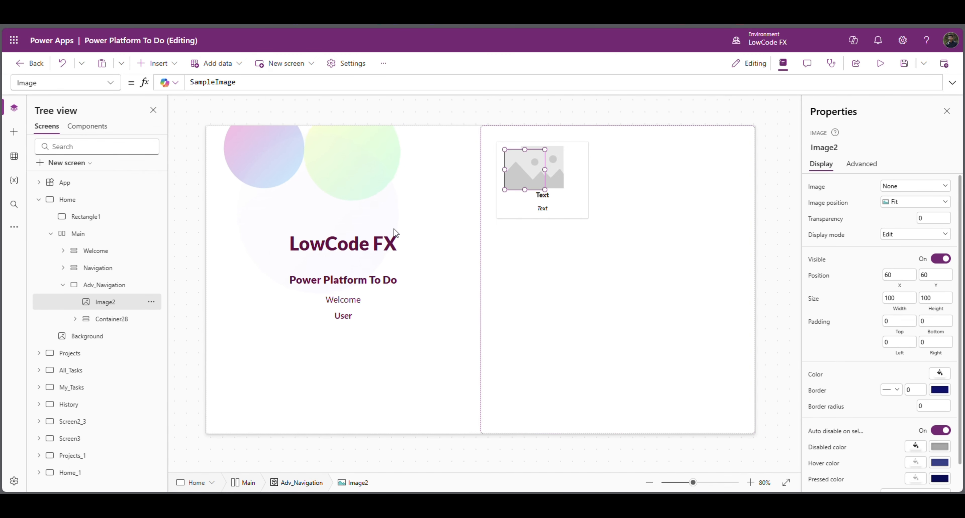
left_click_drag(524, 169, 648, 186)
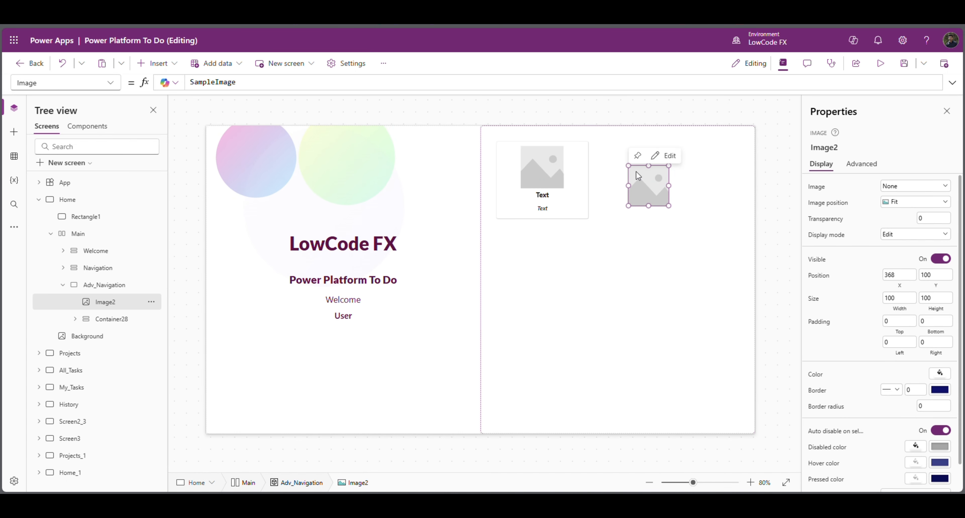
- Rename the card's vertical container, Container28, as All_Task_Nav
left_click(585, 212)
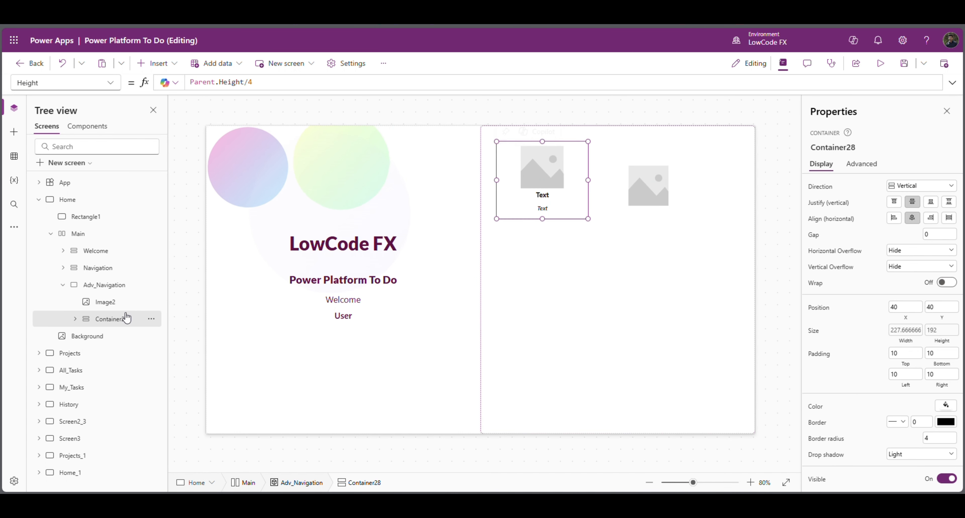
double_click(125, 321)
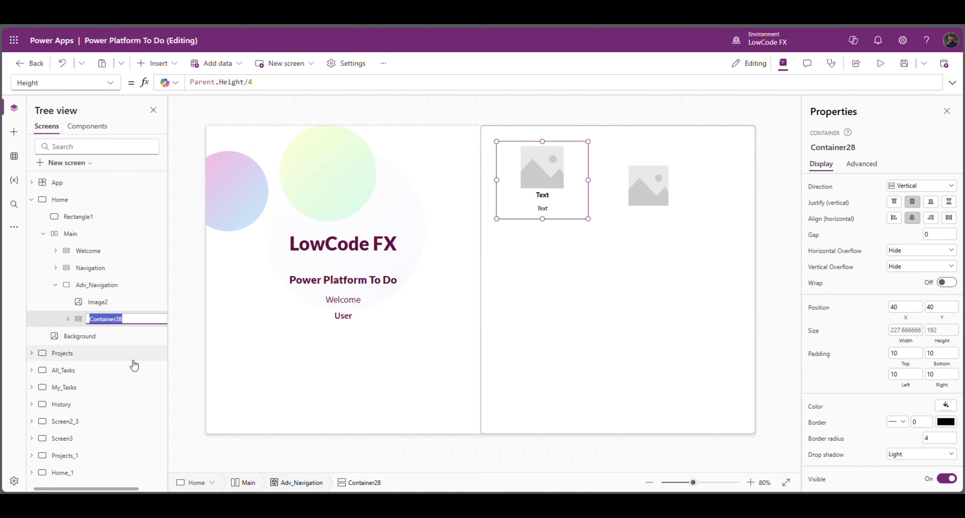
type("All_Task_Nav")
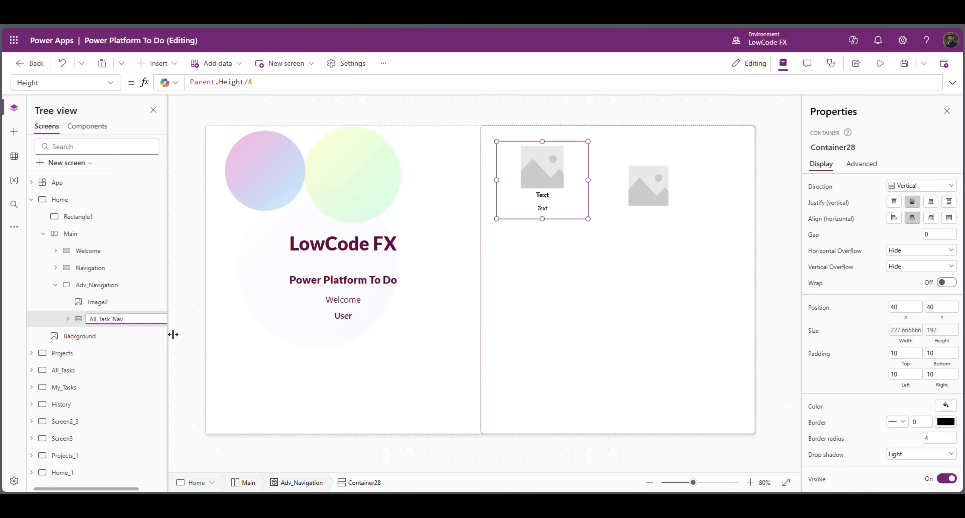
- Set the X position of the separate image in Adv_Navigation to All_Task_Nav.X
left_click(648, 187)
left_click(901, 286)
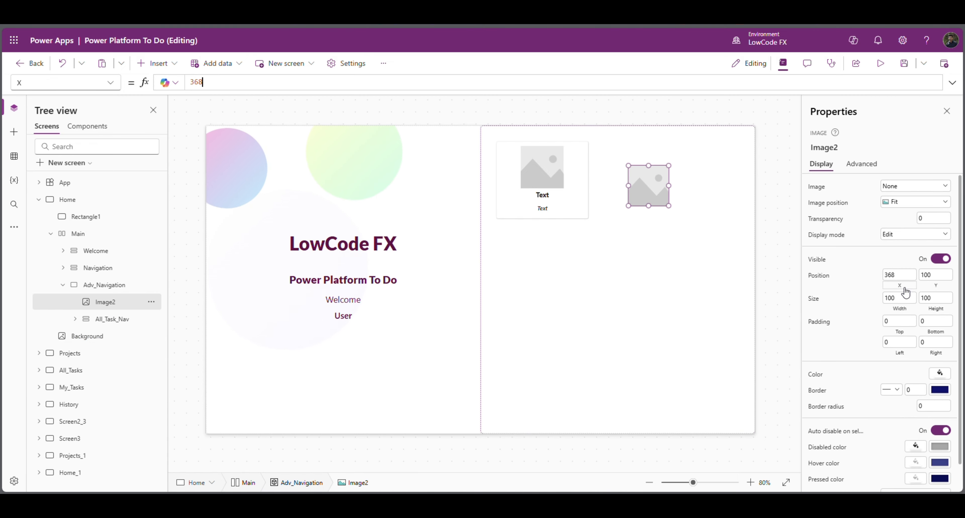
left_click(205, 85)
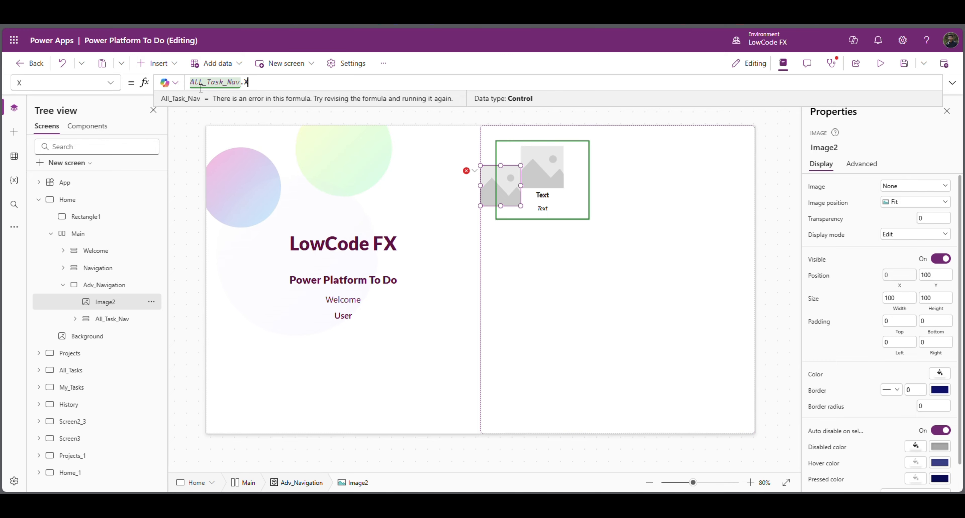
- Set the Y position of the separate image in Adv_Navigation to All_Task_Nav.Y, reusing the X position formula
left_click_drag(294, 88, 170, 89)
key("ctrl+c")
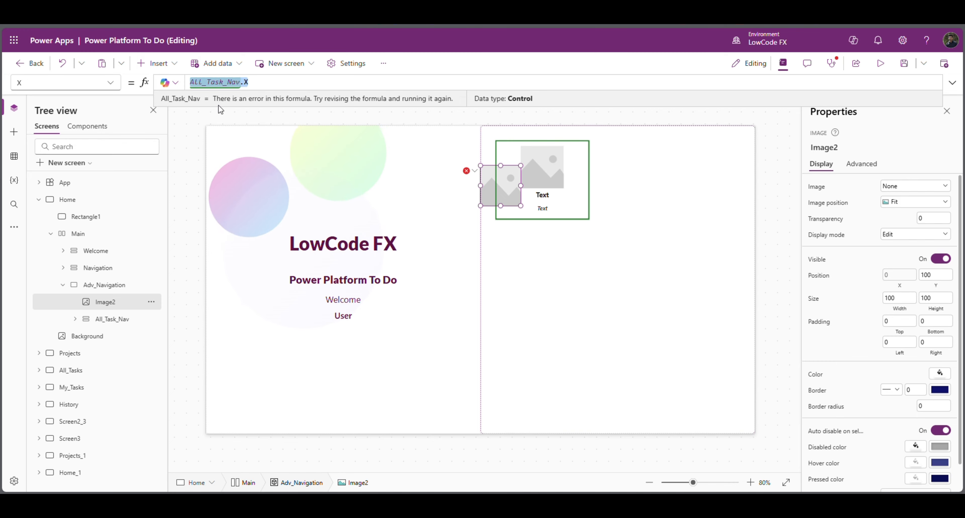
left_click(936, 287)
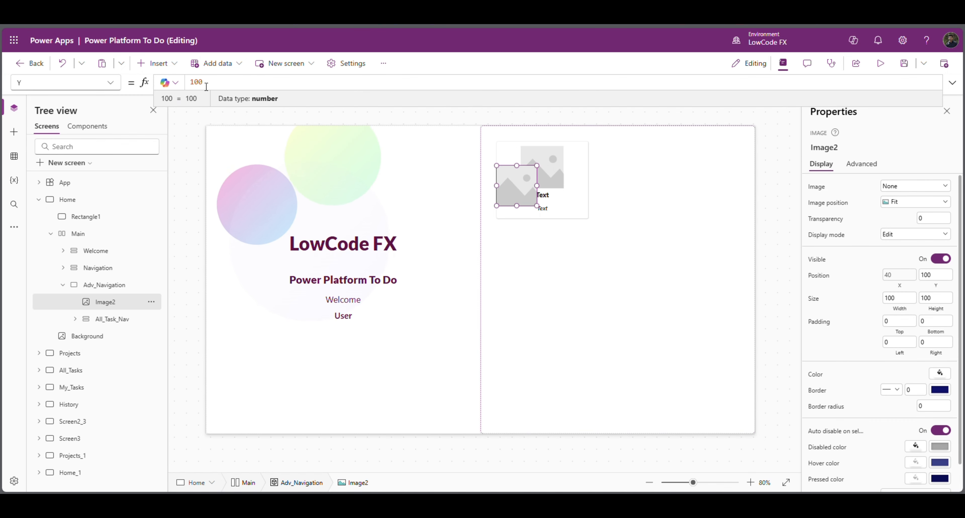
key("ctrl+a")
key("ctrl+v")
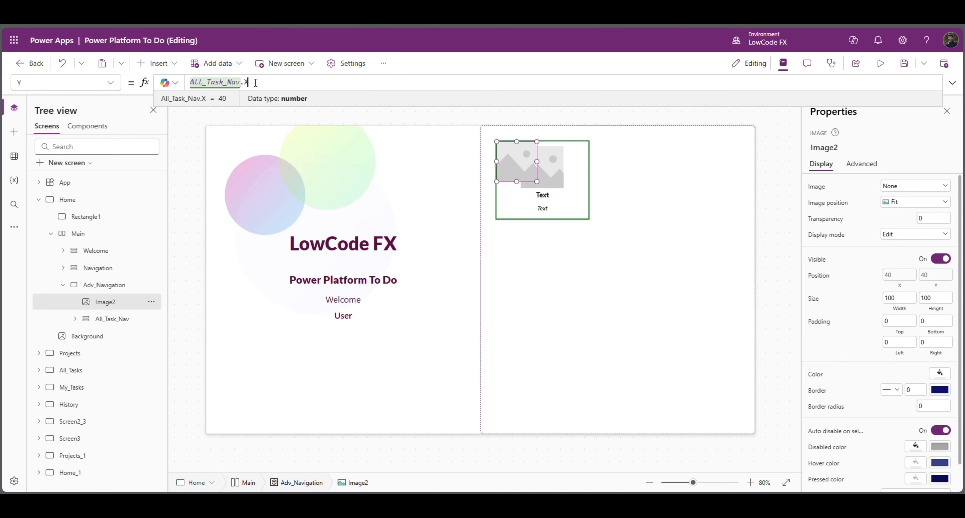
key("BackSpace")
type("Y")
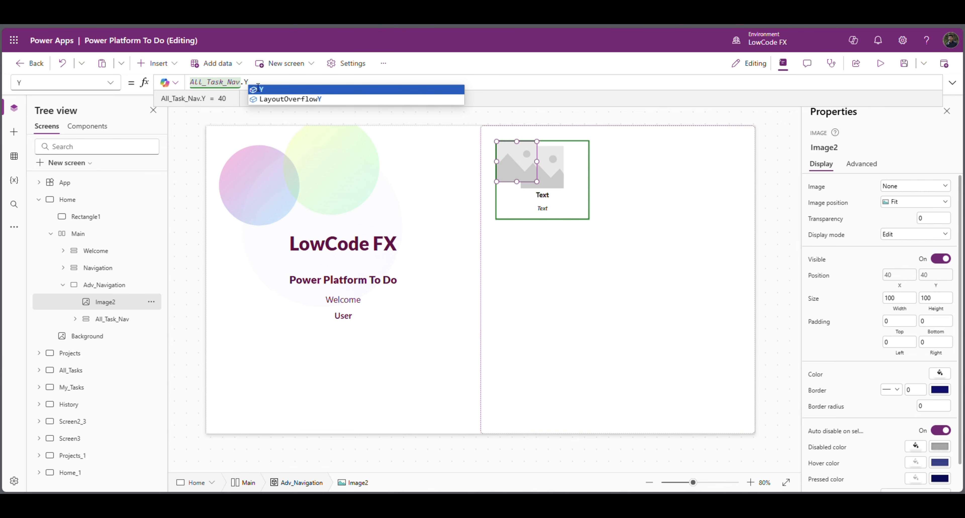
- Set the separate image's width to All_Task_Nav.Width
left_click(899, 298)
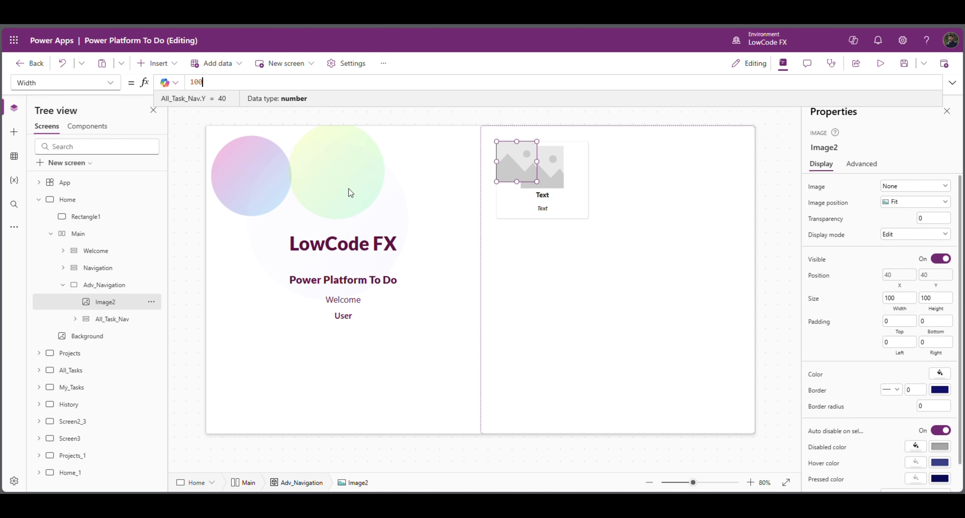
key("ctrl+a")
type("ALL_Task_Nav.X")
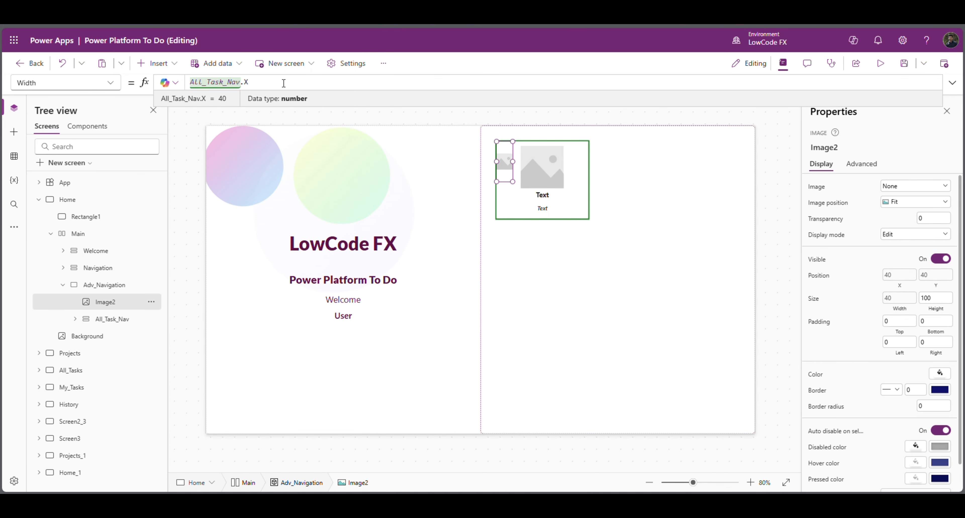
key("BackSpace")
type("w")
key("Tab")
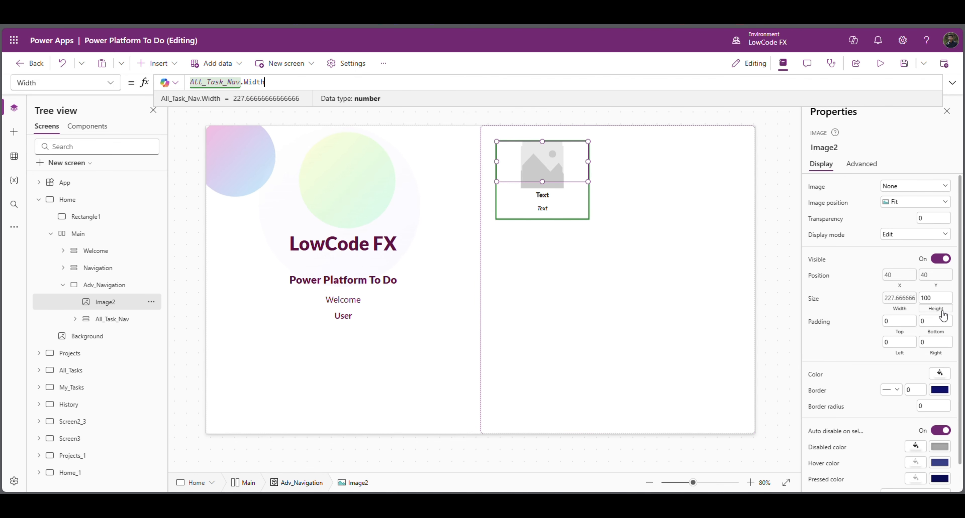
- Set the separate image's height to All_Task_Nav.Height
left_click(935, 300)
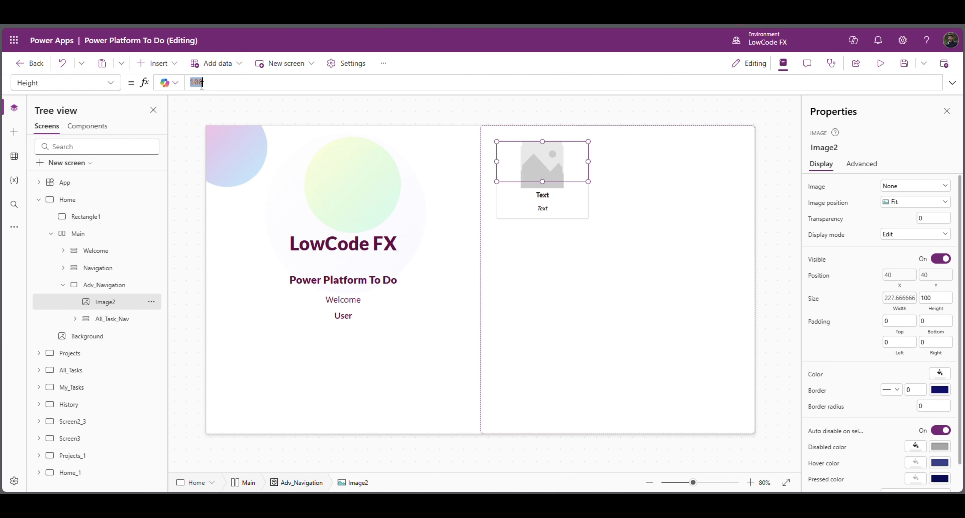
type("ALL_Task_Nav.X")
key("BackSpace")
type("H")
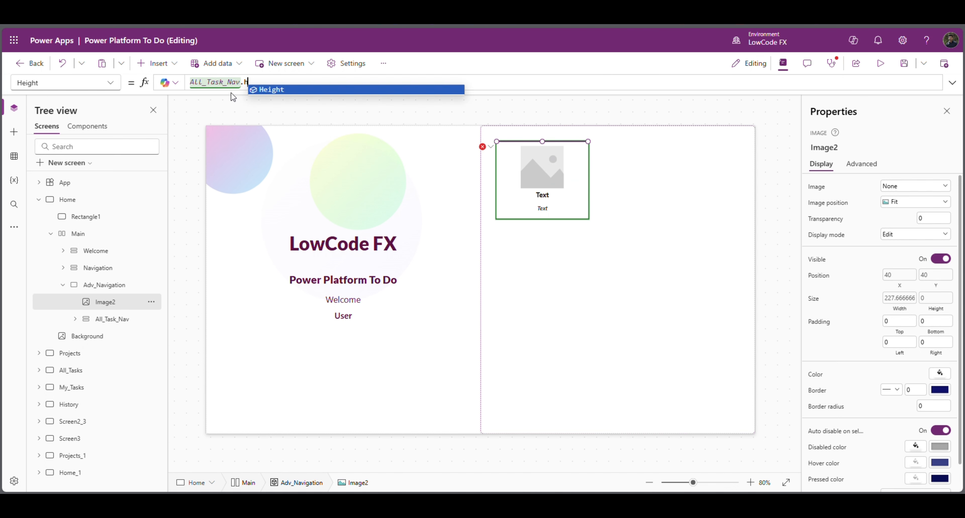
key("Tab")
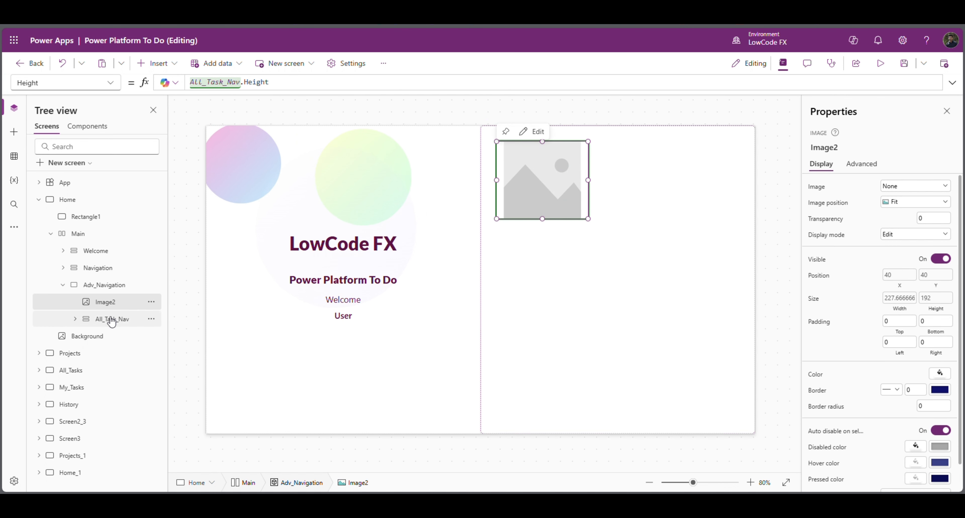
- Move All_Task_Nav above Image2 in the layer order of Adv_Navigation and check both controls' position and size together
left_click_drag(106, 322, 105, 302)
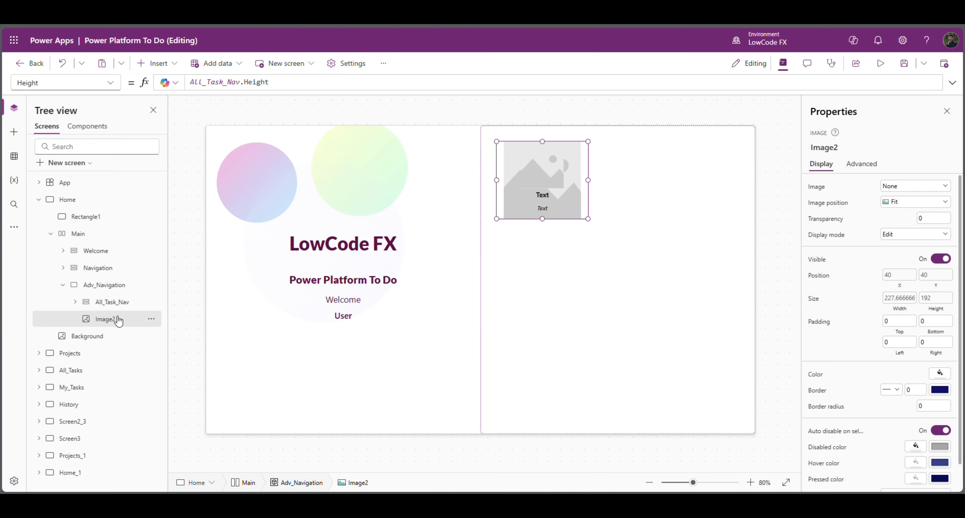
left_click(186, 293)
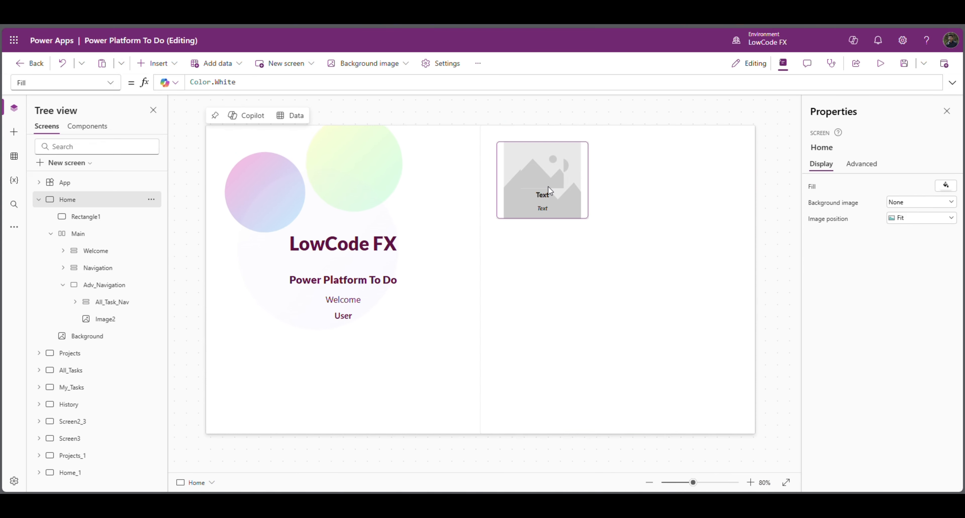
left_click(105, 302)
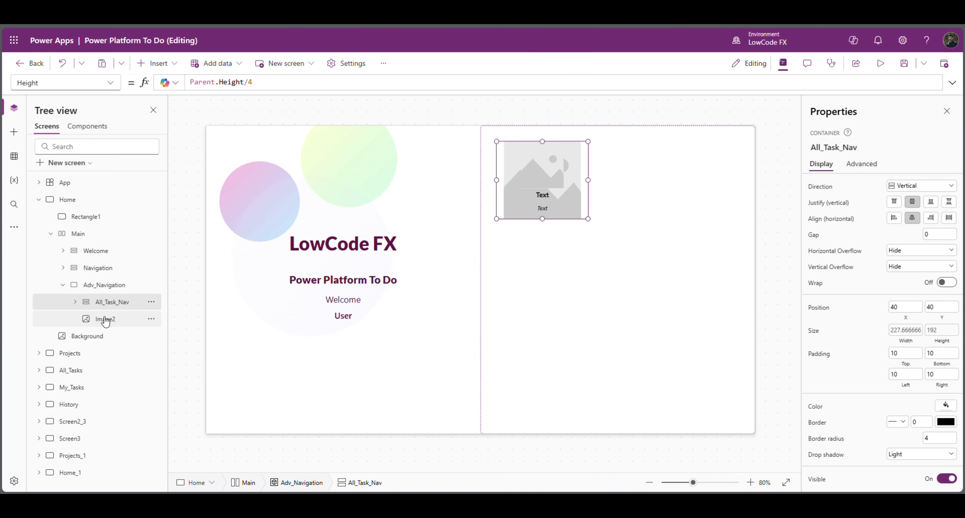
left_click(96, 319, "ctrl")
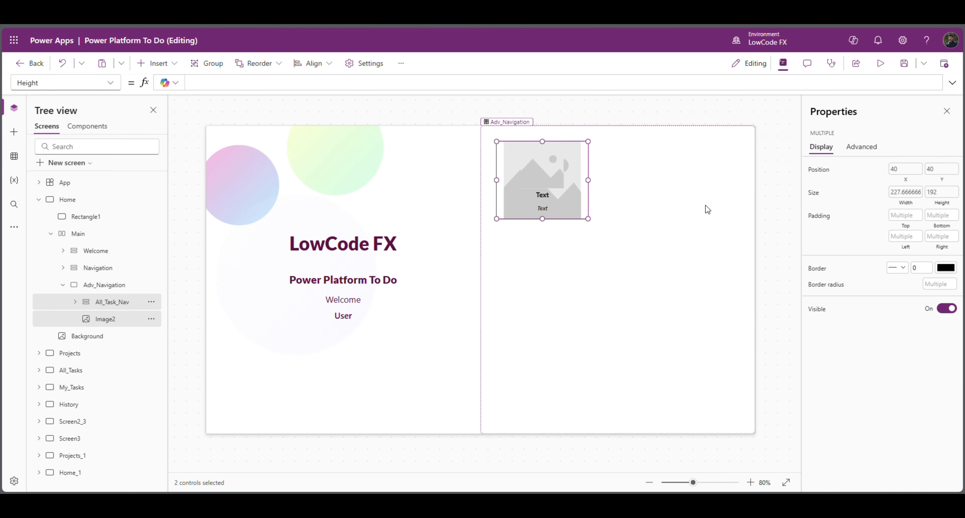
left_click(780, 217)
- Set the card's bold title text to "All Tasks"
left_click(542, 195)
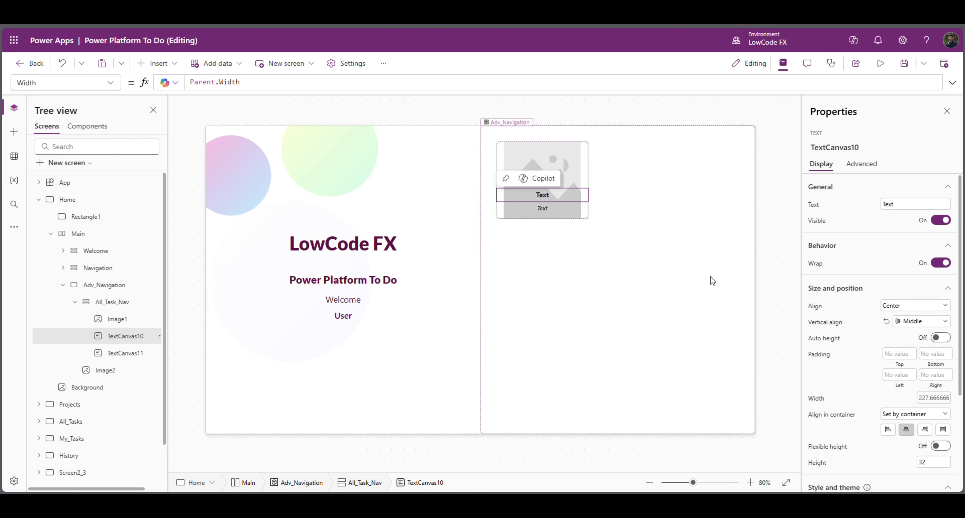
double_click(901, 205)
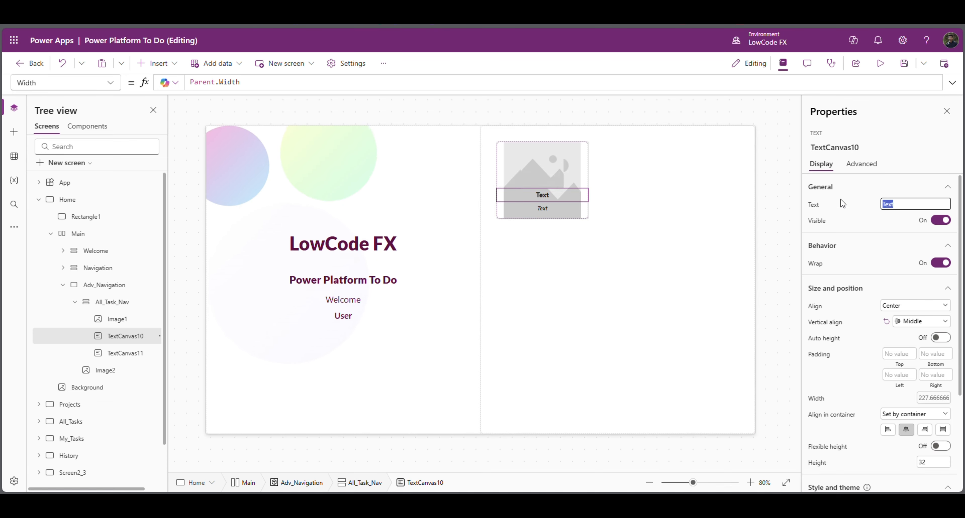
type("All Task")
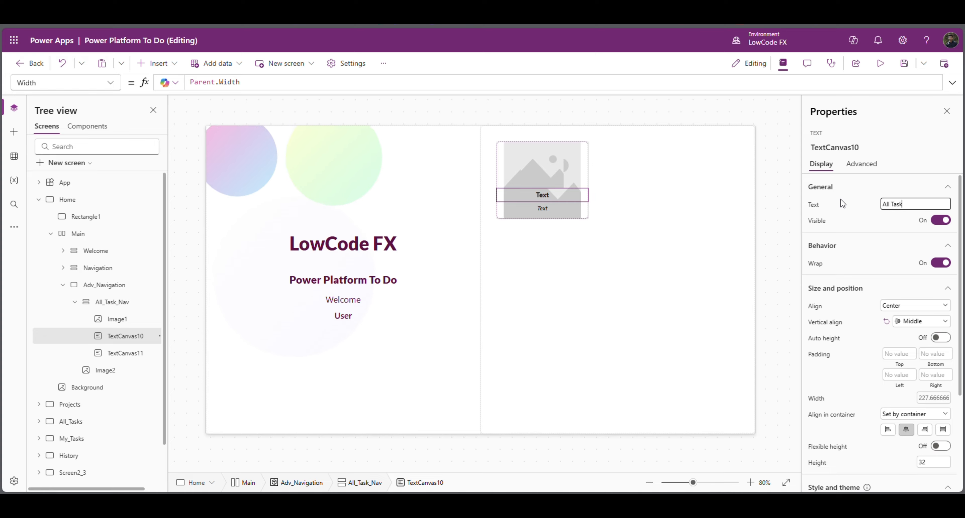
type("s")
left_click(852, 205)
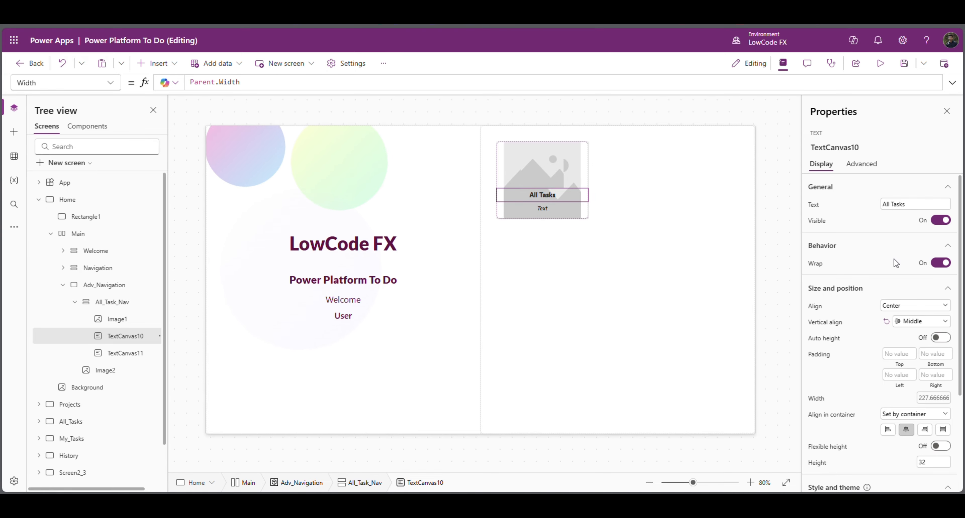
- Set the card's italic subtitle text to "View all work"
left_click(540, 210)
left_click_drag(895, 205, 877, 204)
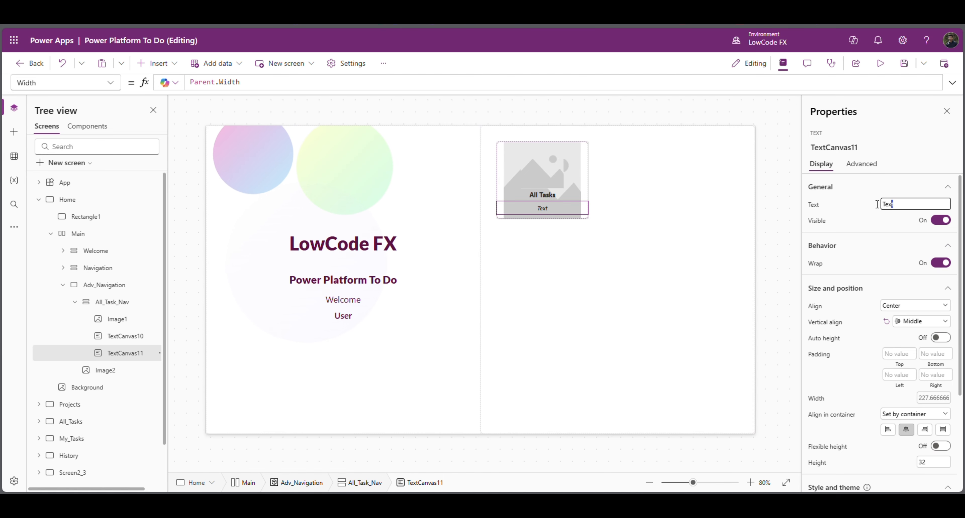
type("View all work")
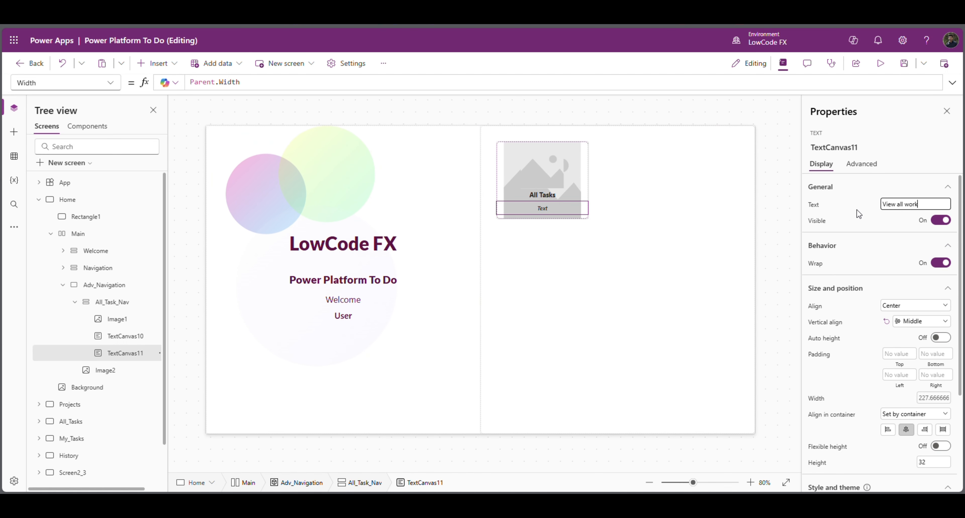
left_click(841, 206)
left_click(763, 192)
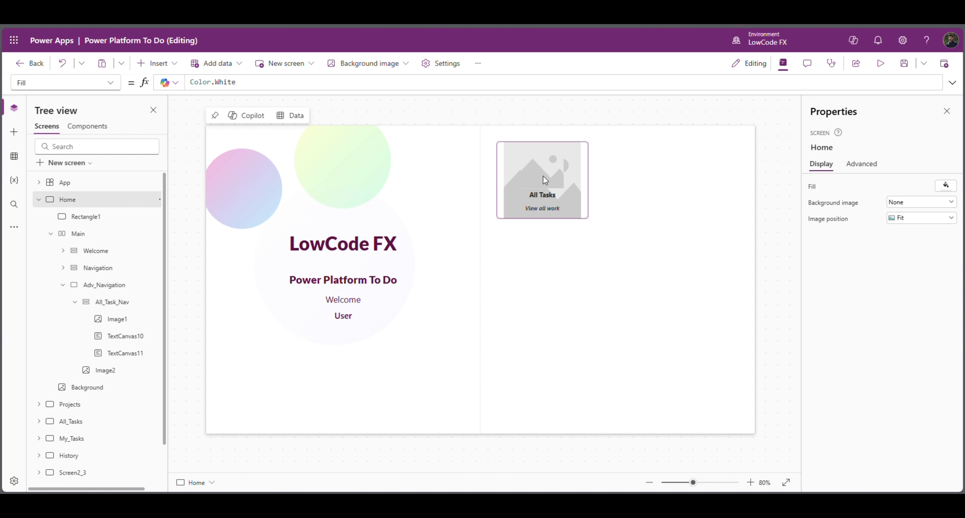
- Replace the Image formula of Image2, behind the card, with the copied SVG code for a rounded gray-to-black gradient rectangle
left_click(549, 187)
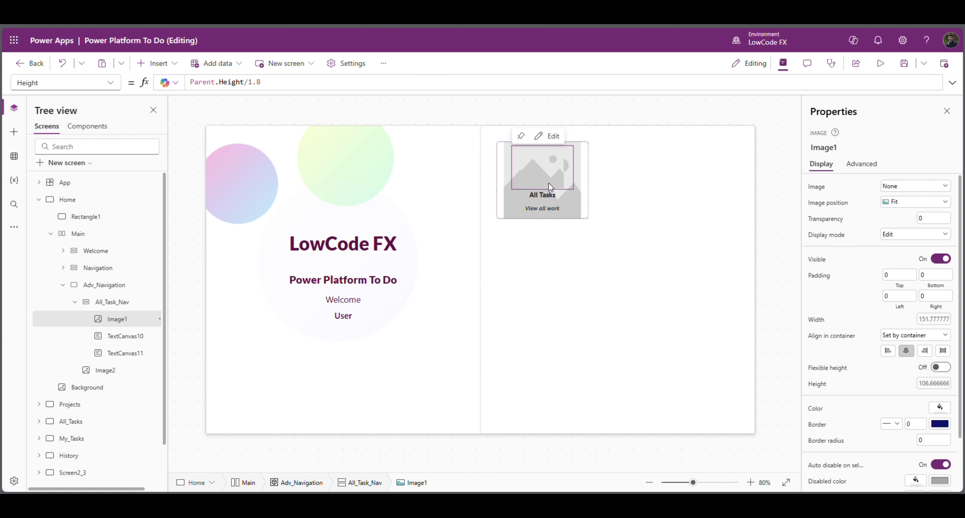
left_click(579, 208)
left_click(580, 217)
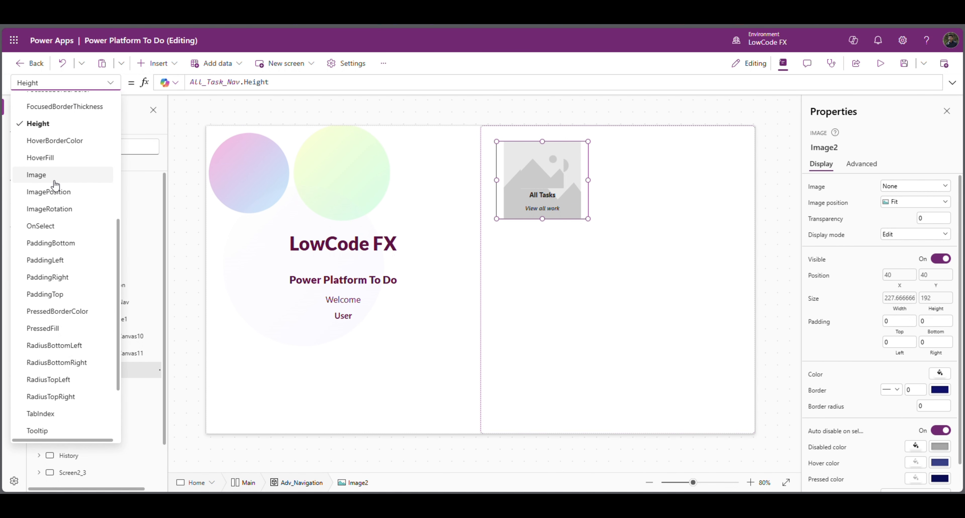
left_click(53, 180)
left_click(224, 86)
key("ctrl+a")
key("ctrl+v")
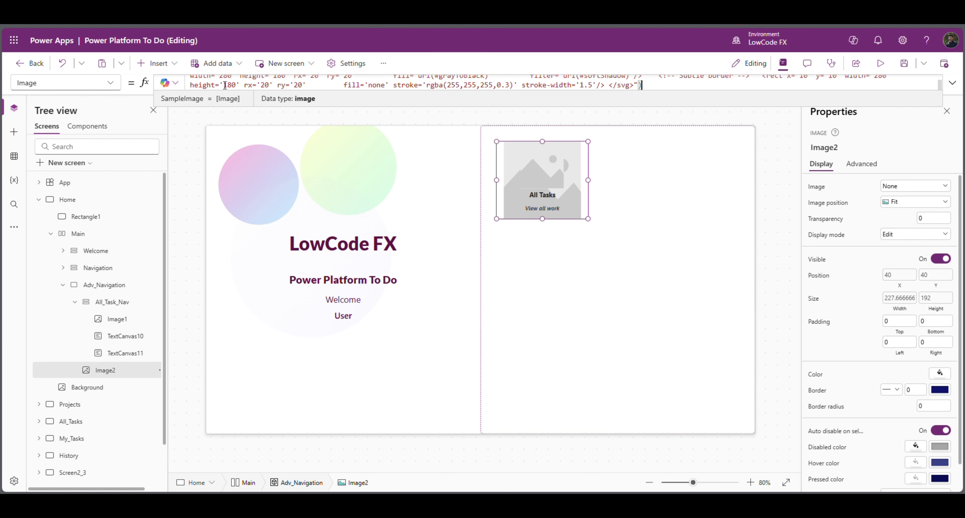
left_click(771, 221)
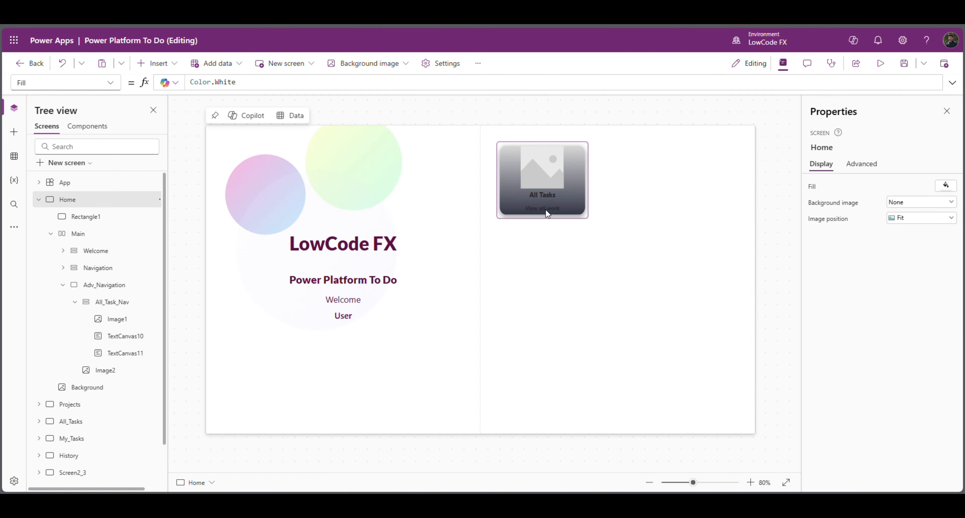
- Change the font color of both the card's title and subtitle texts to white
left_click(535, 198)
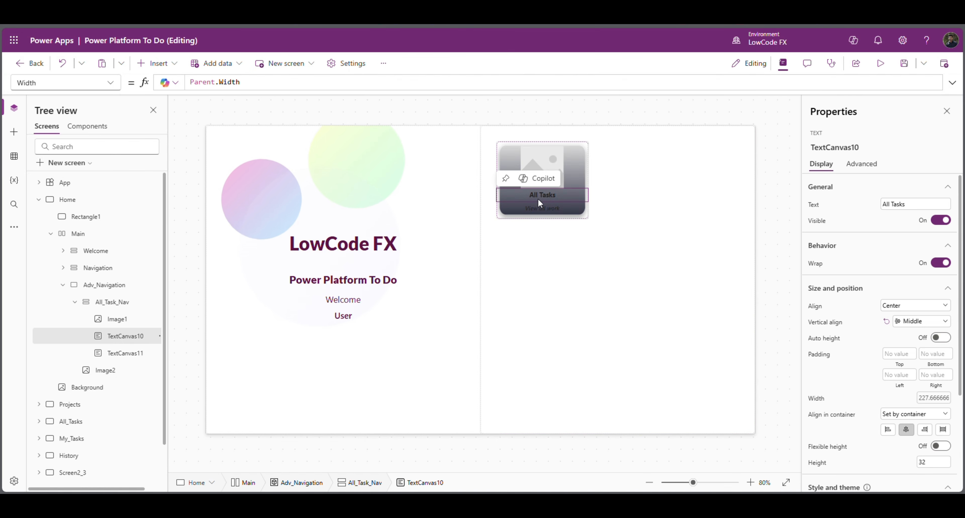
left_click(557, 209, "shift")
scroll(880, 299, "down", 4)
left_click(939, 417)
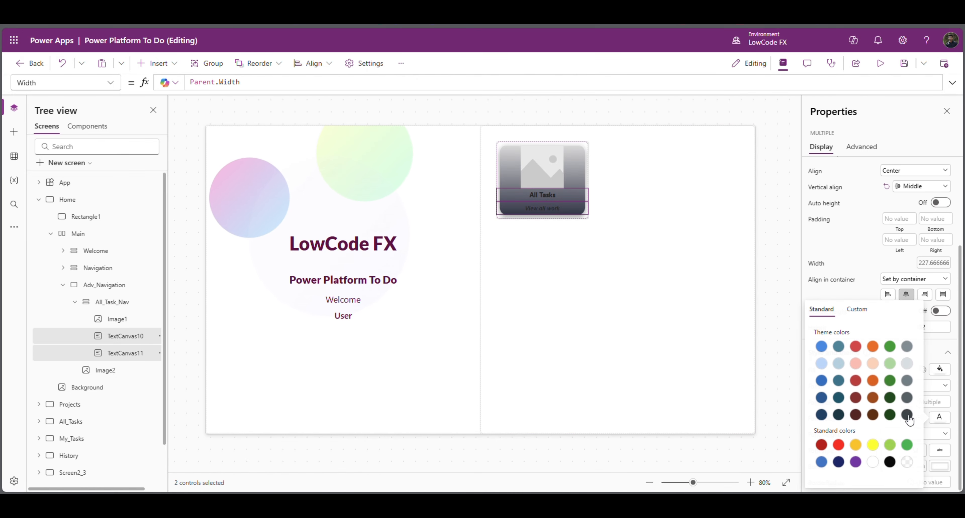
left_click(872, 462)
left_click(671, 217)
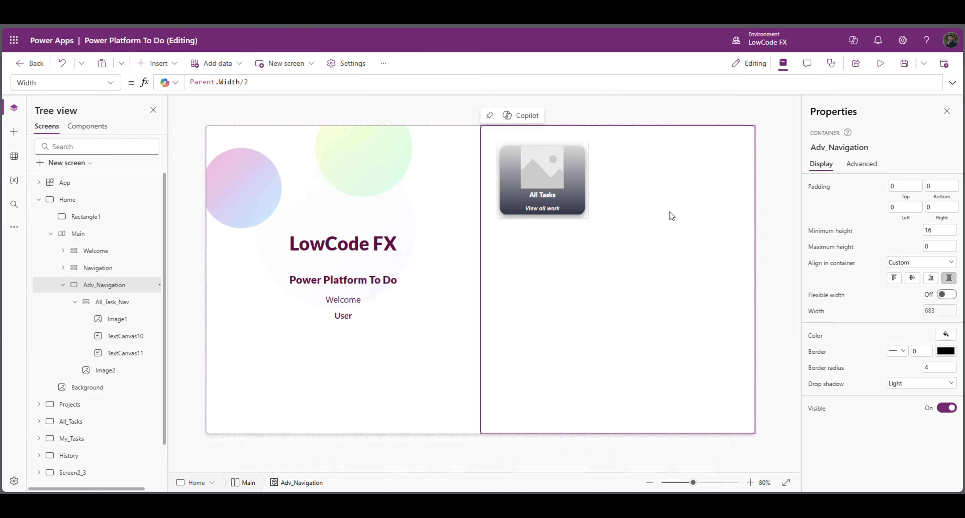
- Replace SampleImage in the Image property of the card's inner picture, Image1, with the copied checklist icon code
left_click(519, 178)
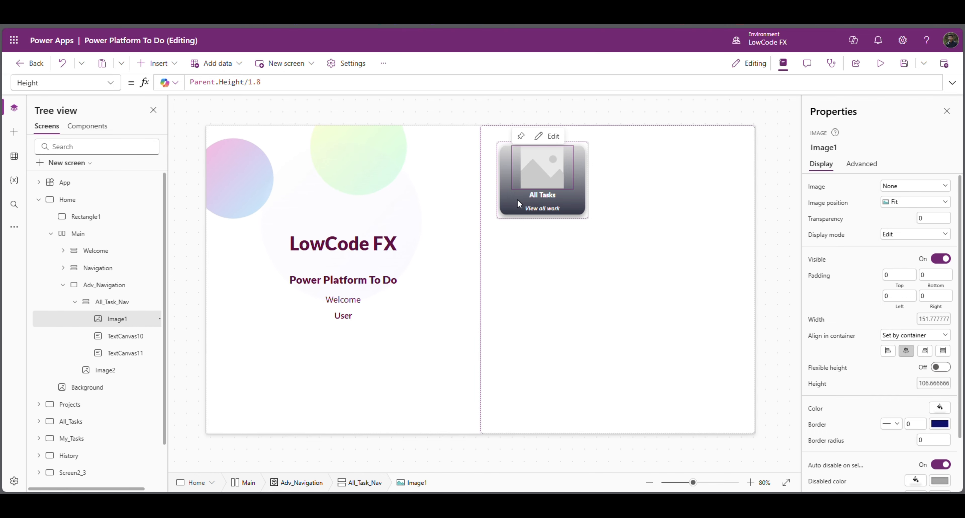
left_click(64, 82)
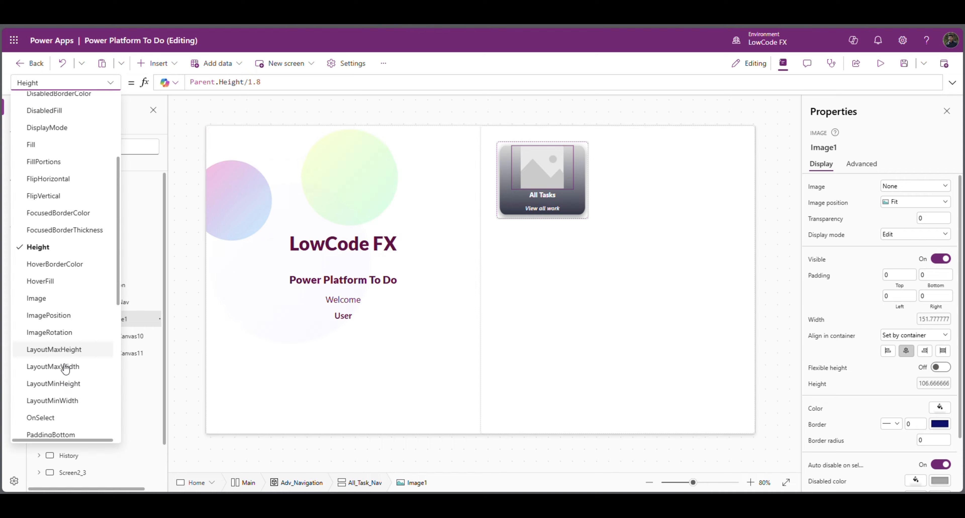
left_click(54, 265)
double_click(226, 84)
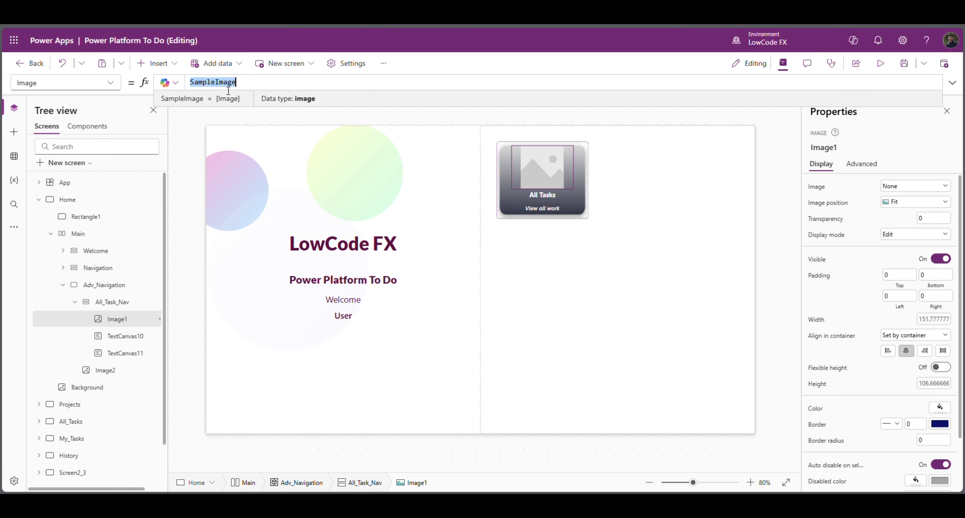
key("ctrl+v")
left_click(770, 205)
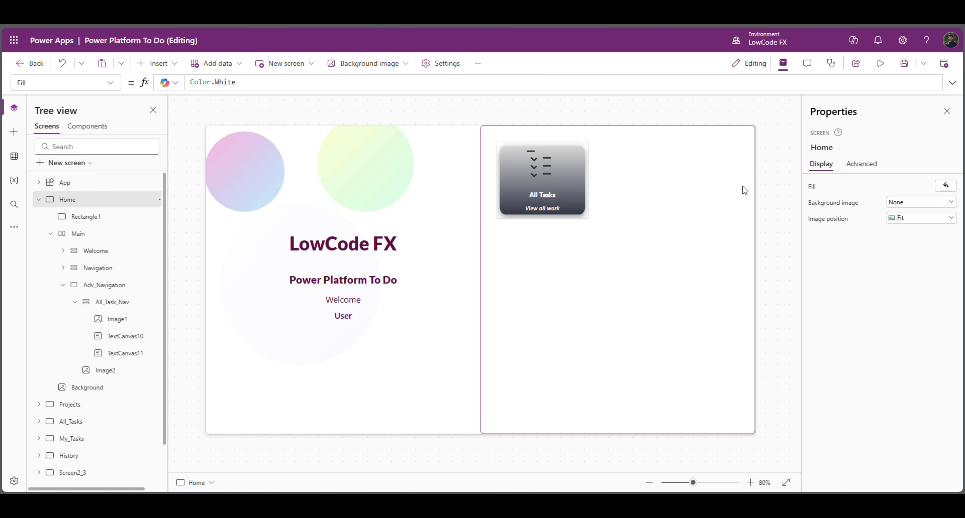
- Set the X formula of the All_Task_Nav container to Parent.Width - Self.Width*2 -Parent.Width/5
left_click(125, 304)
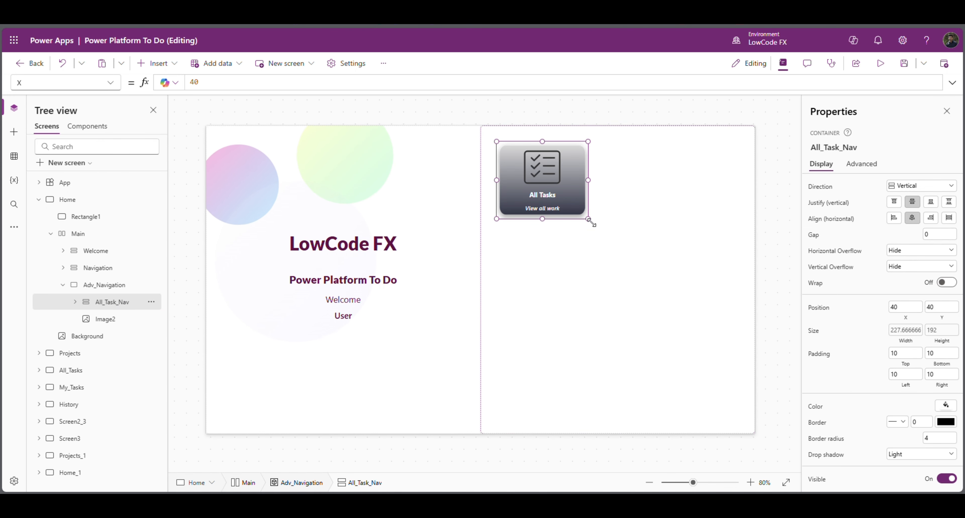
left_click(194, 82)
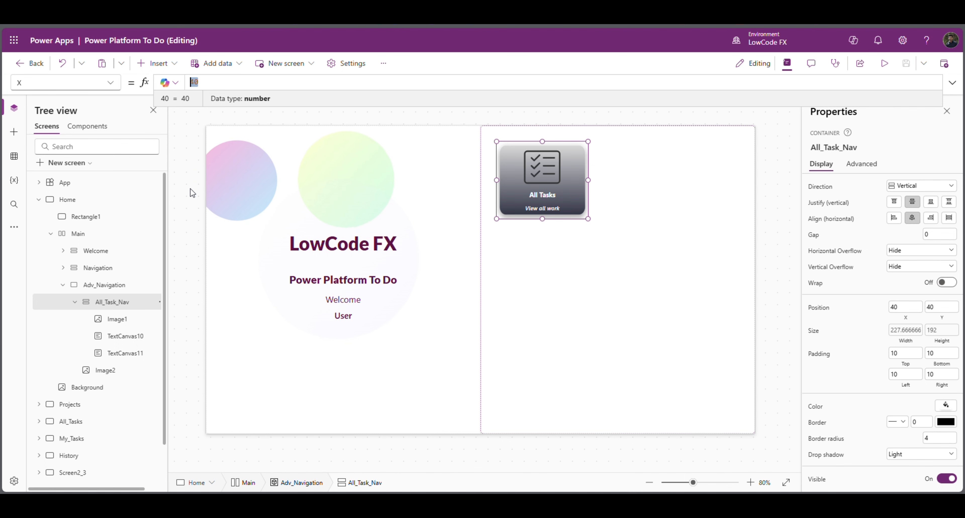
type("pare")
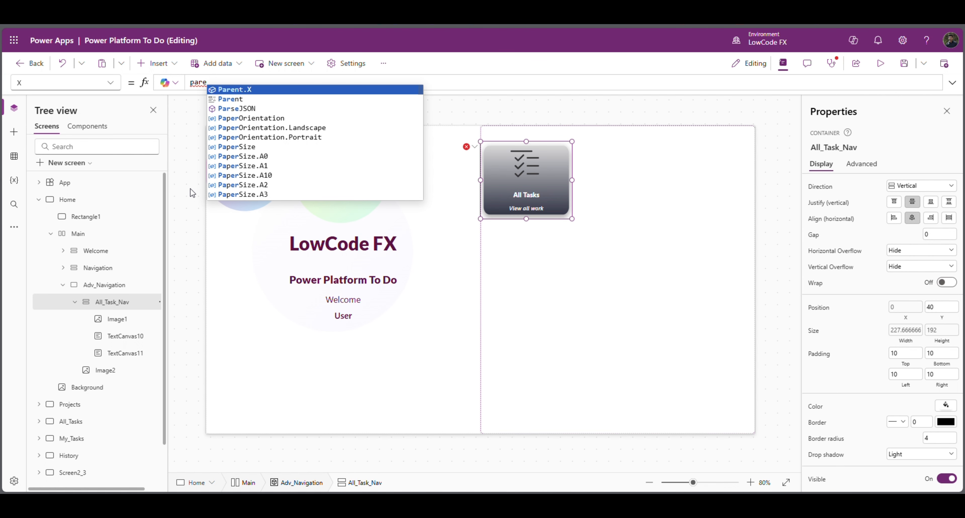
type("nt.Width")
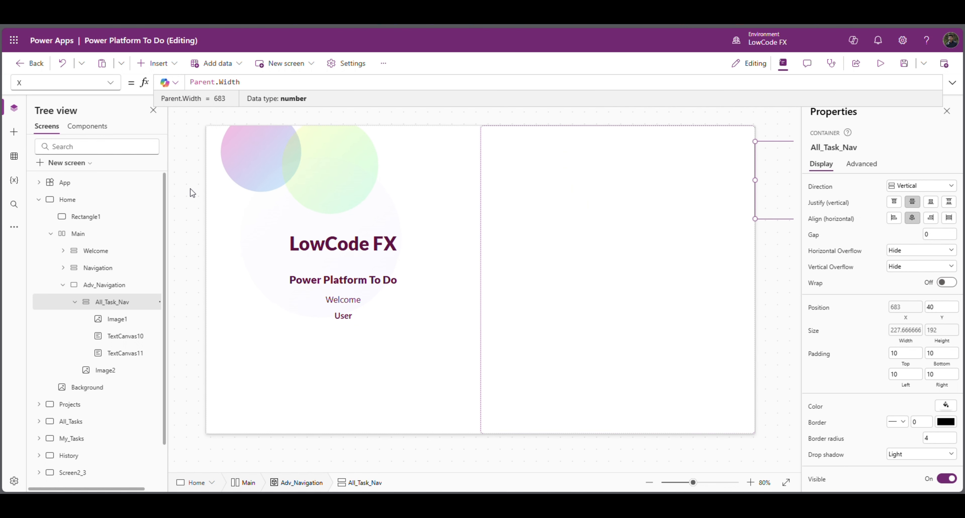
type(" - ")
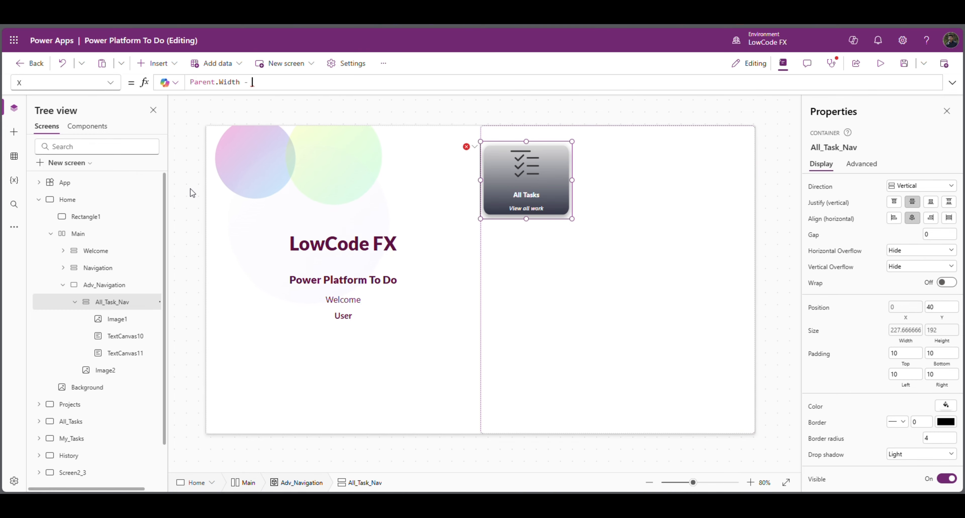
type("sel")
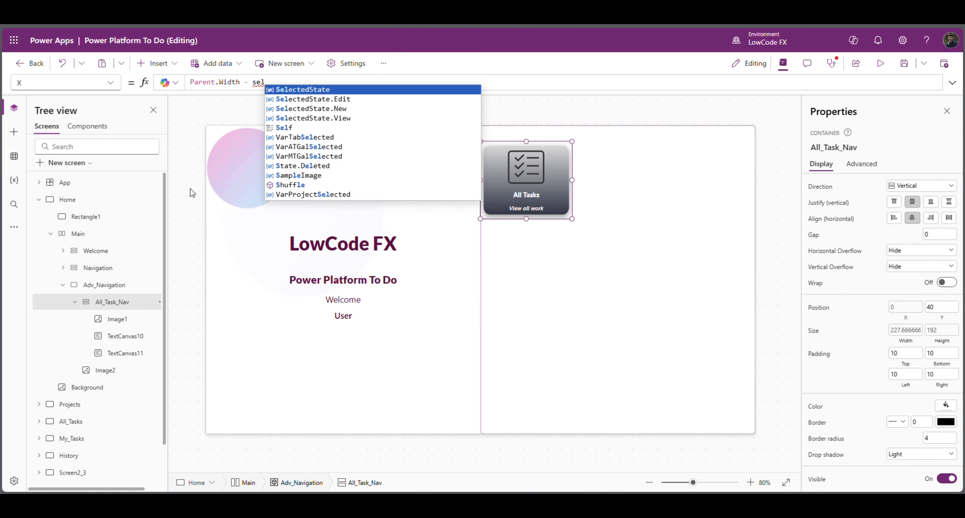
key("Down")
key("Down")
key("Down")
key("Down")
key("Return")
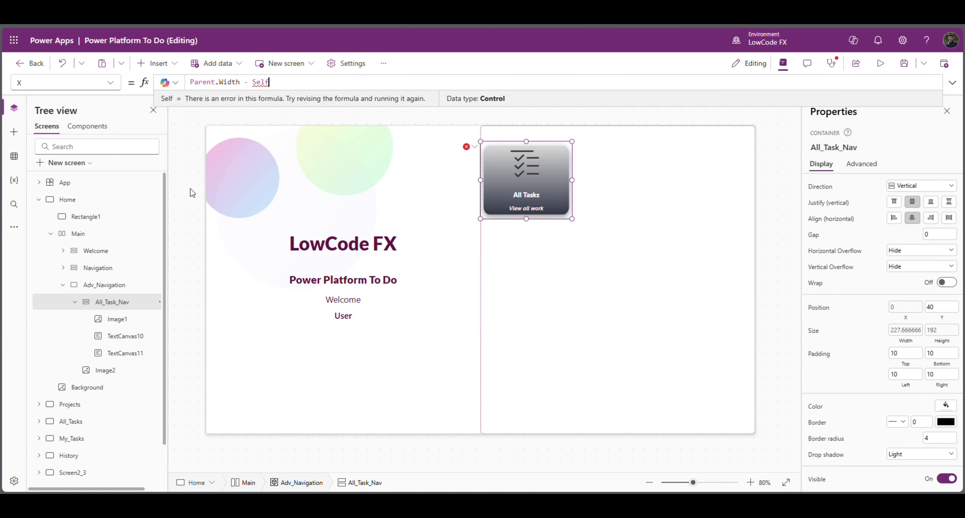
type(".Width")
key("Return")
type("*2")
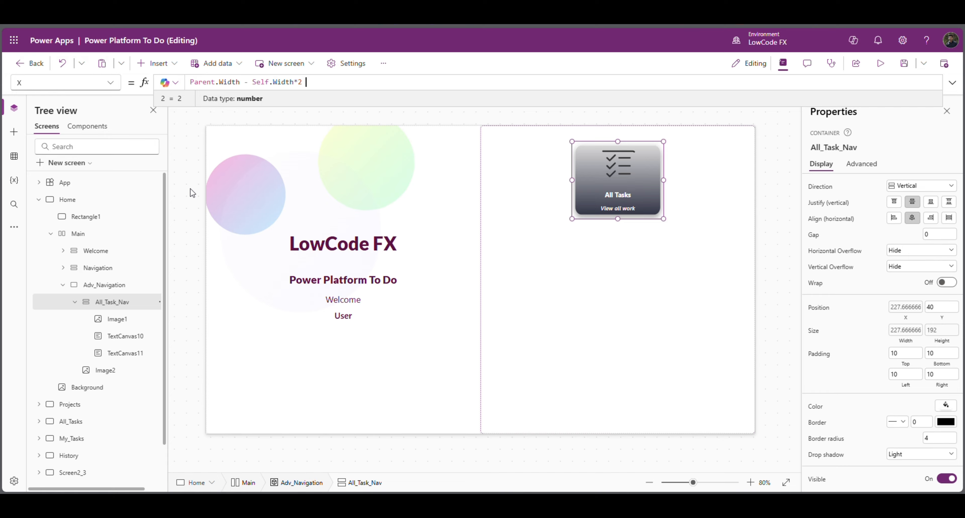
type(" - Parent.Width")
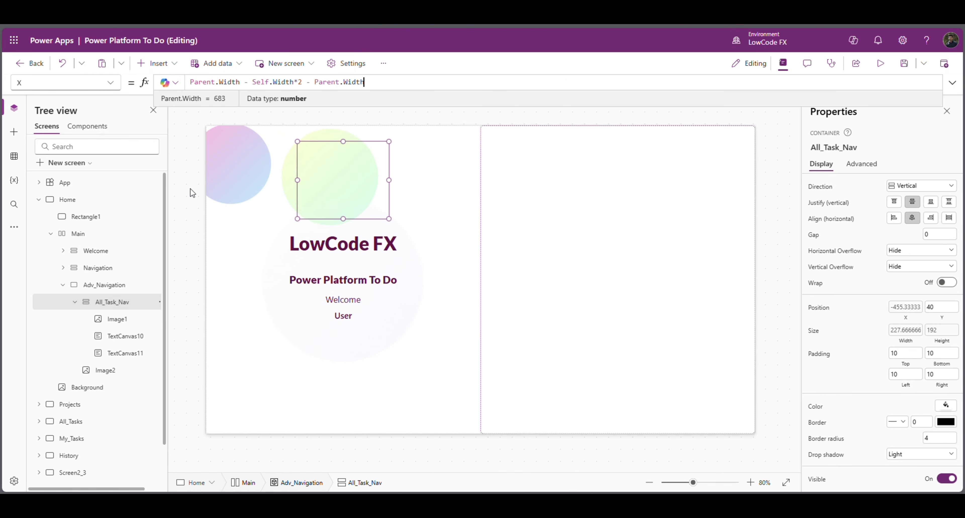
type("/5")
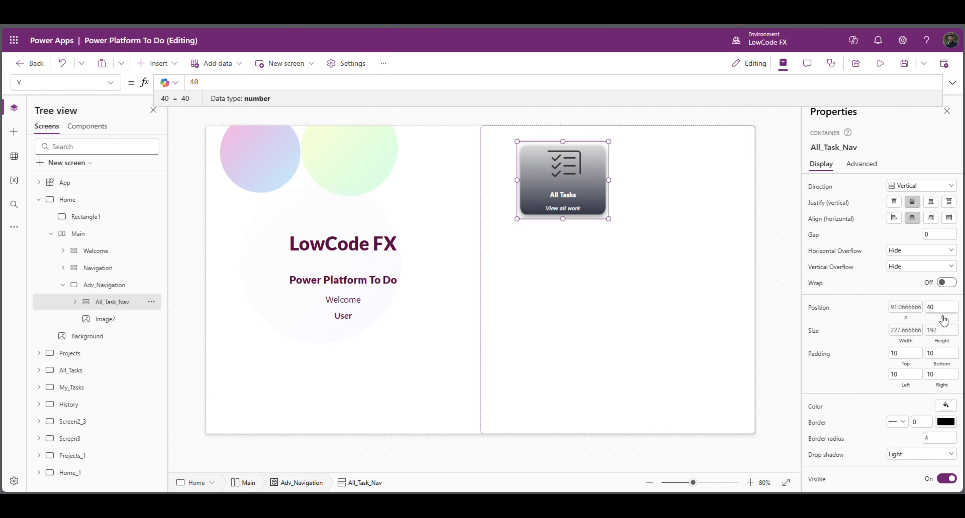
- Copy the X formula of All_Task_Nav and replace the container's Y value with it
left_click(910, 319)
left_click(910, 321)
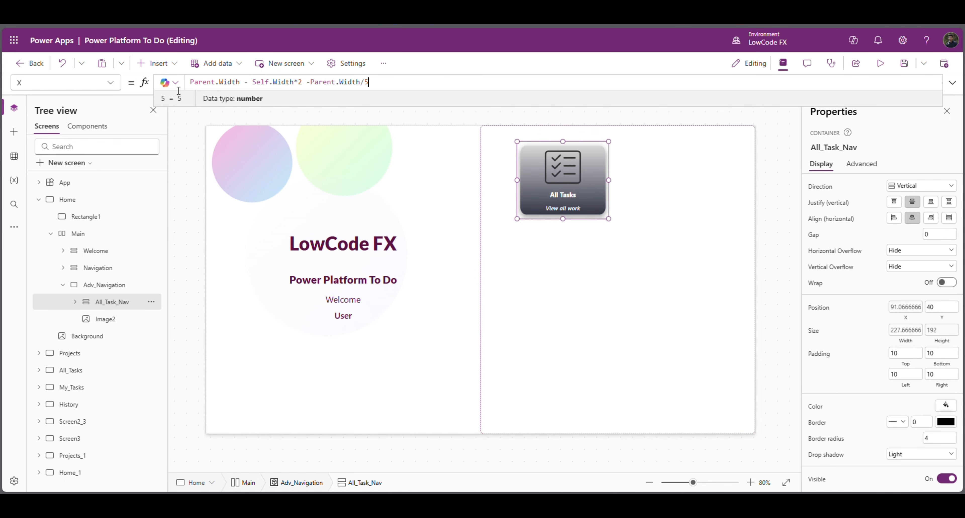
triple_click(183, 85)
key("ctrl+c")
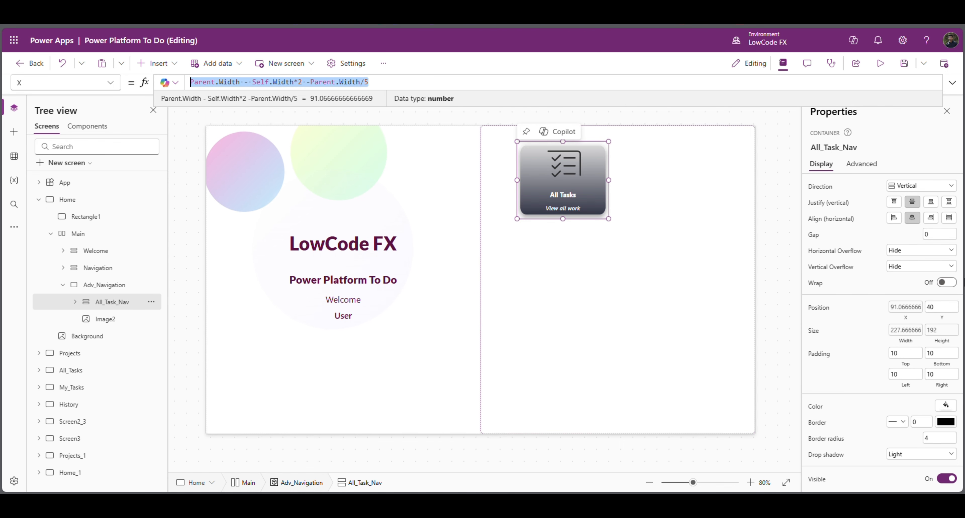
left_click(939, 320)
left_click(212, 84)
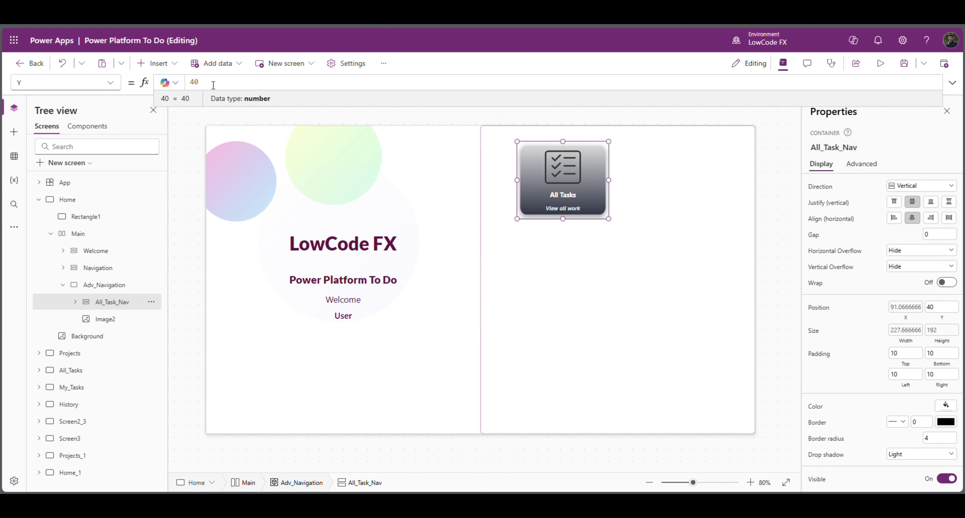
key("ctrl+a")
key("ctrl+v")
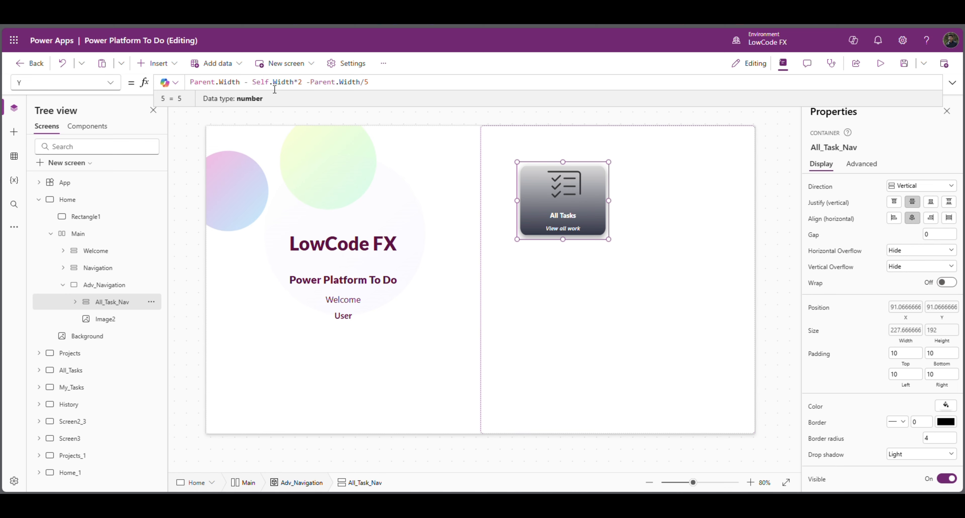
- Change the Y formula of All_Task_Nav to Parent.Height - Self.Height*2 -Parent.Height/3
double_click(229, 82)
type("he")
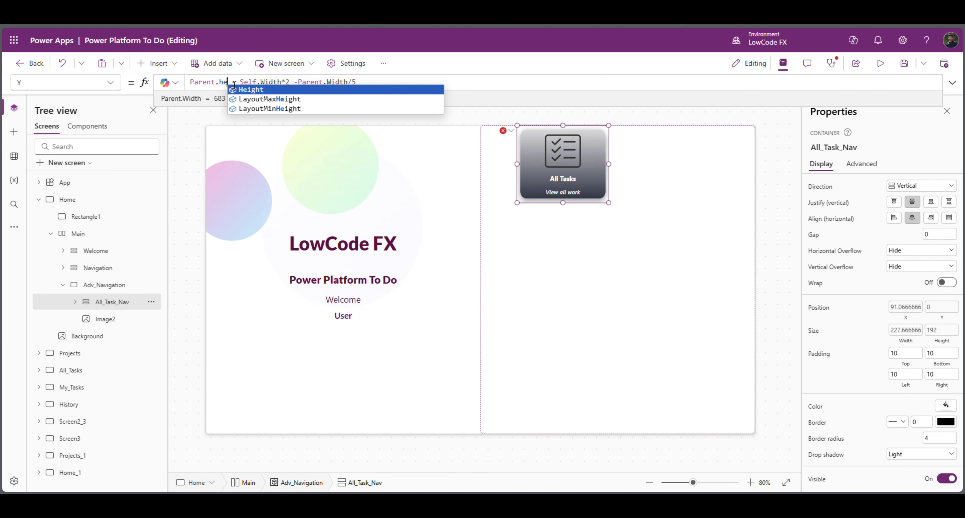
left_click(248, 89)
double_click(288, 82)
type("Height")
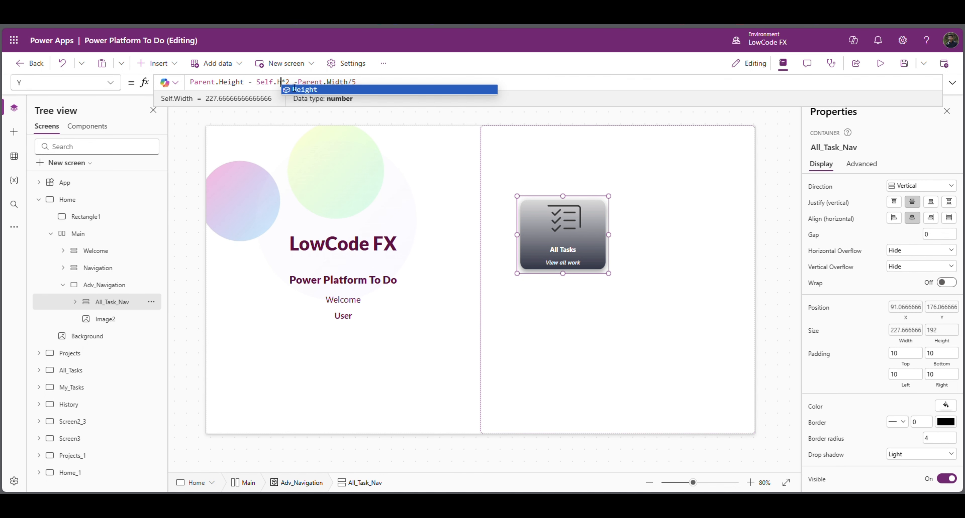
left_click(299, 90)
double_click(358, 82)
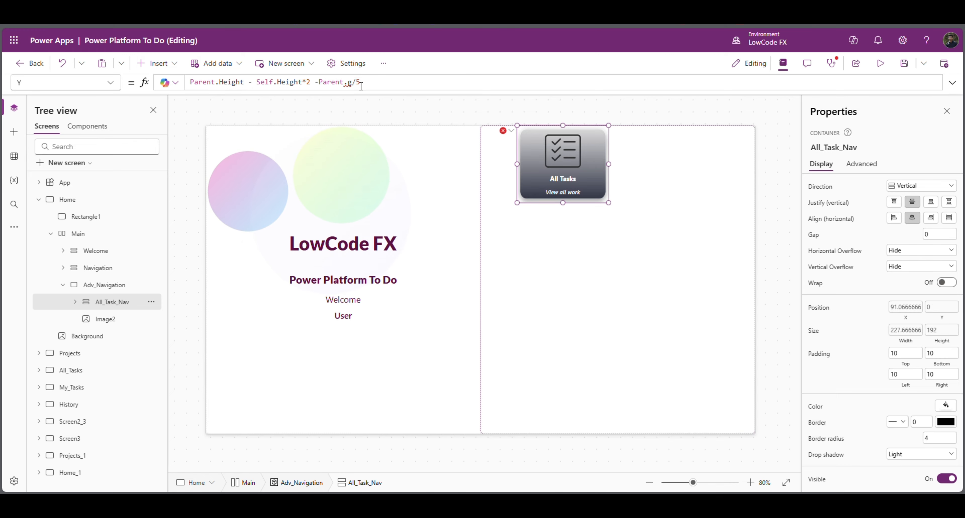
type("H")
left_click(365, 90)
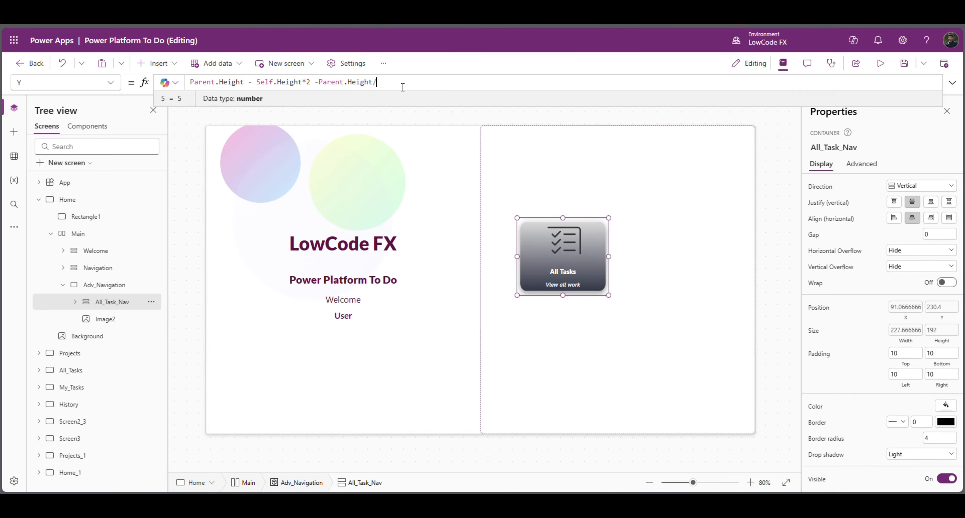
type("3")
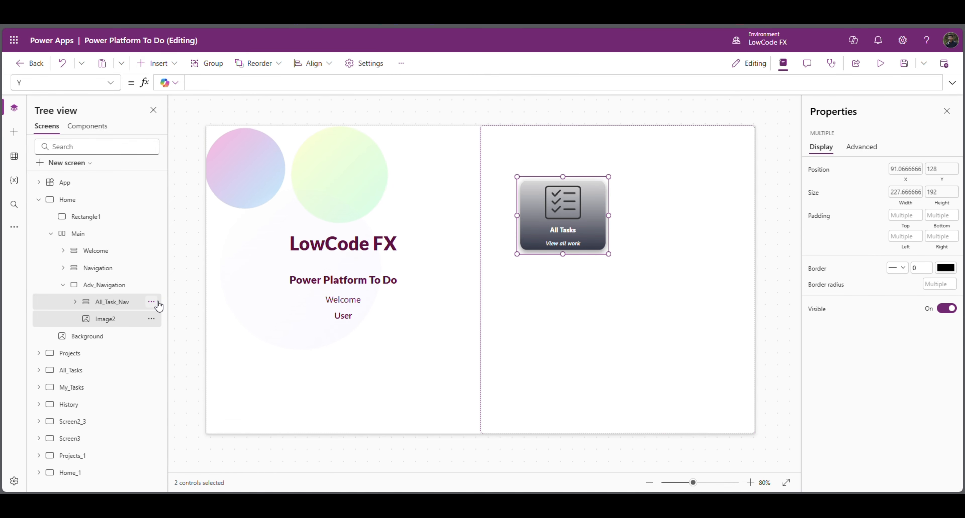
- Group All_Task_Nav with Image2 and paste a copy of the group into the Adv_Navigation container
left_click(151, 302)
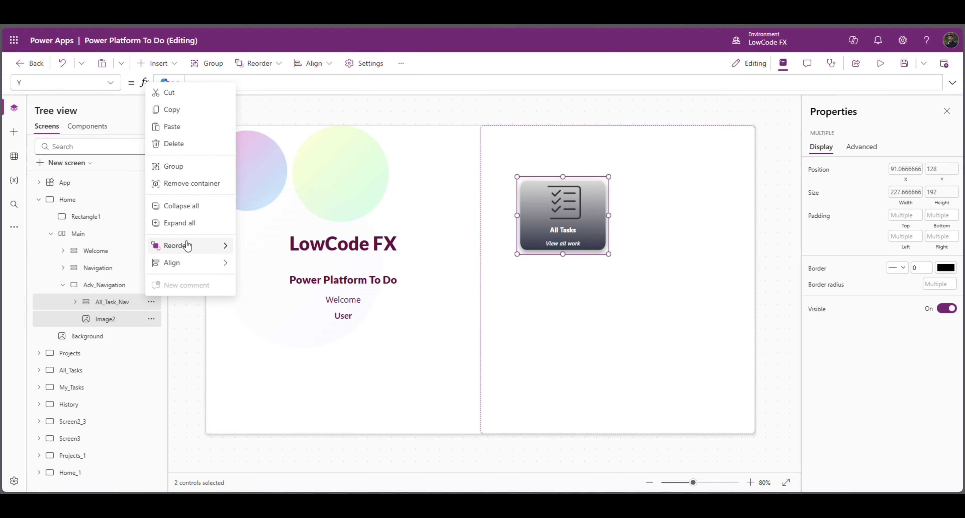
left_click(184, 167)
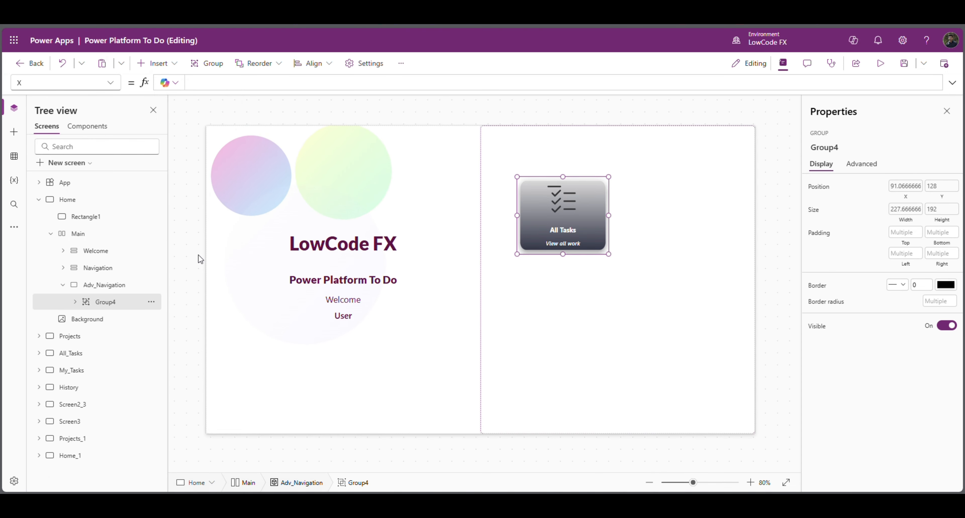
left_click(151, 302)
left_click(188, 78)
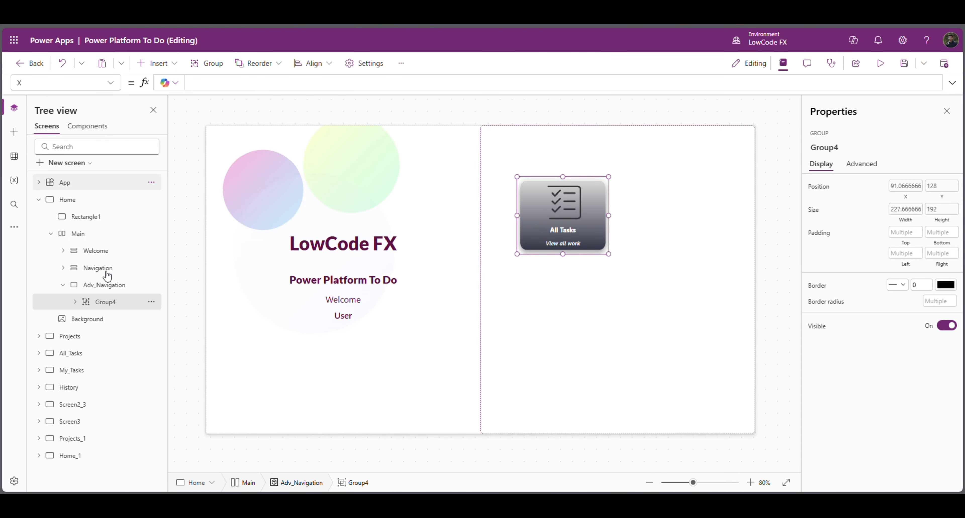
left_click(94, 289)
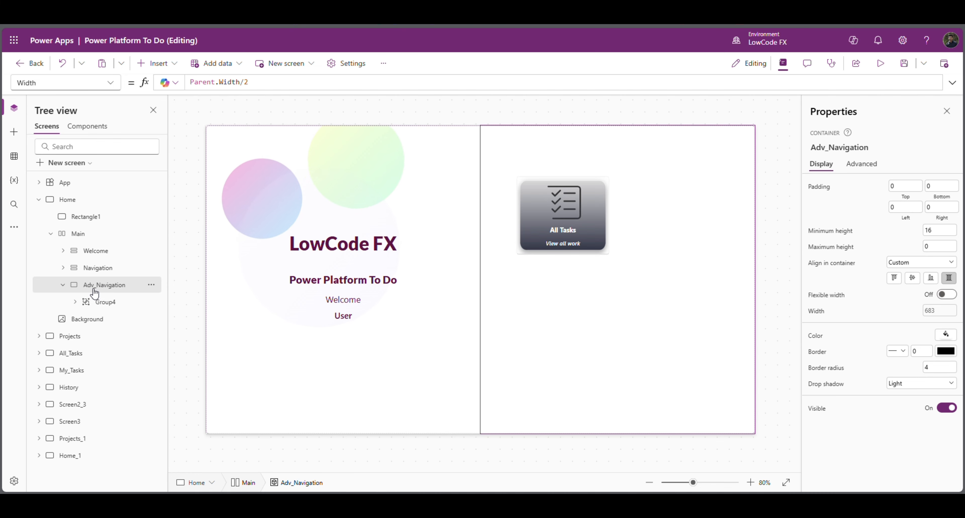
key("ctrl+v")
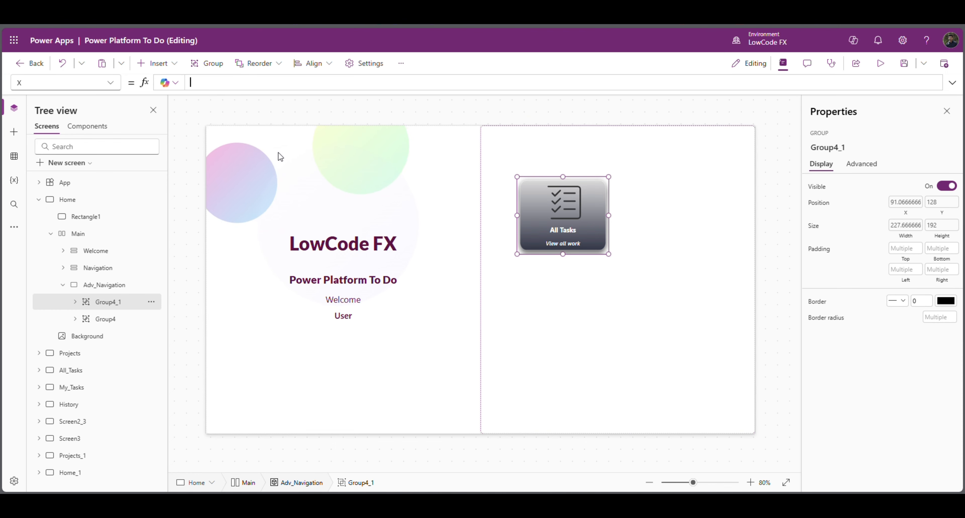
- Set the X formula of the copied card container, All_Task_Nav_1, to Parent.Width - Self.Width -Parent.Width/8
left_click(75, 302)
left_click(127, 320)
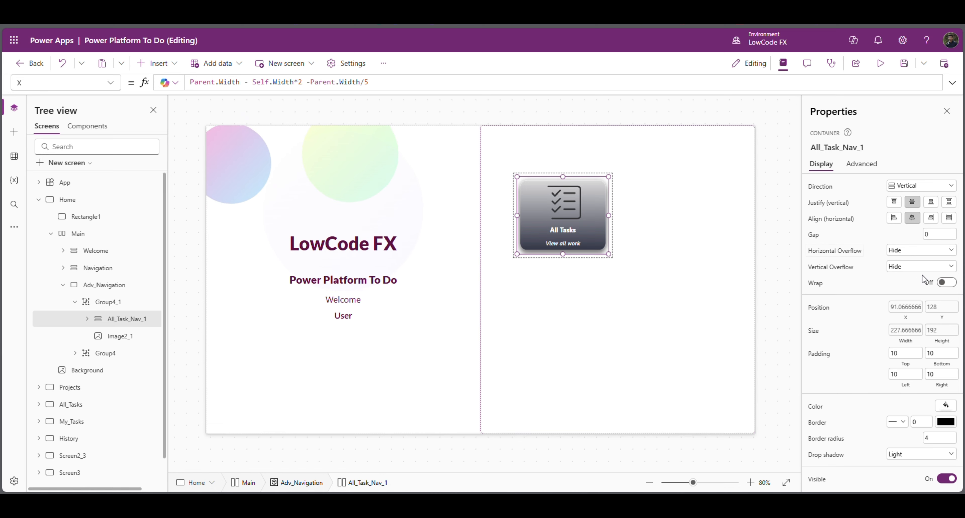
left_click(212, 93)
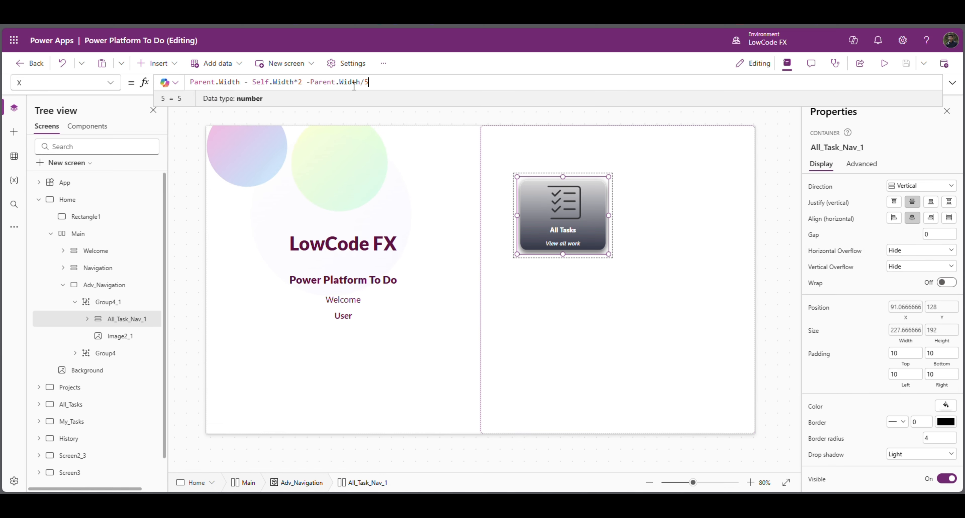
left_click(302, 83)
key("BackSpace")
key("BackSpace")
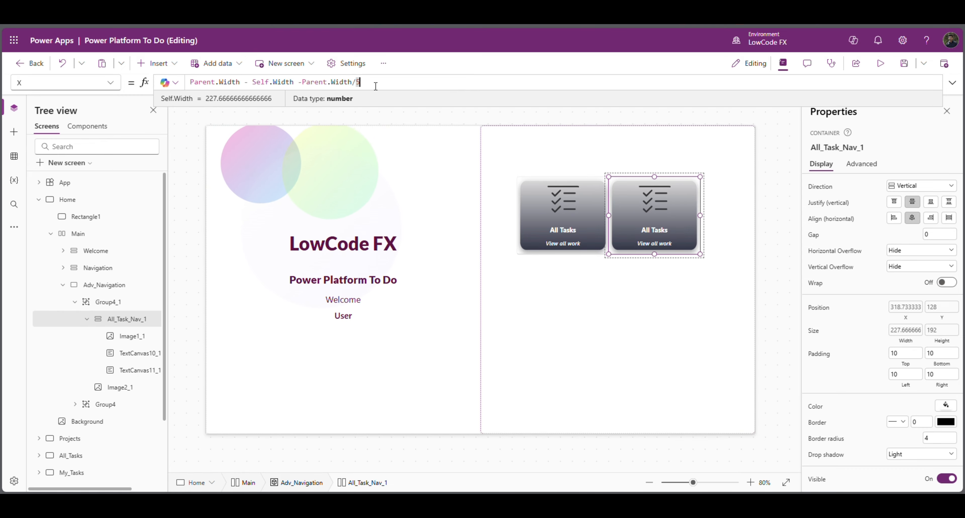
key("BackSpace")
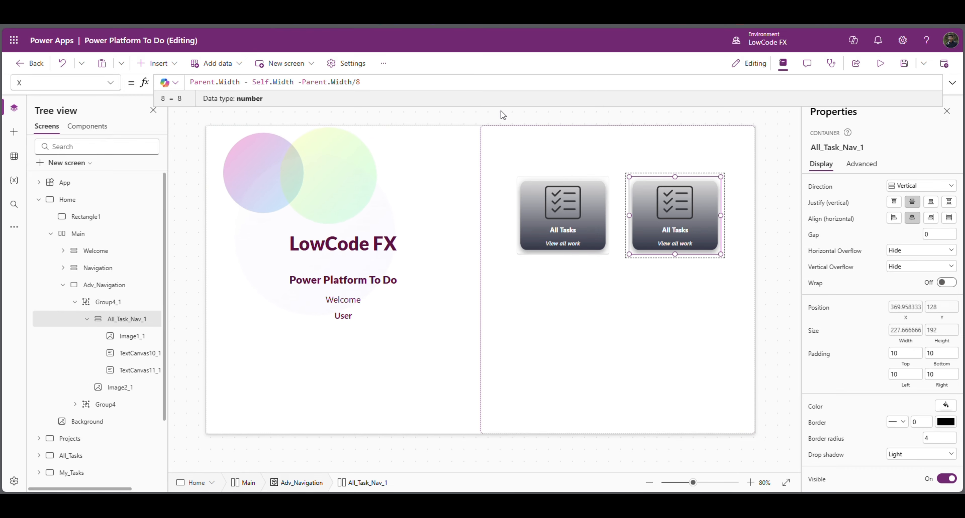
left_click(781, 172)
- Set the second card's title text to "My Tasks" and its subtitle to "Your task list"
left_click(688, 233)
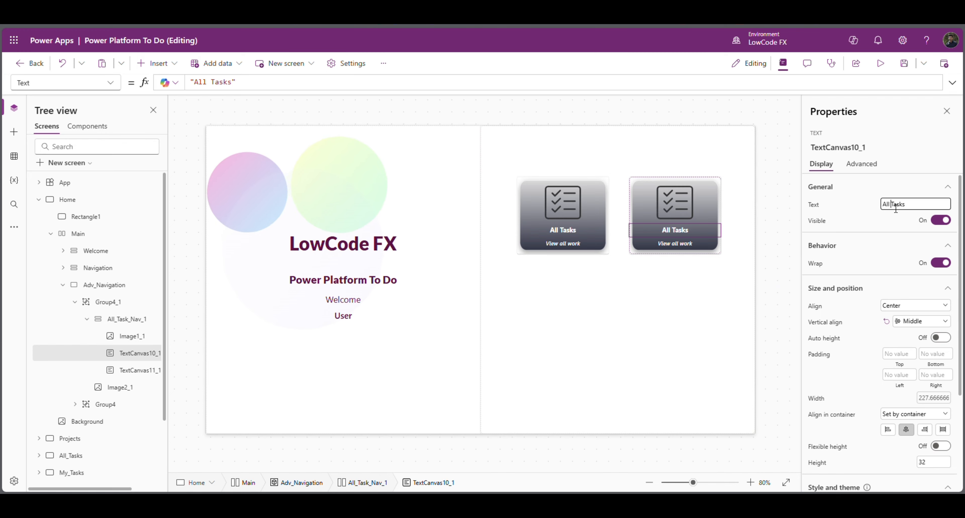
left_click(865, 204)
left_click(693, 244)
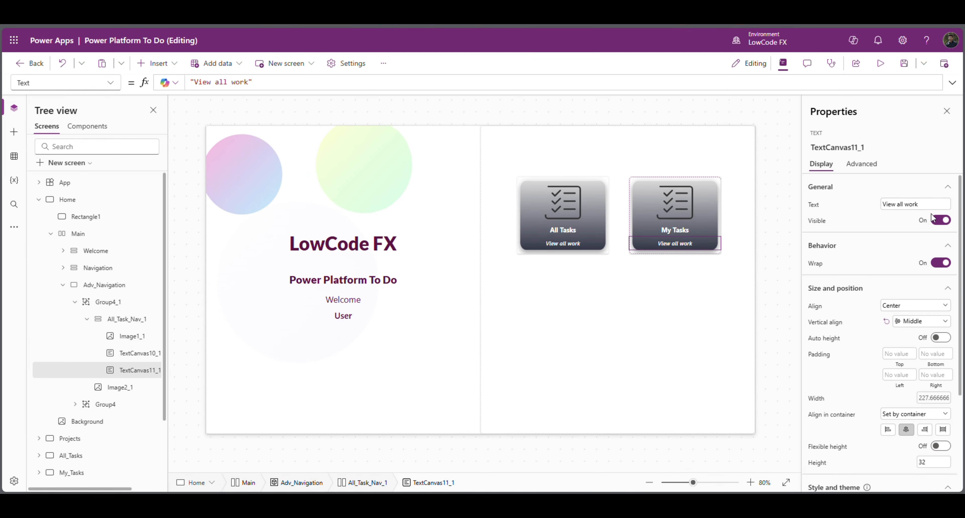
left_click(913, 204)
type("Your task list")
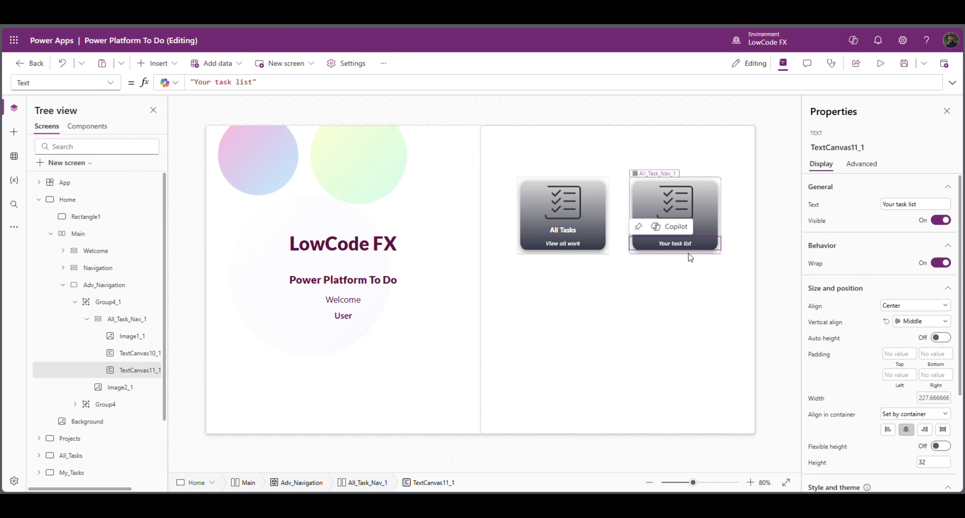
left_click(626, 292)
- Replace the Image formula of the My Tasks card's icon, Image1_1, with the SVG code for a person ID card icon
left_click(784, 242)
left_click(674, 202)
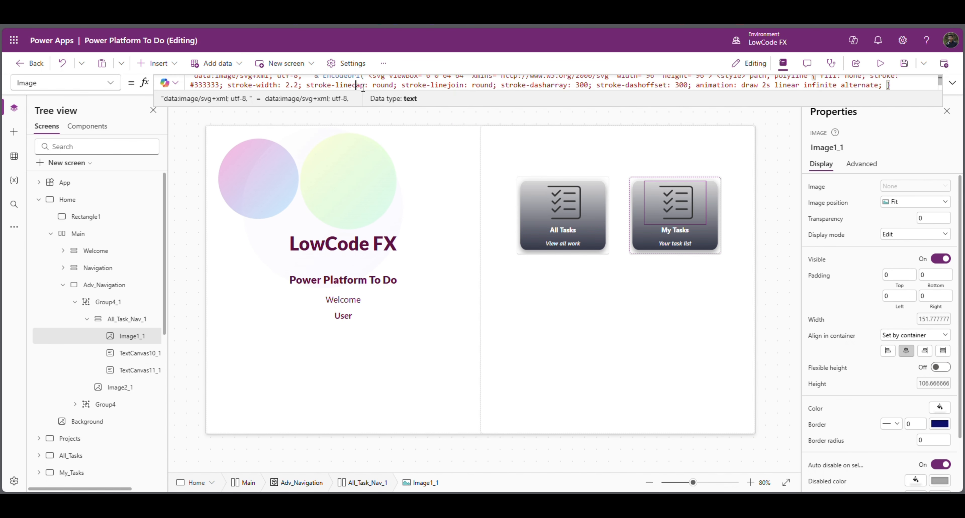
left_click(771, 207)
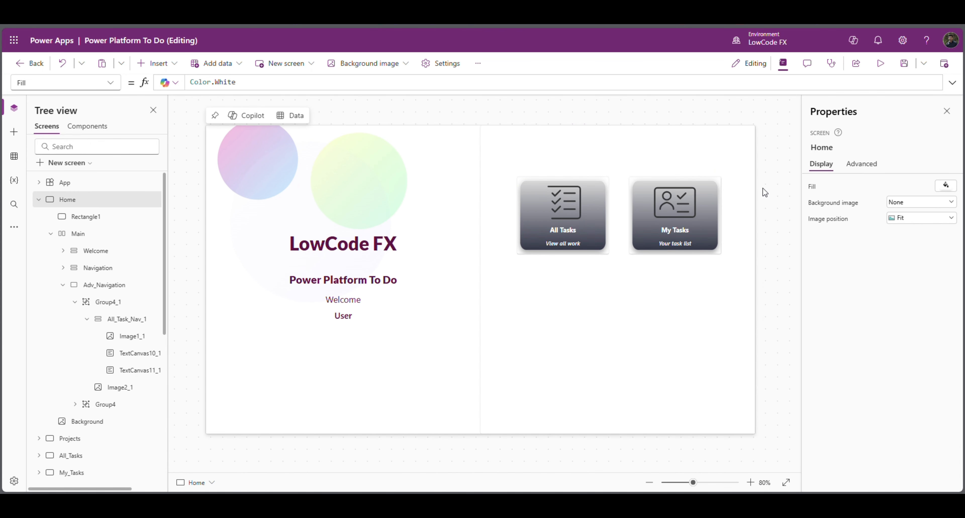
- Copy both card groups, Group4 and Group4_1, and paste the copies into the Adv_Navigation container
left_click(75, 302)
left_click(109, 308)
left_click(104, 319, "ctrl")
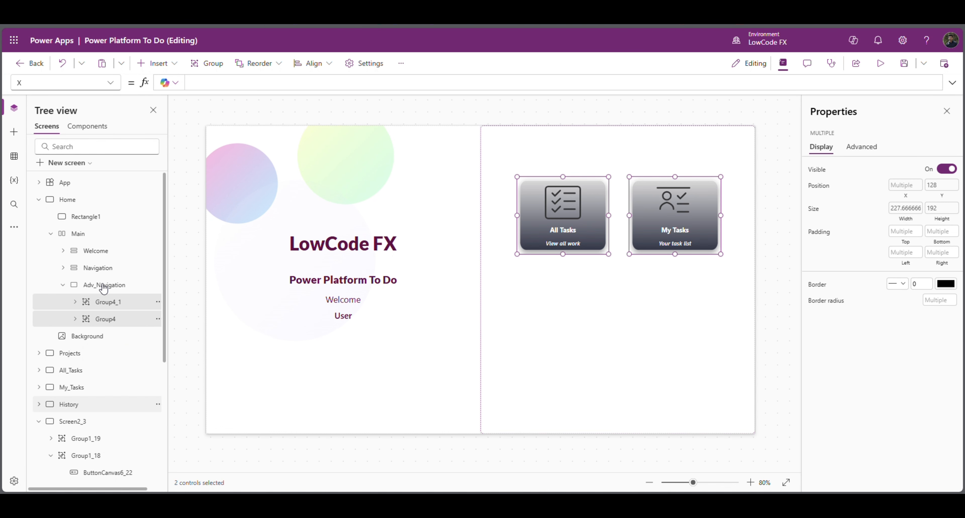
key("ctrl+v")
left_click(118, 321)
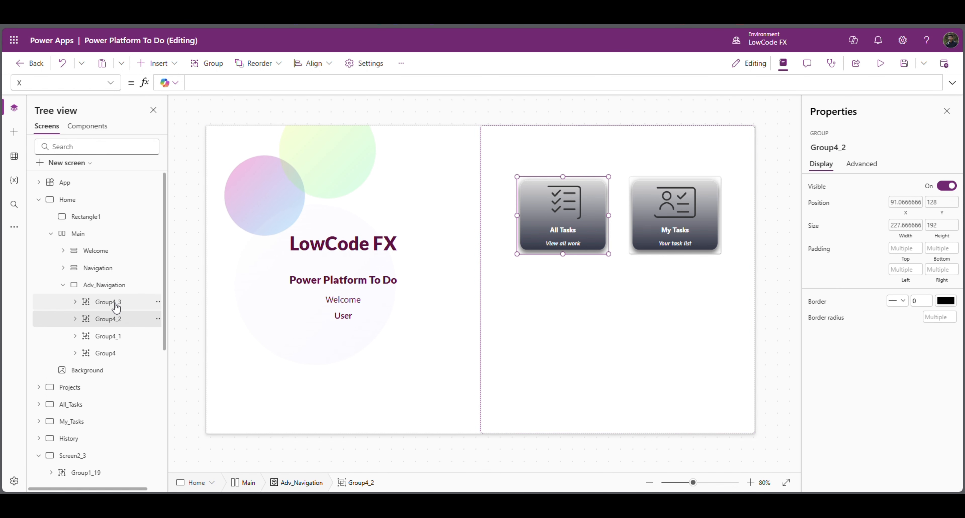
- Set the Y formula of the copied All Tasks card container, All_Task_Nav_2, to Parent.Height - Self.Height -Parent.Height/4
left_click(113, 304)
left_click(112, 322)
left_click(110, 305)
left_click(110, 322)
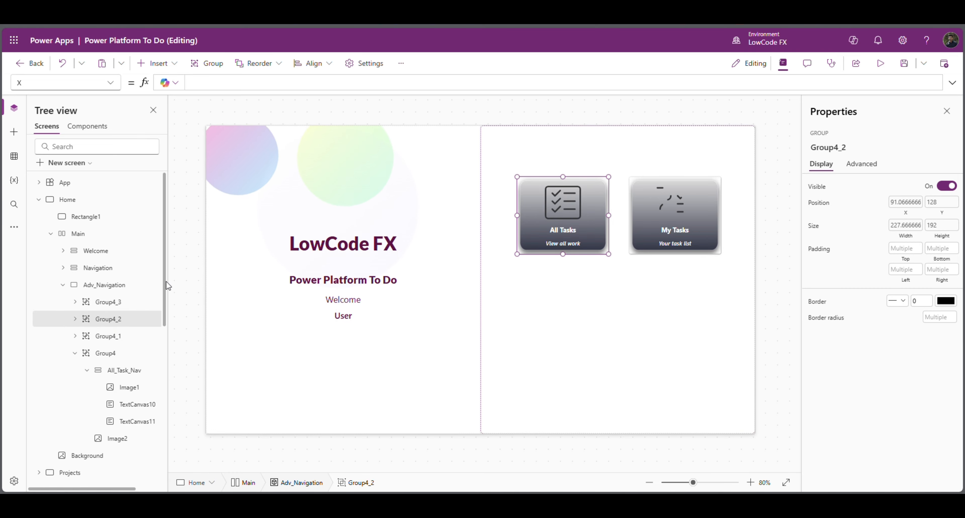
left_click(75, 319)
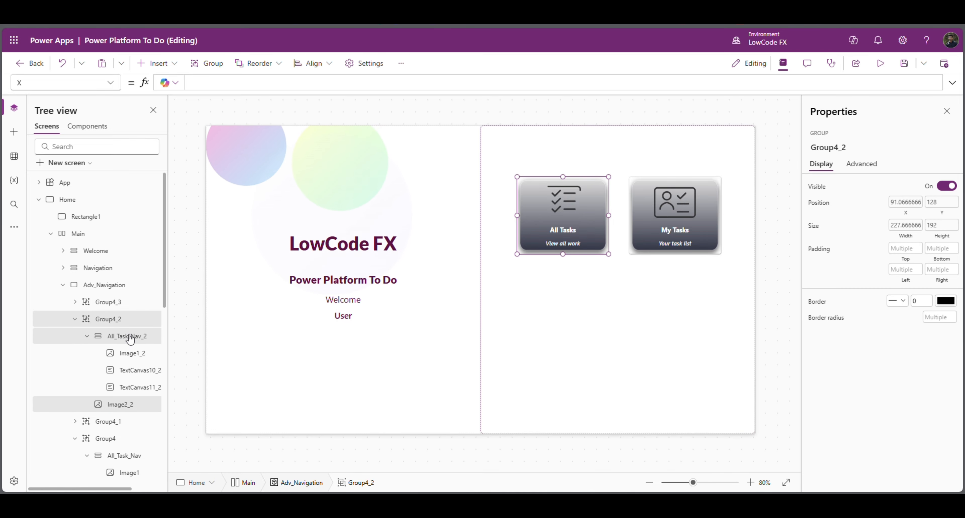
left_click(126, 336)
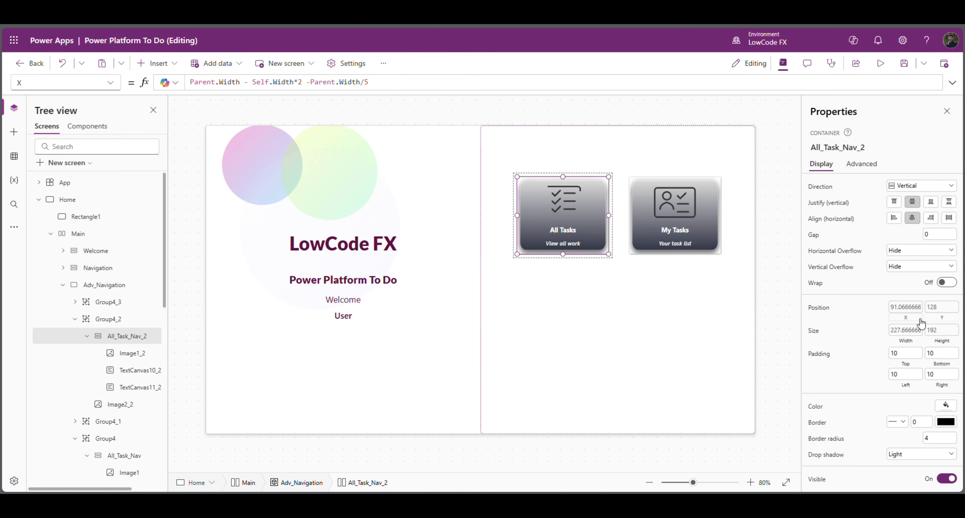
left_click(950, 318)
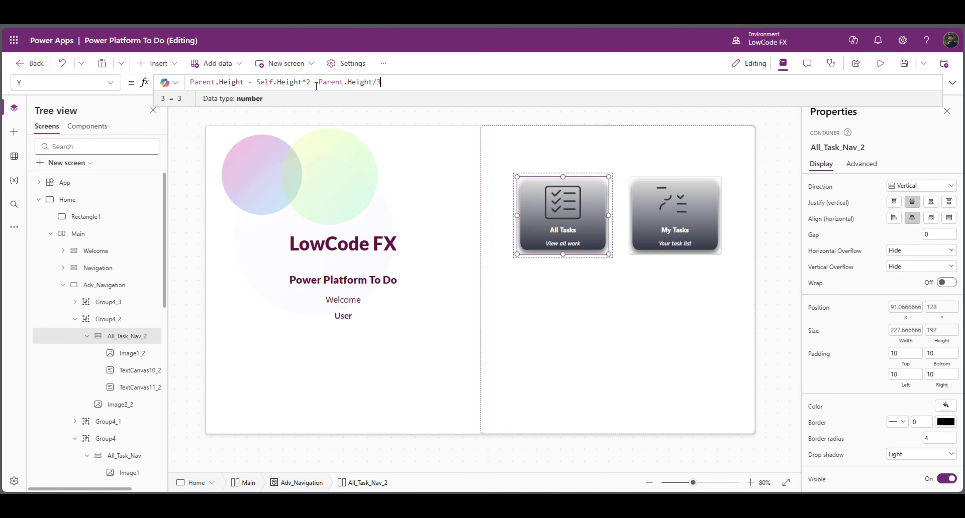
left_click_drag(311, 86, 303, 85)
key("Delete")
key("End")
key("BackSpace")
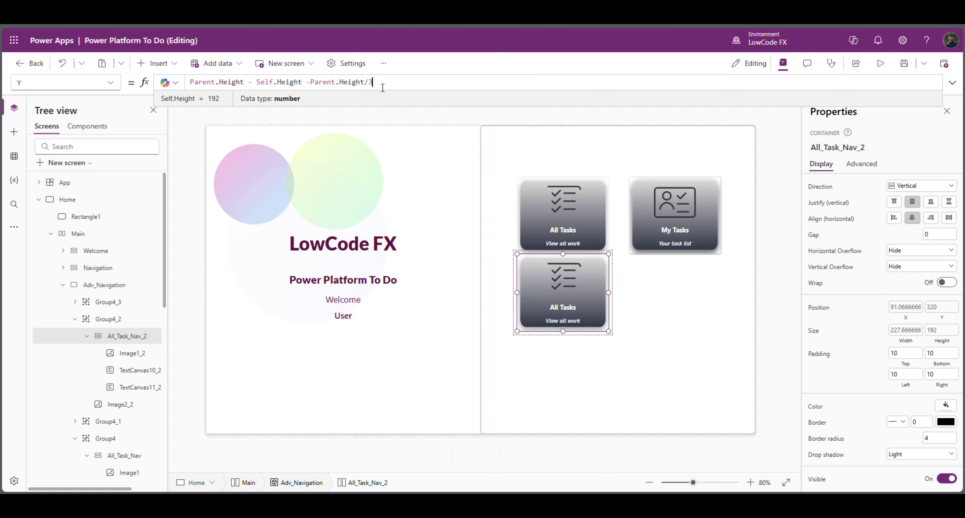
type("4")
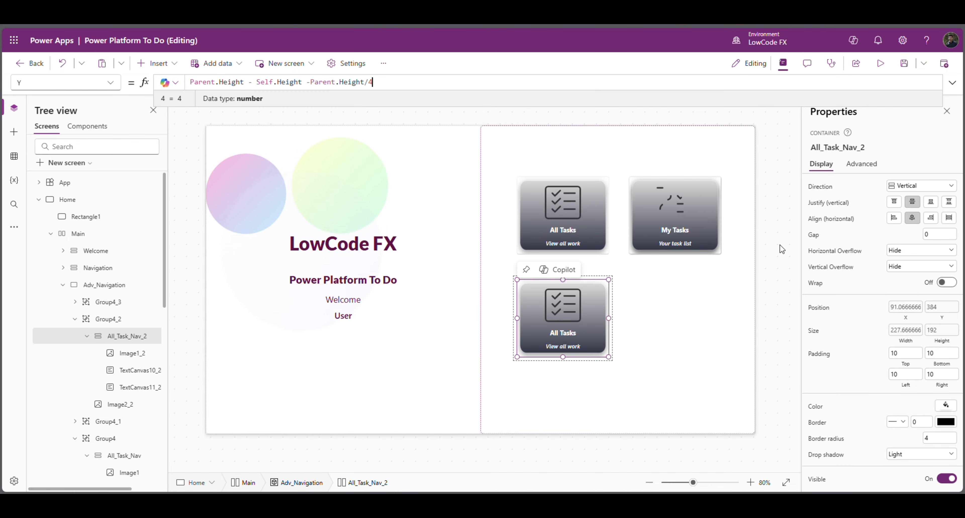
left_click(782, 262)
- Set the Y formula of the copied My Tasks card container, All_Task_Nav_3, to Parent.Height - Self.Height -Parent.Height/4
left_click(692, 240)
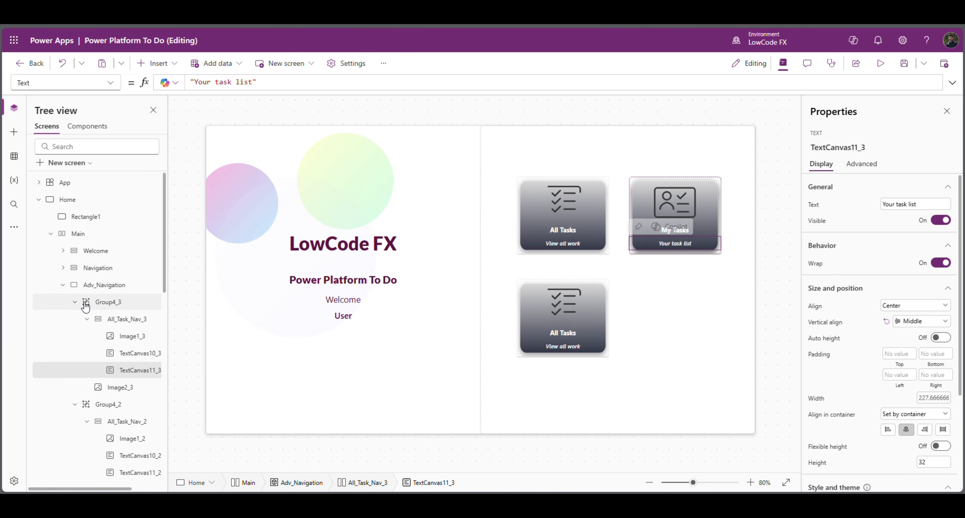
left_click(75, 302)
left_click(118, 307)
left_click(75, 302)
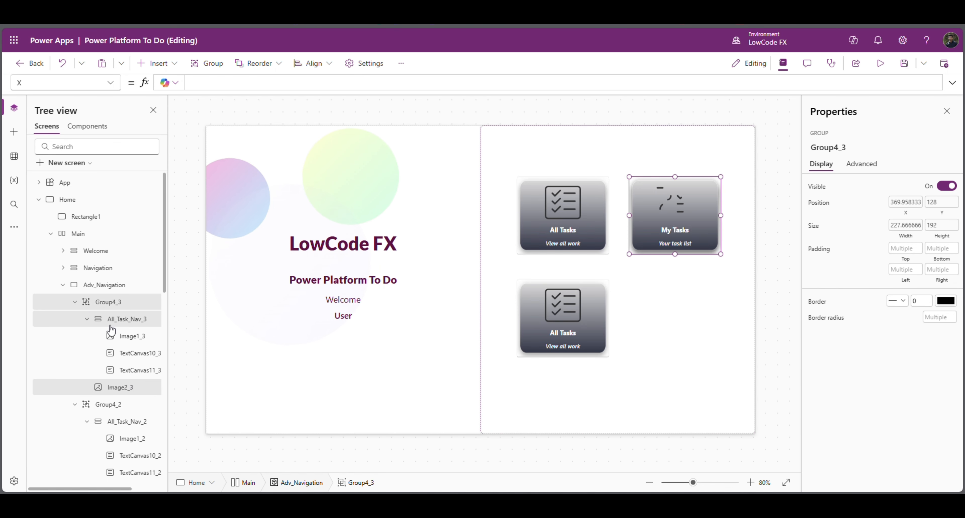
left_click(127, 325)
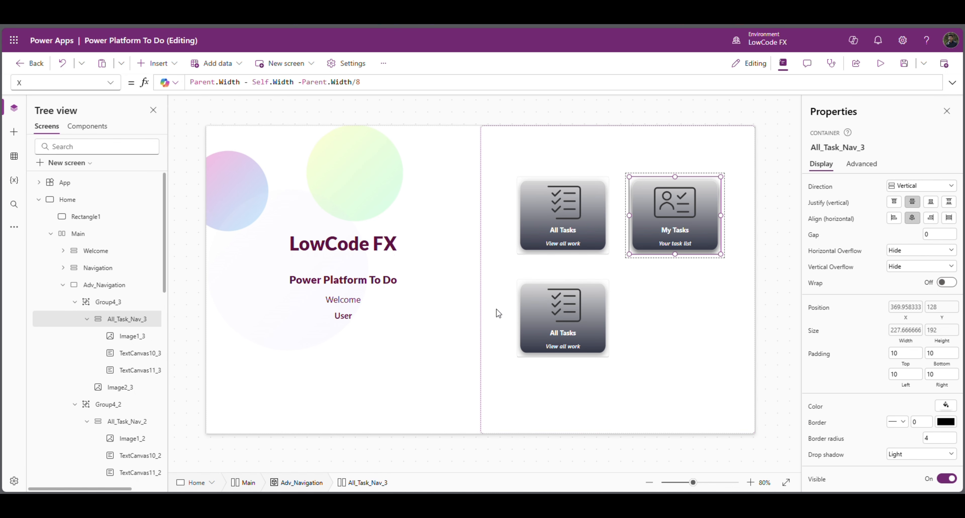
left_click(941, 308)
left_click(310, 82)
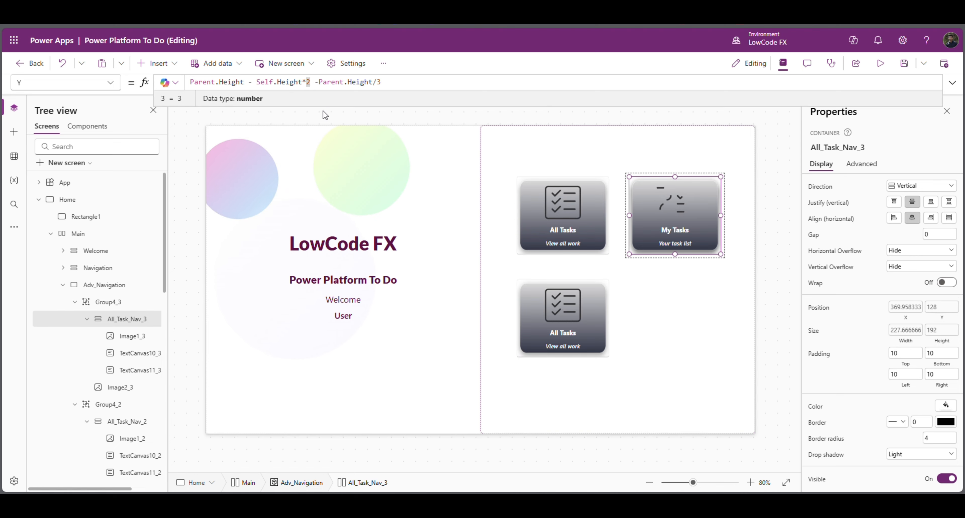
key("BackSpace")
key("BackSpace")
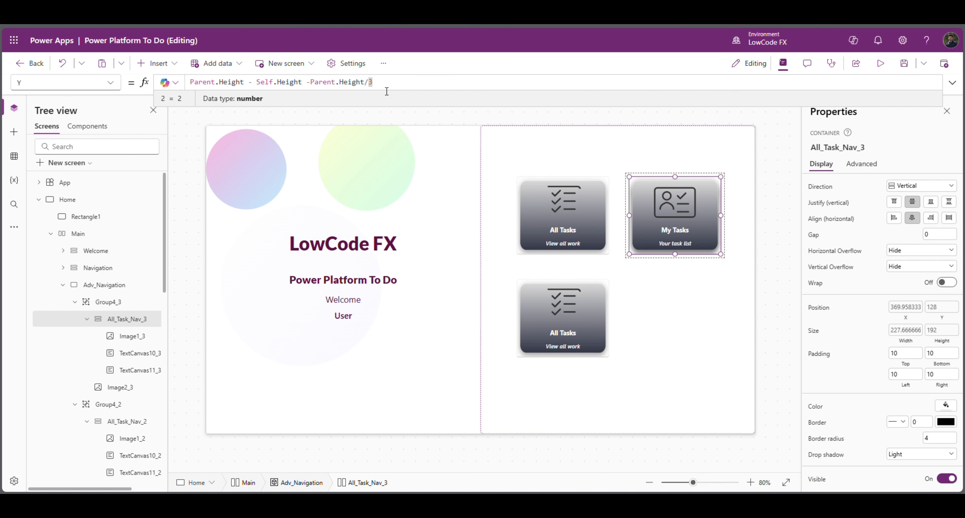
type("4")
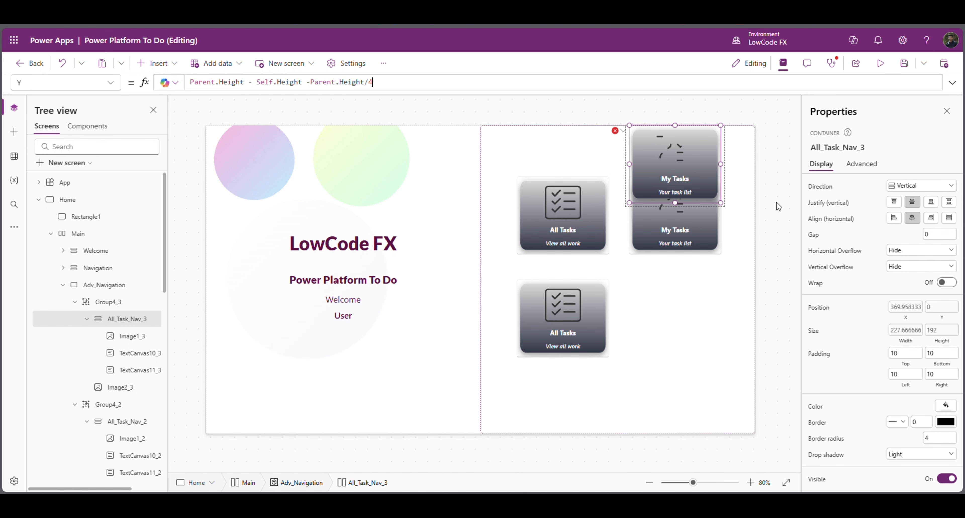
- Change the title text of the lower All Tasks card, TextCanvas10_2, to "All Projects"
left_click(675, 346)
left_click(591, 346)
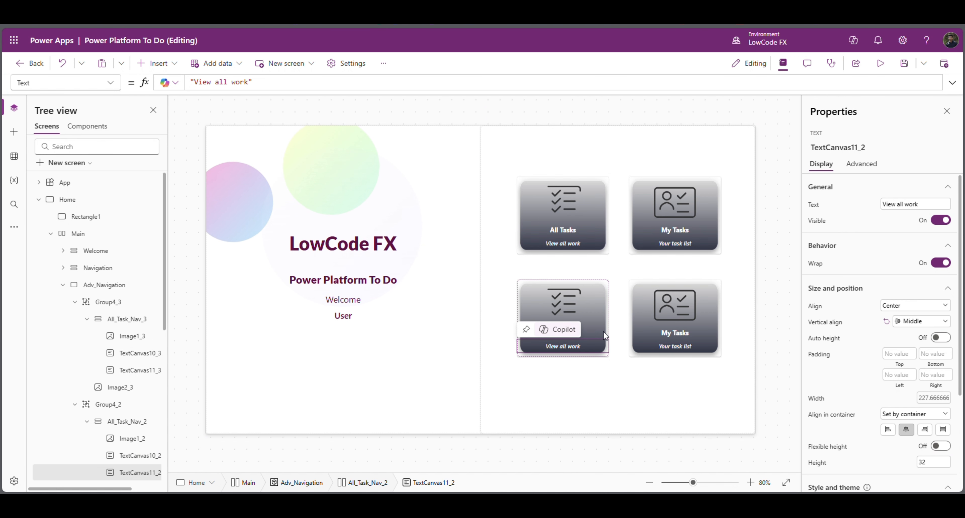
left_click(583, 332)
left_click(575, 333)
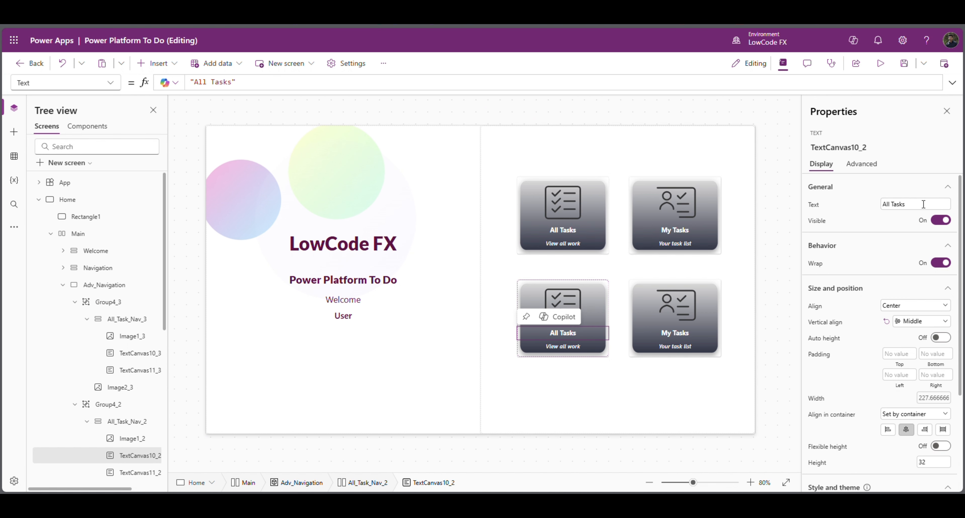
left_click_drag(922, 204, 845, 203)
type("All")
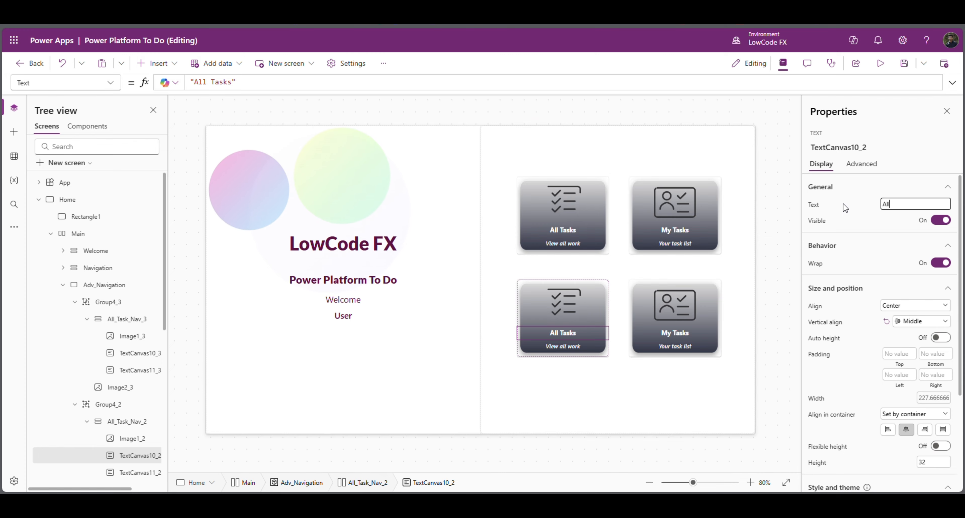
type(" Projects")
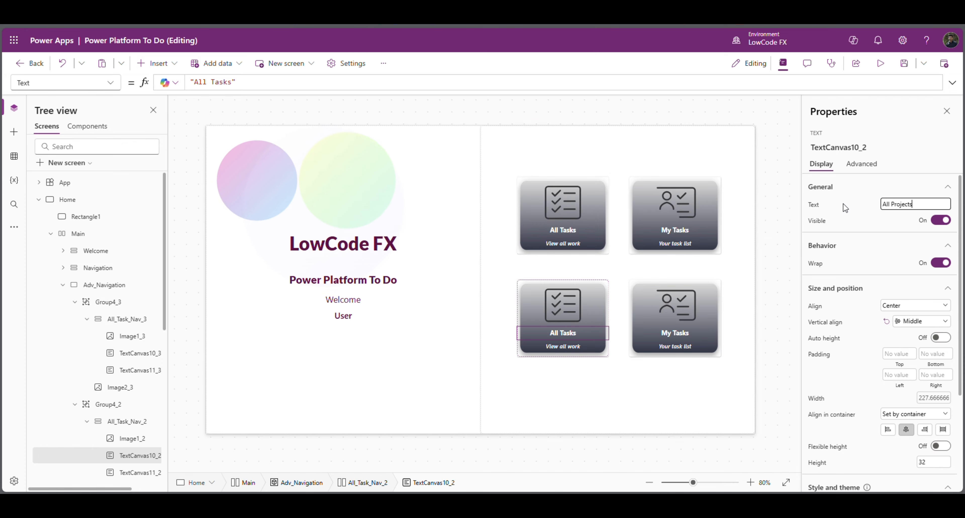
key("Return")
- Change the All Projects card's subtitle, TextCanvas11_2, to "Manage ongoing projects"
left_click(562, 346)
left_click_drag(925, 204, 850, 203)
type("Manage ongoing projects")
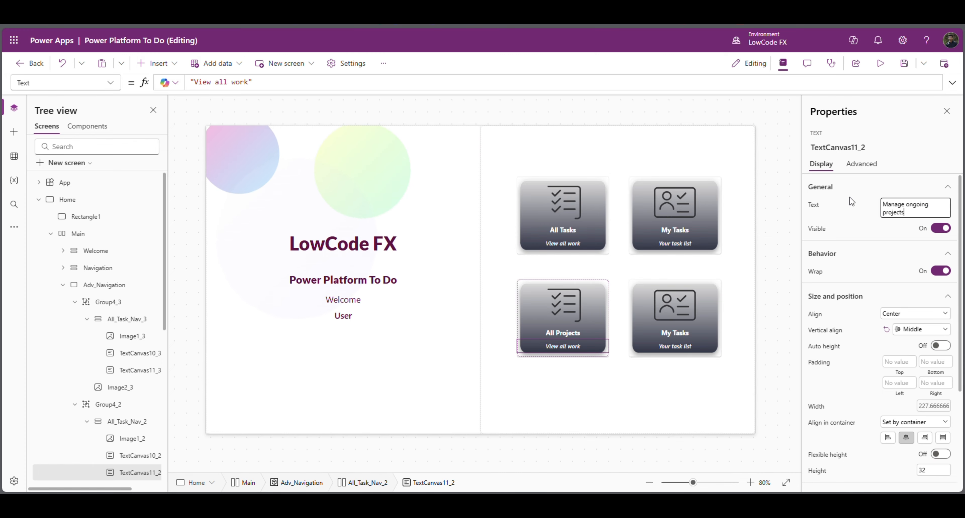
left_click(853, 191)
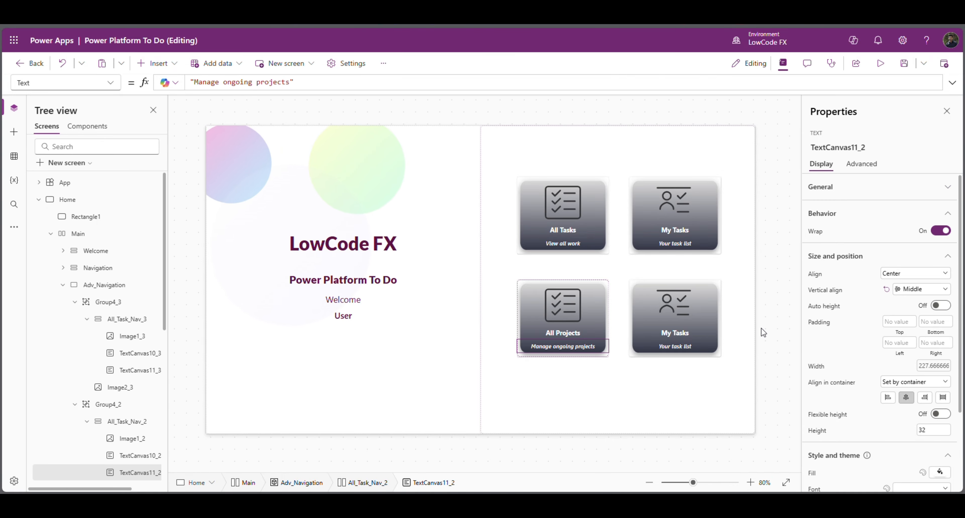
left_click(780, 317)
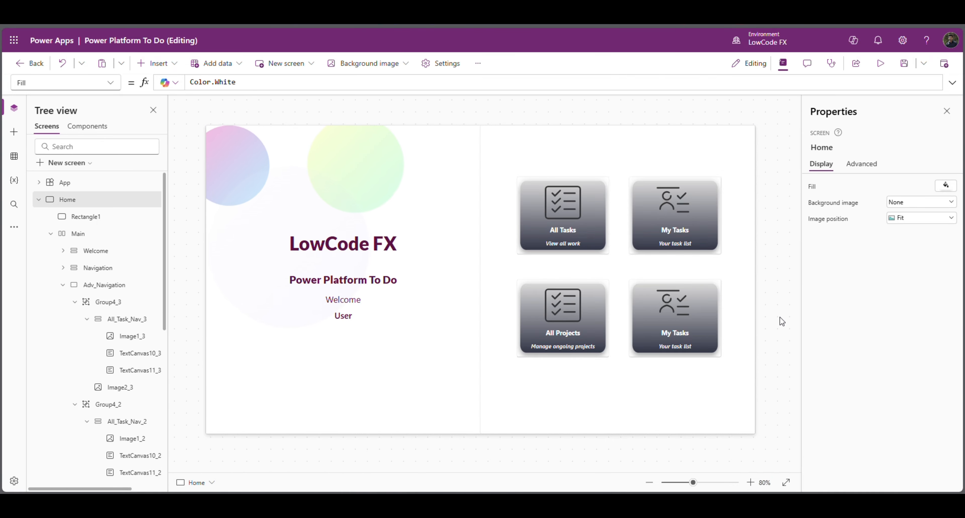
- Set the lower My Tasks card's title to "Team" and its subtitle to "Collaborate with members"
left_click(658, 332)
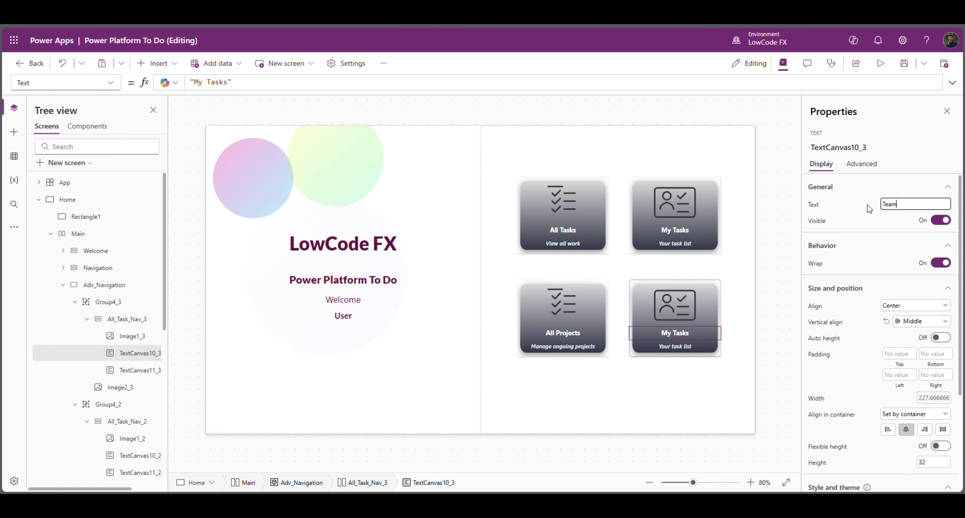
left_click(685, 347)
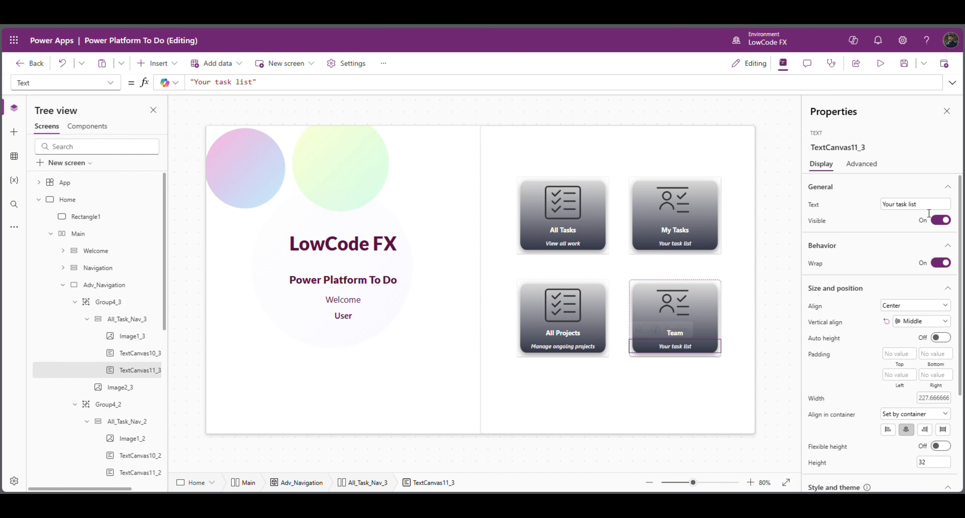
type("Collaborate with members")
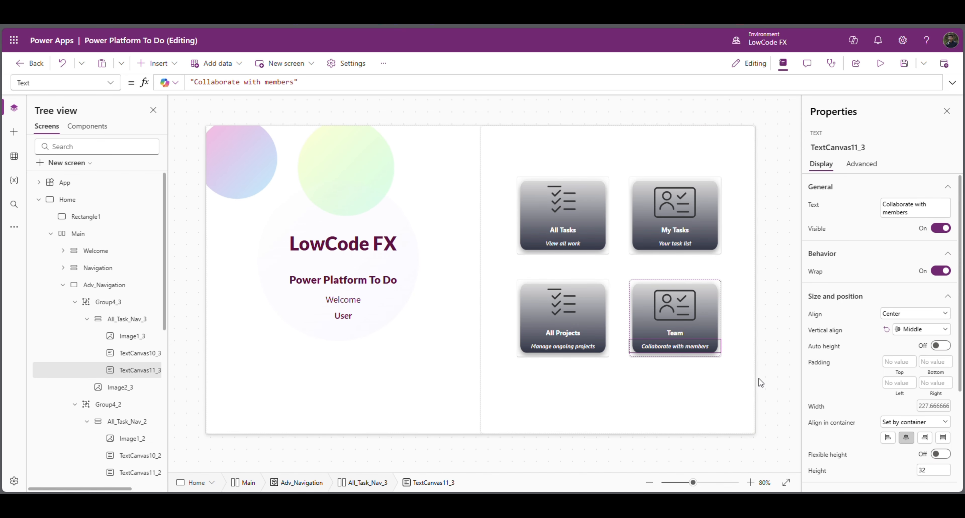
- Replace the Image formula of the All Projects card's icon, Image1_2, with the SVG code for a three-column project board
left_click(562, 305)
left_click(330, 90)
key("ctrl+a")
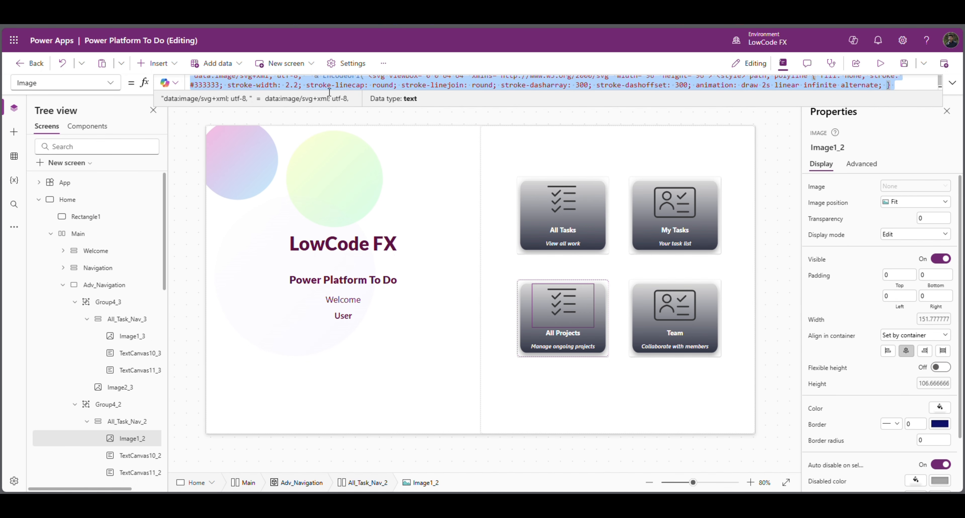
key("ctrl+v")
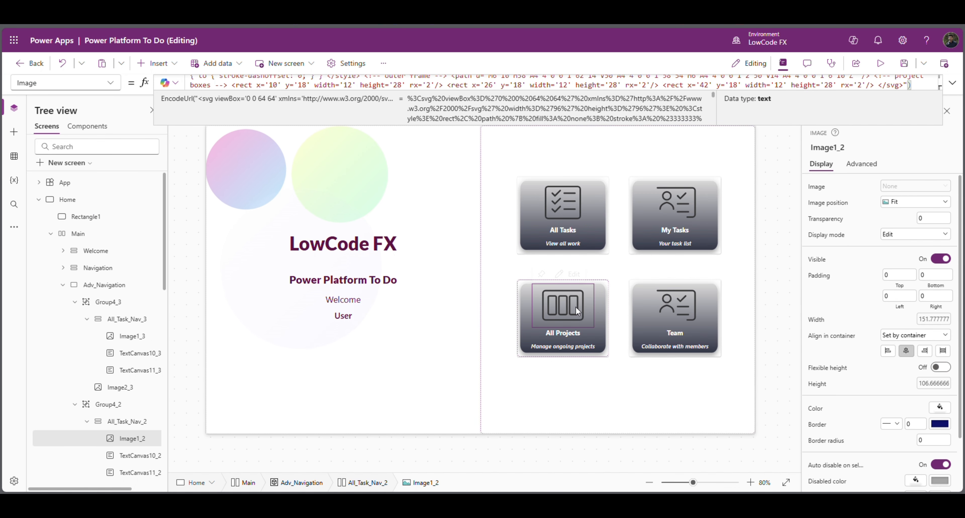
left_click(760, 299)
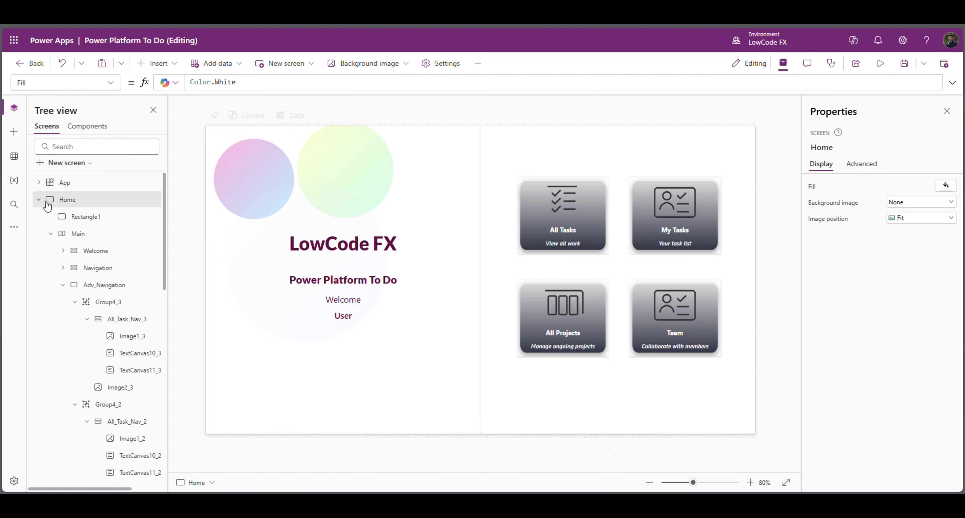
- Replace the Image formula of the Team card's icon, Image1_3, with the SVG code for a group of three people
left_click(132, 335)
left_click(340, 85)
key("ctrl+a")
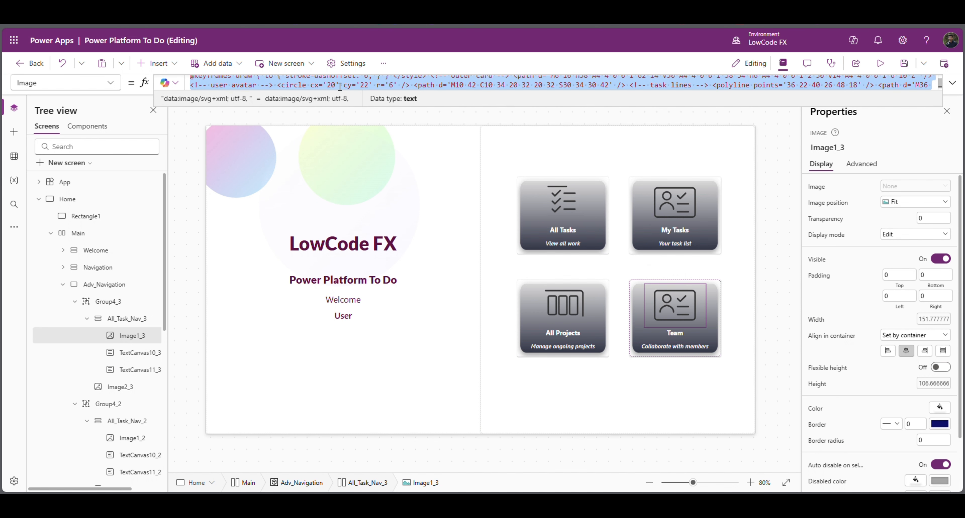
key("ctrl+v")
left_click(786, 270)
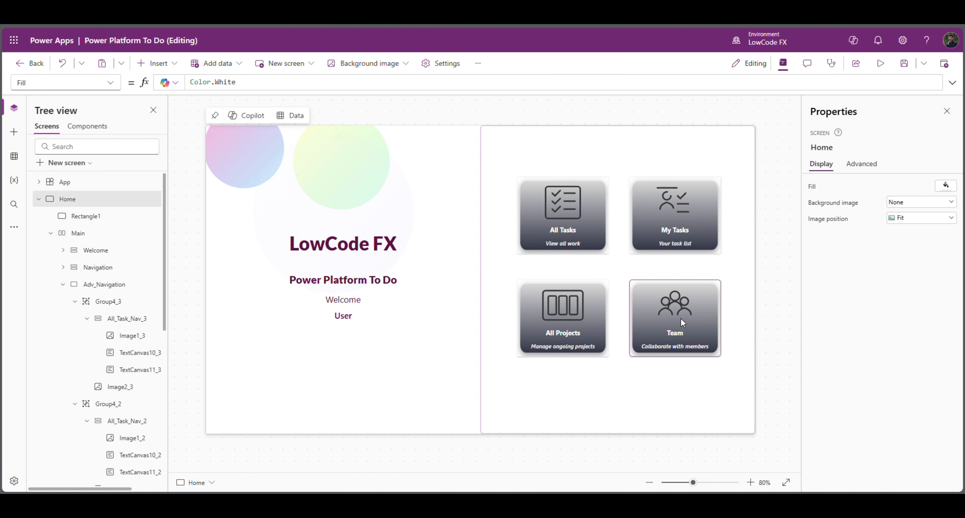
- Set the vertical alignment of the subtitle text on all four navigation cards to Top
left_click(562, 244)
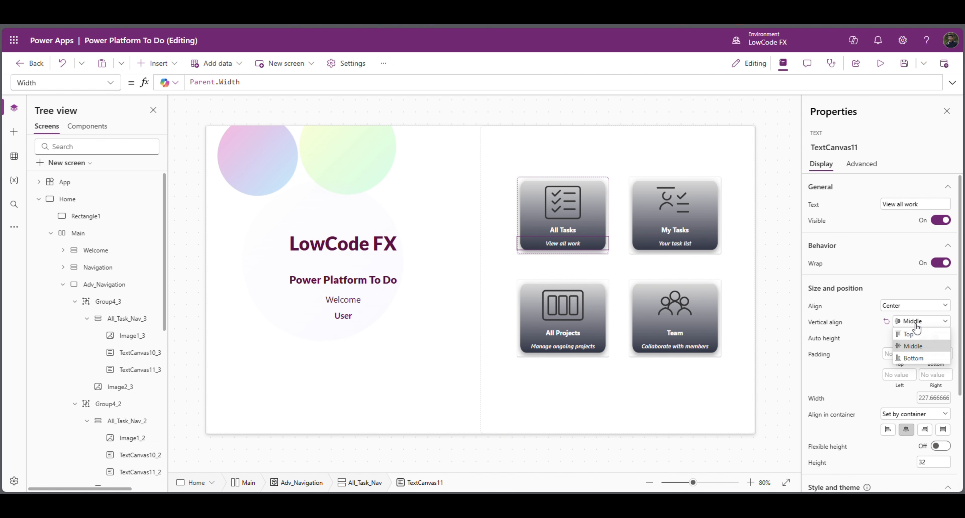
left_click(914, 335)
left_click(672, 244)
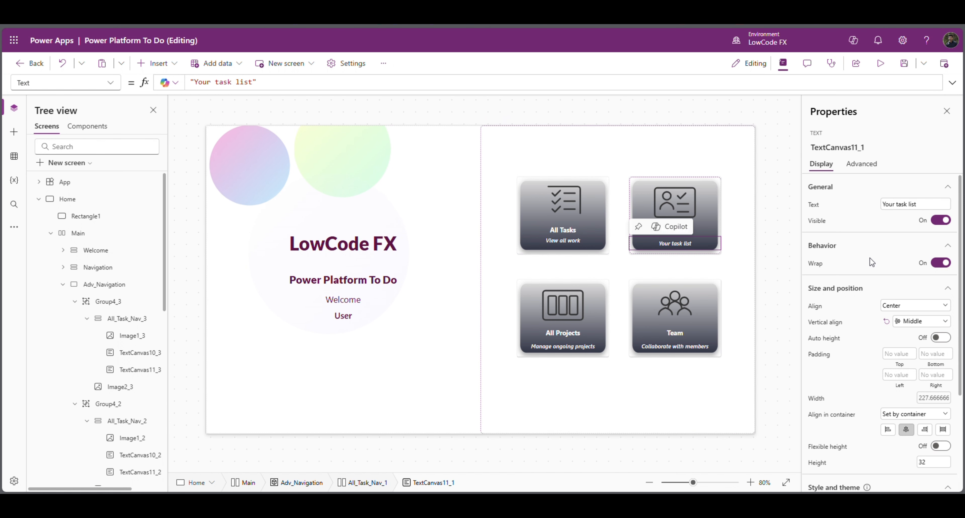
left_click(918, 337)
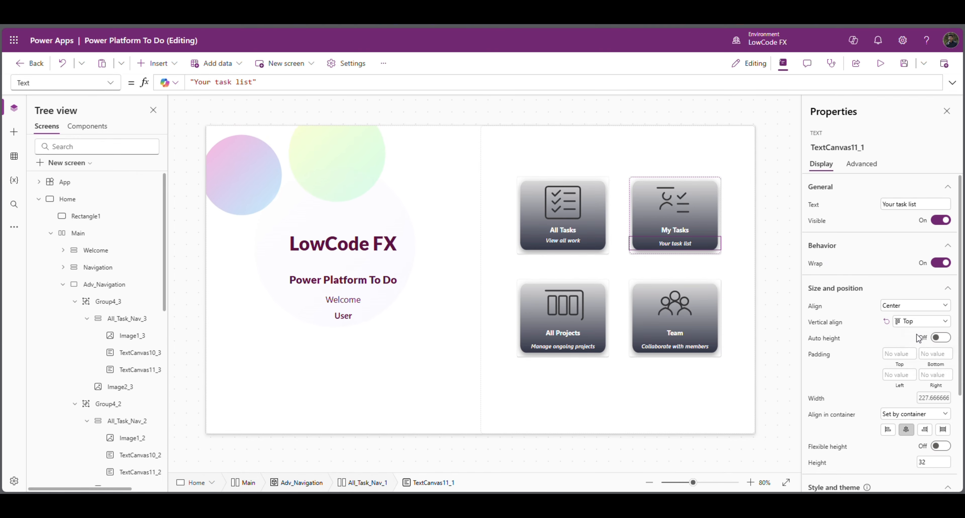
left_click(565, 350)
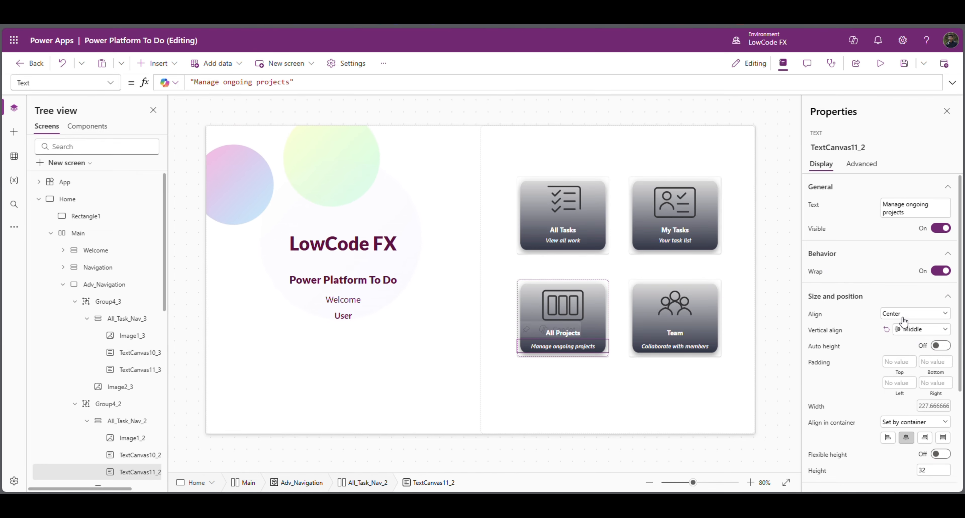
left_click(666, 347)
left_click(934, 329)
left_click(914, 343)
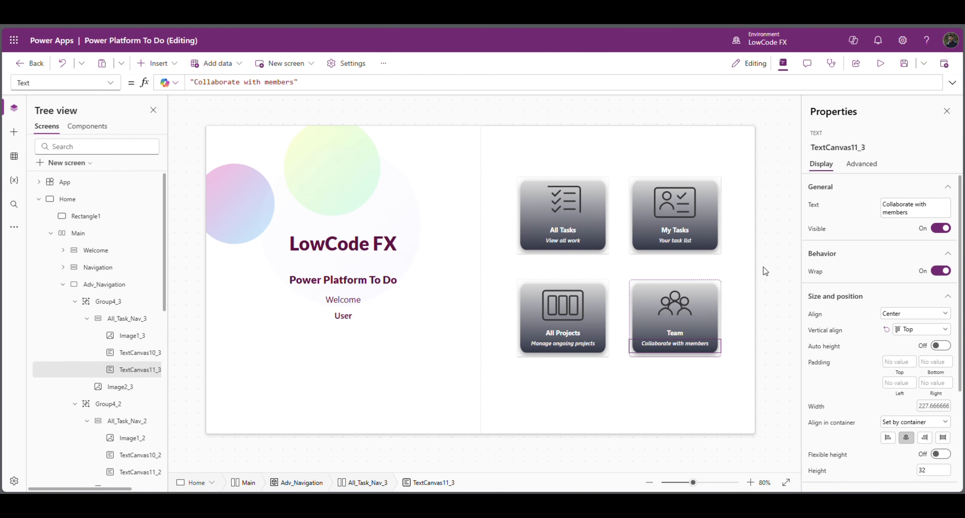
- Hide the four text labels in the Welcome container, Label1, Label3, Label4 and Label5, by turning off their visibility together
left_click(95, 250)
left_click(105, 269)
left_click(105, 285, "ctrl")
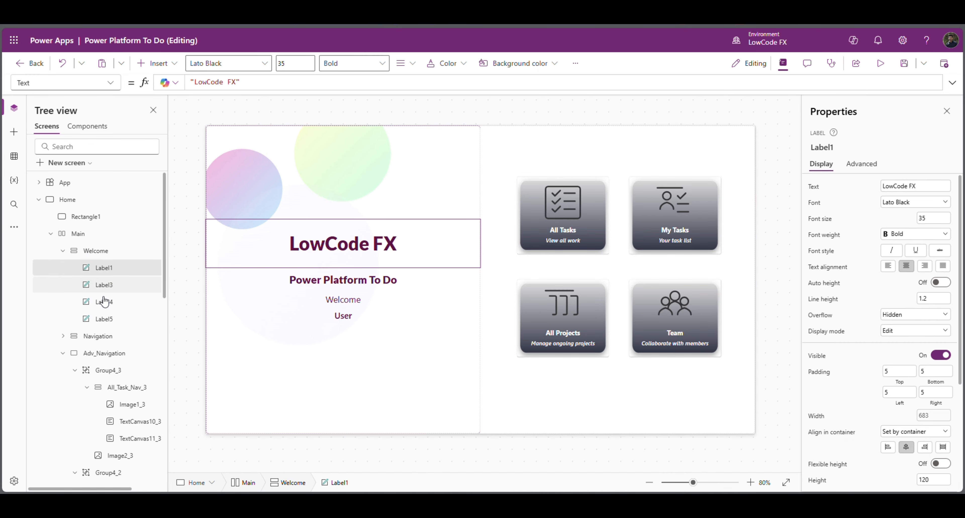
left_click(103, 303, "ctrl")
left_click(103, 321, "ctrl")
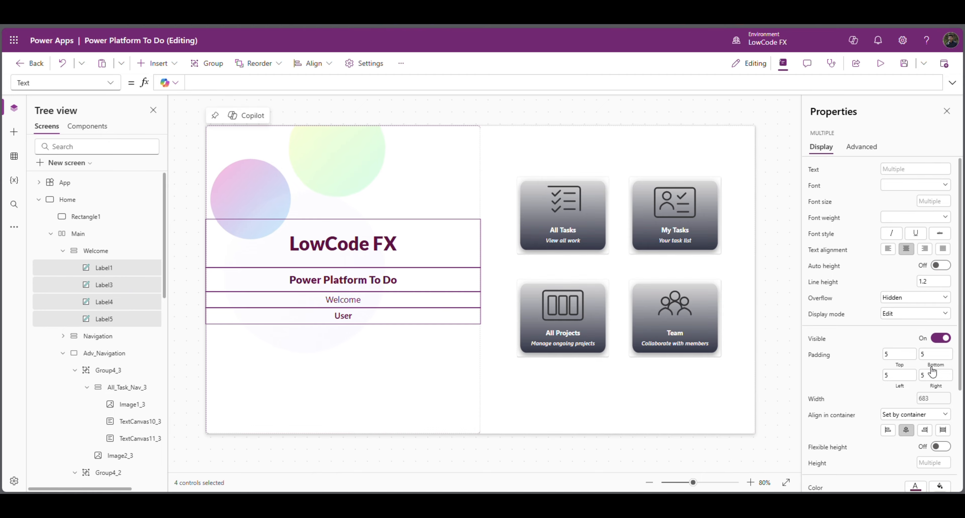
scroll(931, 454, "down", 4)
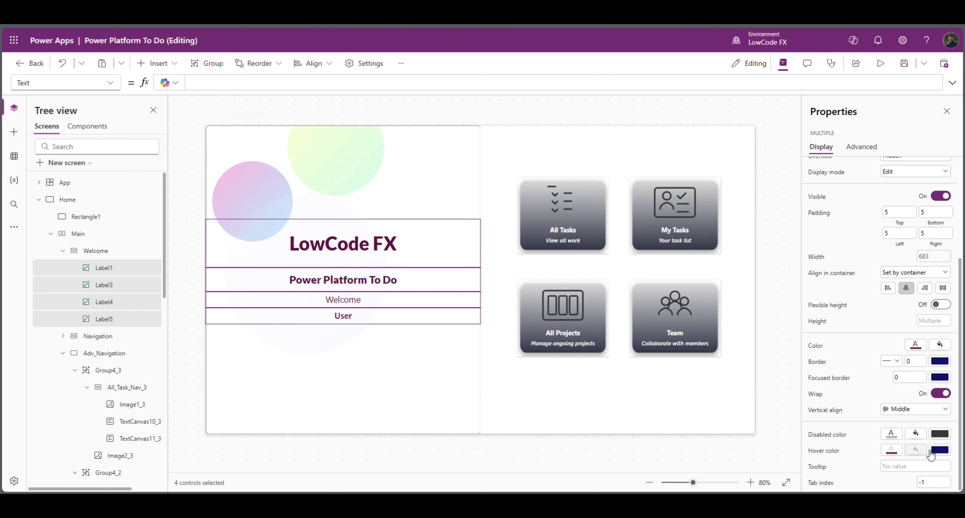
left_click(939, 204)
left_click(300, 355)
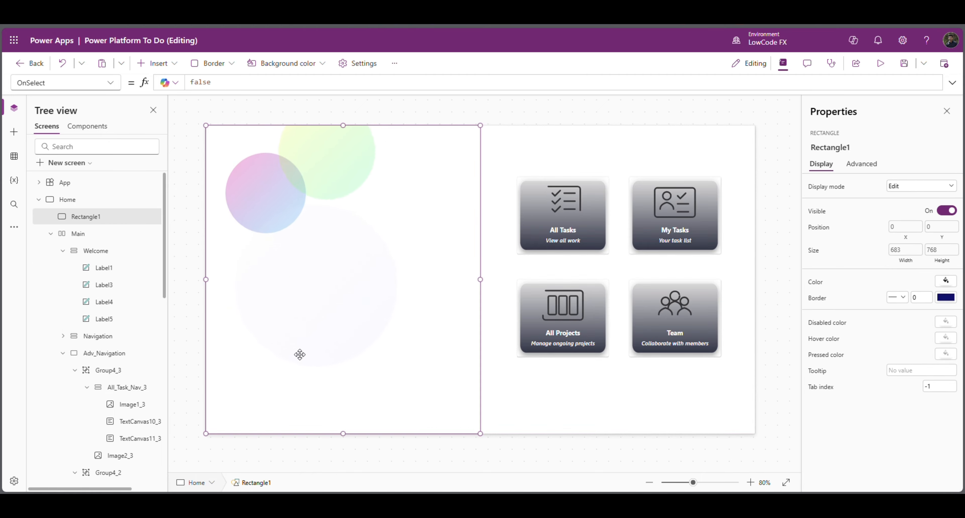
- Insert an image control into the Welcome container below the hidden labels
left_click(171, 64)
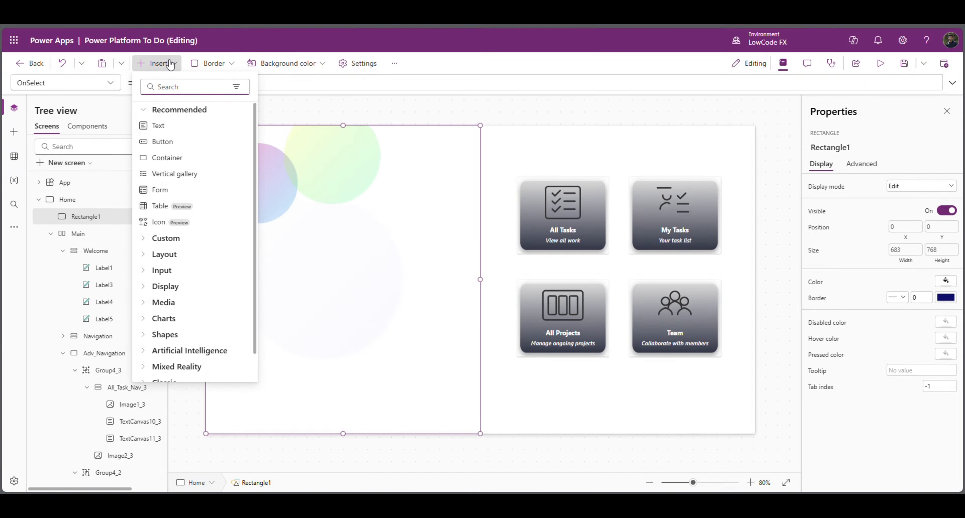
type("ima")
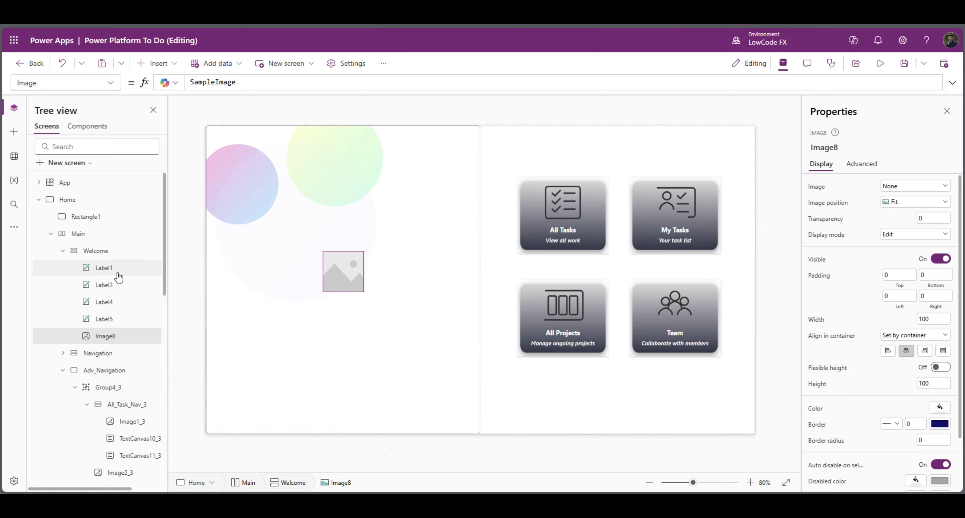
left_click(422, 247)
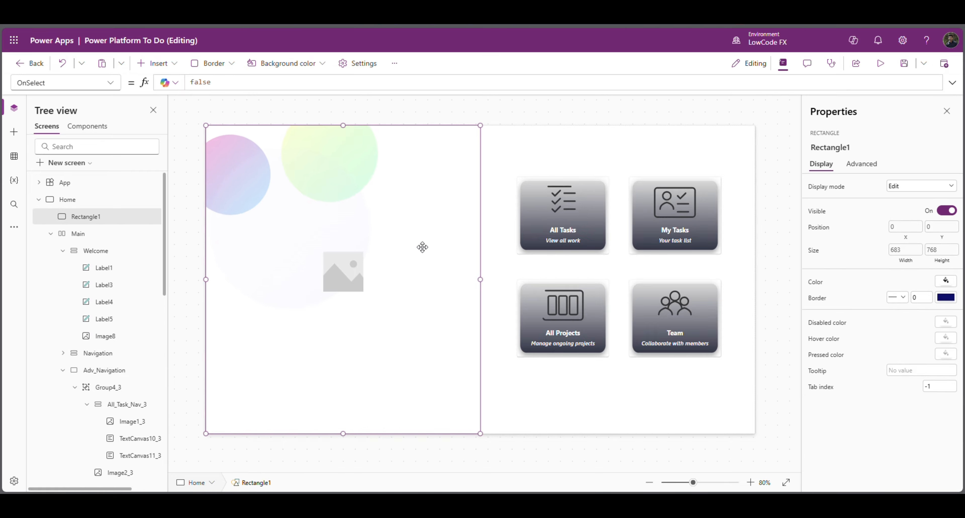
- Set the Width of the new image in the Welcome container to Parent.Width and its Height to Parent.Height
left_click(131, 338)
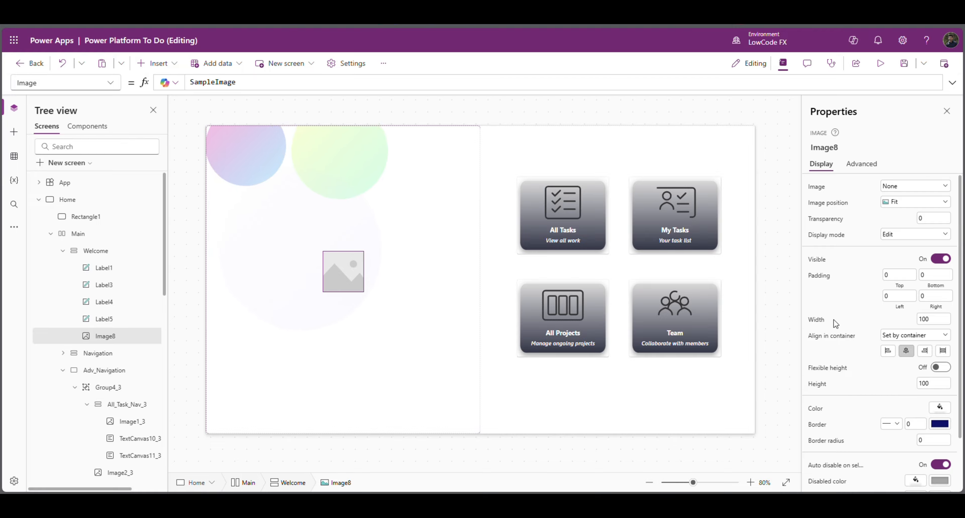
left_click(817, 320)
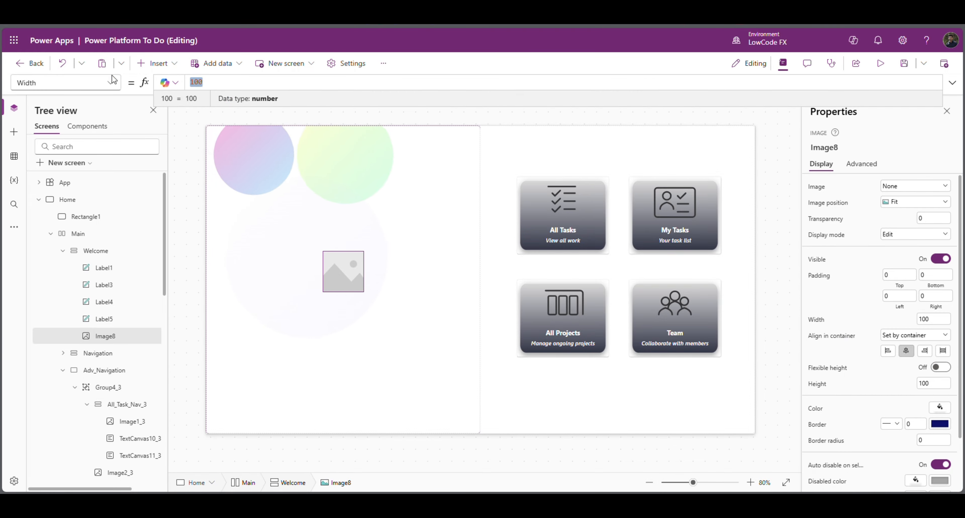
type("Parent.Width")
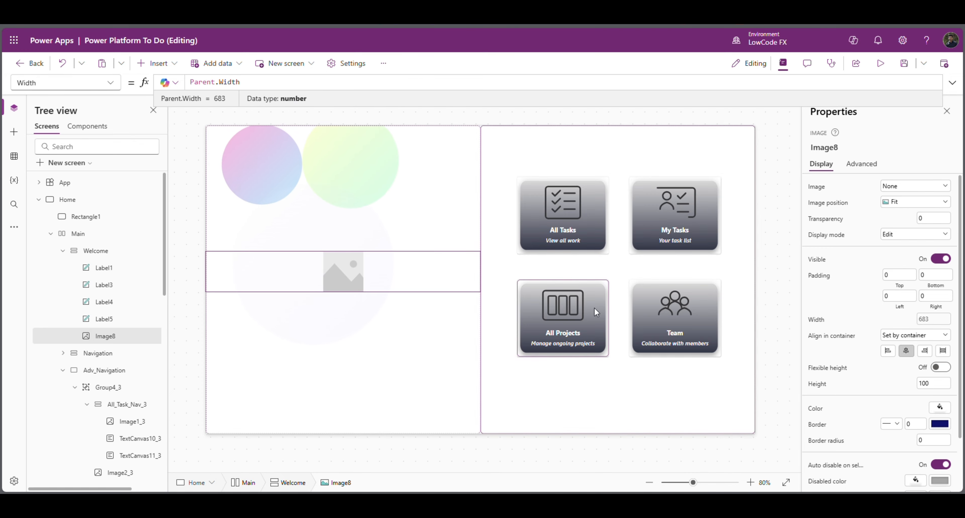
left_click(816, 386)
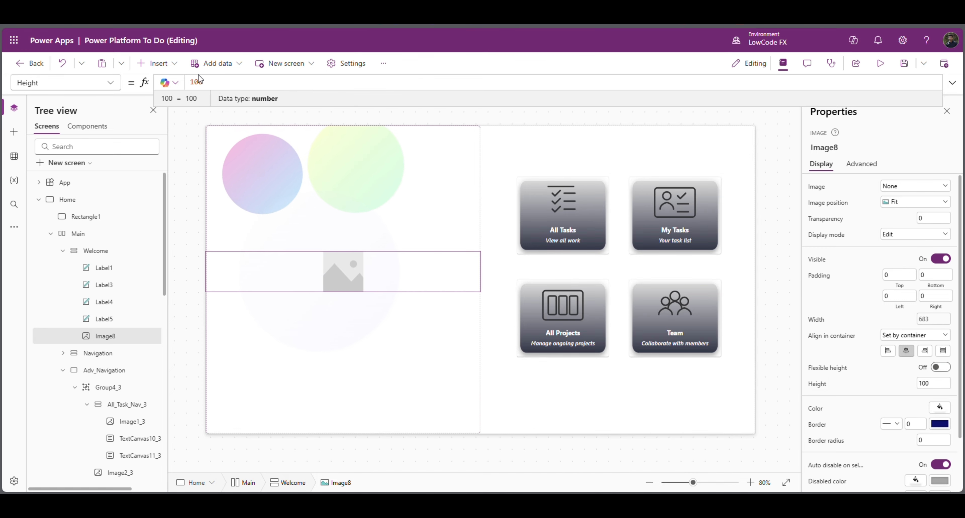
type("Parent.Height")
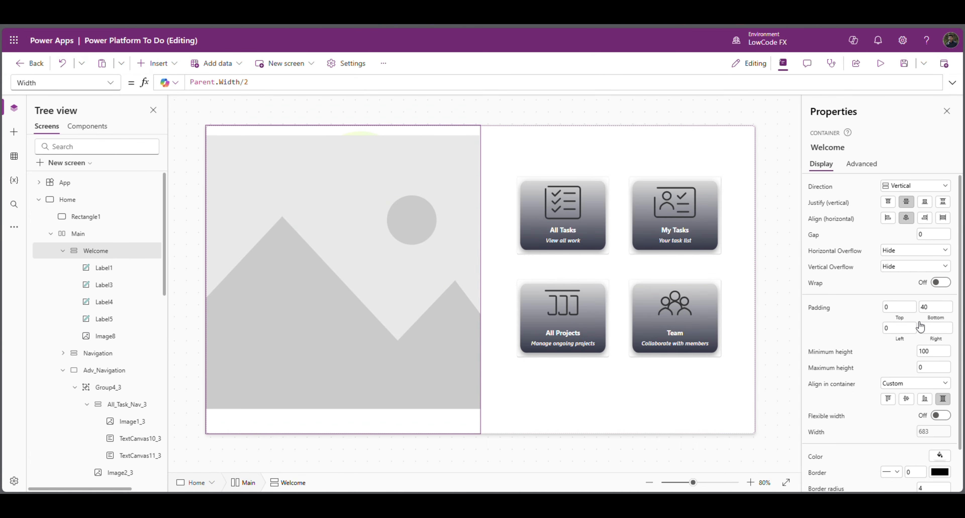
- Set the bottom padding of the Welcome container to 0
left_click(846, 313)
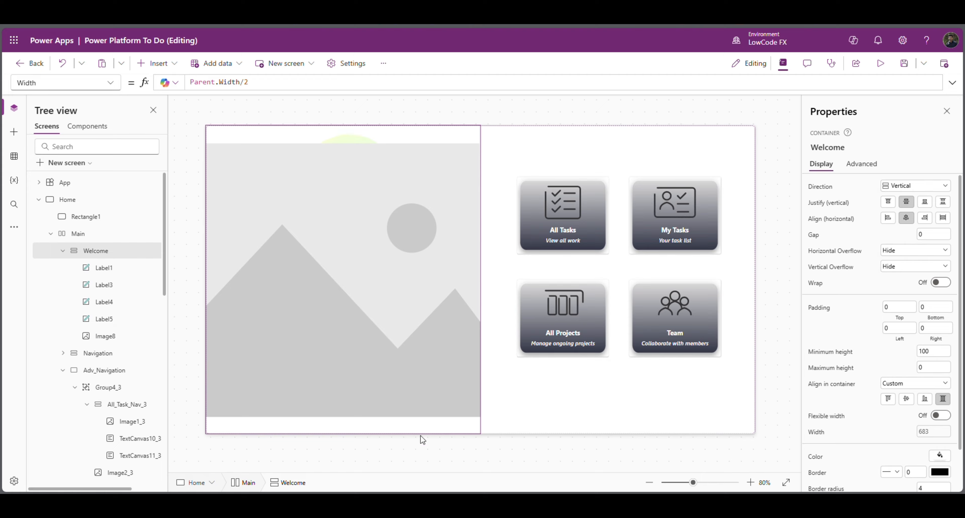
left_click(384, 462)
left_click(448, 309)
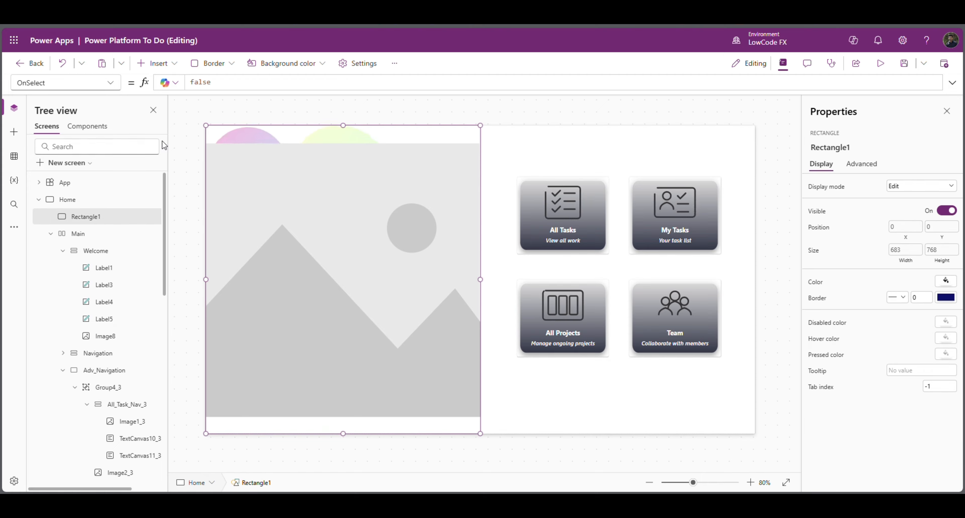
- Replace Image8's Image formula with the SVG code for shimmering text reading LowCode FX, Power Platform To Do, Welcome and User
left_click(111, 83)
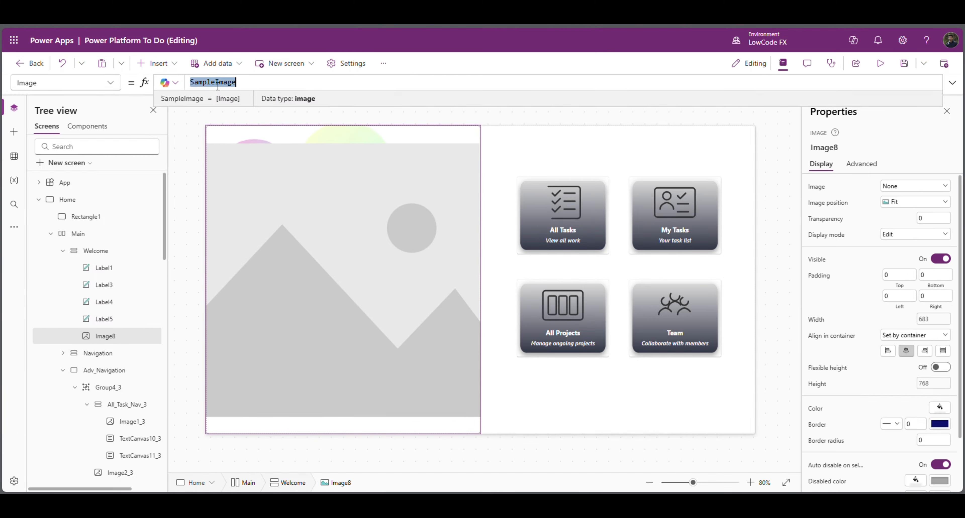
key("ctrl+v")
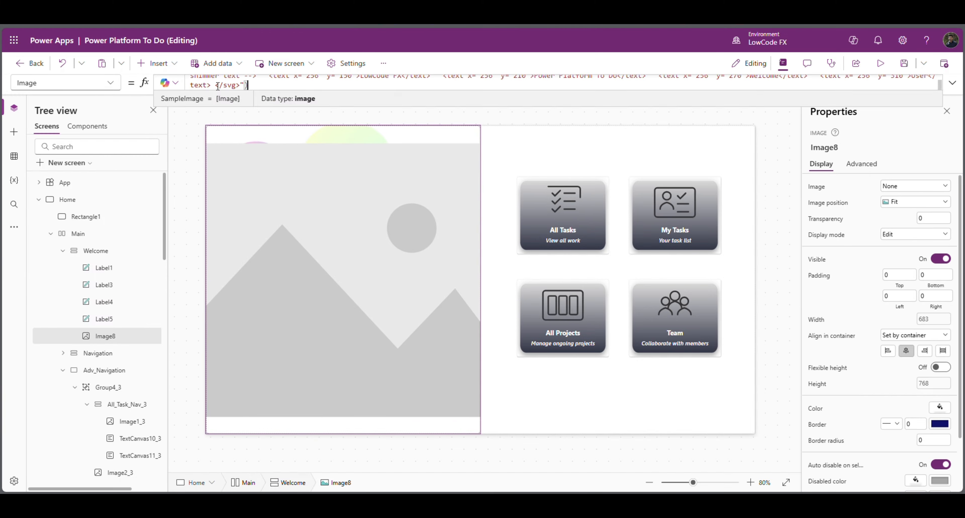
left_click(432, 428)
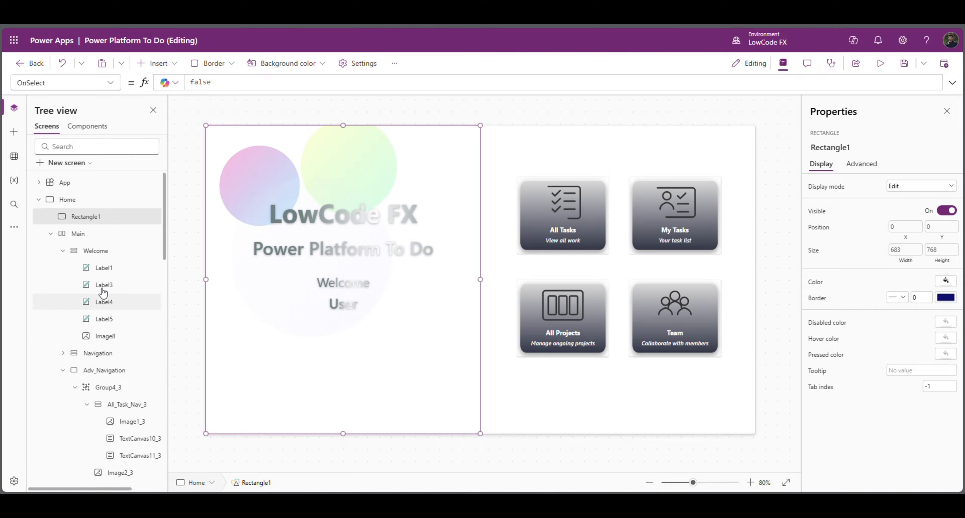
- Set the Welcome container's padding to 20 on the top, bottom, left and right
left_click(98, 251)
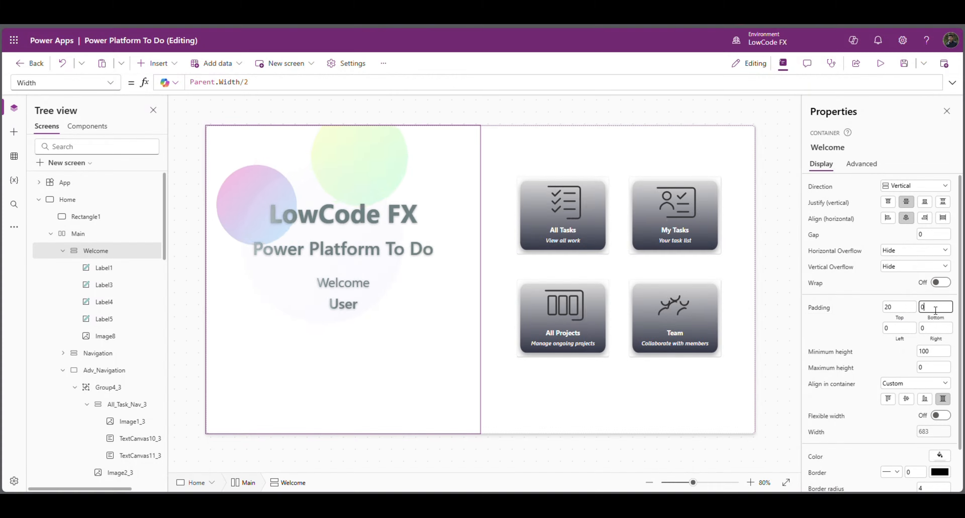
key("BackSpace")
type("2")
left_click(904, 329)
key("BackSpace")
type("2")
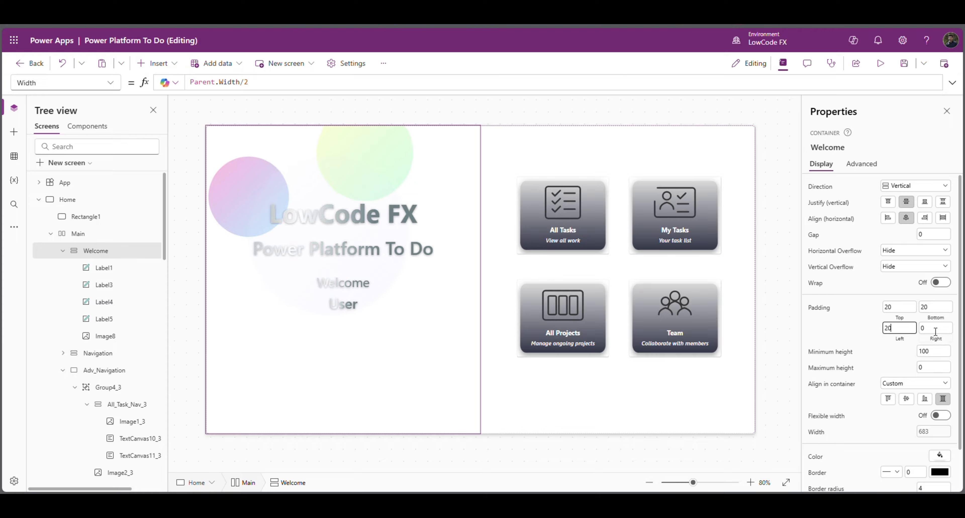
left_click(935, 330)
key("BackSpace")
type("2")
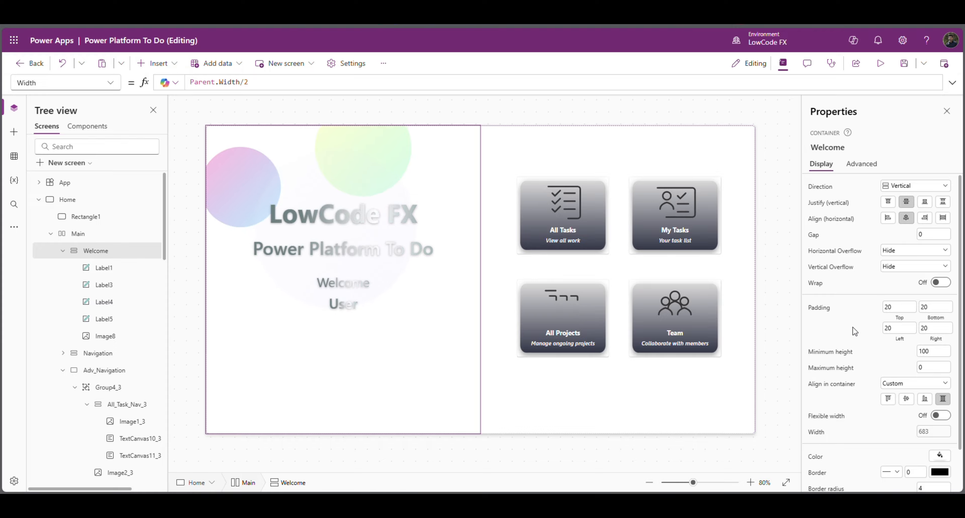
- Set the shimmer text image's Width to Parent.Width-40 and its Height to Parent.Height-40
left_click(240, 335)
left_click(260, 83)
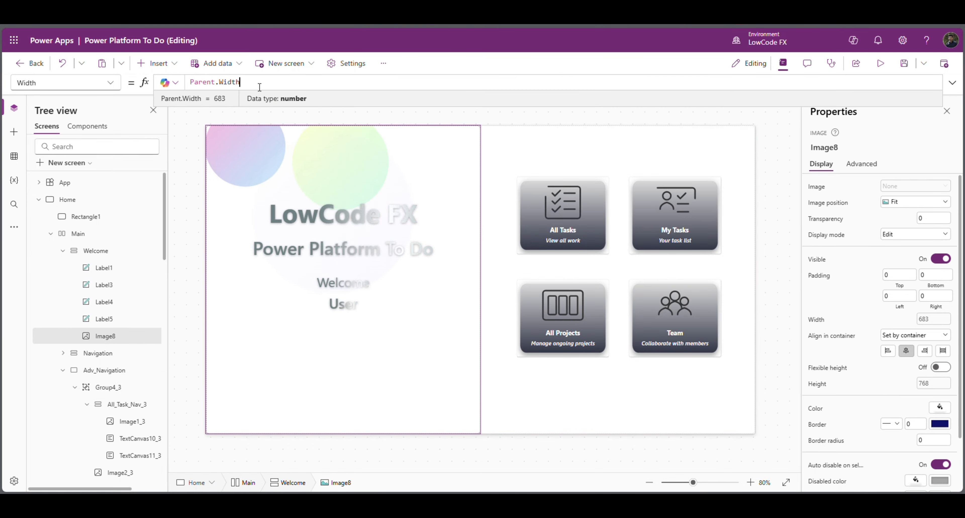
type("-")
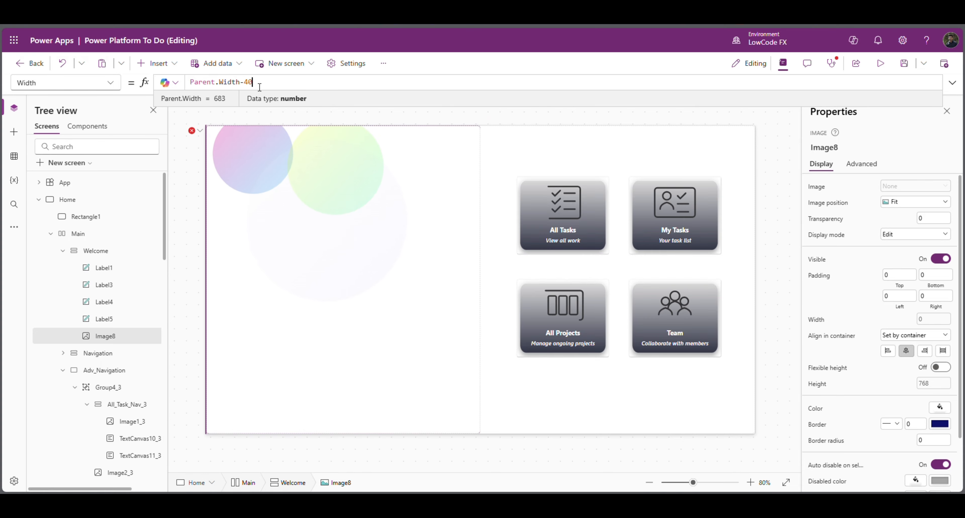
type("40")
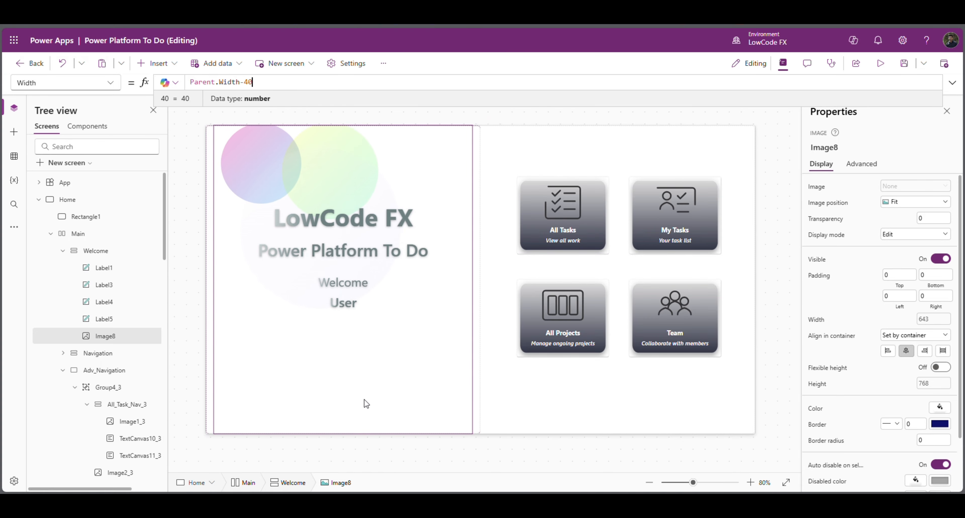
left_click(429, 417)
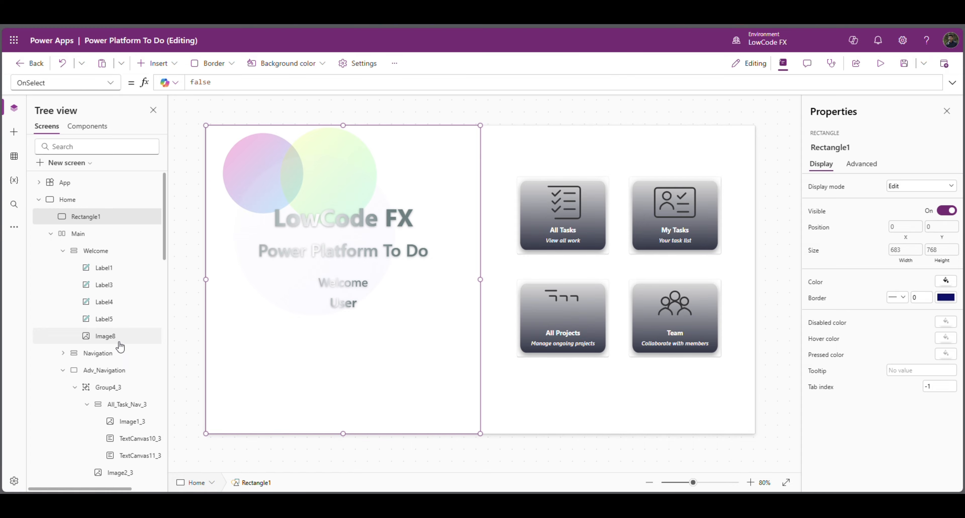
left_click(112, 337)
left_click(818, 383)
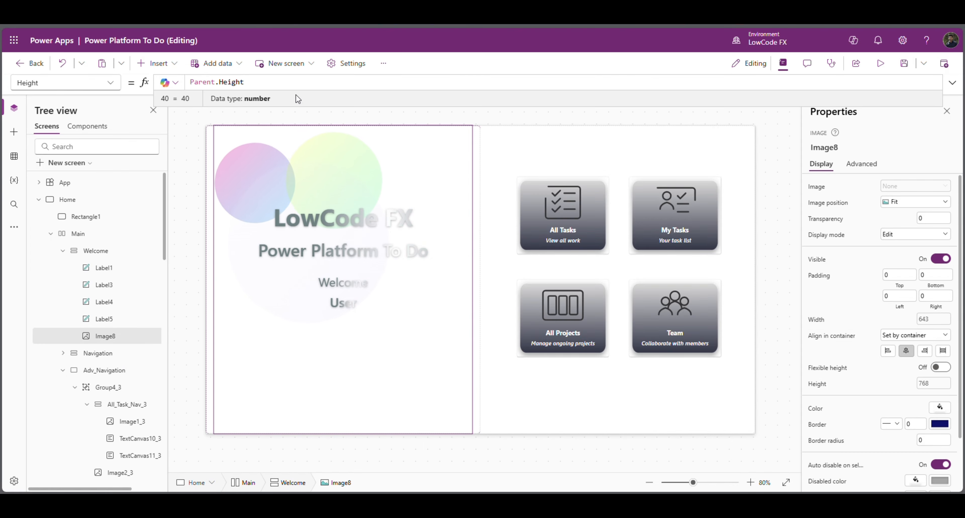
type("-40")
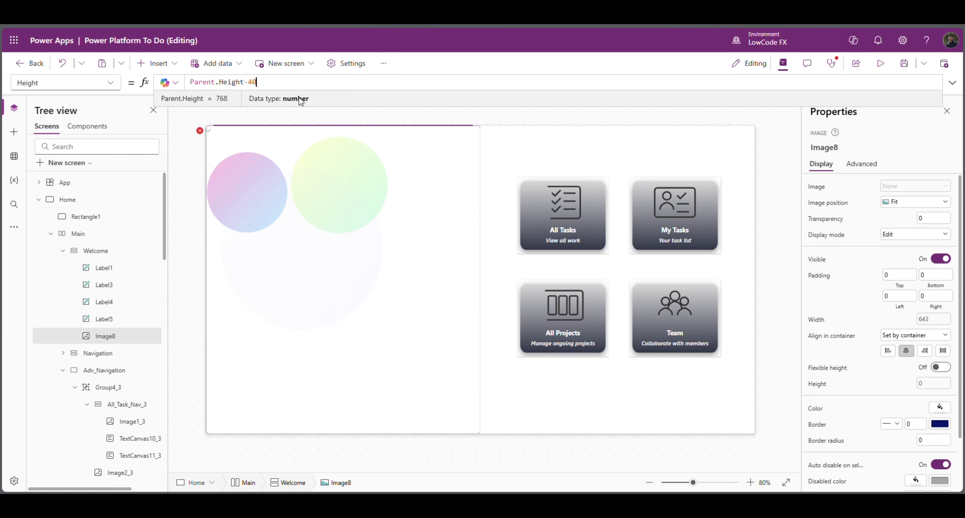
left_click(402, 433)
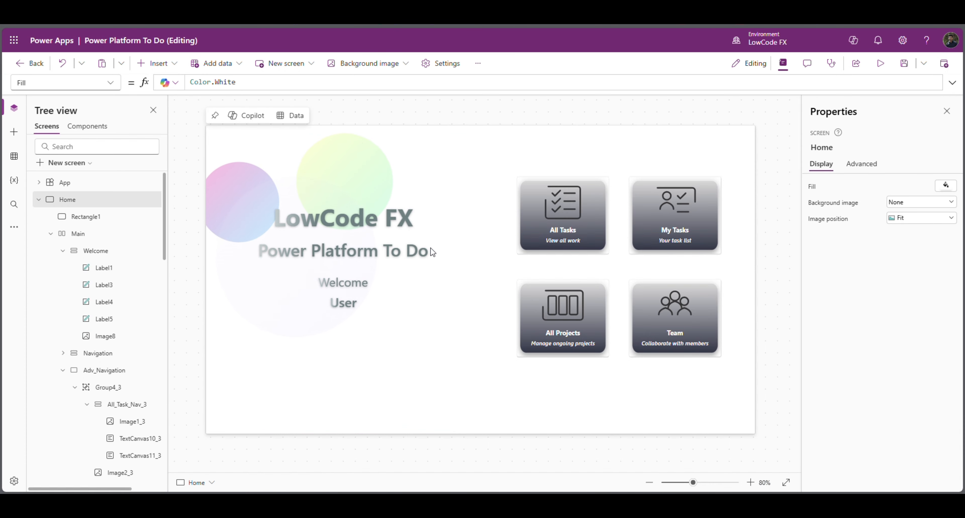
- Preview the Home screen with the shimmer text and return to editing
left_click(880, 64)
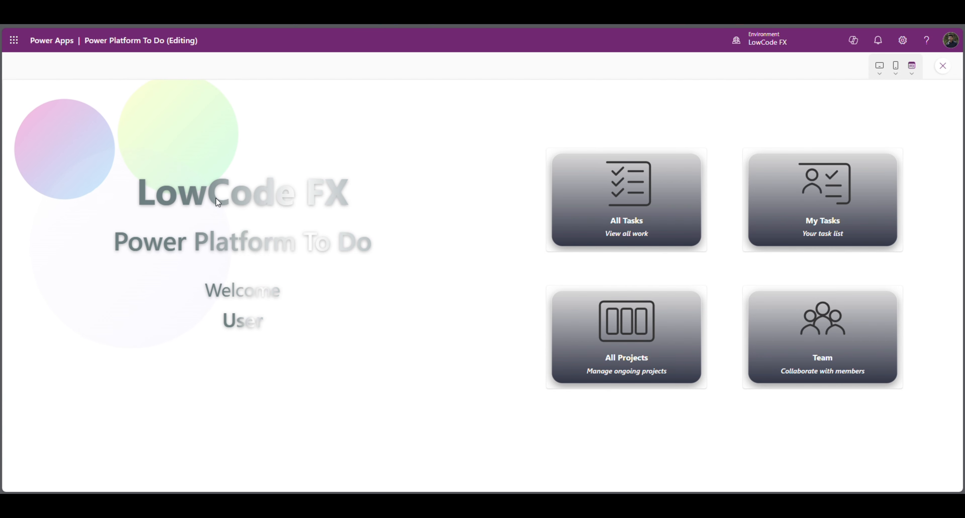
left_click(942, 66)
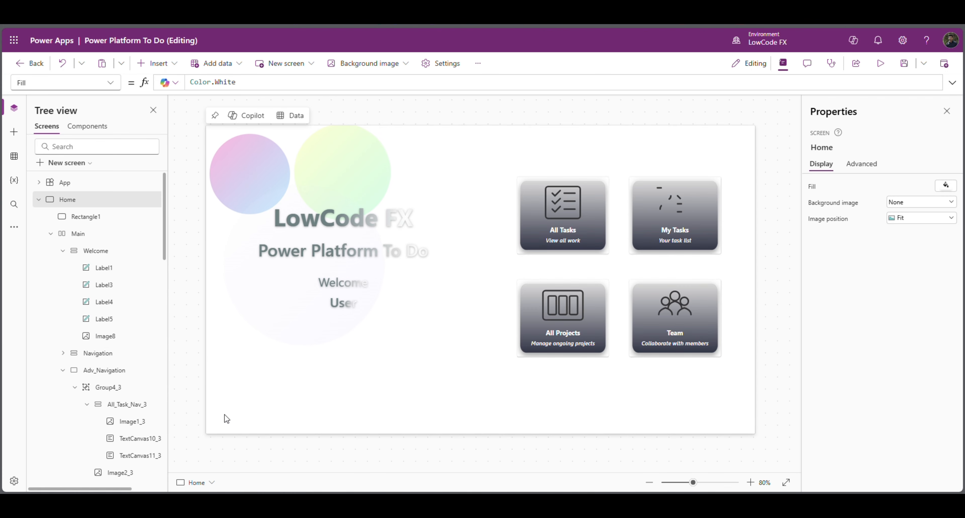
left_click(209, 434)
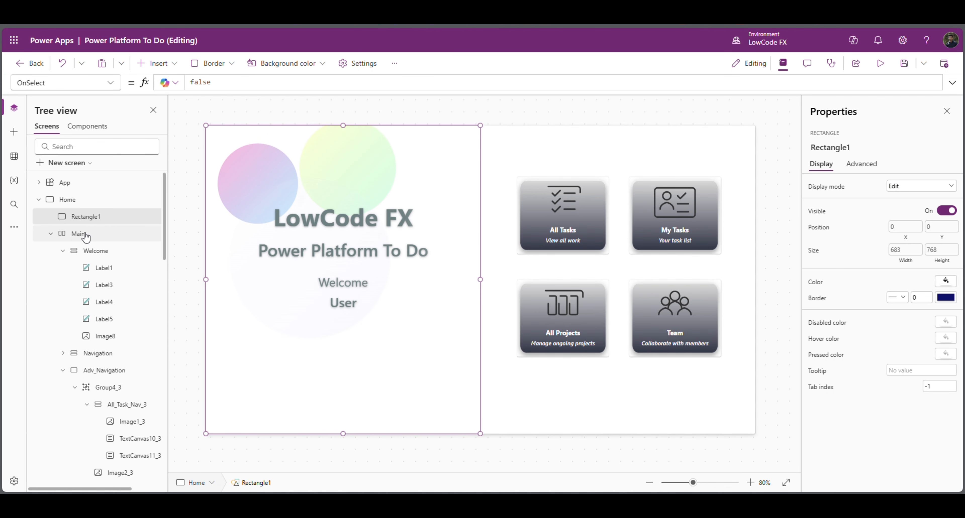
- Replace the Image formula of the Home screen's Background image with the SVG code for a dark gradient with light bands
left_click(52, 233)
left_click(75, 252)
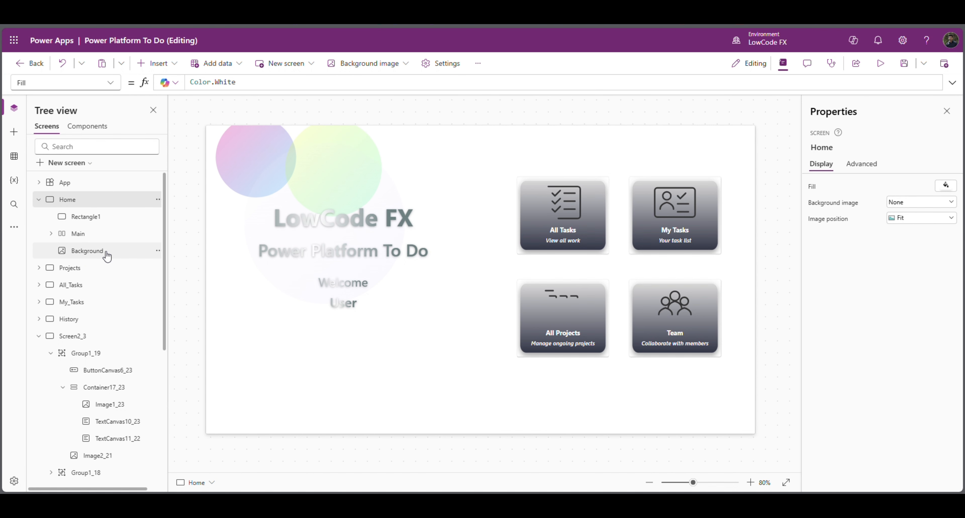
left_click(104, 253)
left_click(258, 87)
key("ctrl+a")
key("ctrl+v")
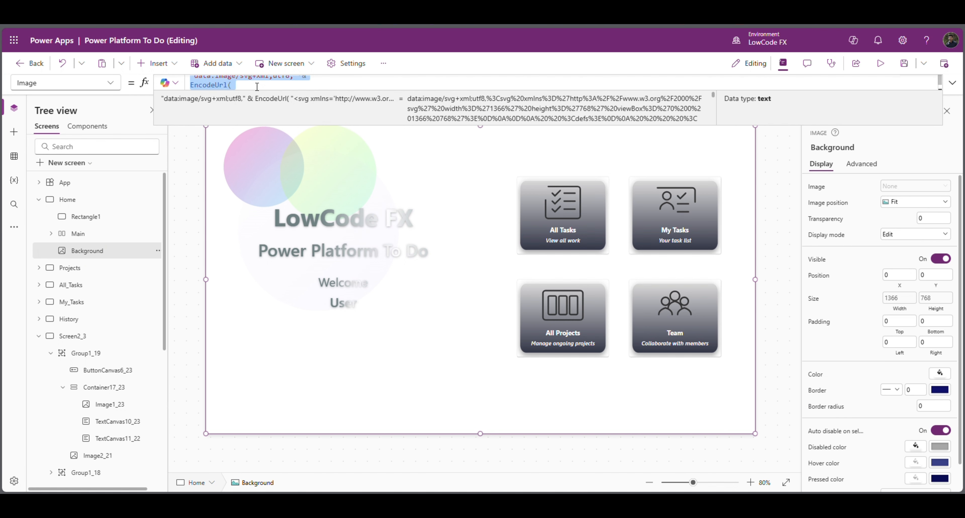
left_click(390, 451)
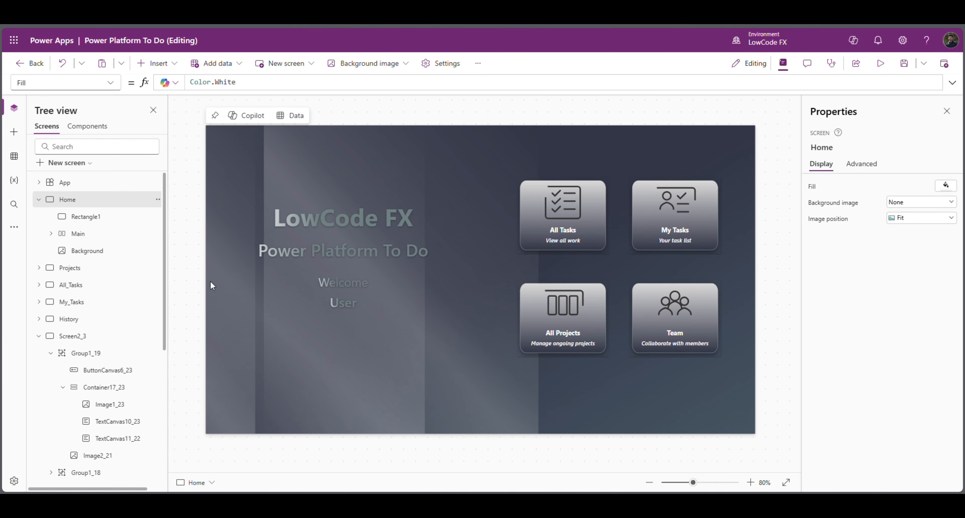
- Preview the Home screen with the dark background and check the Window size and Canvas size display options
left_click(880, 63)
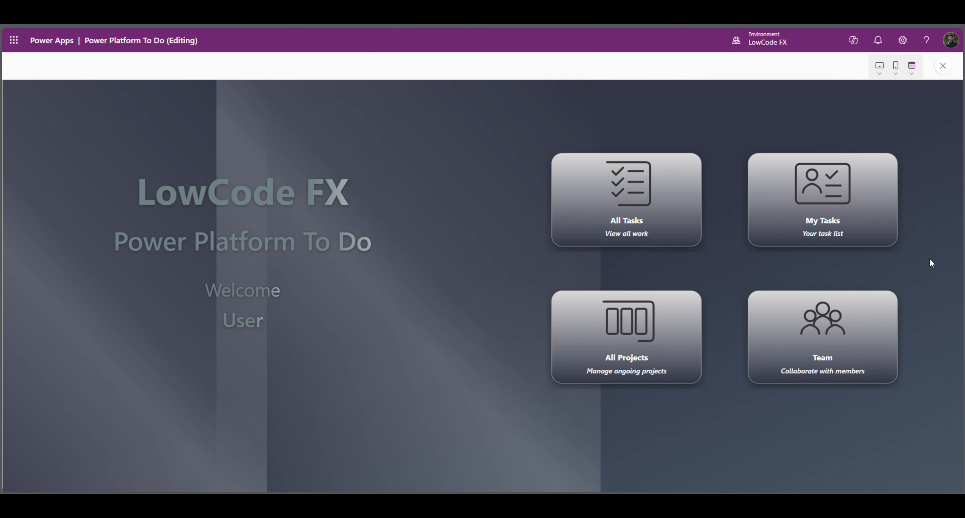
left_click(911, 66)
left_click(913, 106)
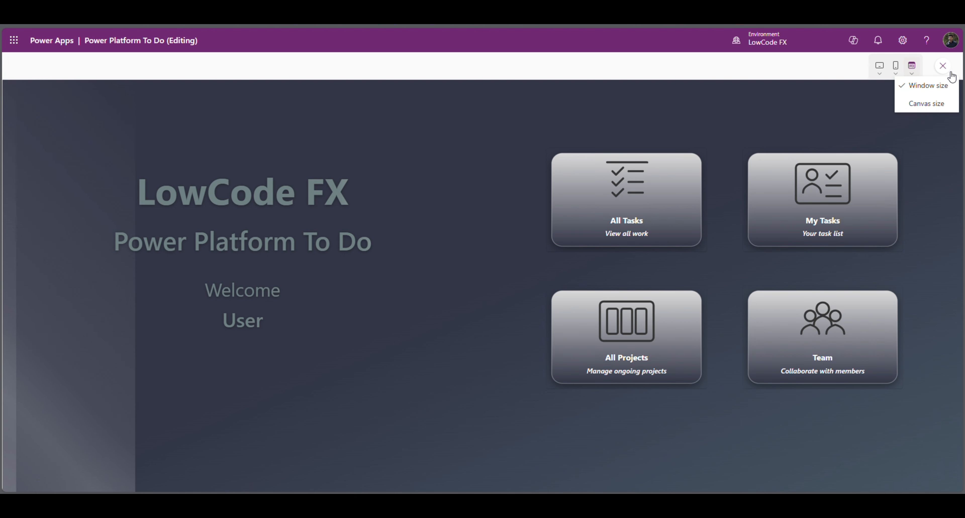
- Return from the preview to editing and ungroup the Team card's container and background image inside Adv_Navigation
left_click(949, 72)
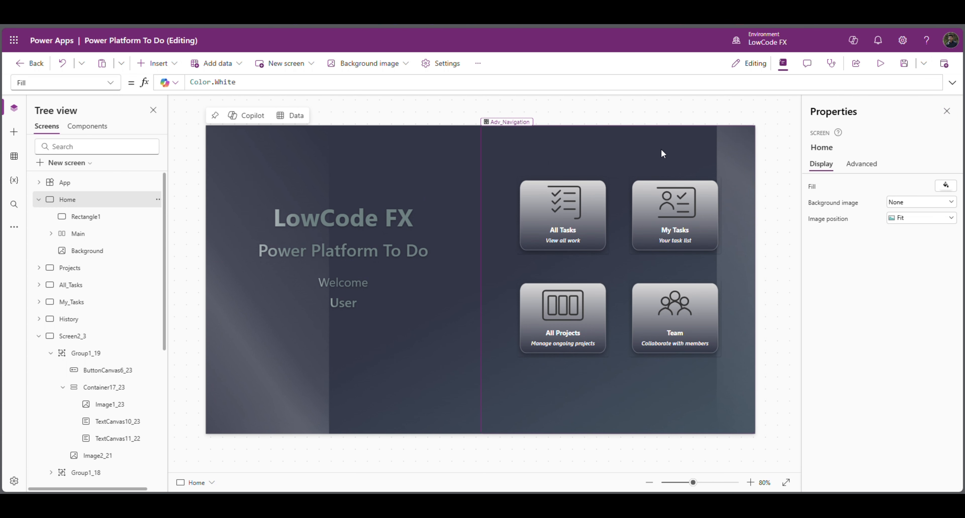
left_click(590, 217)
left_click(579, 240)
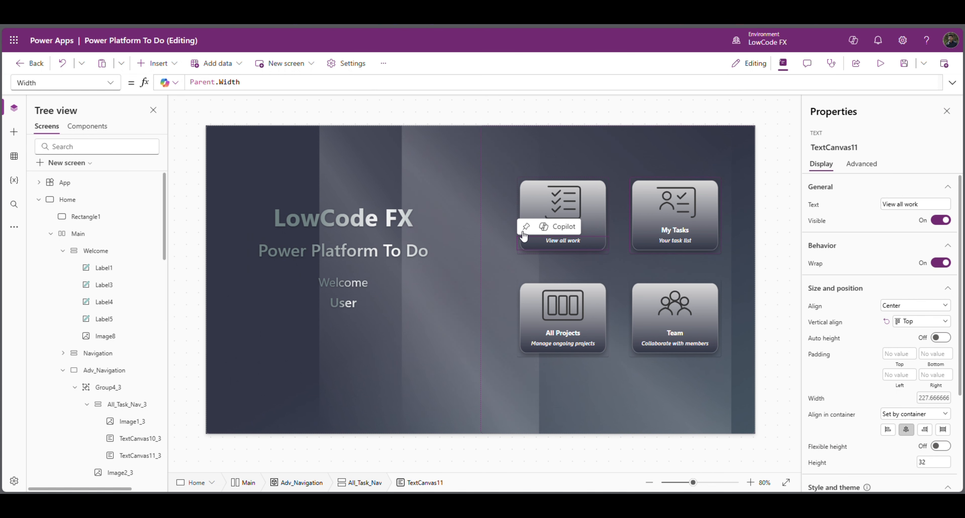
left_click(768, 234)
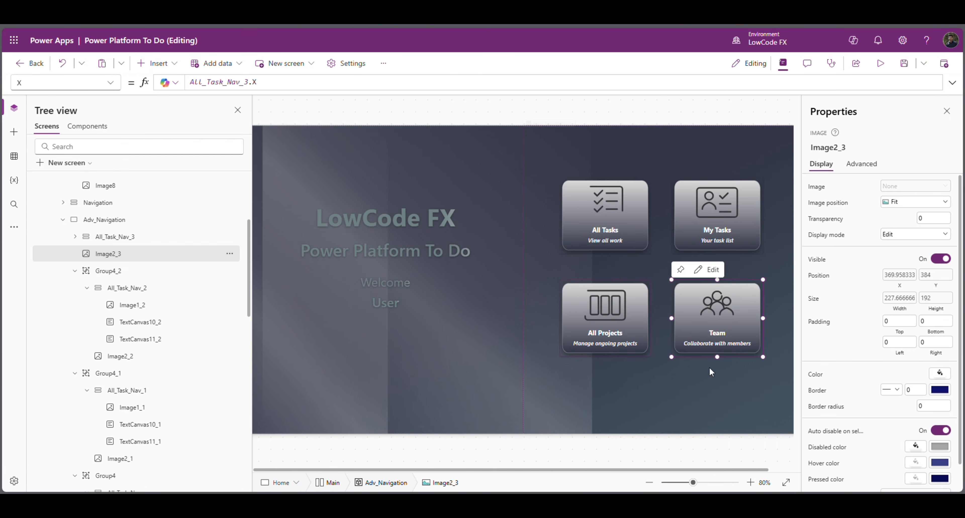
left_click(110, 239)
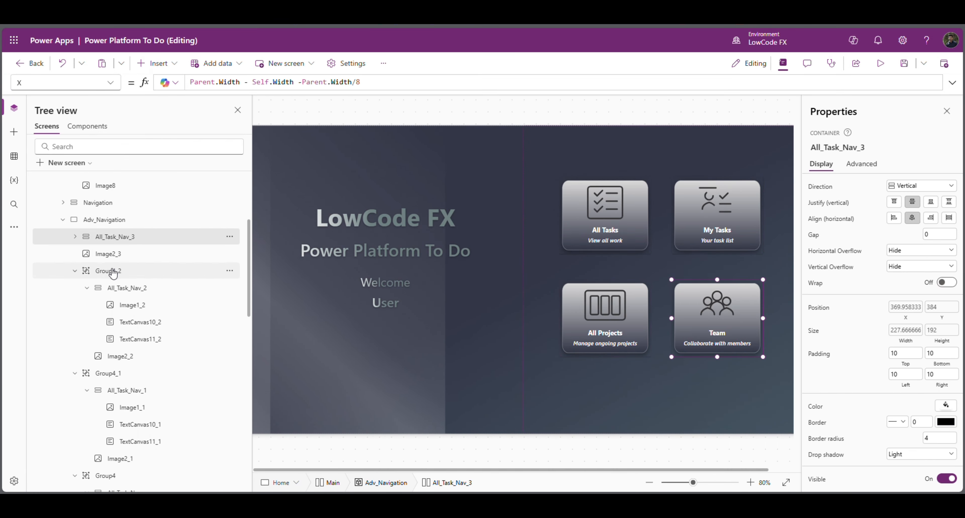
left_click(108, 256)
left_click(113, 240)
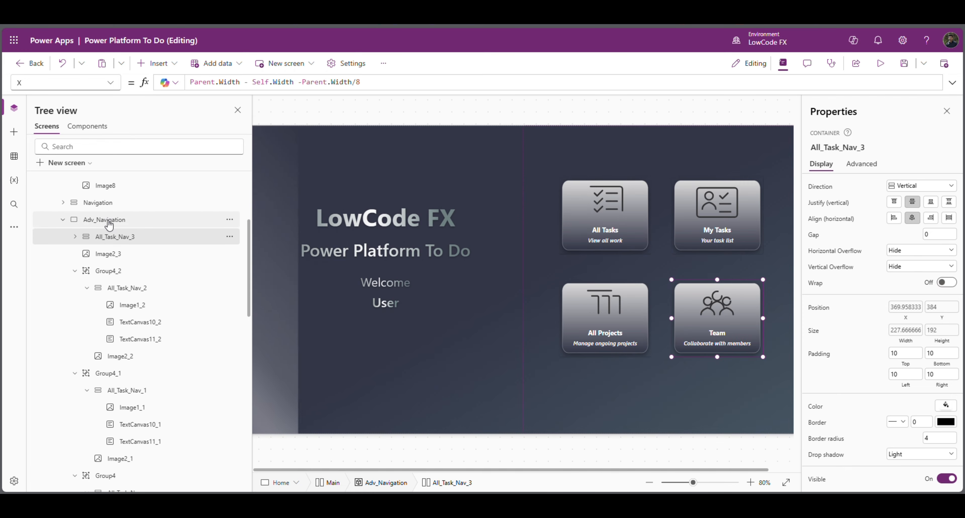
- Insert a button into the Adv_Navigation container and place it above the All Tasks card at about X 68, Y 64
left_click(111, 219)
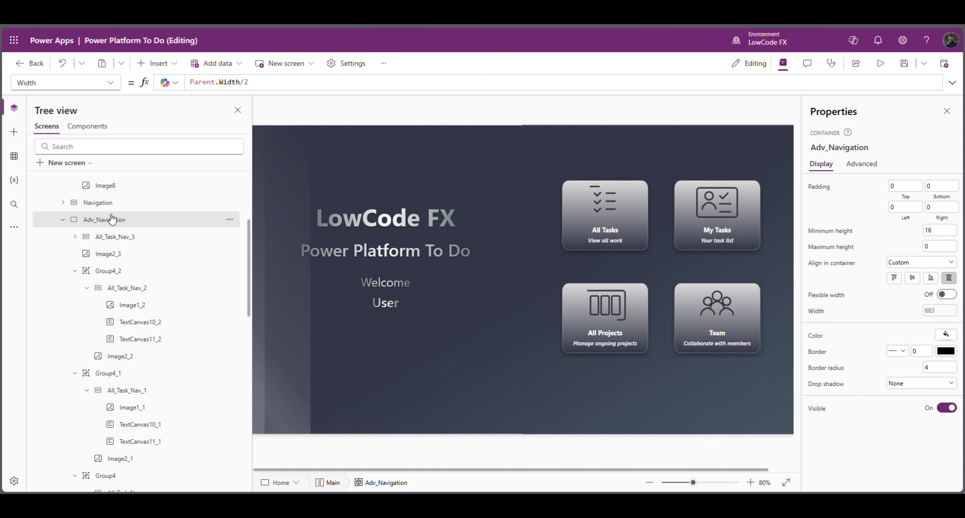
left_click(166, 70)
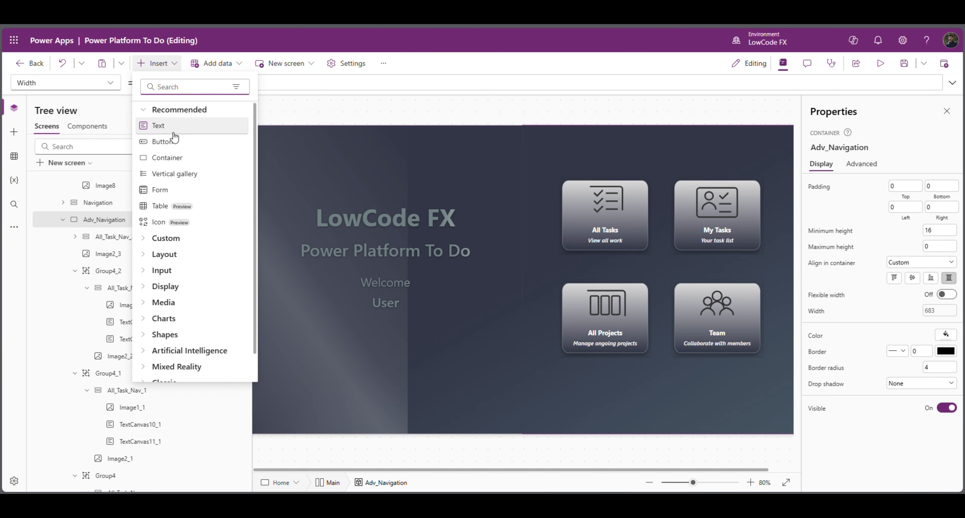
left_click(171, 142)
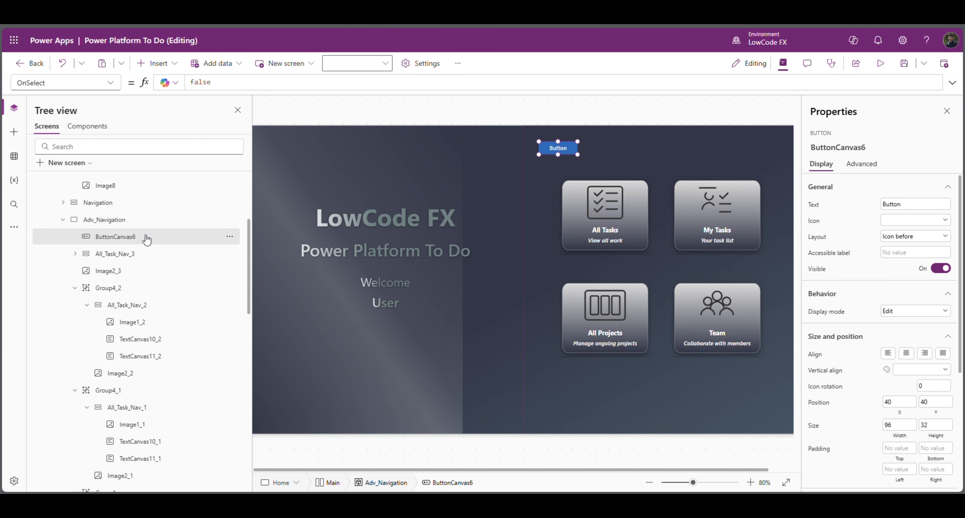
mouse_move(567, 151)
mouse_move(568, 151)
left_mouse_down()
mouse_move(579, 171)
mouse_move(579, 161)
left_mouse_up()
- Rename the Team card's container All_Task_Nav_3 as Team_Nav
left_click(124, 256)
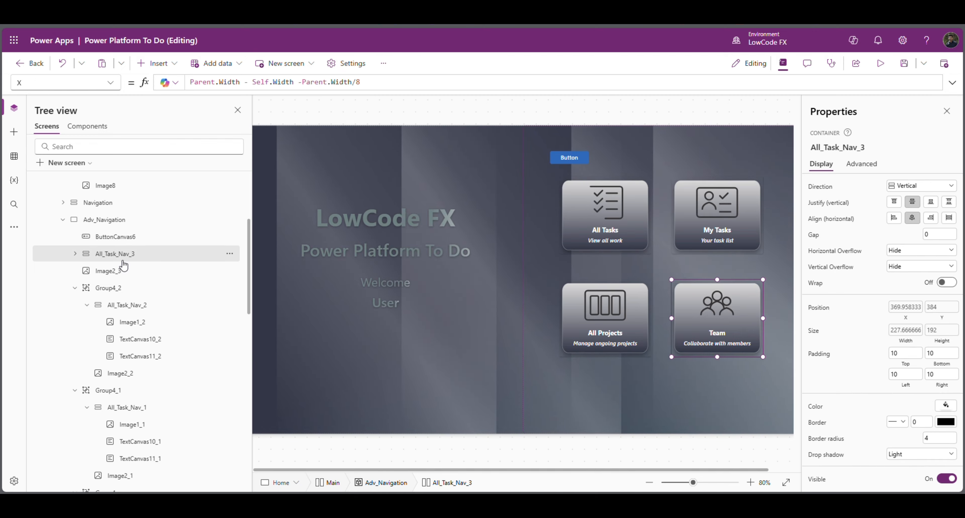
double_click(126, 258)
left_click(123, 259)
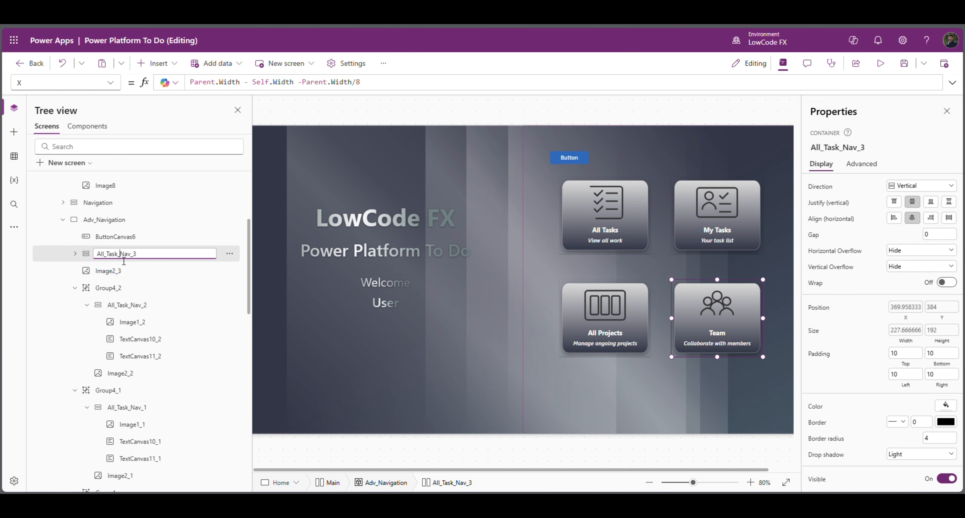
left_click_drag(118, 259, 97, 258)
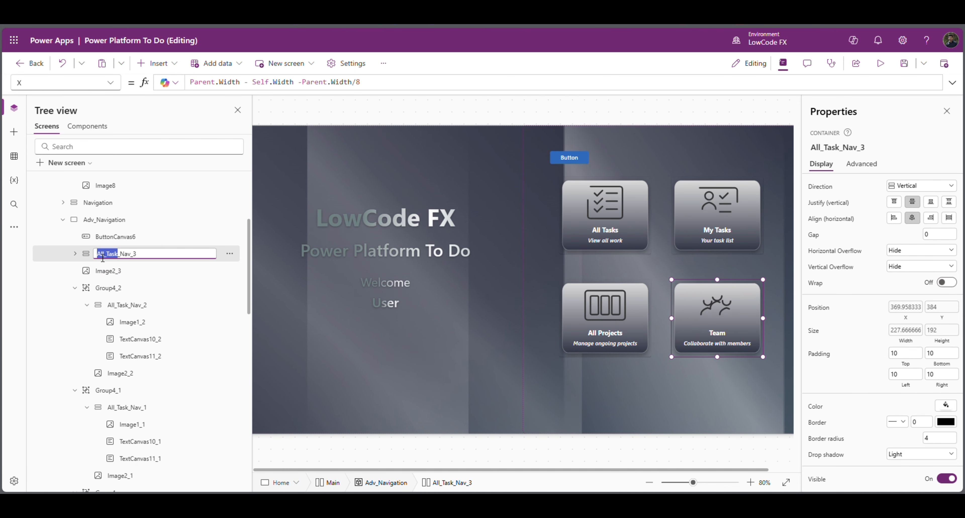
type("Team")
left_click(140, 257)
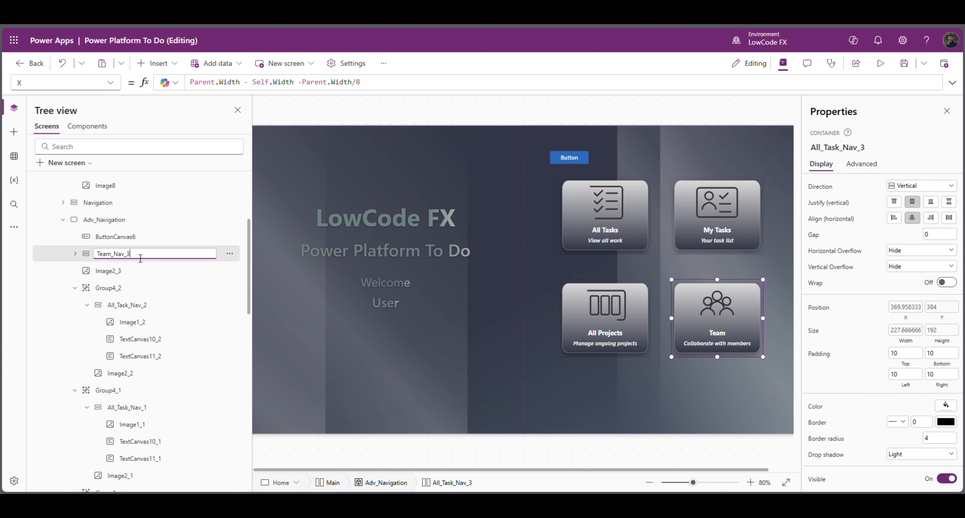
key("BackSpace")
key("BackSpace")
- Rename the Team card's background image Image2_3 as Team_Bkg
left_click(118, 273)
double_click(119, 277)
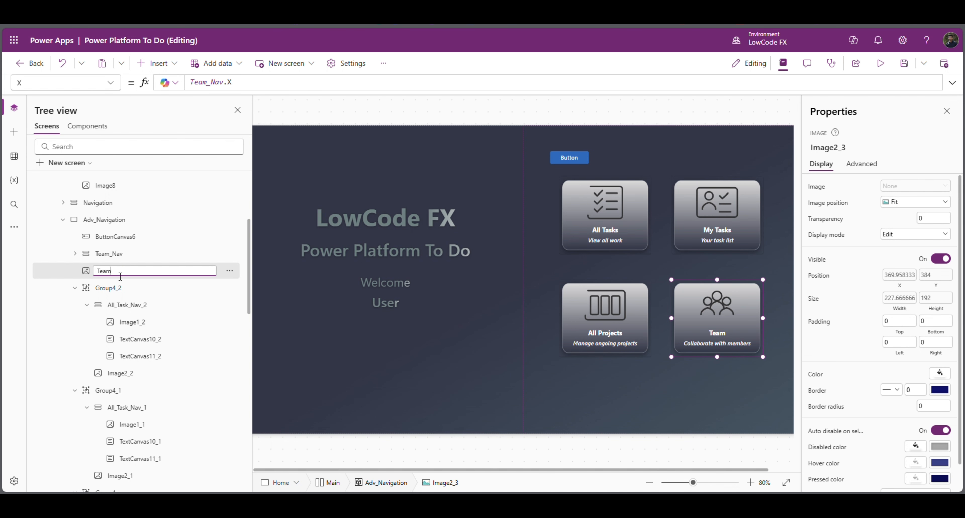
type("Team_B")
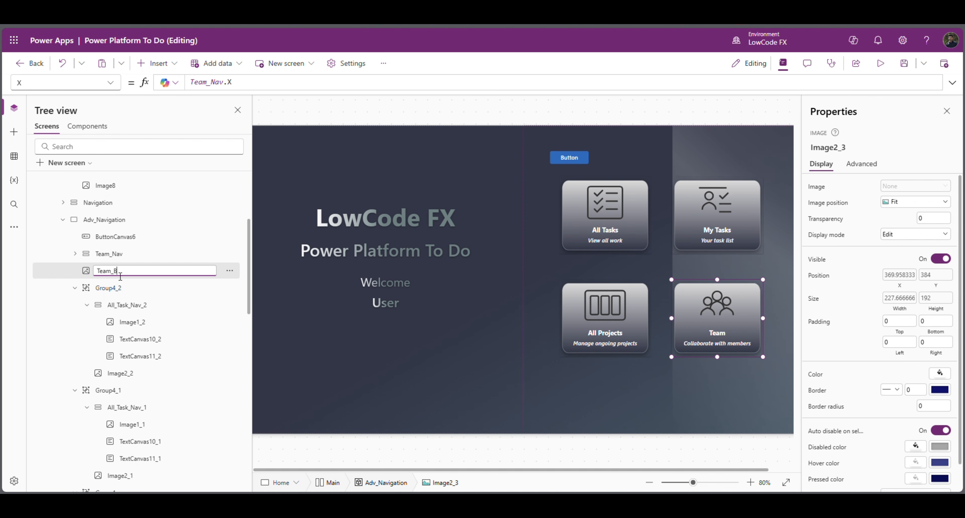
type("kg")
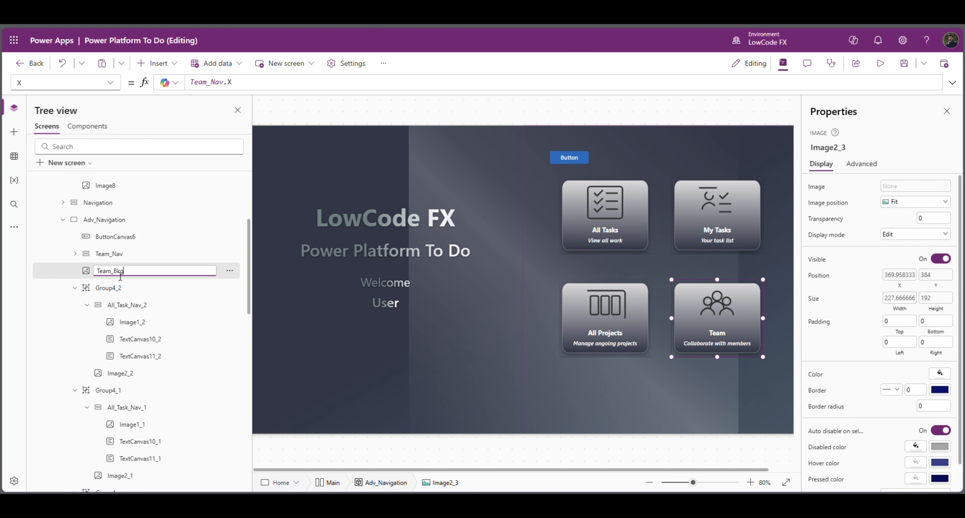
- Rename the new button in Adv_Navigation as Team_btn
left_click(131, 238)
double_click(131, 238)
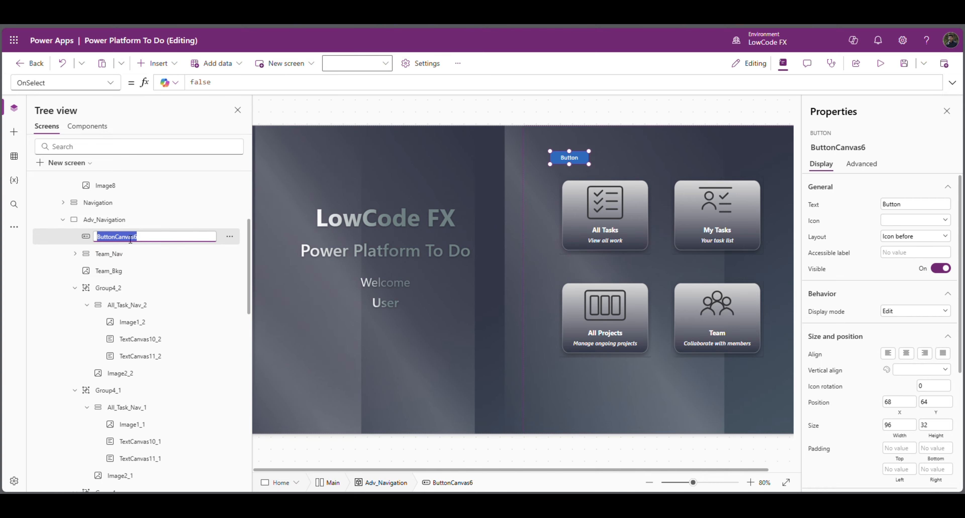
type("Team_btn")
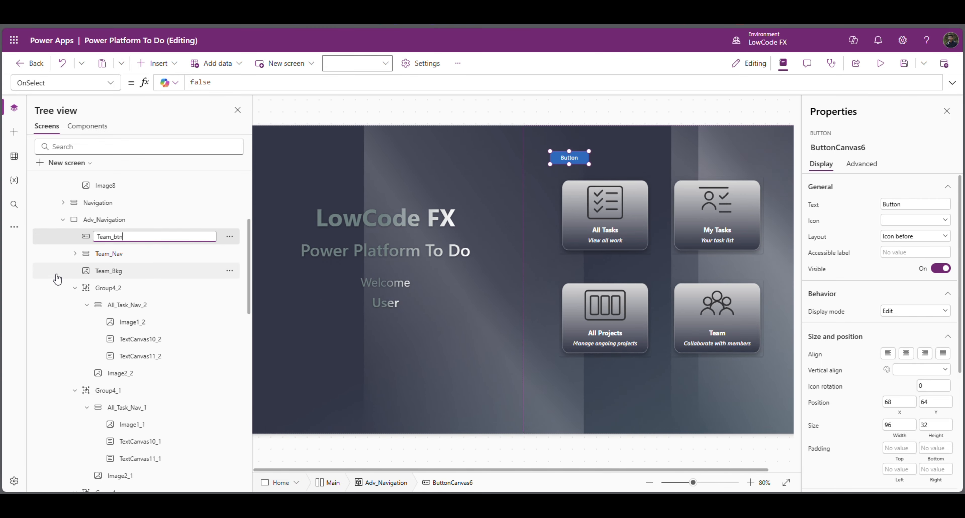
key("Return")
- Set the Team_btn button's type to Transparent and clear its text
scroll(899, 361, "down", 5)
left_click(915, 330)
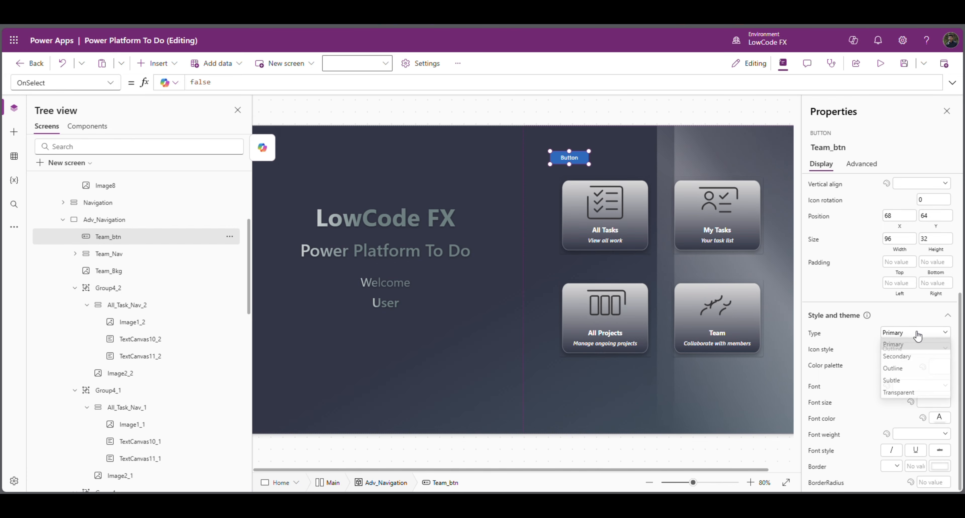
left_click(907, 392)
scroll(906, 360, "up", 5)
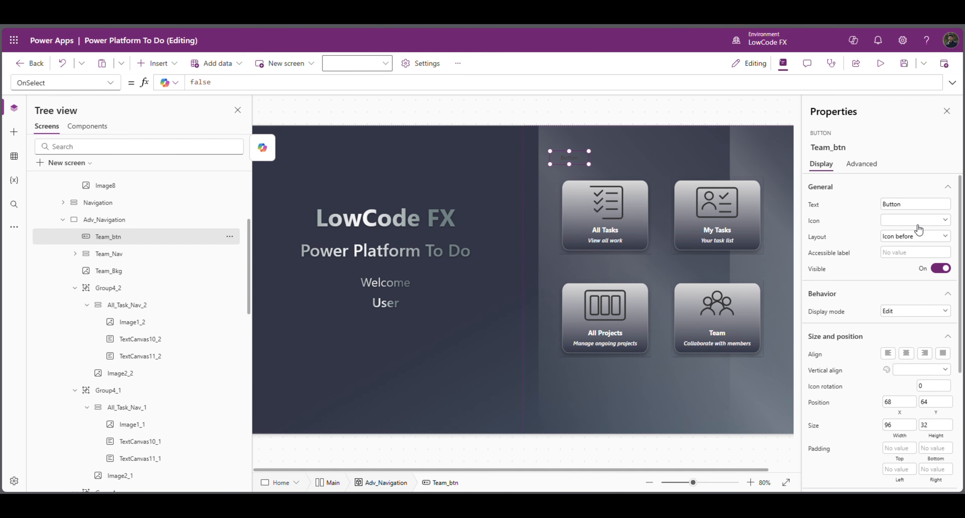
left_click(915, 204)
key("BackSpace")
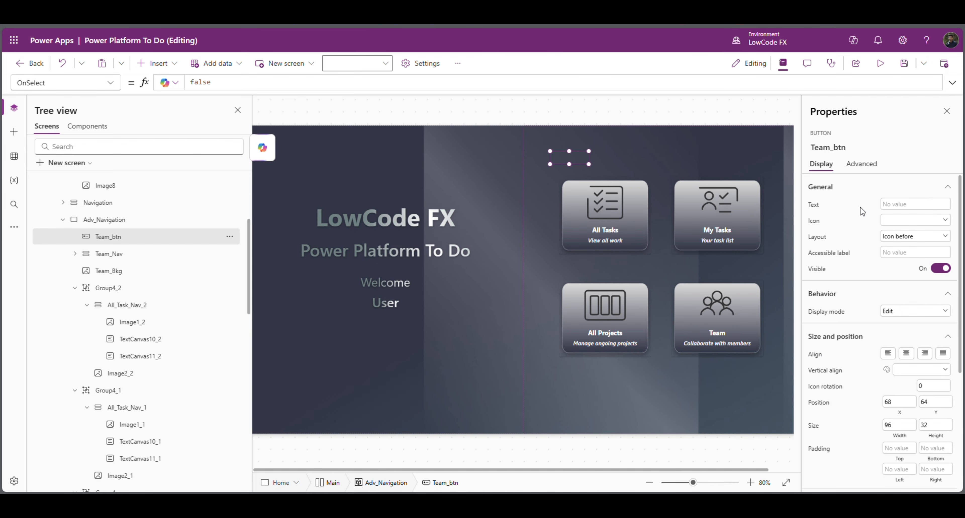
- Set Team_btn's X to Team_Nav.X and its Y to Team_Nav.Y
left_click(135, 255)
left_click(841, 150)
key("ctrl+c")
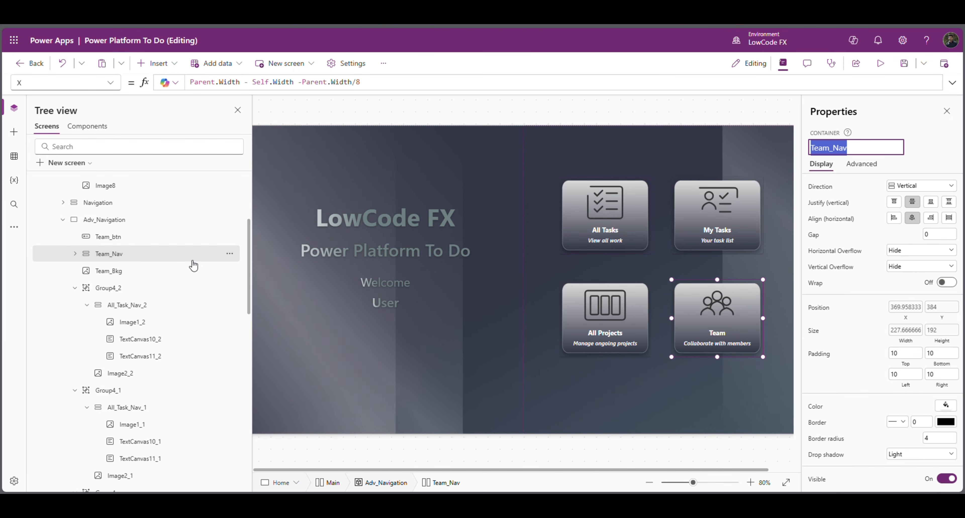
left_click(124, 238)
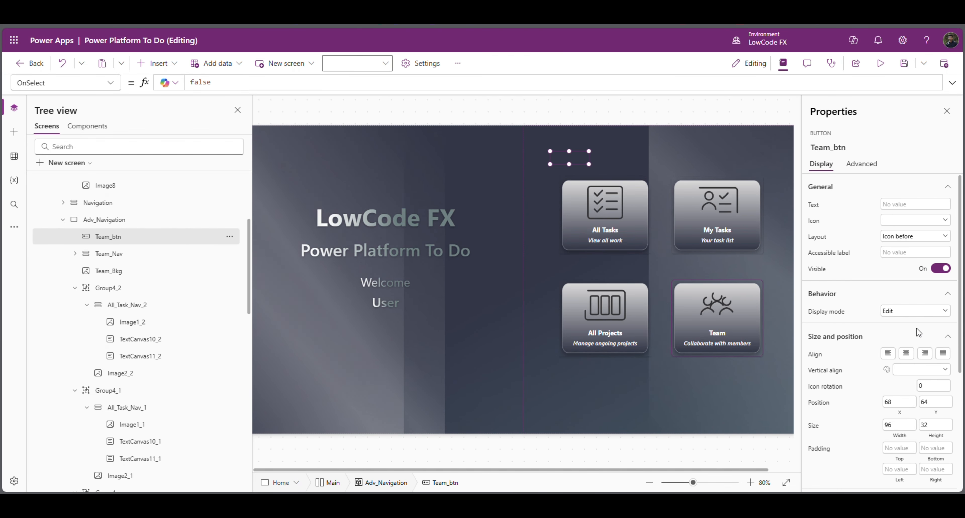
left_click(899, 413)
key("ctrl+v")
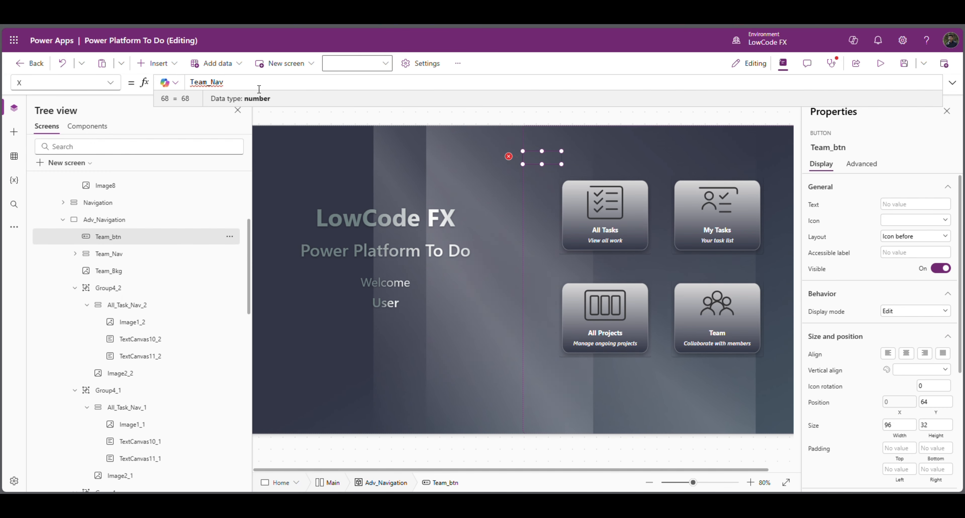
type(".X")
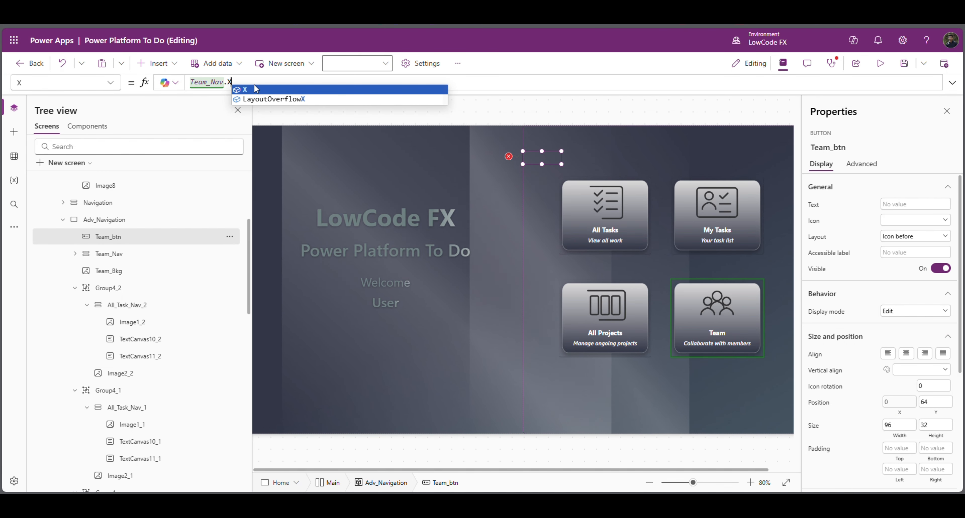
left_click(935, 402)
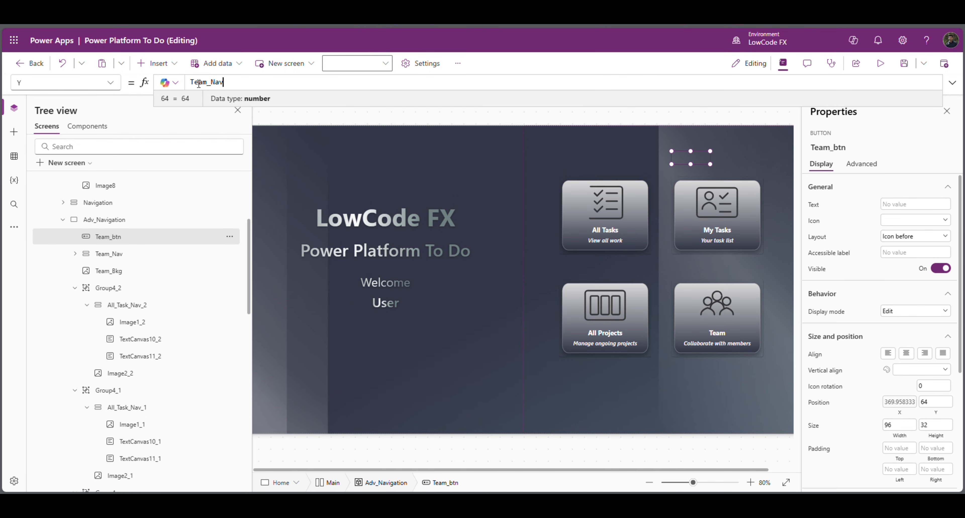
type(".Y")
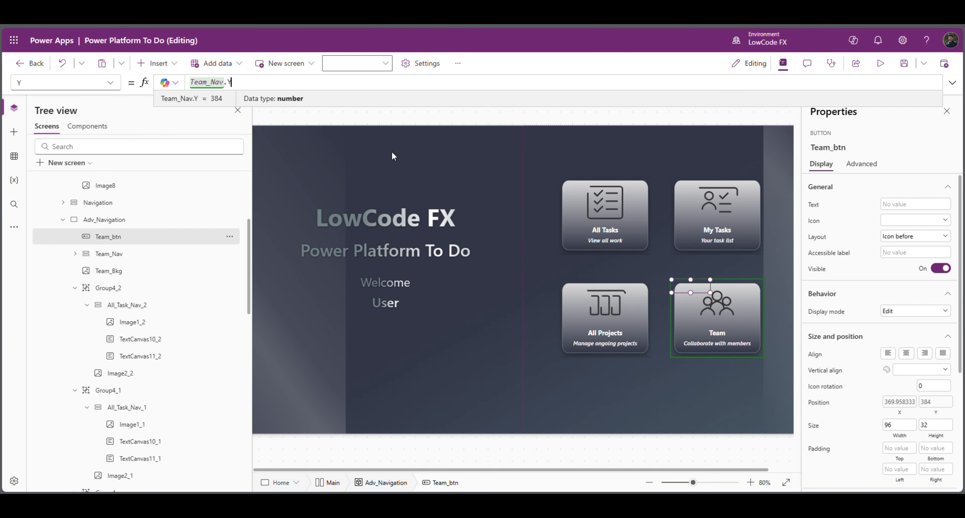
- Set Team_btn's Width to Team_Nav.Width and its Height to Team_Nav.Height
left_click(905, 437)
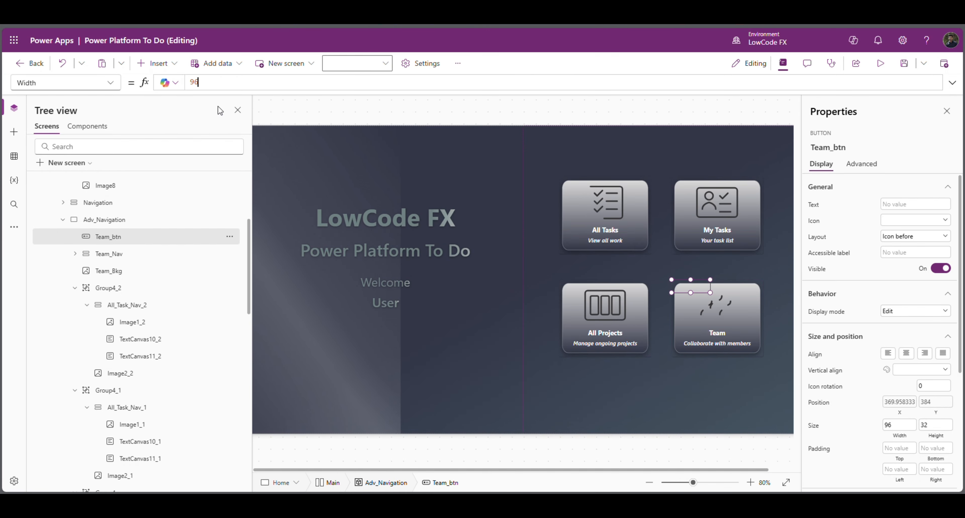
left_click(199, 83)
type("Team_Nav")
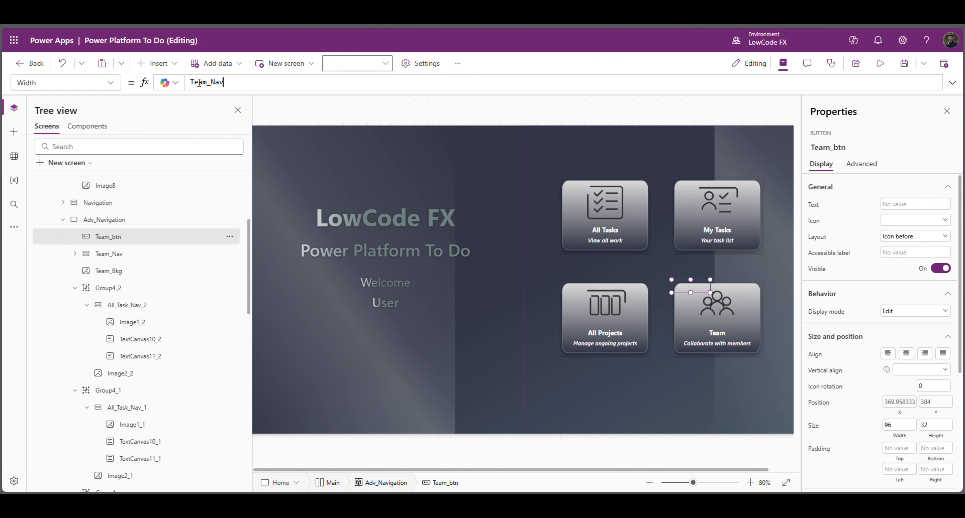
type(".Width")
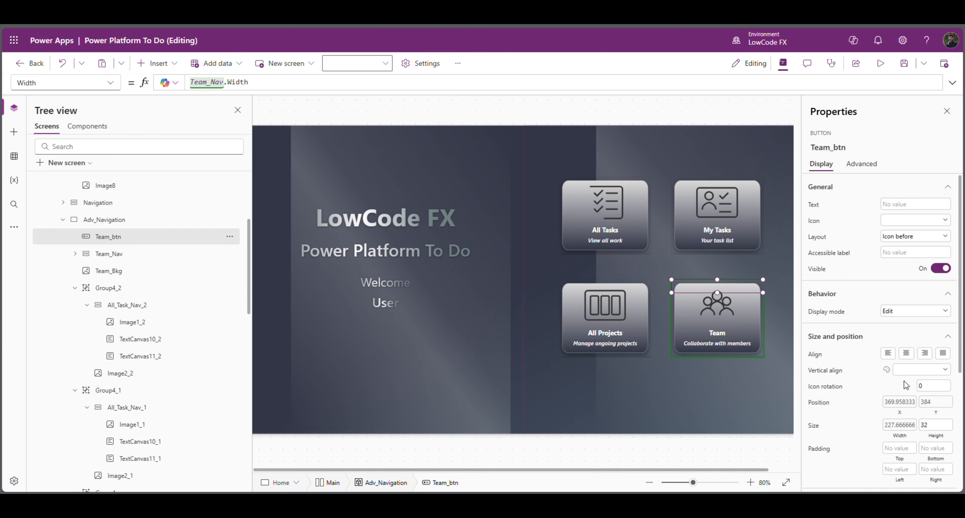
left_click_drag(203, 82, 182, 83)
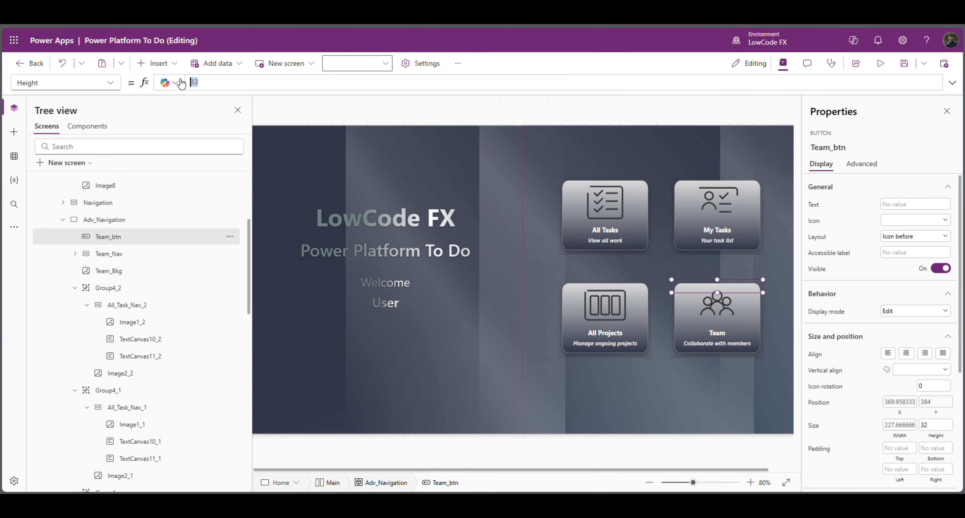
type("Team_Nav.")
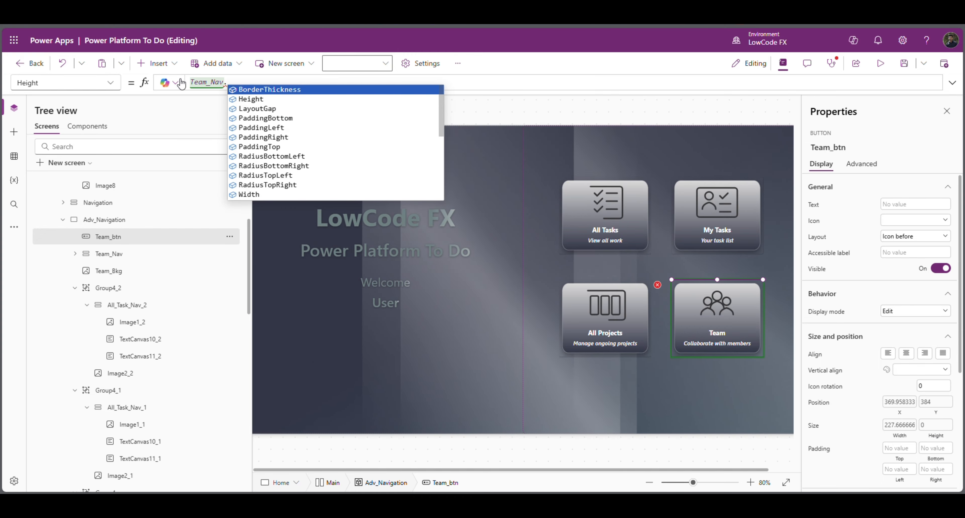
left_click(287, 99)
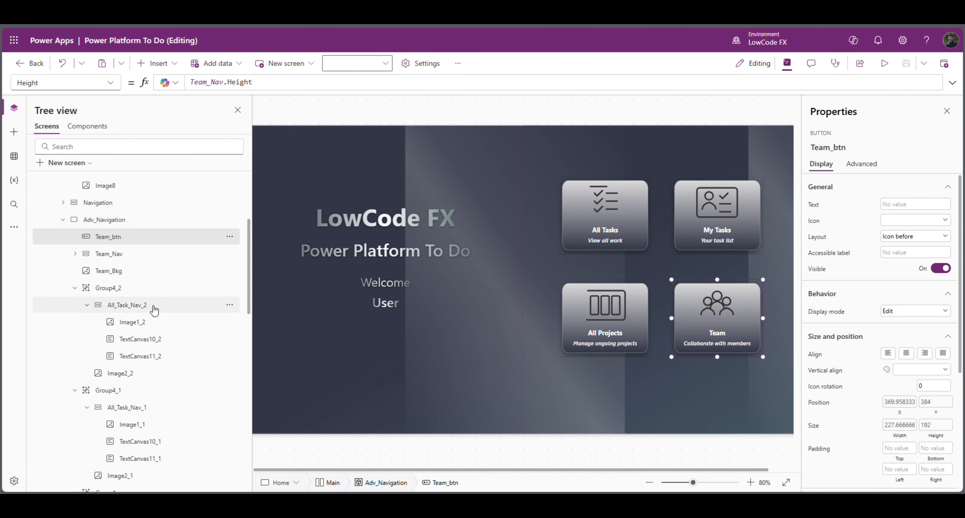
- Paste three copies of Team_btn into the Adv_Navigation container
left_click(118, 225)
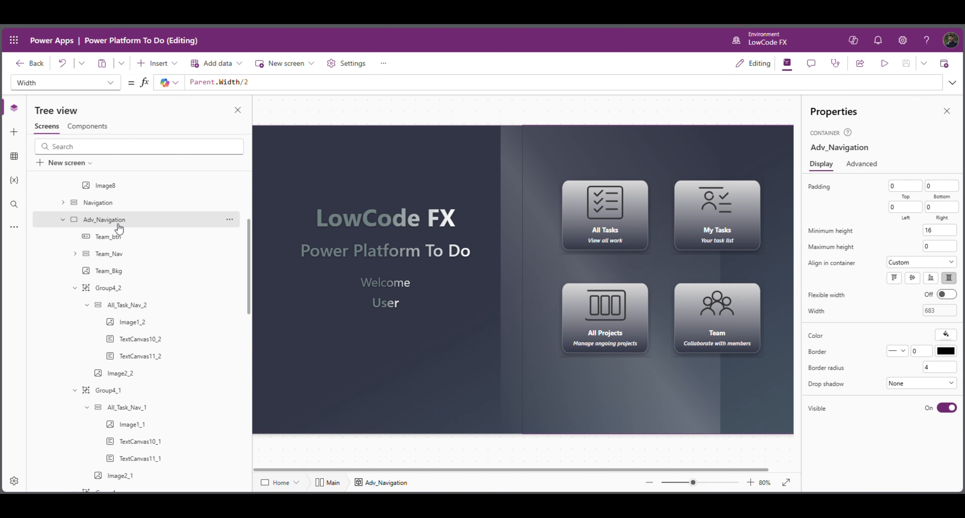
key("ctrl+v")
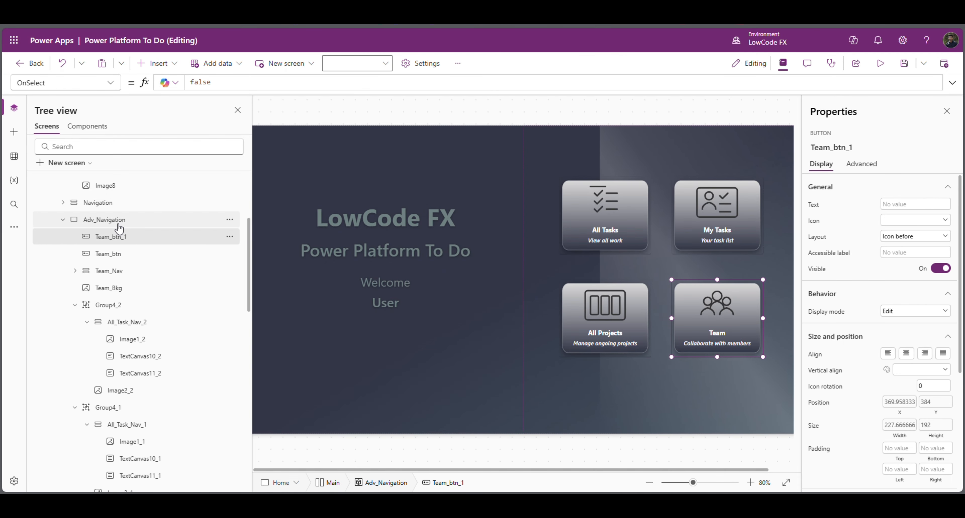
key("ctrl+v")
key("ctrl+v")
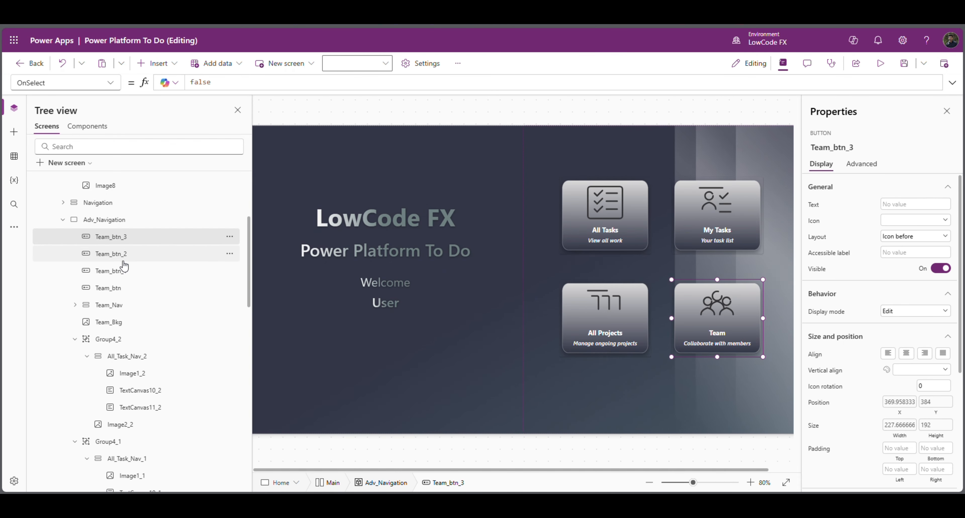
- Rename the first button copy, Team_btn_1, to All_Tasks_btn
double_click(120, 271)
left_click(111, 271)
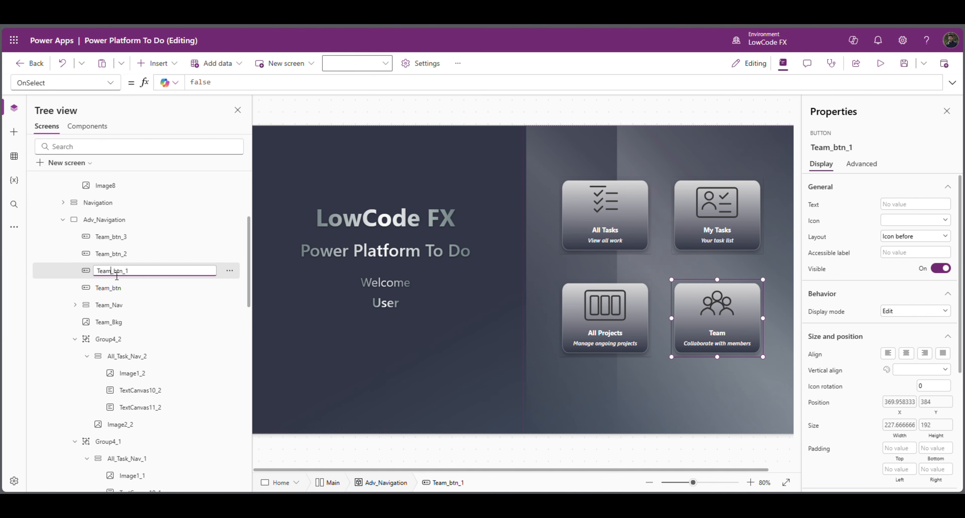
left_click(138, 274)
key("BackSpace")
key("BackSpace")
left_click(112, 274)
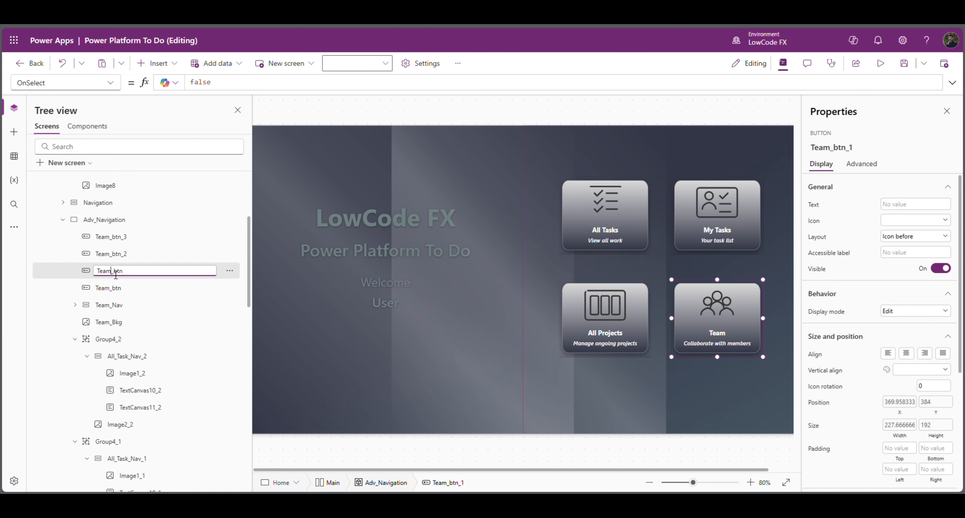
key("BackSpace")
key("BackSpace")
key("BackSpace")
key("BackSpace")
type("All_Tasks")
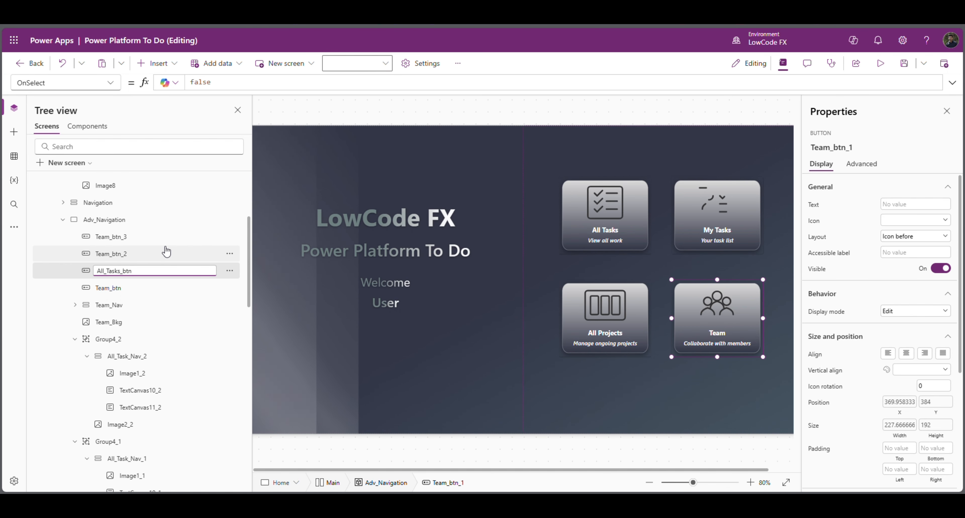
- Rename the second button copy, Team_btn_2, to My_Tasks_btn
left_click(137, 256)
double_click(128, 256)
left_click(142, 257)
key("BackSpace")
key("BackSpace")
key("Left")
key("Left")
key("Left")
key("Left")
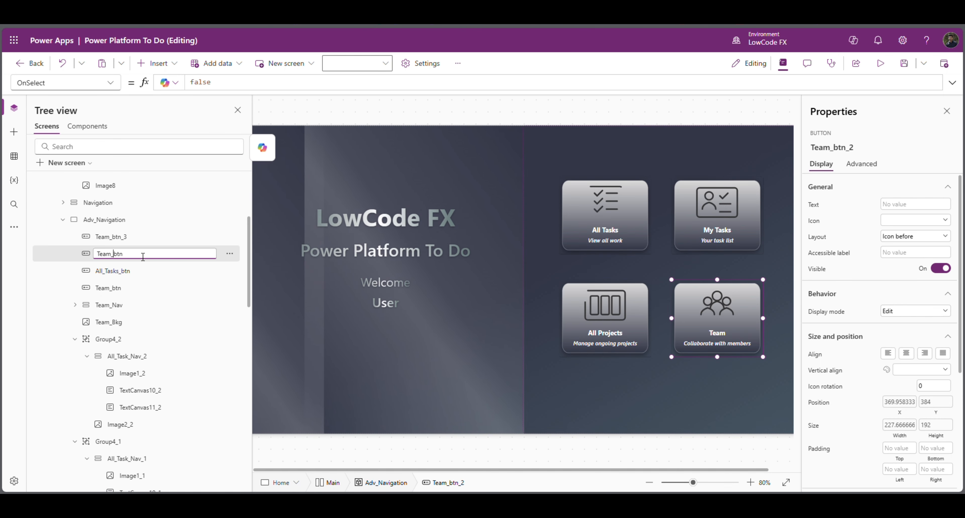
key("BackSpace")
key("BackSpace")
key("BackSpace")
key("BackSpace")
type("My__Tasks")
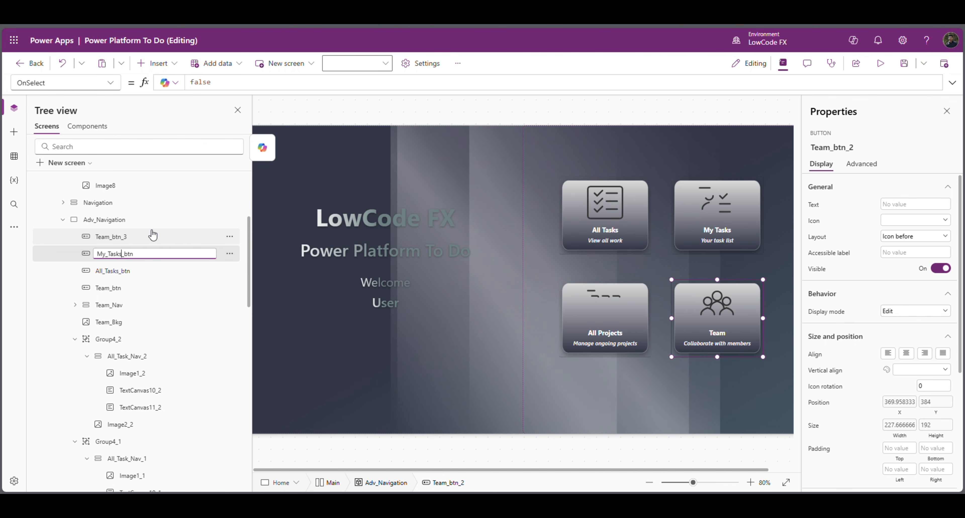
- Rename the third button copy, Team_btn_3, to All_Projects_btn
left_click(133, 237)
double_click(130, 237)
left_click(144, 236)
key("BackSpace")
key("BackSpace")
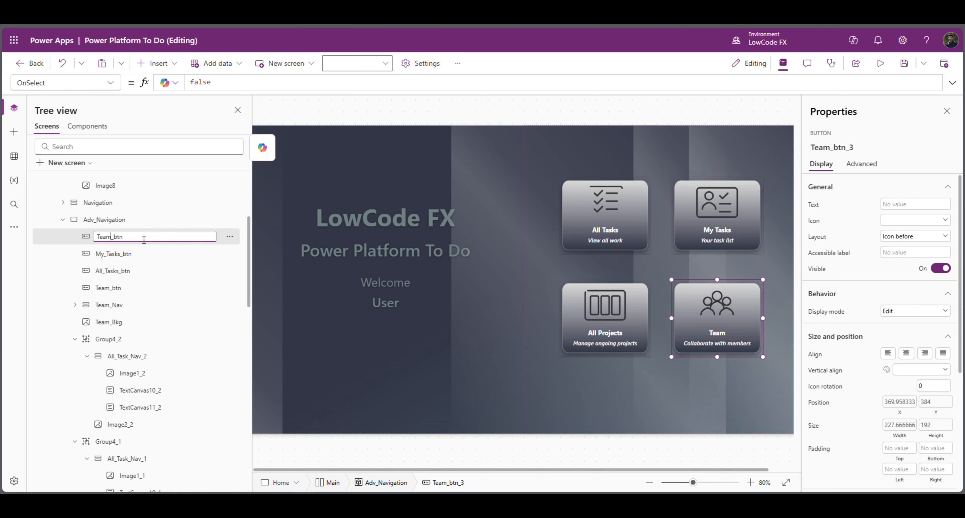
key("Left")
key("Left")
key("Left")
key("Left")
key("BackSpace")
key("BackSpace")
key("BackSpace")
key("BackSpace")
type("All_Projects")
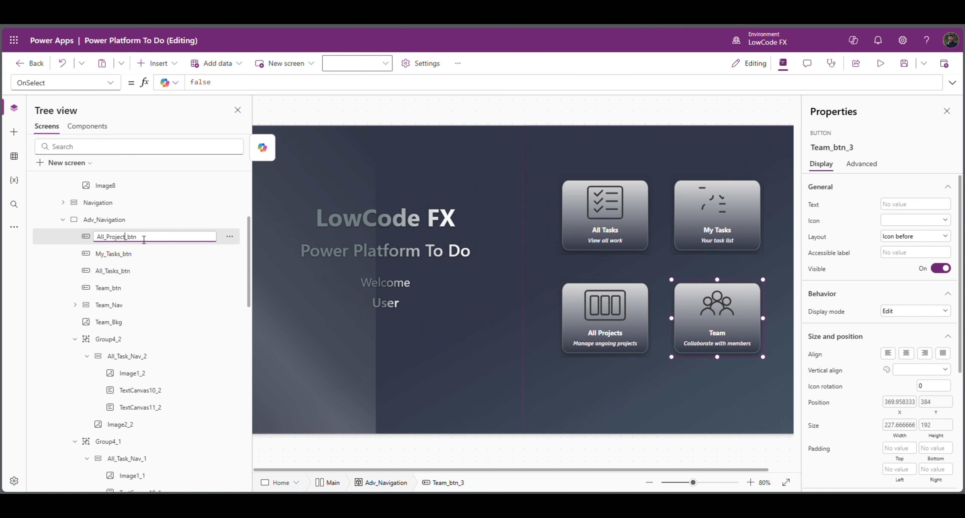
key("Return")
- Group Team_btn, Team_Nav and Team_Bkg, and name the group Team
left_click(123, 287)
left_click(128, 306, "ctrl")
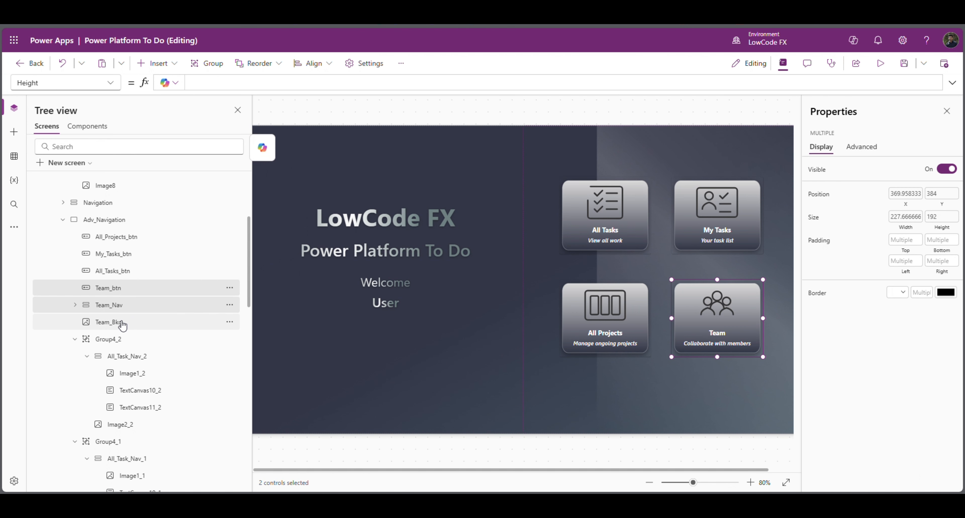
left_click(230, 289)
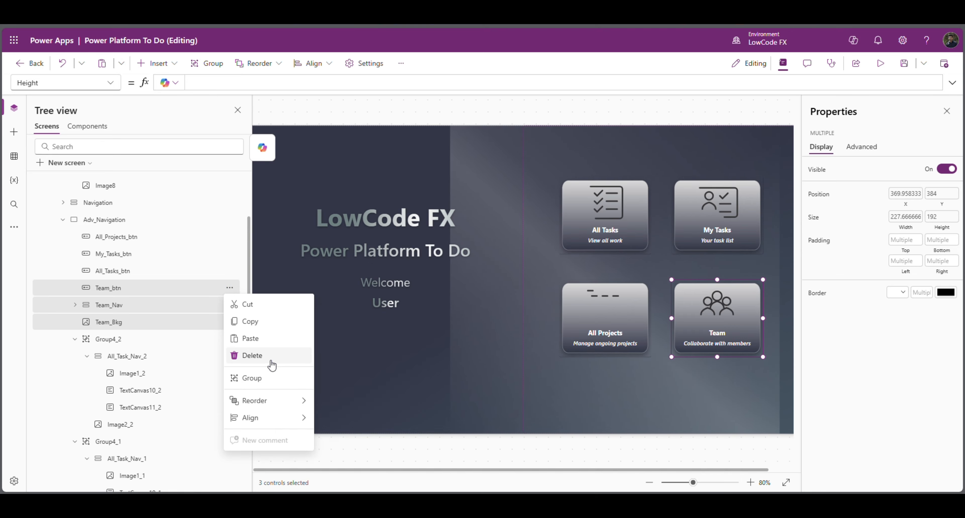
left_click(270, 383)
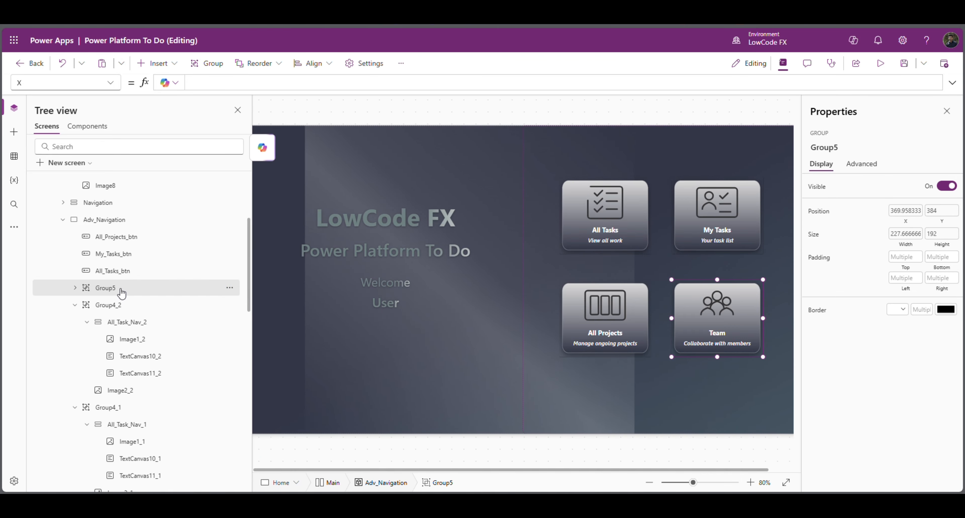
left_click(230, 288)
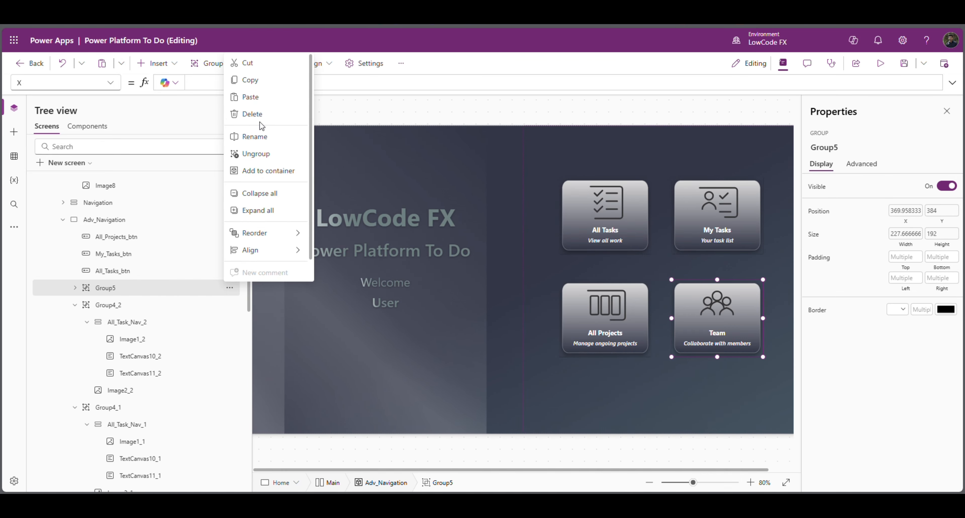
left_click(254, 137)
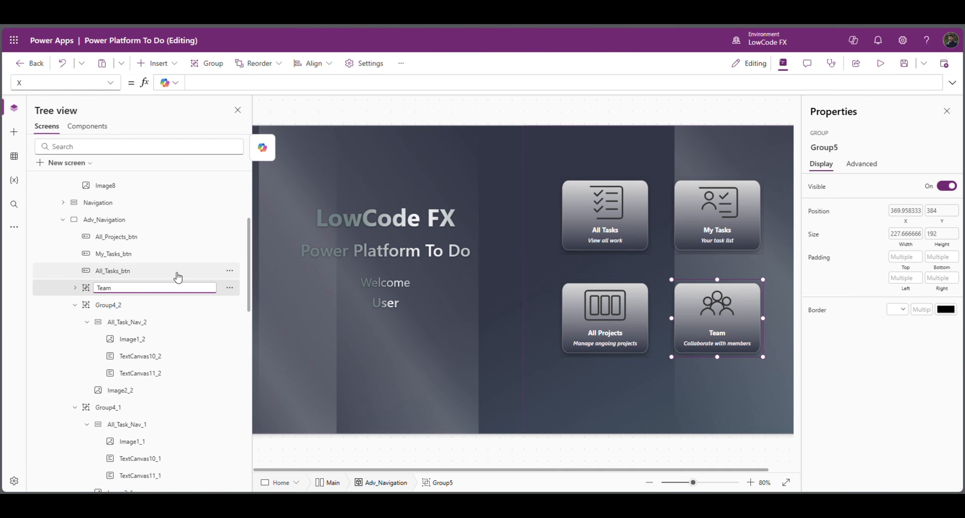
- Rename the All Projects card's container, All_Task_Nav_2 in Group4_2, to All_Projects_Nav
left_click(139, 305)
double_click(142, 323)
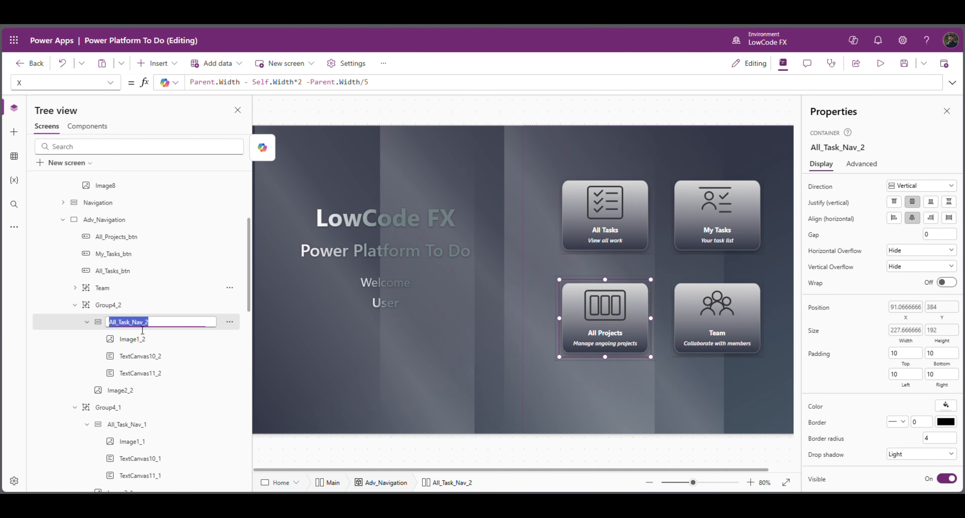
left_click(151, 328)
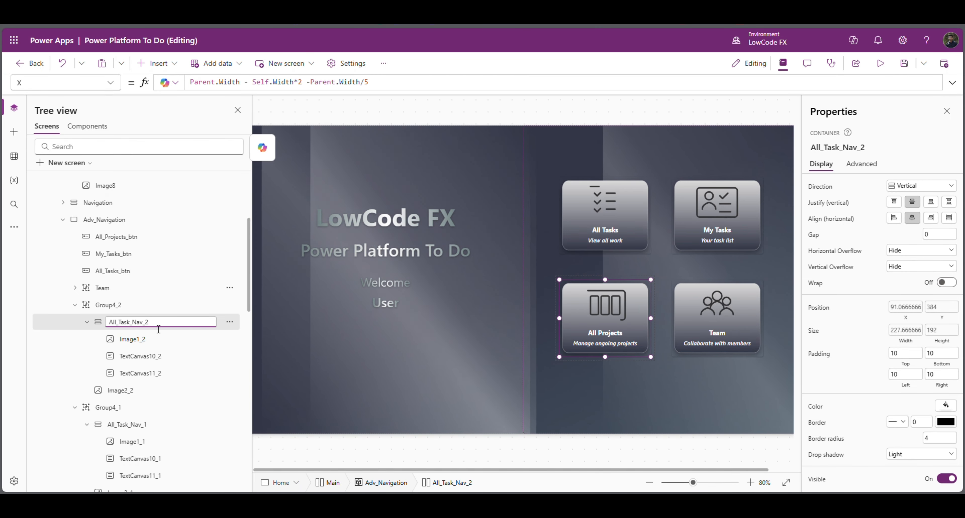
key("BackSpace")
key("BackSpace")
left_click(134, 323)
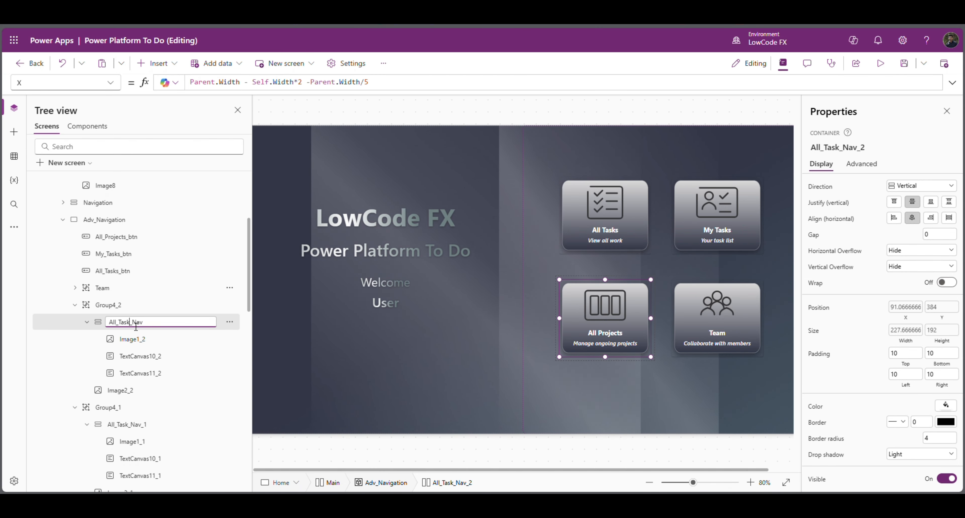
key("BackSpace")
key("BackSpace")
key("BackSpace")
key("BackSpace")
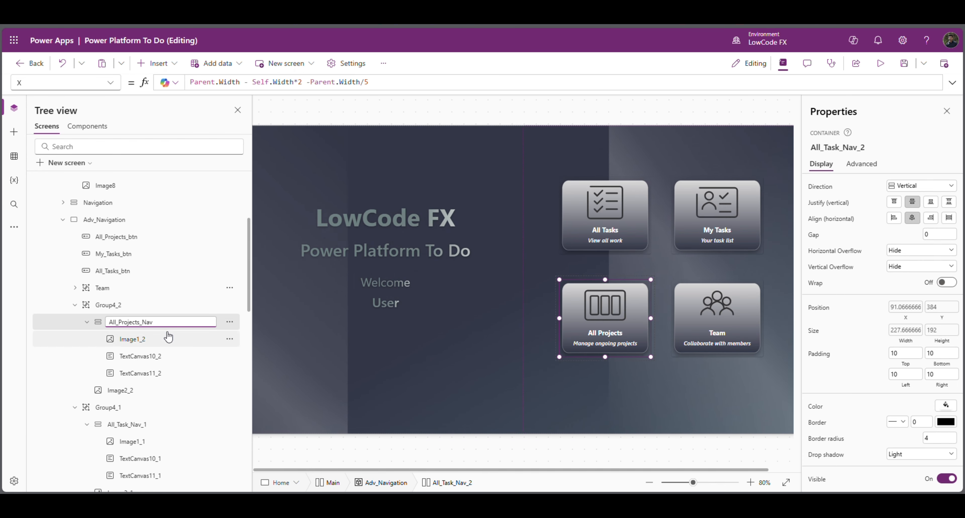
left_click(168, 337)
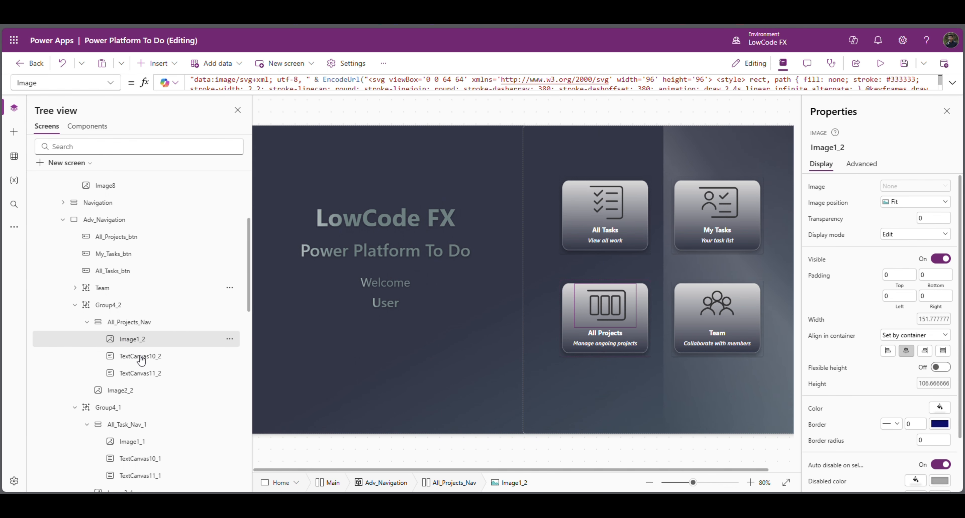
left_click(131, 309)
left_click(140, 326)
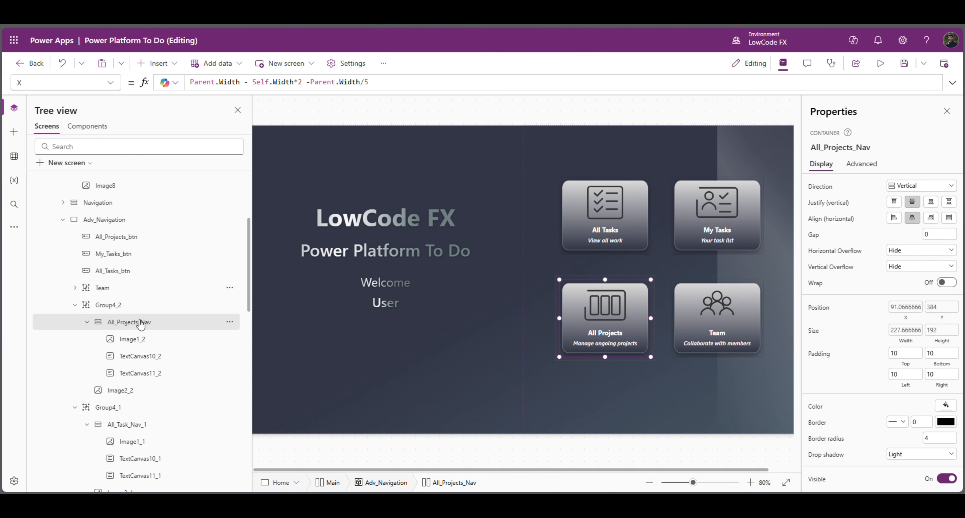
- Rename the All Projects card's background image, Image2_2, to All_Projects_Bkg
left_click(131, 391)
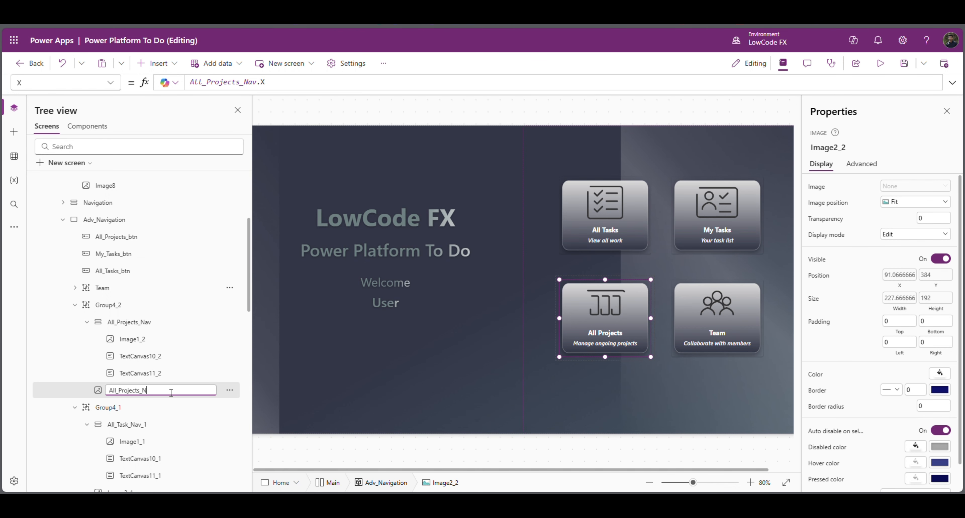
type("kg")
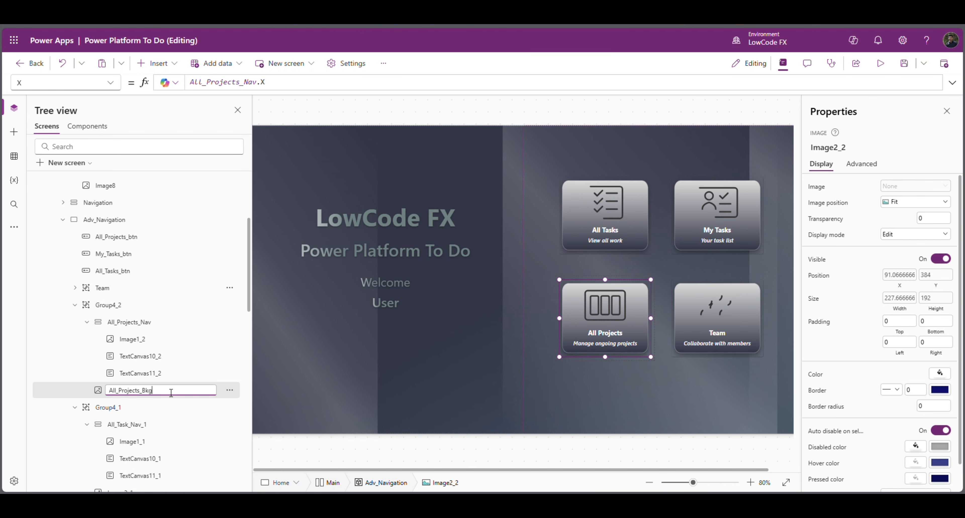
key("Return")
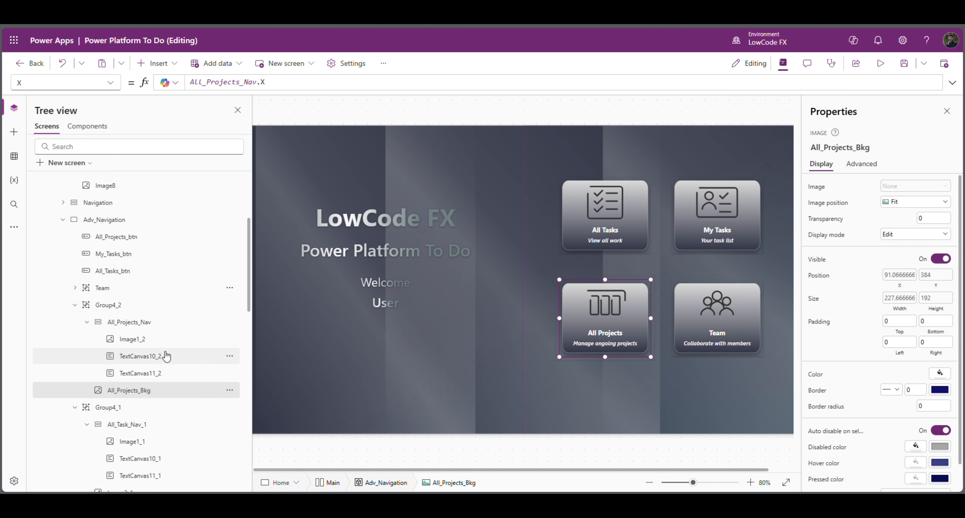
- Ungroup Group4_2 and collapse the All_Projects_Nav container in the tree
left_click(230, 307)
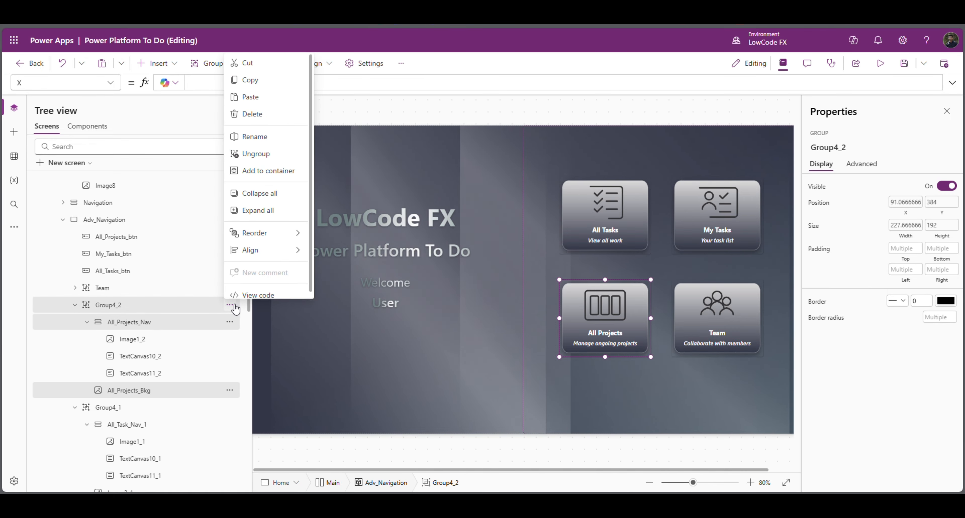
left_click(255, 157)
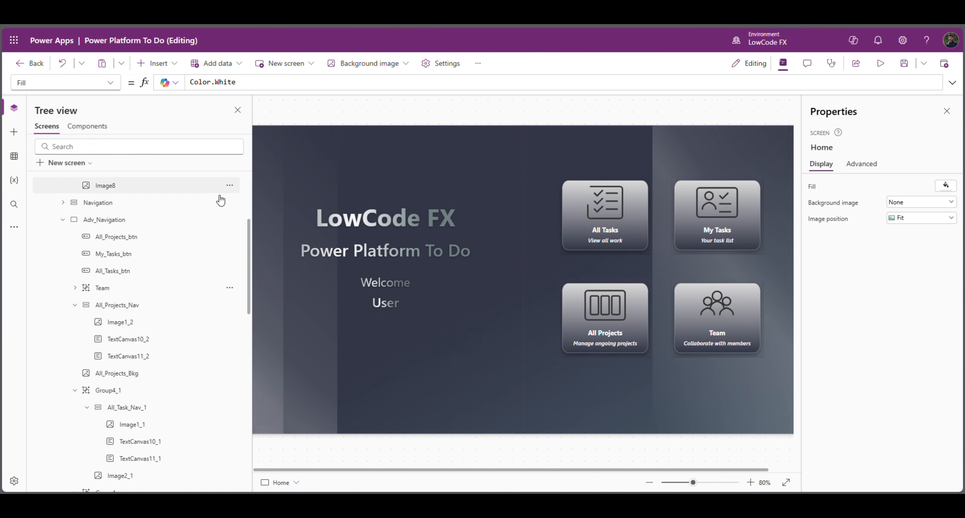
left_click(82, 306)
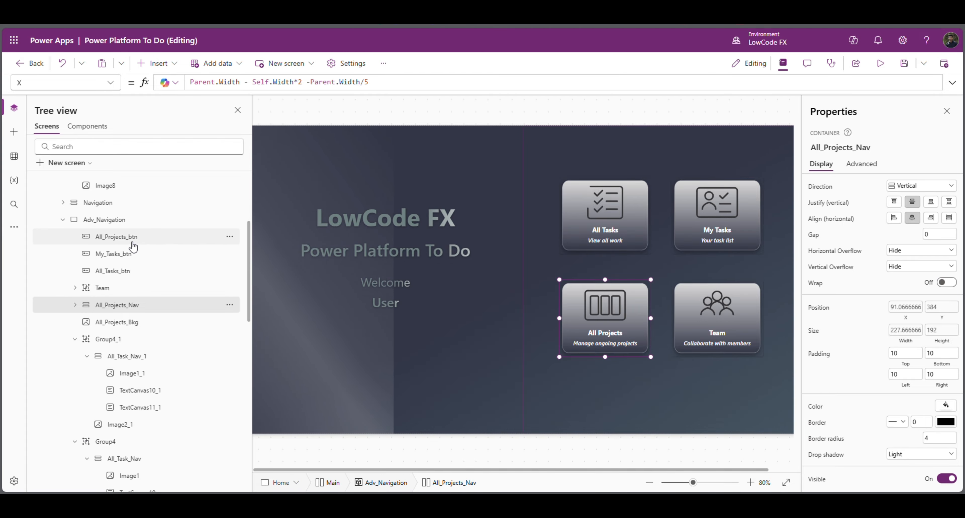
- Move All_Projects_btn directly above All_Projects_Nav in the tree and set its X to All_Projects_Nav.X
left_click(135, 239)
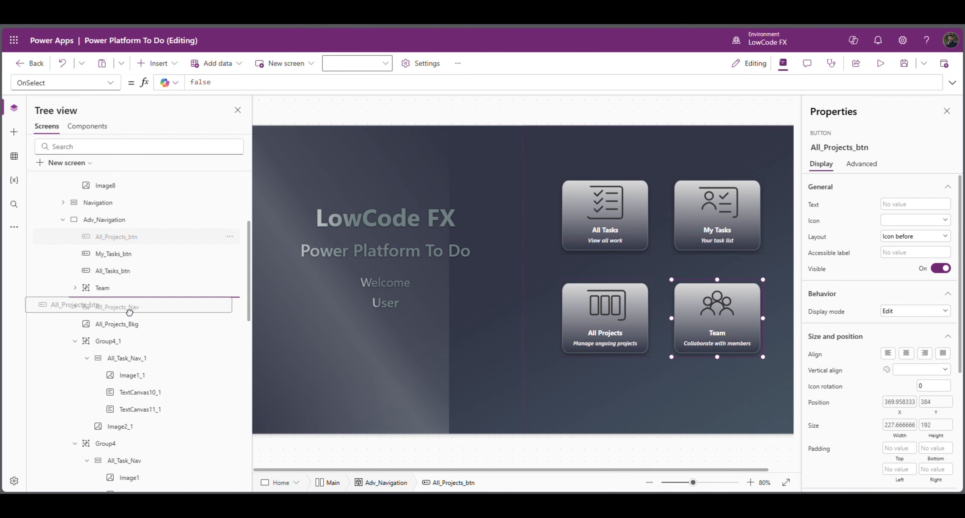
left_click_drag(130, 308, 134, 307)
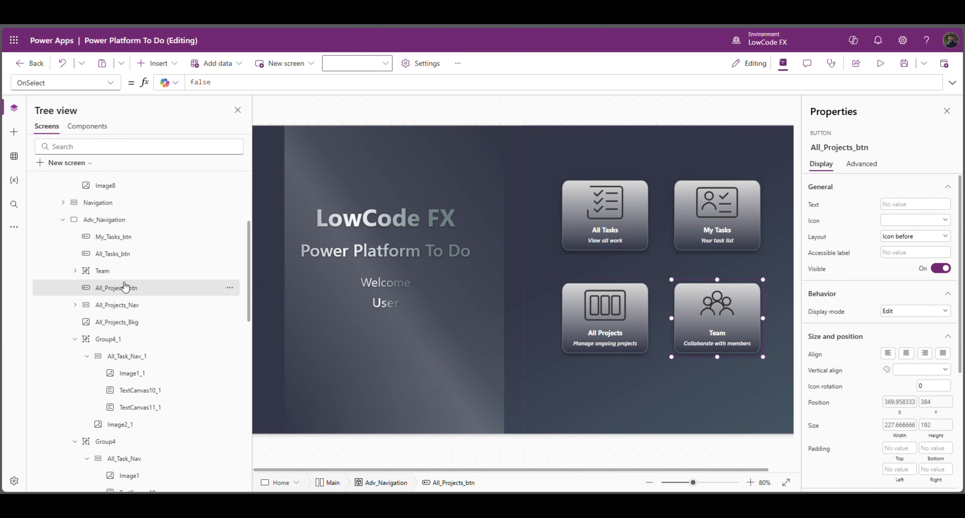
left_click(131, 306)
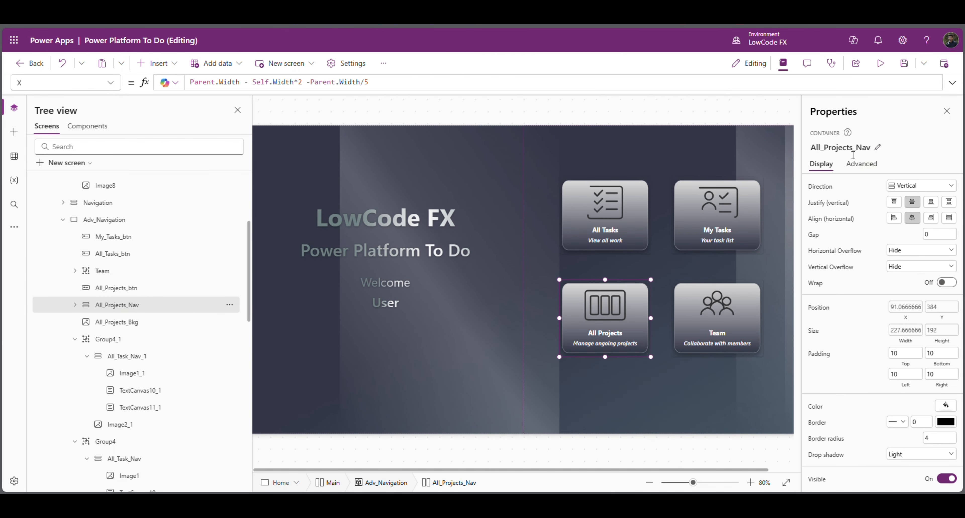
left_click(852, 152)
key("ctrl+c")
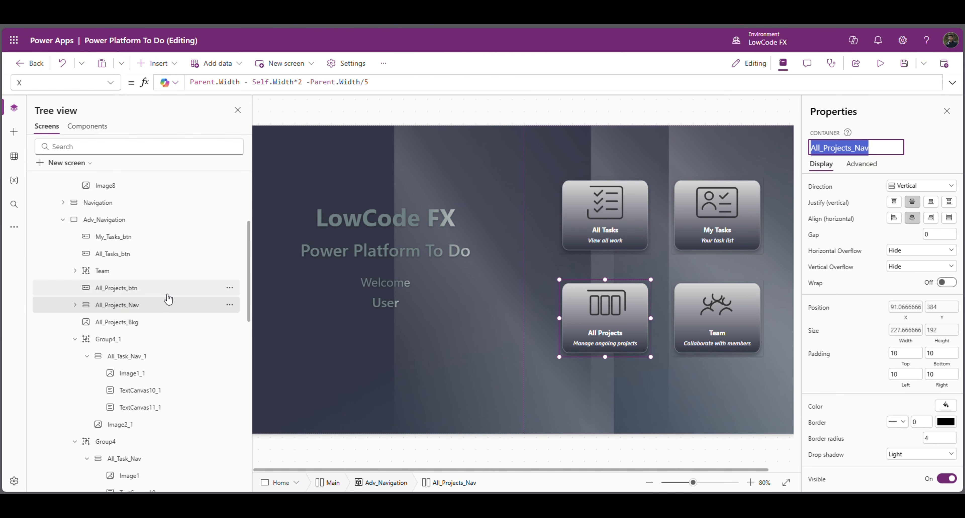
left_click(167, 295)
left_click(899, 402)
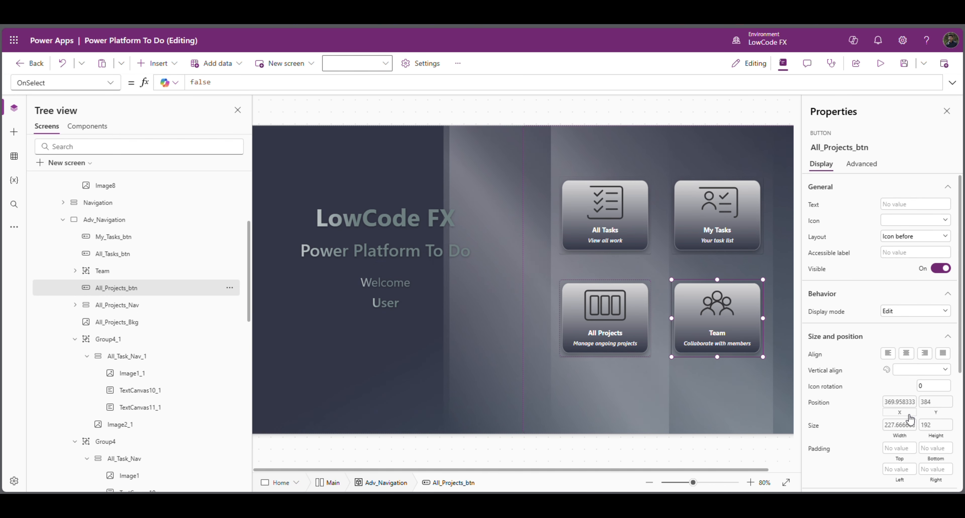
left_click(206, 85)
double_click(206, 85)
key("ctrl+v")
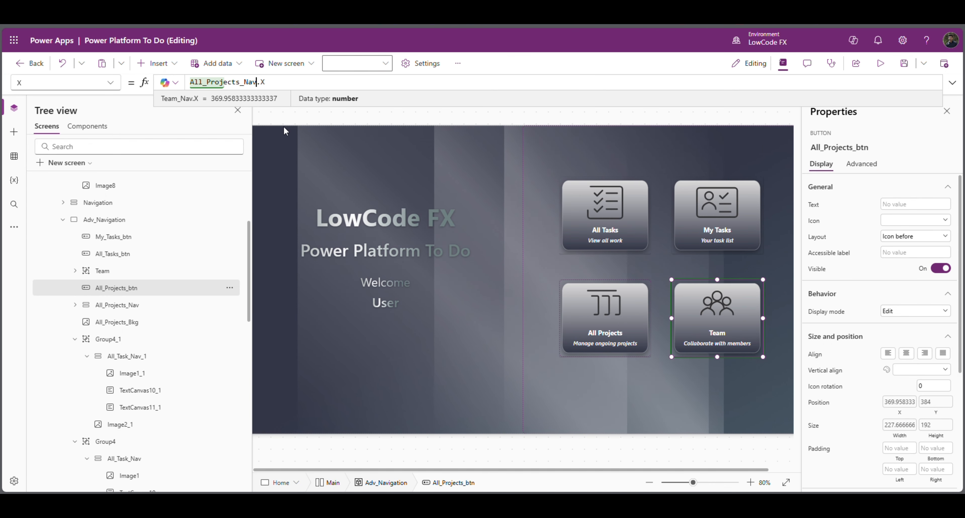
- Set All_Projects_btn's Y, Width and Height to All_Projects_Nav.Y, All_Projects_Nav.Width and All_Projects_Nav.Height
left_click(935, 402)
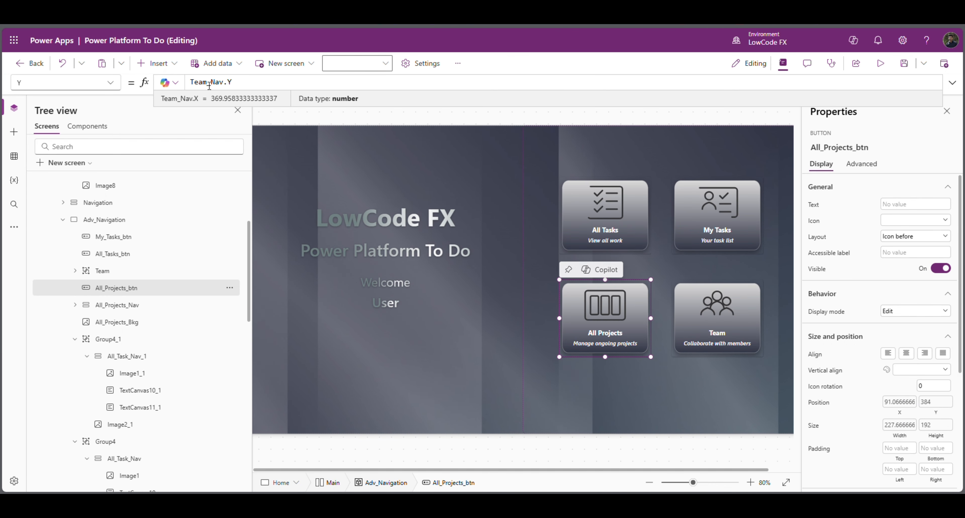
double_click(207, 82)
key("ctrl+v")
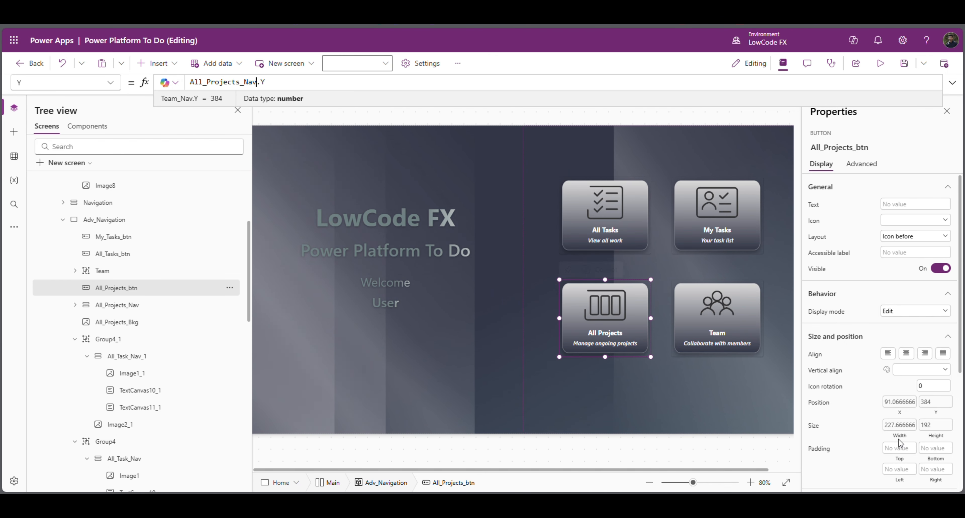
double_click(206, 82)
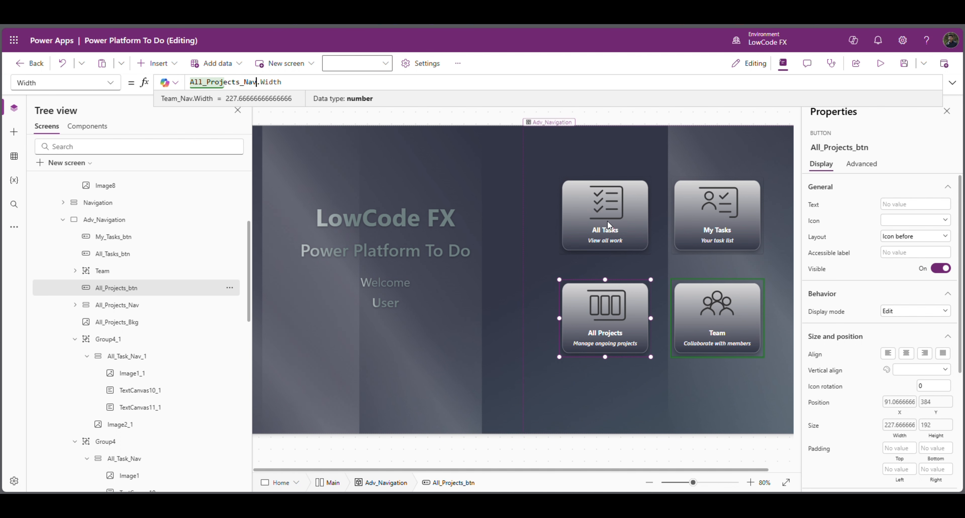
left_click(936, 436)
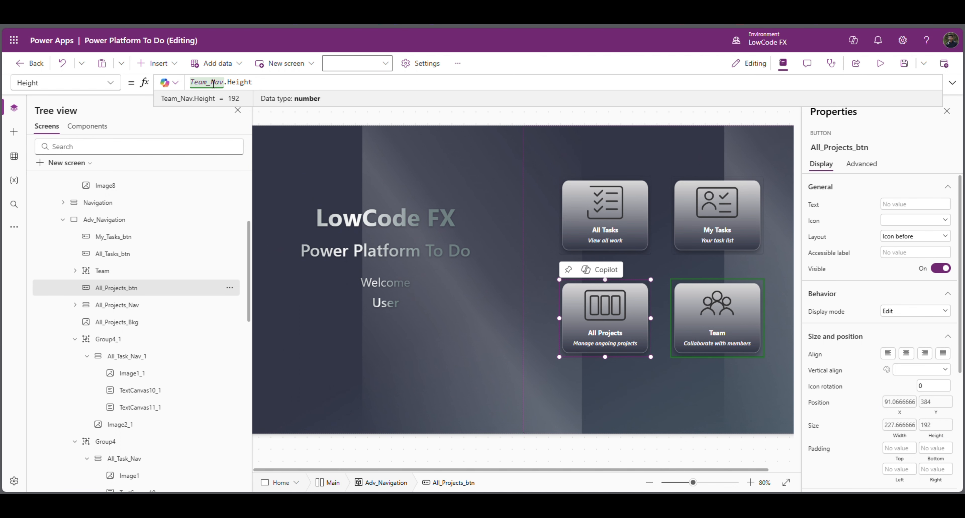
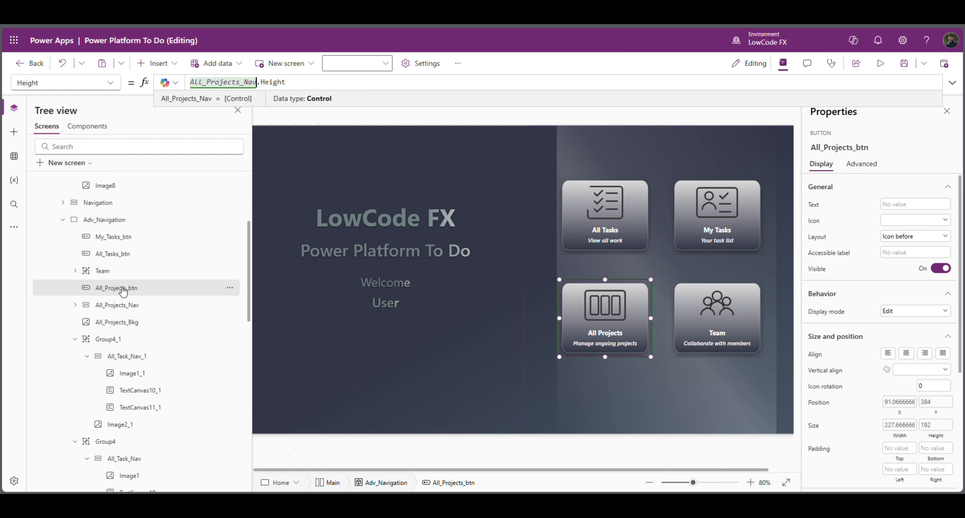
- Group All_Projects_btn, All_Projects_Nav and All_Projects_Bkg, and name the group AllProjects
left_click(122, 289)
left_click(132, 308, "ctrl")
left_click(138, 323, "ctrl")
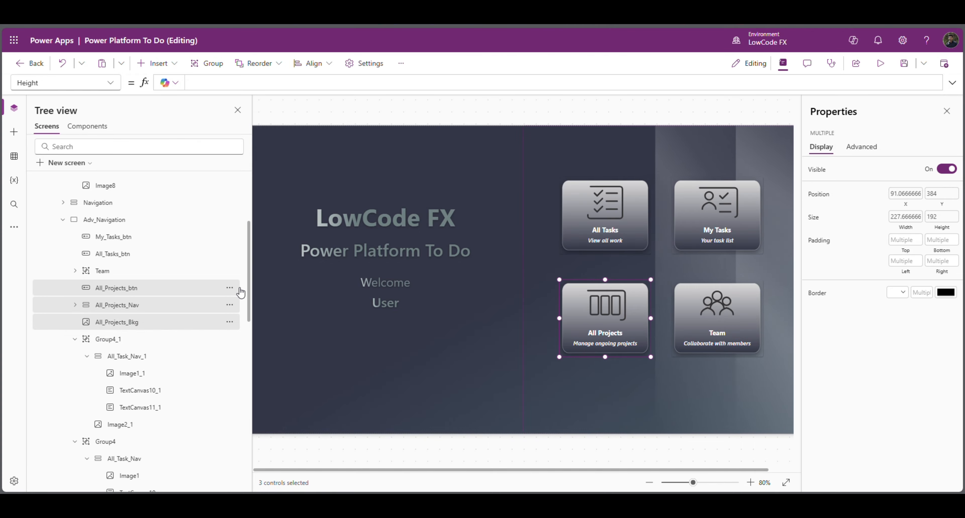
left_click(230, 289)
left_click(269, 379)
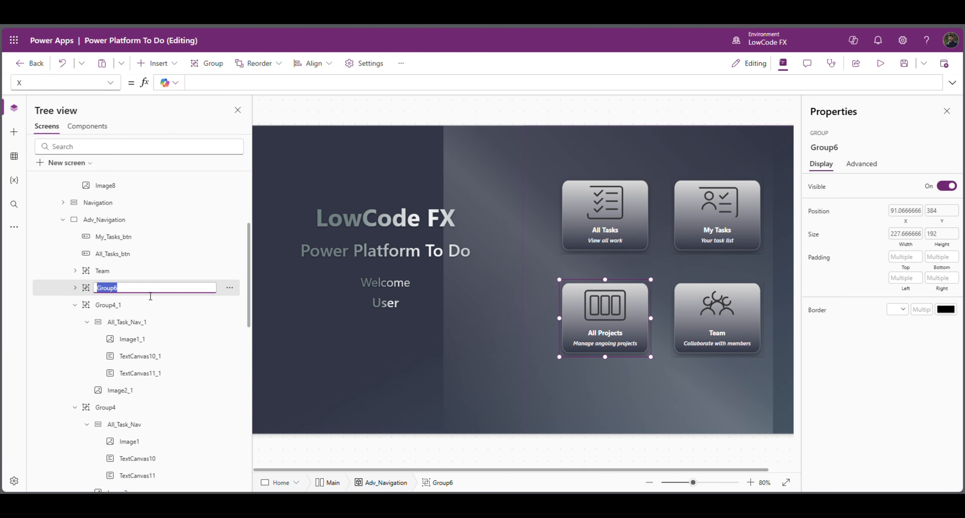
type("AllProjects")
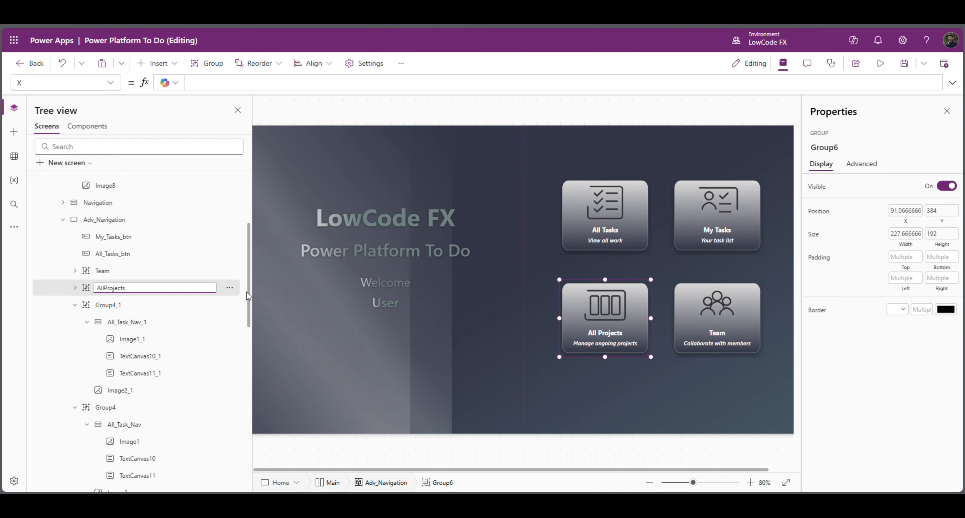
- Rename the container All_Task_Nav_1 in Group4_1 as My_Task_Nav
left_click(230, 305)
left_click(103, 309)
double_click(143, 325)
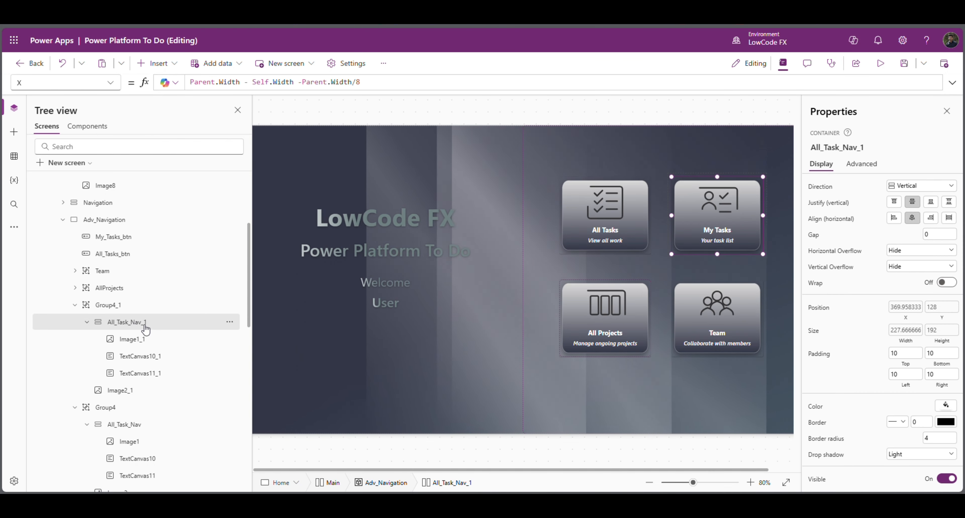
left_click(162, 326)
key("BackSpace")
key("BackSpace")
left_click(117, 325)
key("BackSpace")
key("BackSpace")
key("BackSpace")
type("My")
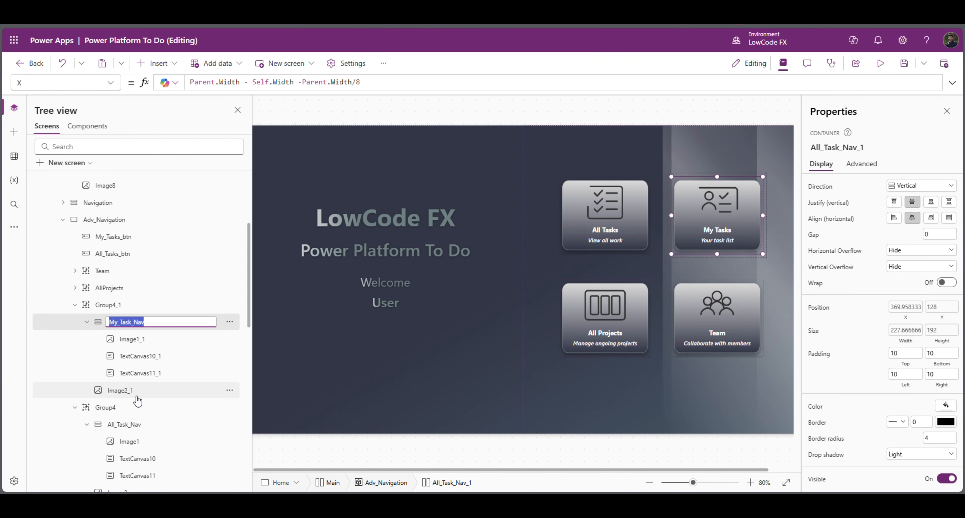
- Rename the image Image2_1 as My_Task_Bkg and ungroup Group4_1
double_click(131, 391)
type("My_Task_Bkg")
left_click(218, 408)
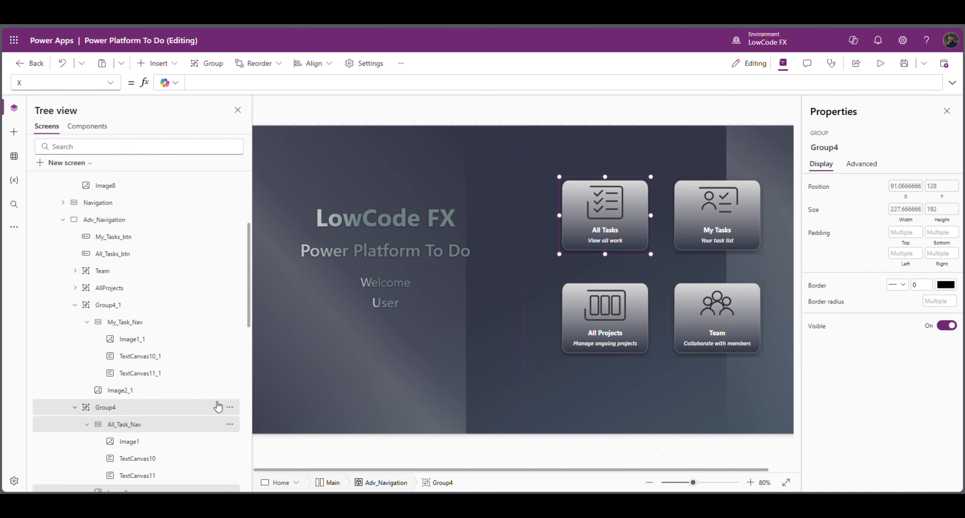
left_click(230, 305)
left_click(255, 154)
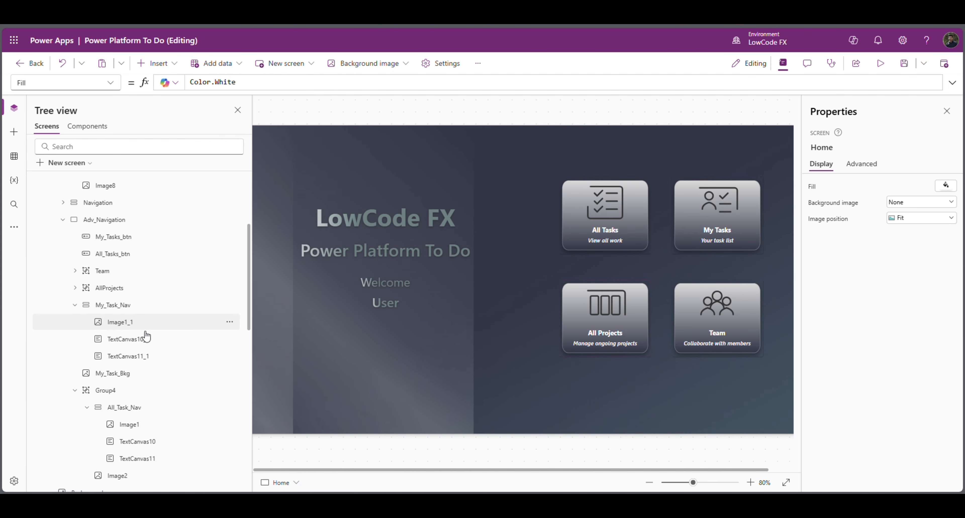
- Move My_Tasks_btn directly above My_Task_Nav in the tree and set its X to My_Task_Nav.X
left_click(75, 305)
left_click_drag(126, 238, 126, 294)
left_click(127, 305)
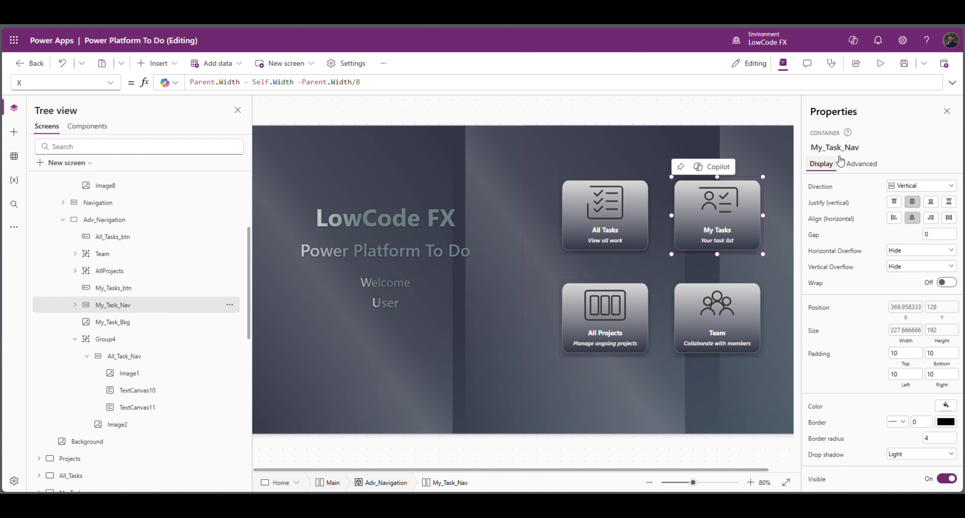
double_click(836, 149)
key("ctrl+c")
left_click(190, 289)
left_click(240, 84)
double_click(210, 83)
key("ctrl+v")
- Set My_Tasks_btn's Y, Width and Height to My_Task_Nav.Y, My_Task_Nav.Width and My_Task_Nav.Height
left_click(936, 413)
double_click(208, 83)
key("ctrl+v")
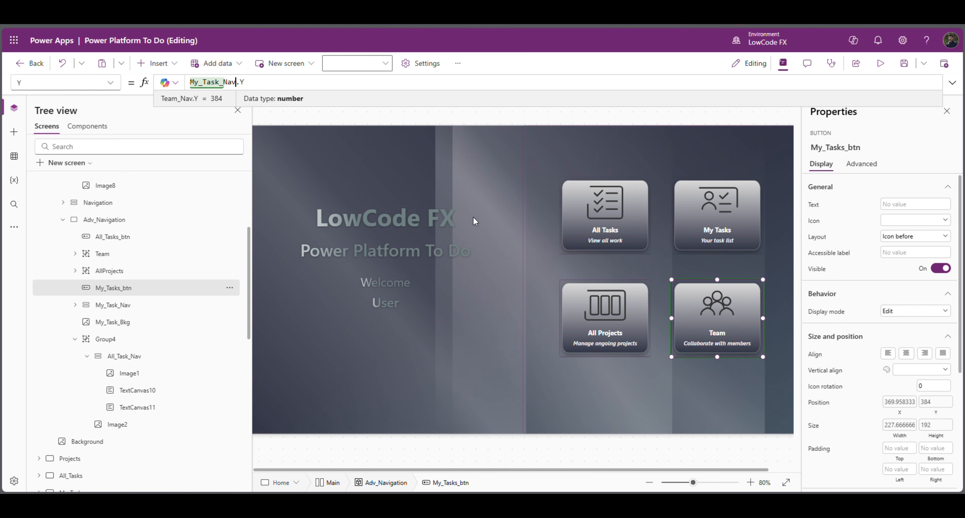
left_click(900, 437)
double_click(208, 82)
key("ctrl+v")
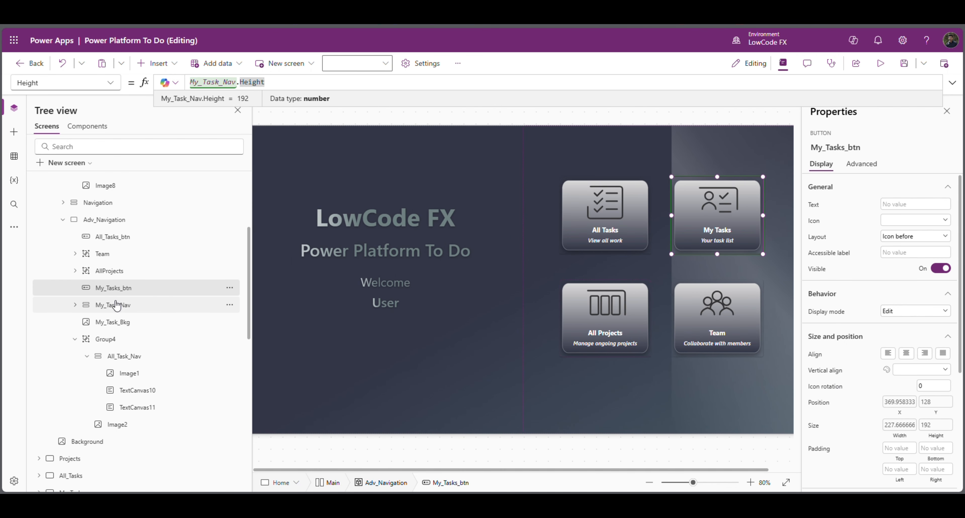
- Group My_Tasks_btn, My_Task_Nav and My_Task_Bkg, and name the group MyTasks
left_click(115, 305, "ctrl")
left_click(116, 323, "ctrl")
left_click(232, 288)
double_click(108, 291)
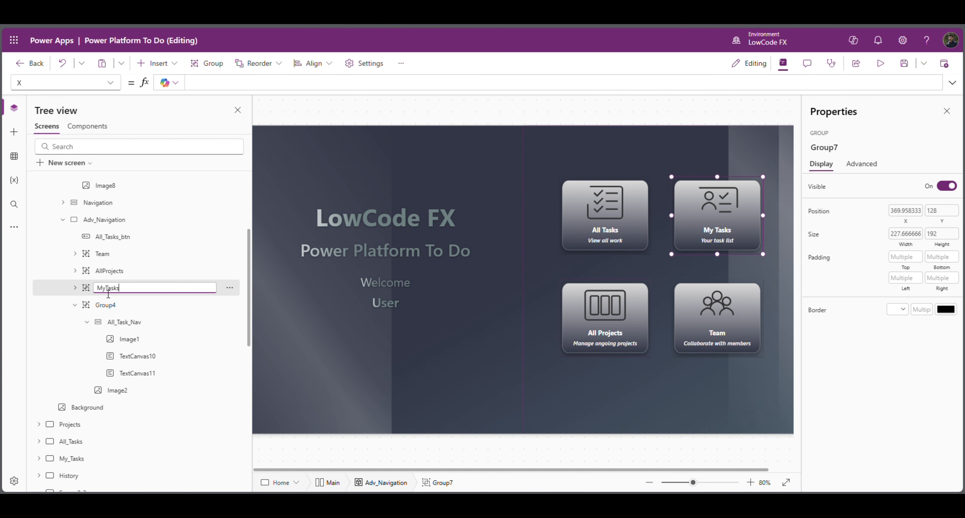
key("Return")
- Rename the image Image2 in Group4 as All_Task_Bkg and ungroup Group4
left_click(112, 305)
double_click(161, 322)
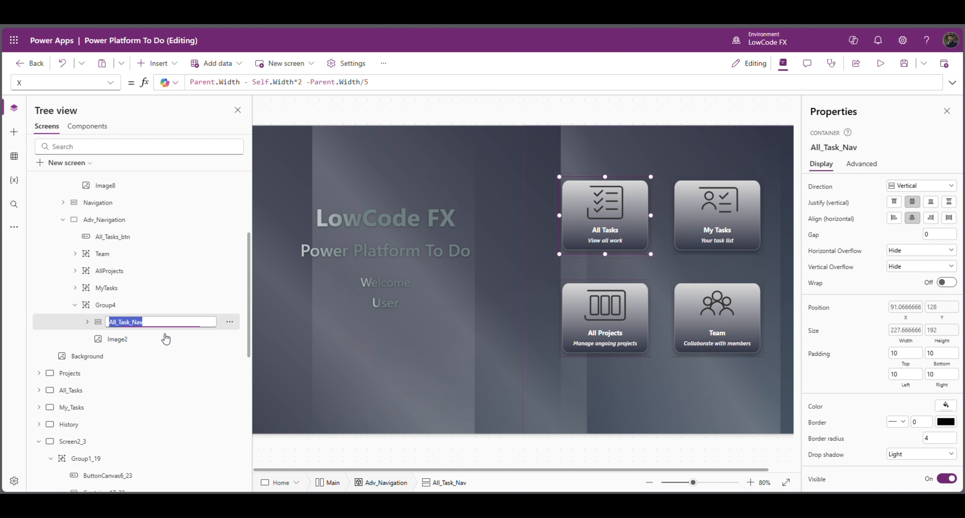
double_click(166, 339)
type("All_Task_Bkg")
left_click(231, 306)
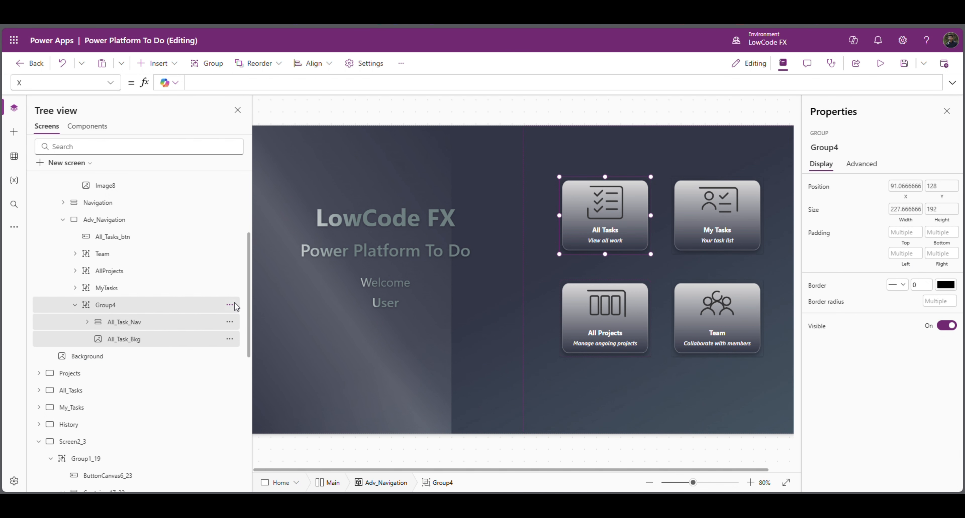
left_click(256, 153)
- Move All_Tasks_btn directly above All_Task_Nav in the tree and bind its position and size to All_Task_Nav's matching properties
left_click_drag(113, 235, 125, 290)
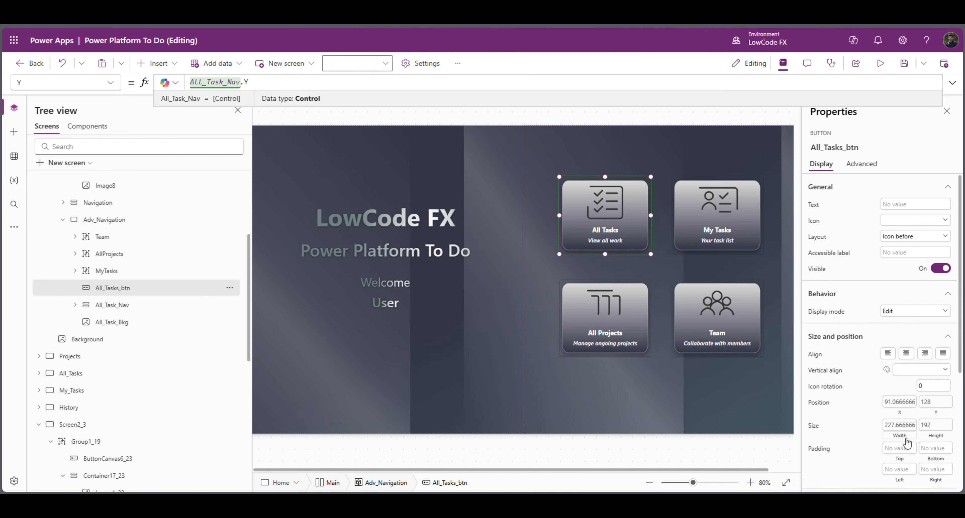
type("All_Task_Nav")
left_click(933, 425)
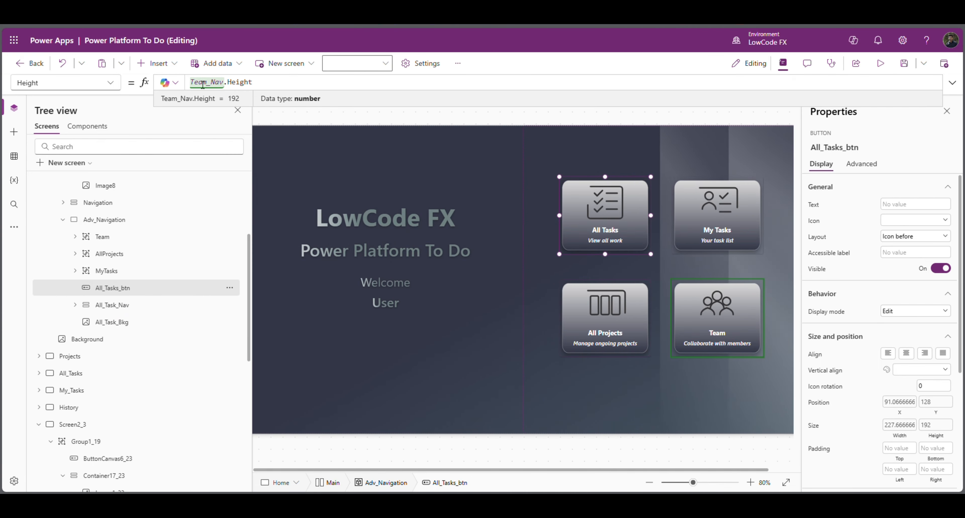
double_click(203, 83)
key("ctrl+v")
- Group All_Tasks_btn, All_Task_Nav and All_Task_Bkg, and name the group AllTasks
left_click(207, 291)
left_click(202, 322, "shift")
left_click(229, 288)
left_click(252, 378)
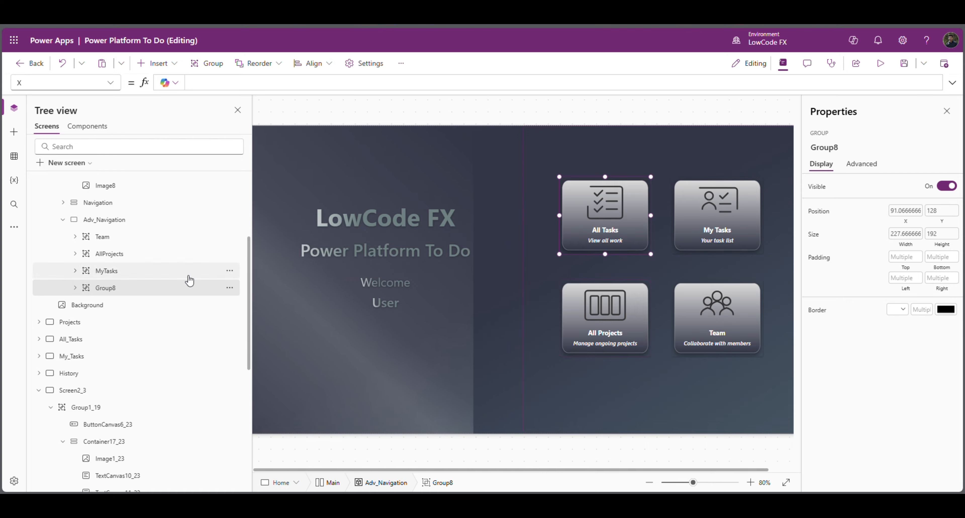
double_click(111, 292)
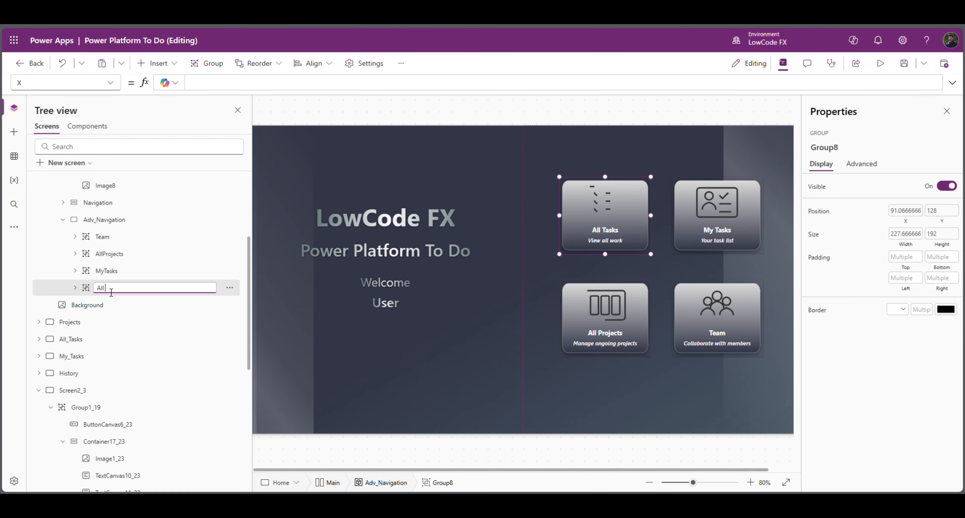
- Set the OnSelect formula of All_Projects_btn in the AllProjects group to Navigate(Projects)
left_click(120, 254)
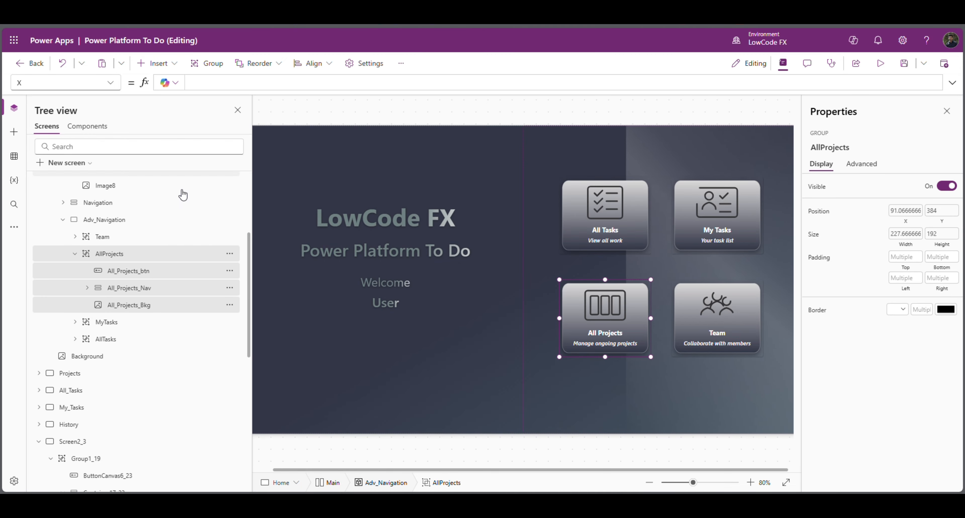
left_click(134, 275)
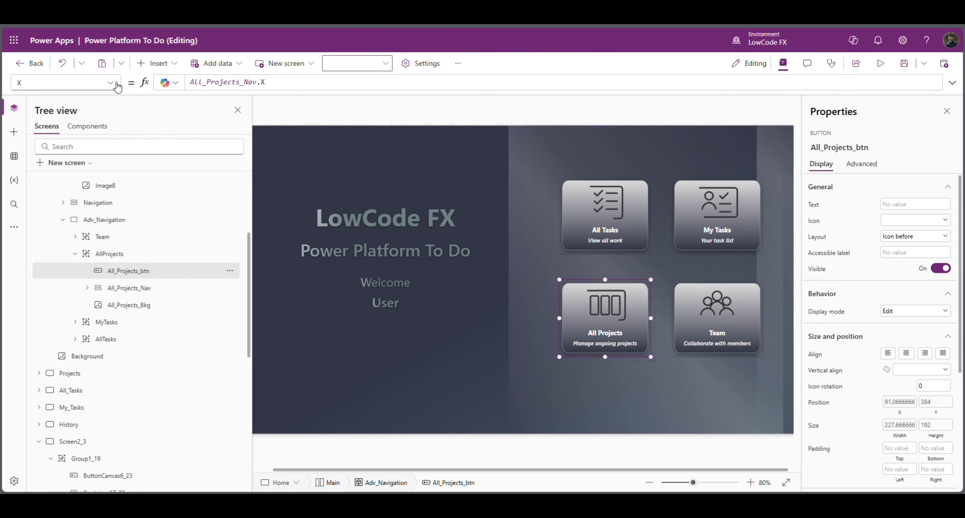
left_click(60, 83)
left_click(55, 287)
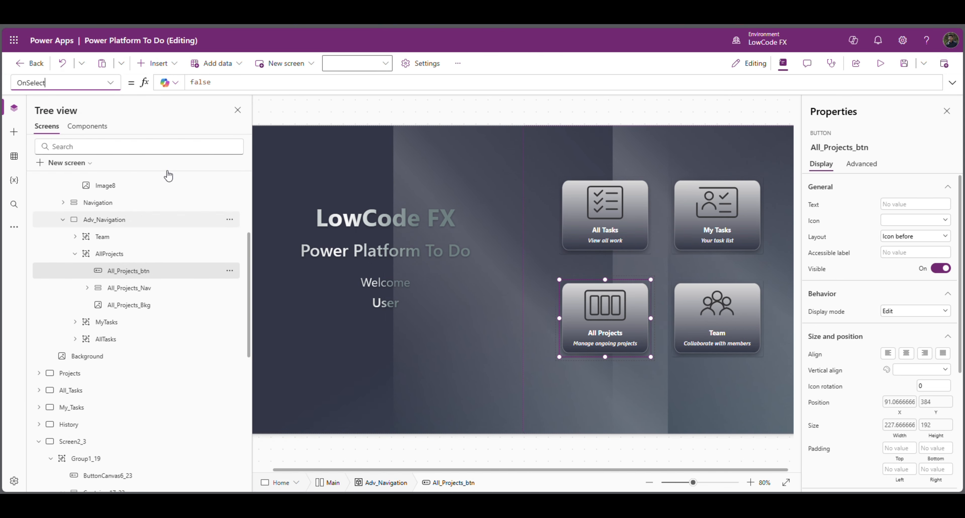
double_click(209, 83)
type("N")
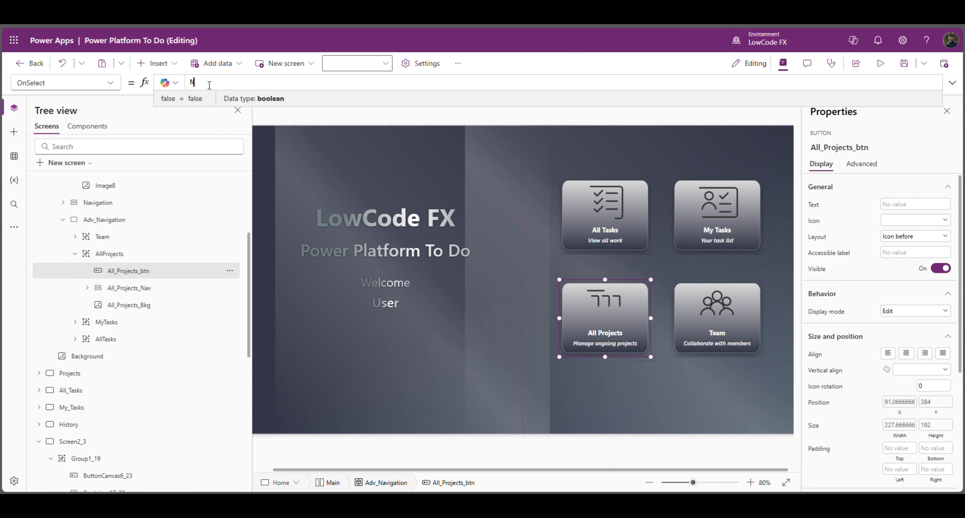
type("avigate(")
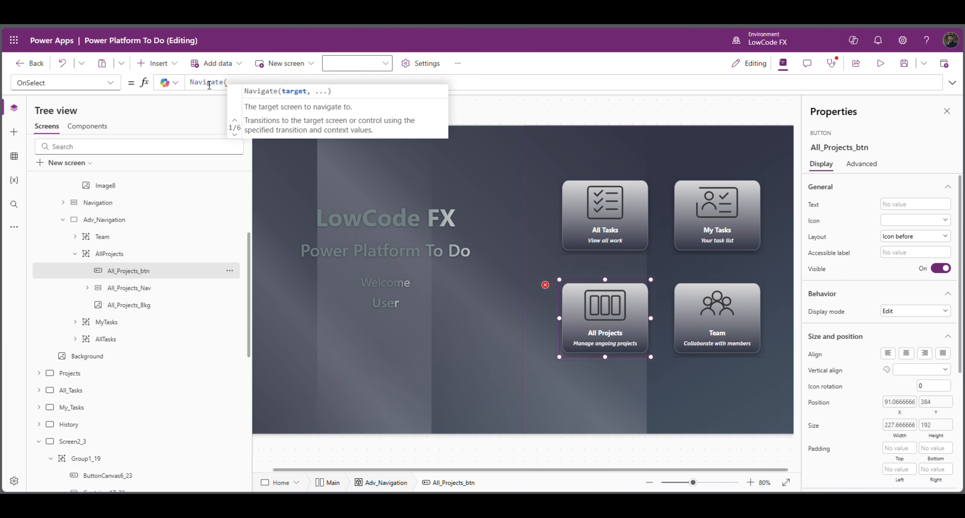
type("pr")
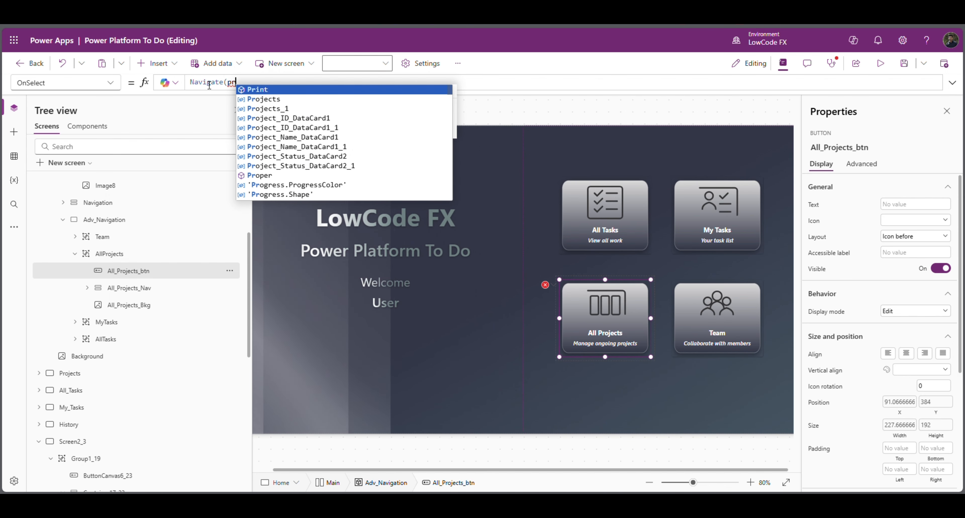
left_click(263, 99)
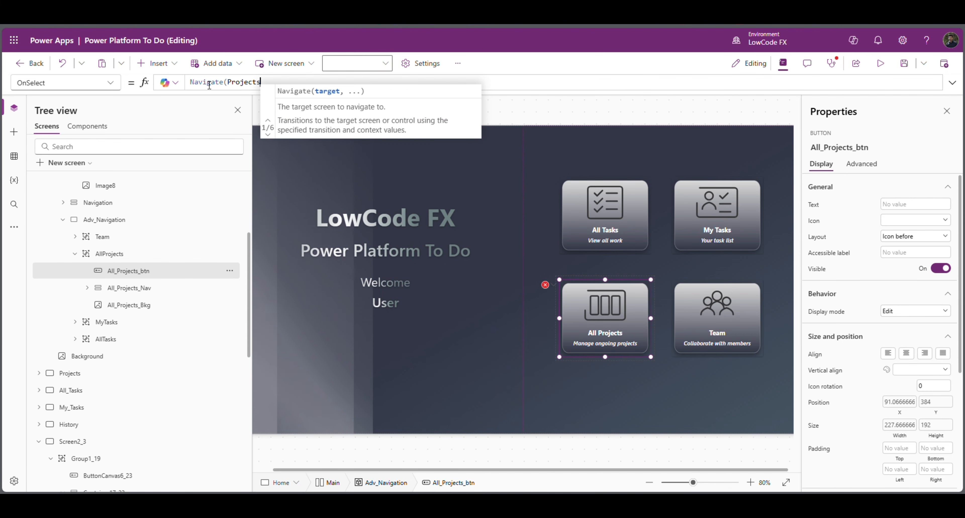
type(")")
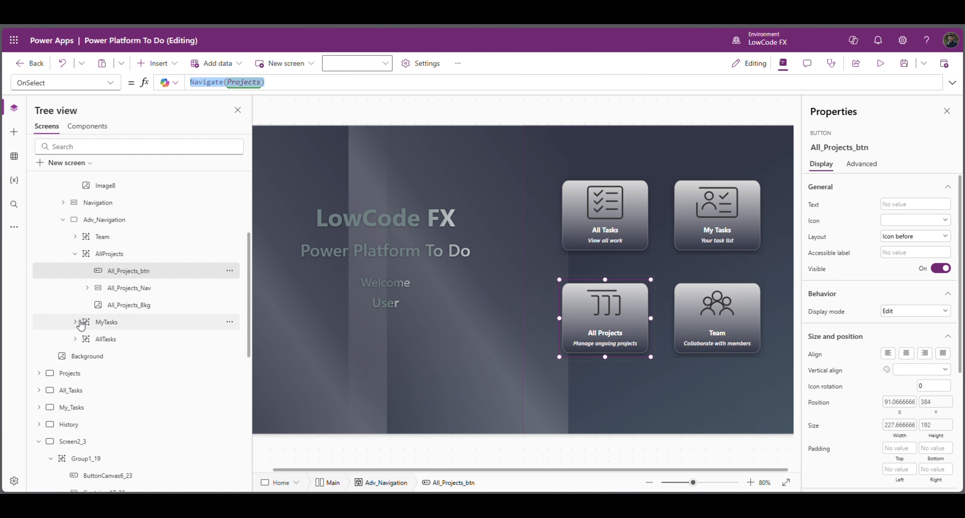
- Set the OnSelect formula of My_Tasks_btn in the MyTasks group to Navigate(MyTasks)
left_click(126, 341)
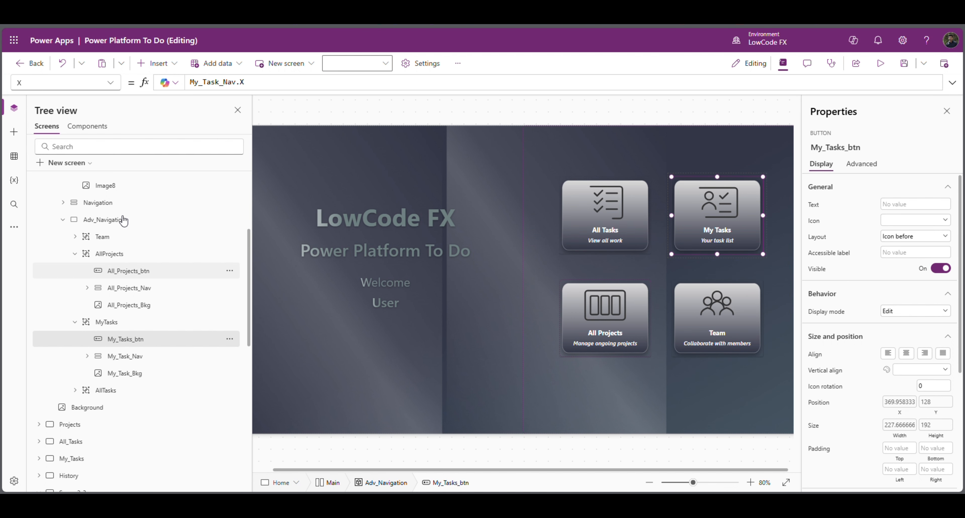
left_click(111, 83)
left_click(34, 113)
double_click(201, 83)
type("Navigate(Projects)")
double_click(249, 83)
type("MyTasks")
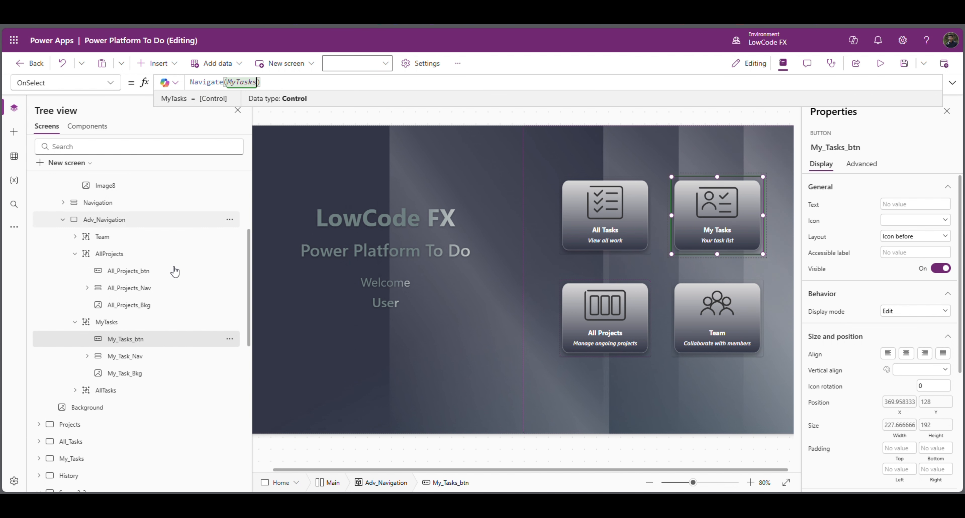
- Set the OnSelect formula of All_Tasks_btn in the AllTasks group to Navigate(All_Tasks)
left_click(75, 322)
left_click(75, 339)
left_click(132, 359)
left_click(111, 83)
left_click(48, 281)
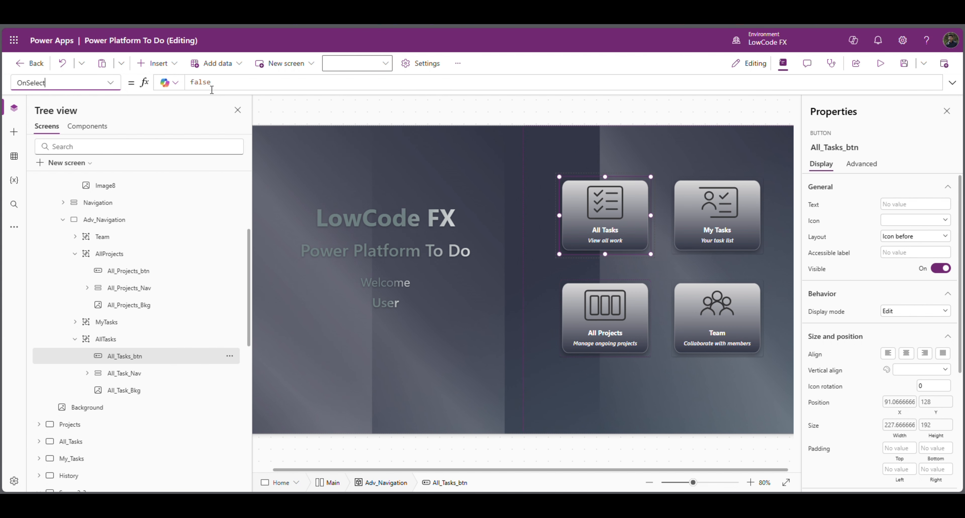
double_click(202, 84)
type("Navigate(Projects)")
double_click(242, 84)
type("All_Tasks")
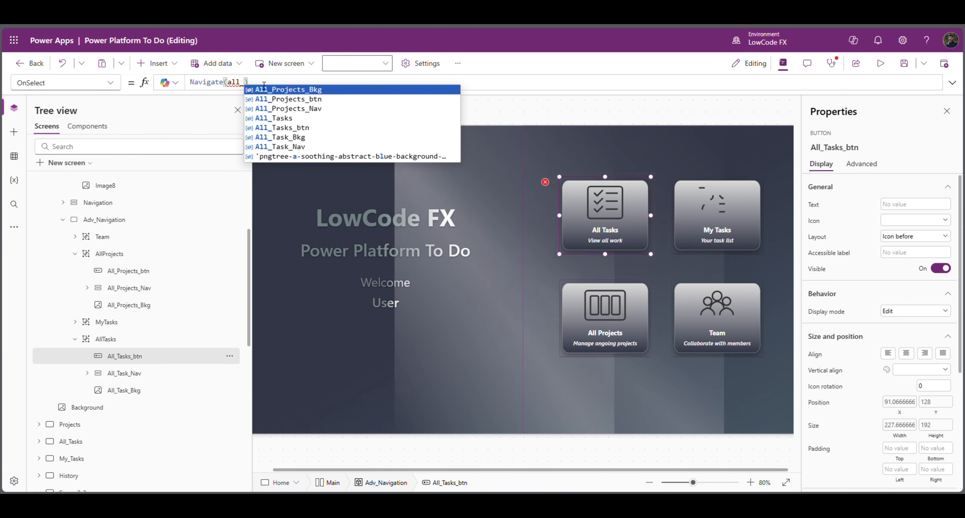
left_click(283, 117)
left_click(75, 339)
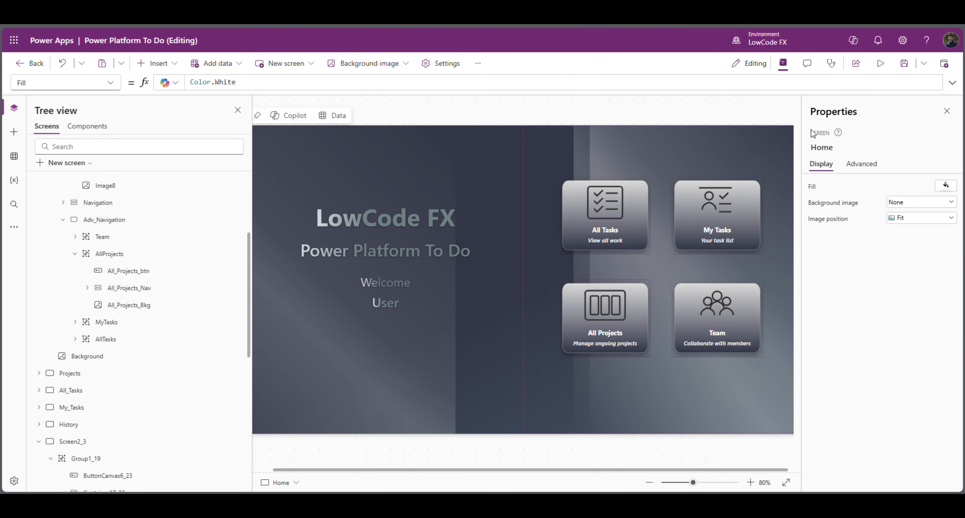
- Preview the app, test the All Tasks and All Projects cards, returning to Home after each, and close the preview
left_click(885, 69)
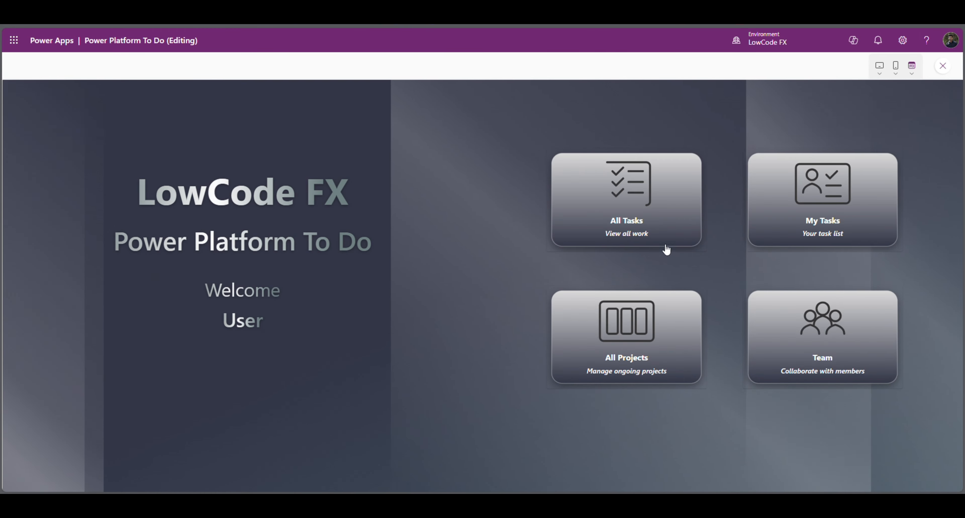
left_click(651, 224)
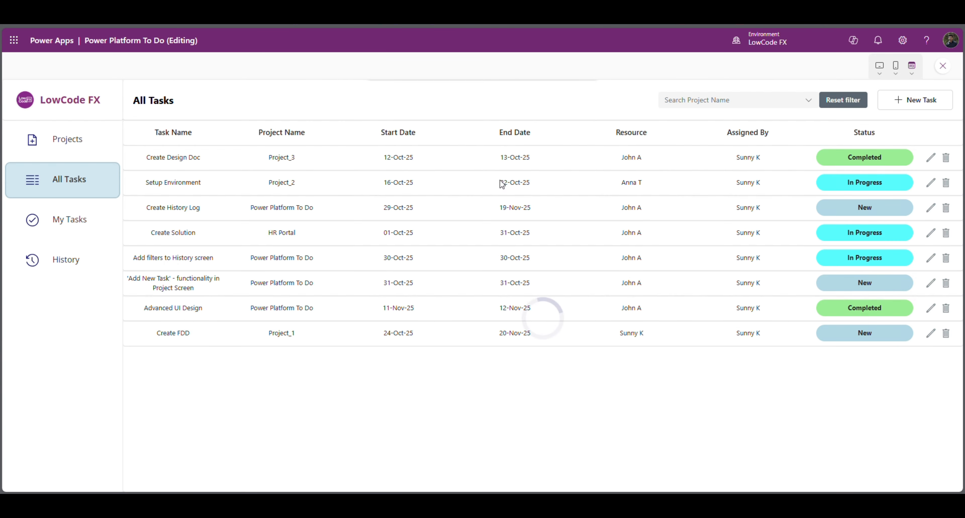
left_click(66, 110)
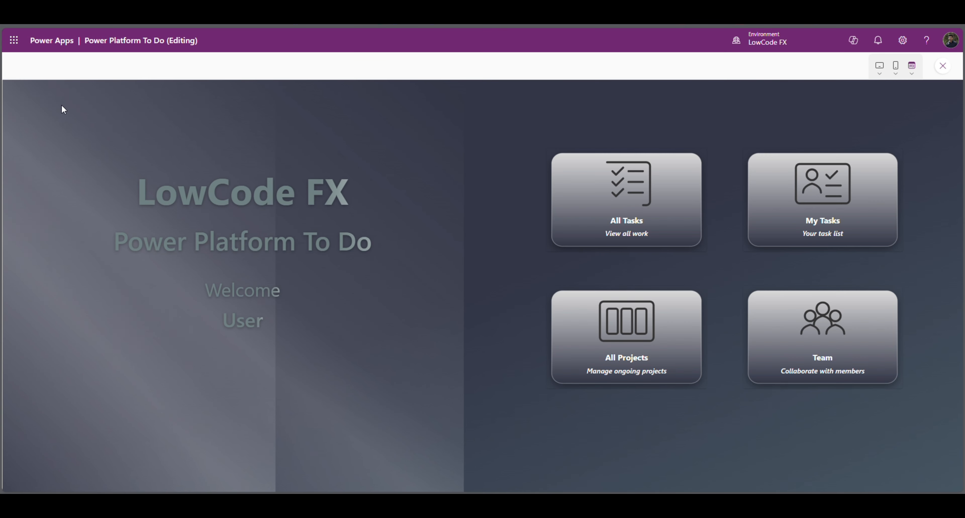
left_click(612, 329)
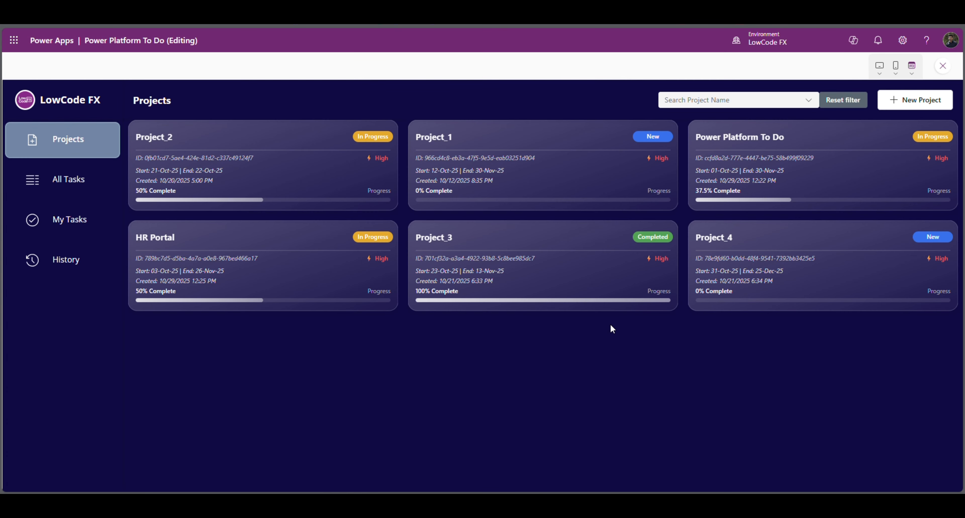
left_click(82, 102)
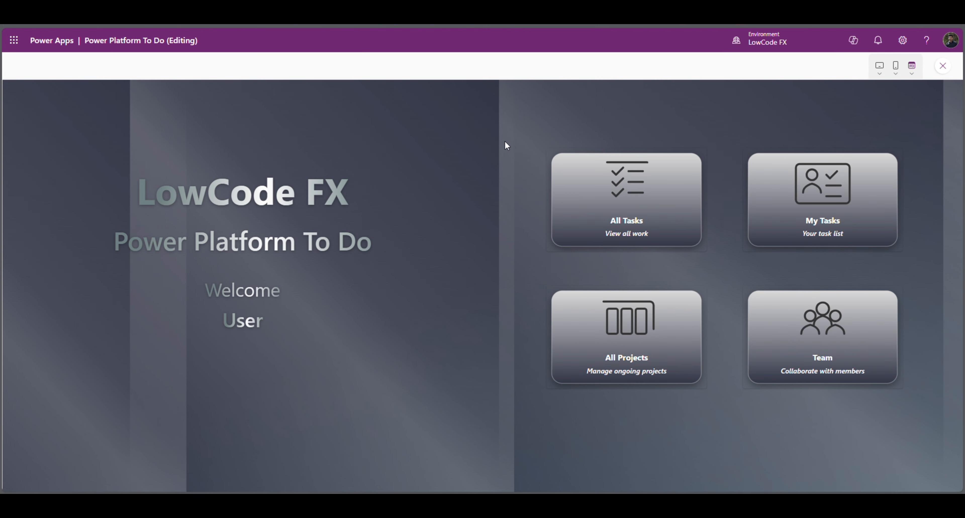
key("Escape")
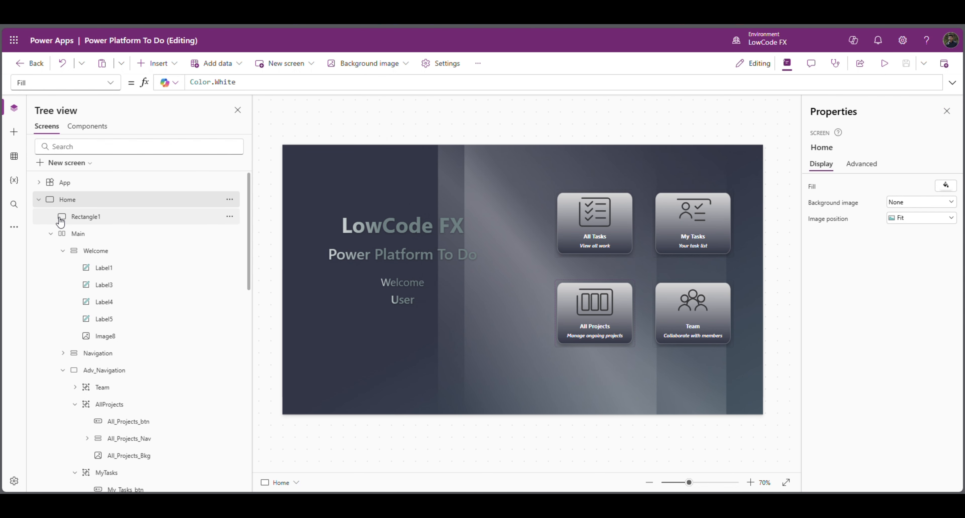
- Preview the app again, open the Power Platform To Do project's task board from All Projects, and close the preview
left_click(891, 58)
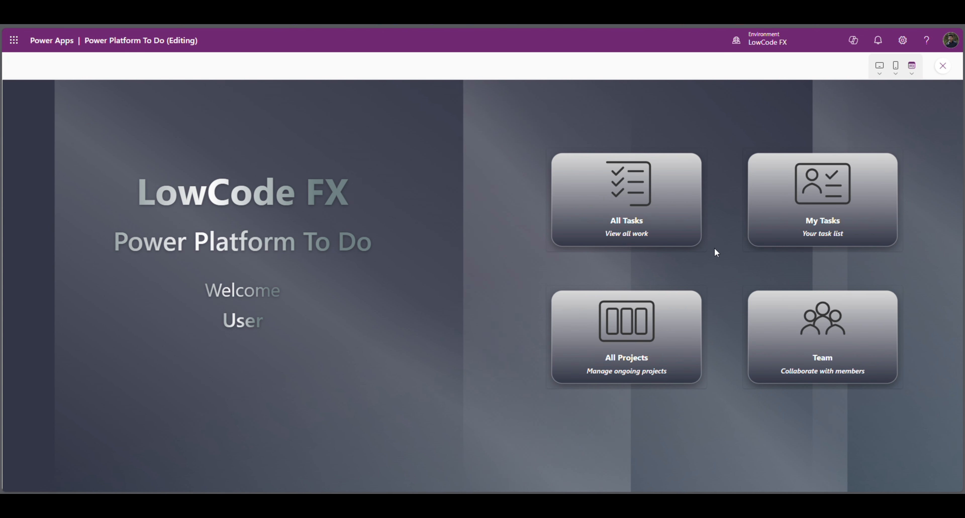
left_click(633, 338)
left_click(800, 168)
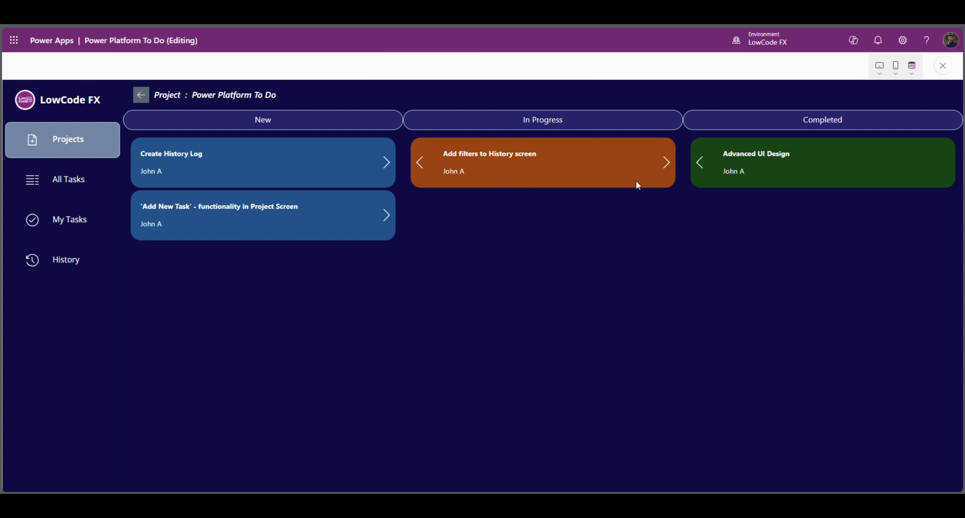
left_click(949, 68)
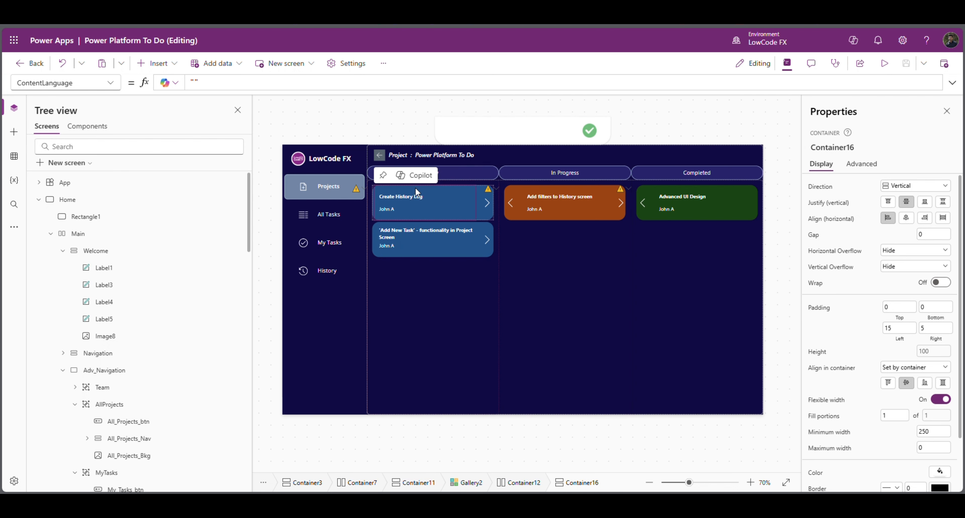
- Delete Container16, holding the task name and resource texts, from the New column's gallery on the Projects screen
left_click(420, 258)
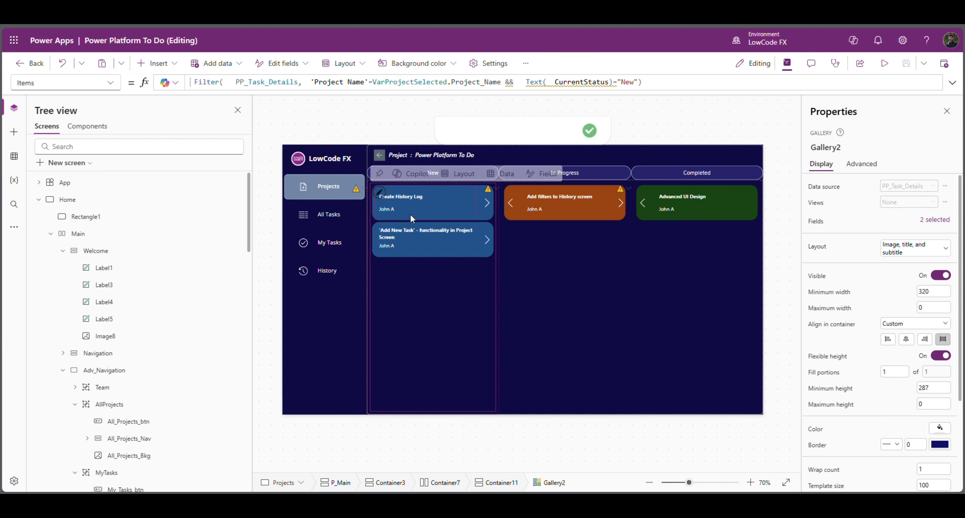
left_click(39, 199)
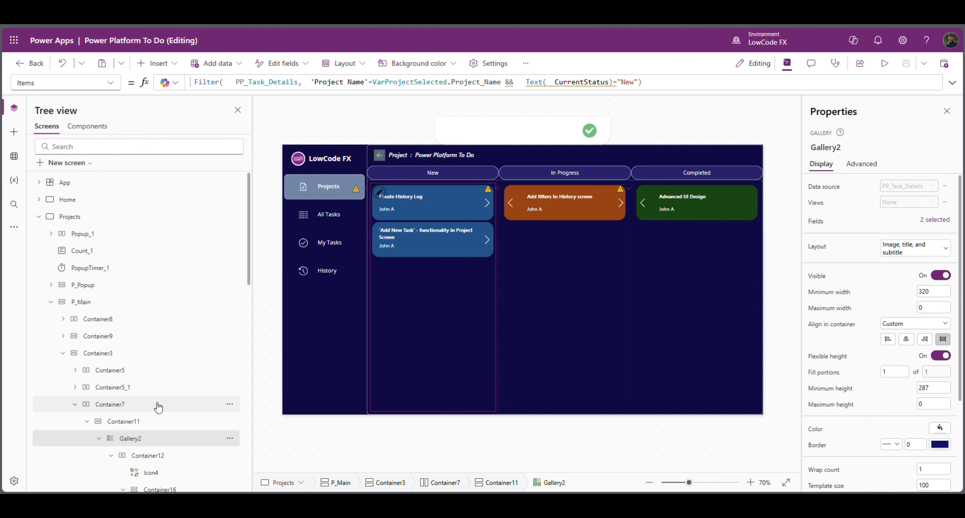
left_click(473, 254)
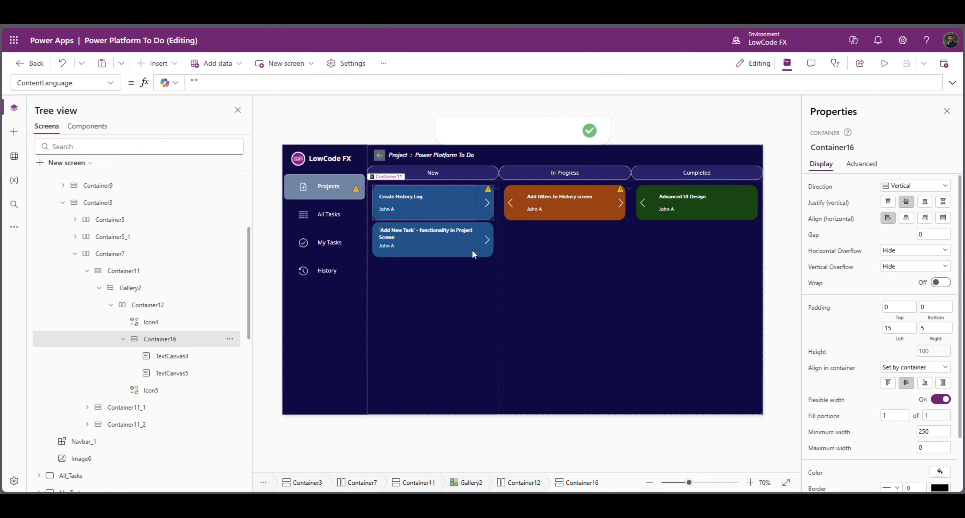
key("Delete")
- Make the fill of Container12 in the New column's gallery transparent
left_click(146, 287)
left_click(121, 277)
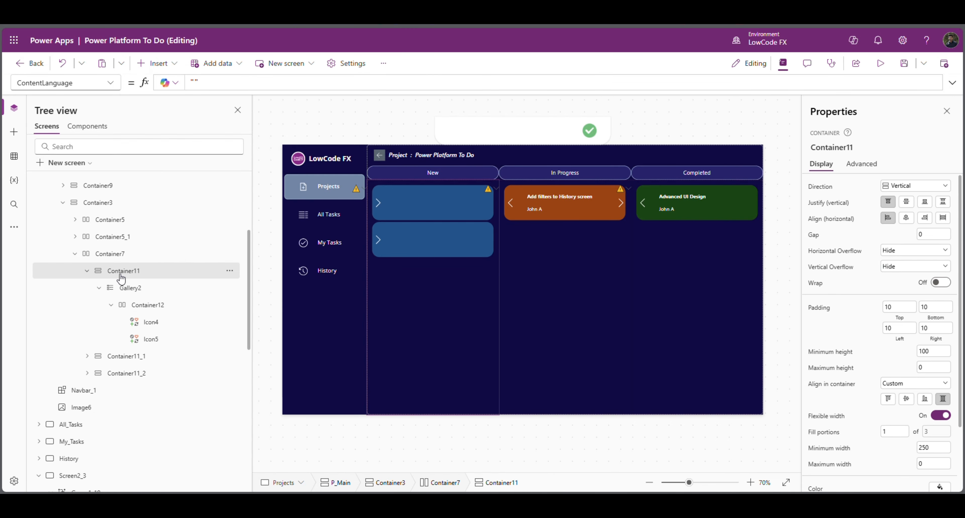
left_click(119, 289)
left_click(124, 309)
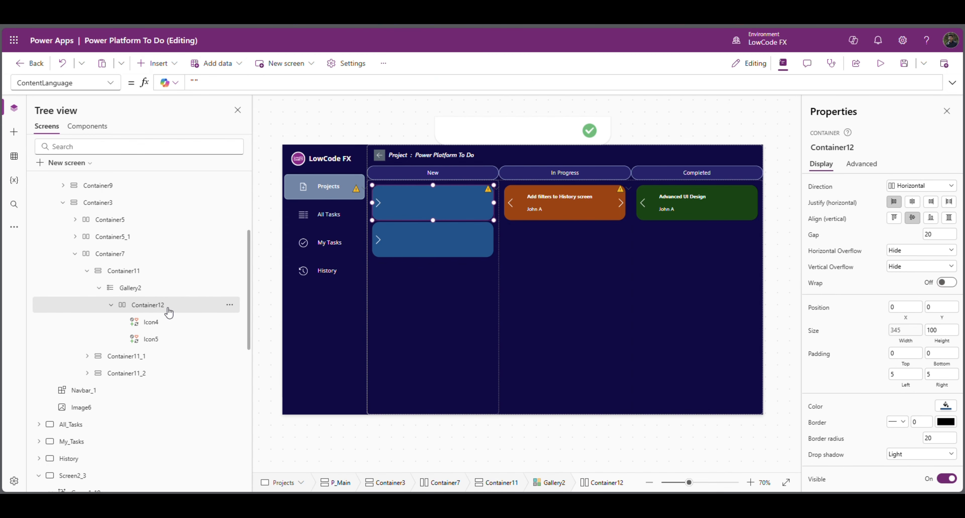
left_click(945, 405)
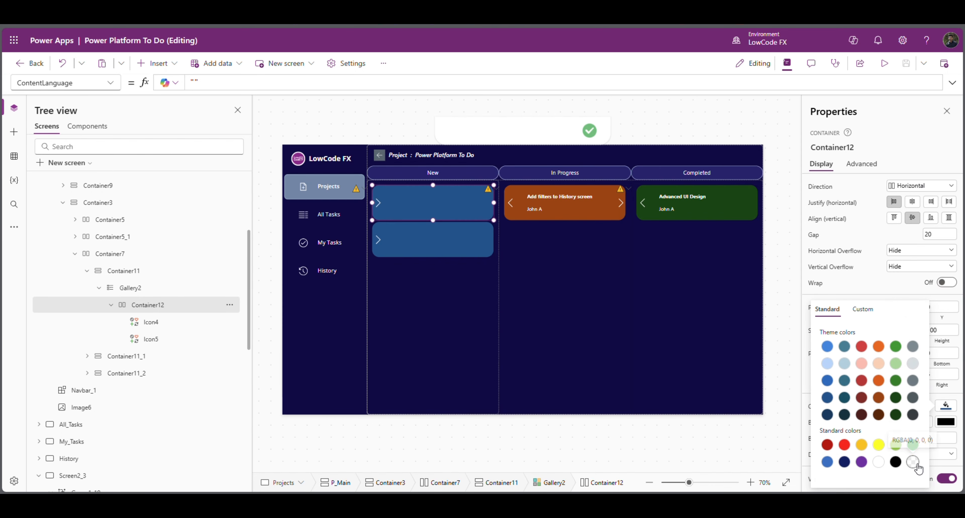
left_click(917, 468)
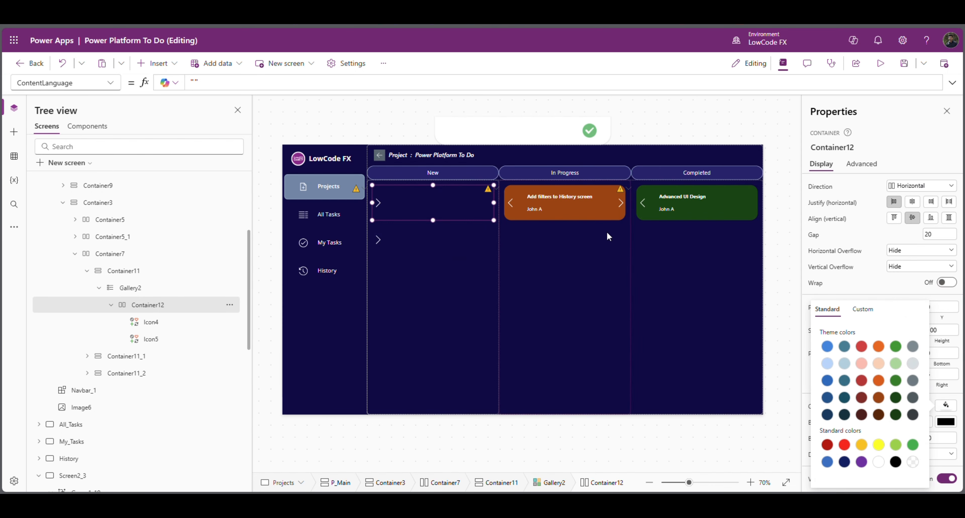
- Make the fills of the card containers in the In Progress and Completed galleries transparent
left_click(561, 204)
left_click(944, 407)
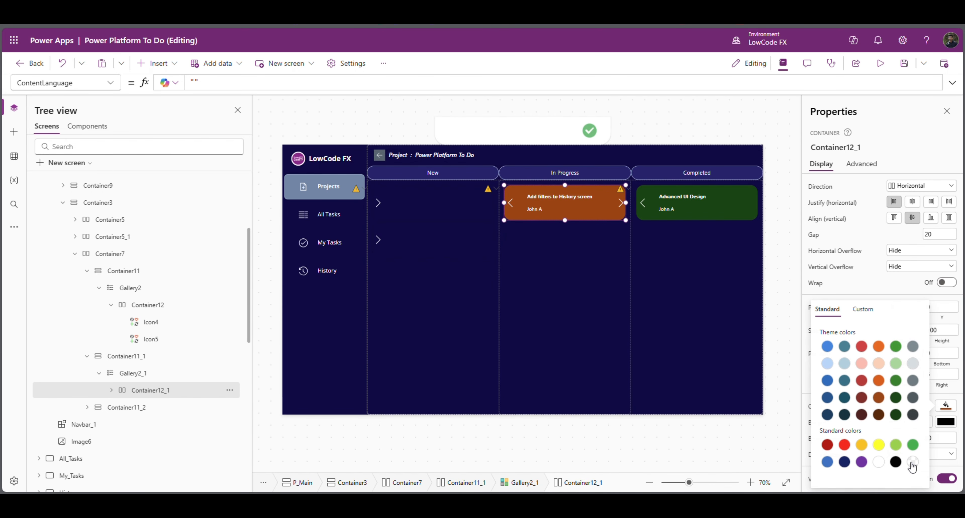
left_click(913, 462)
left_click(744, 215)
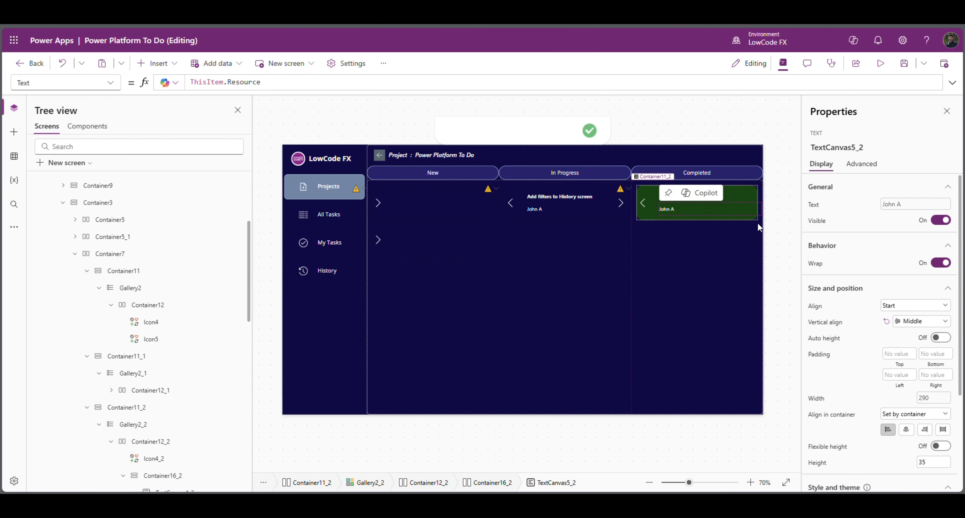
left_click(756, 220)
left_click(945, 406)
left_click(912, 462)
- Delete the containers holding the task name and resource texts from the In Progress and Completed galleries
left_click(571, 218)
key("Delete")
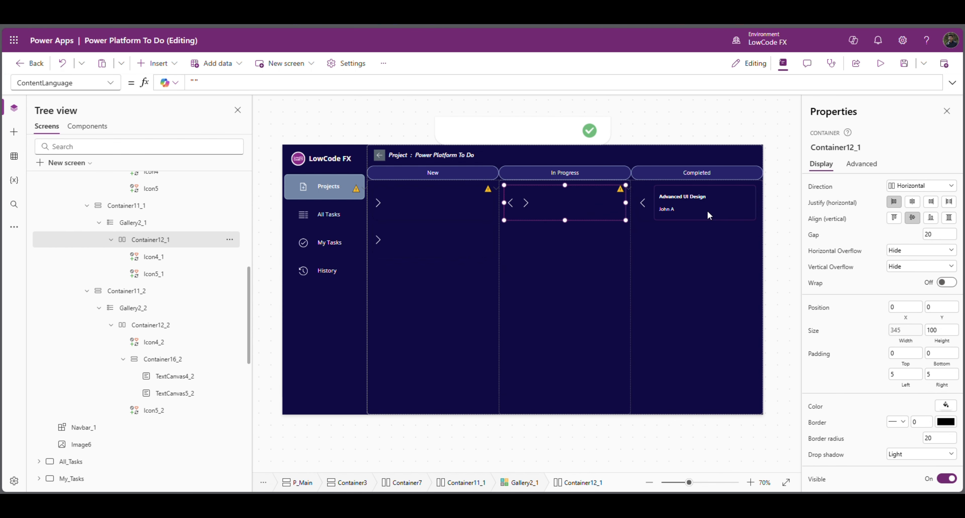
left_click(699, 217)
left_click(699, 219)
key("Delete")
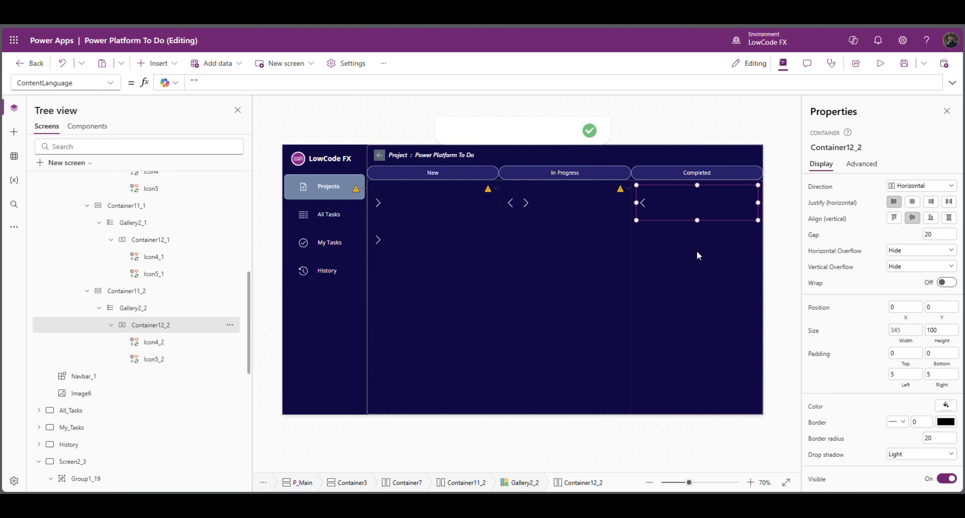
- Insert an image into Container12 of the New column's gallery and place it between Icon4 and Icon5
left_click(430, 208)
scroll(140, 321, "up", 6)
scroll(142, 318, "down", 2)
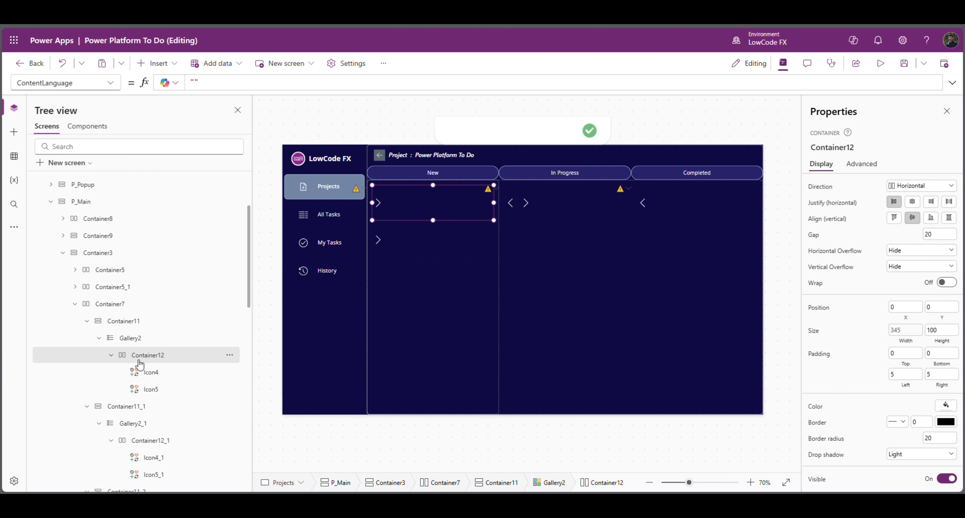
left_click(164, 70)
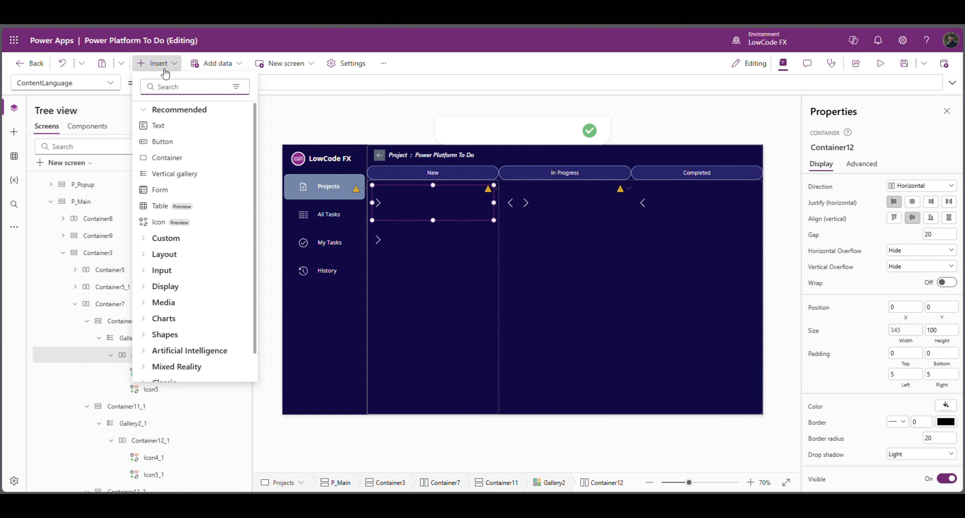
type("ima")
left_click(165, 126)
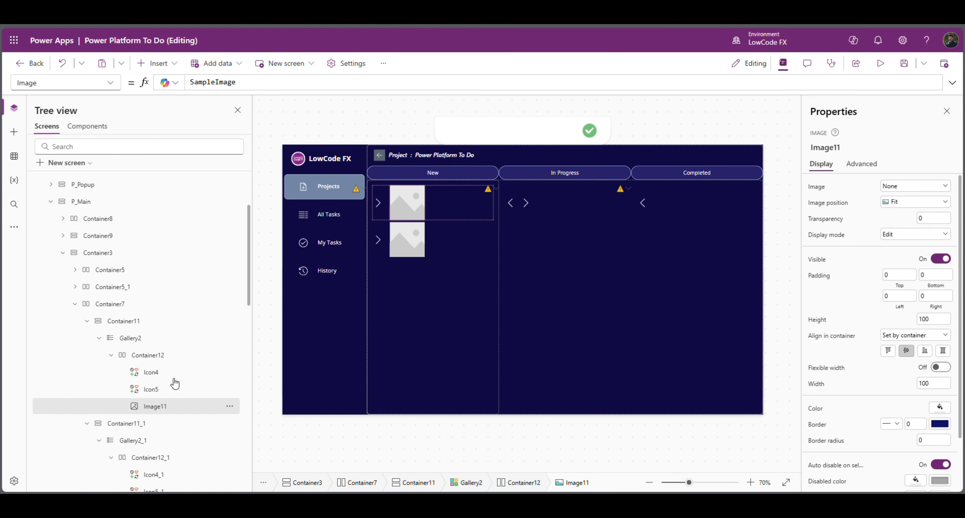
left_click_drag(156, 406, 186, 379)
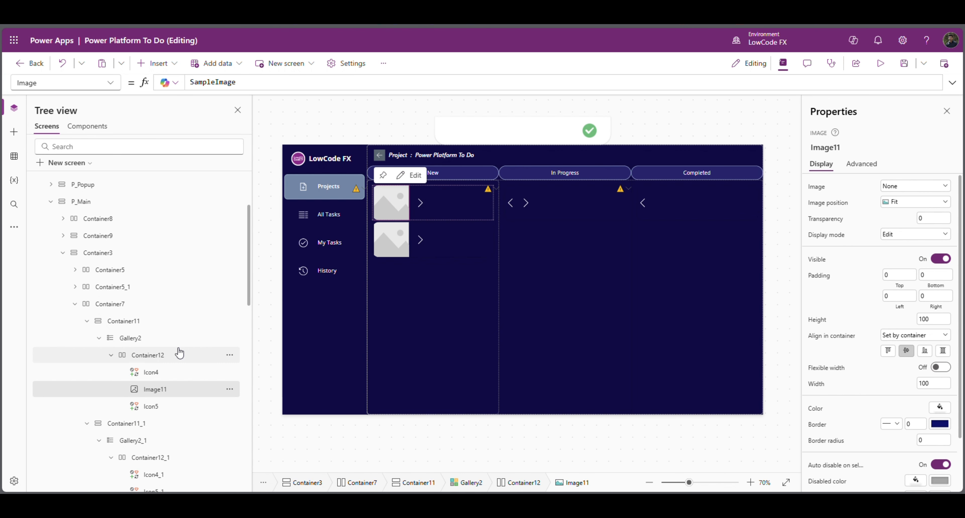
- Set the template size of the New column's gallery to 150
left_click(141, 340)
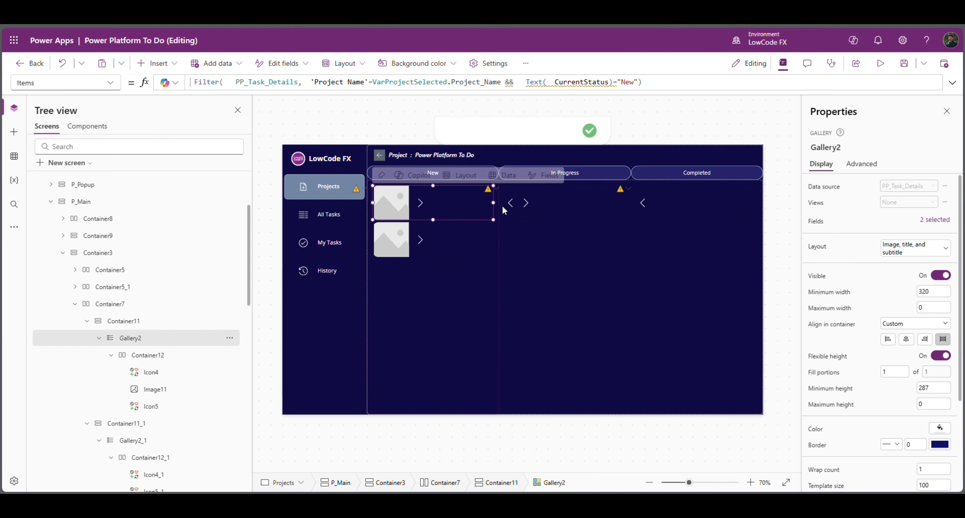
scroll(872, 362, "down", 3)
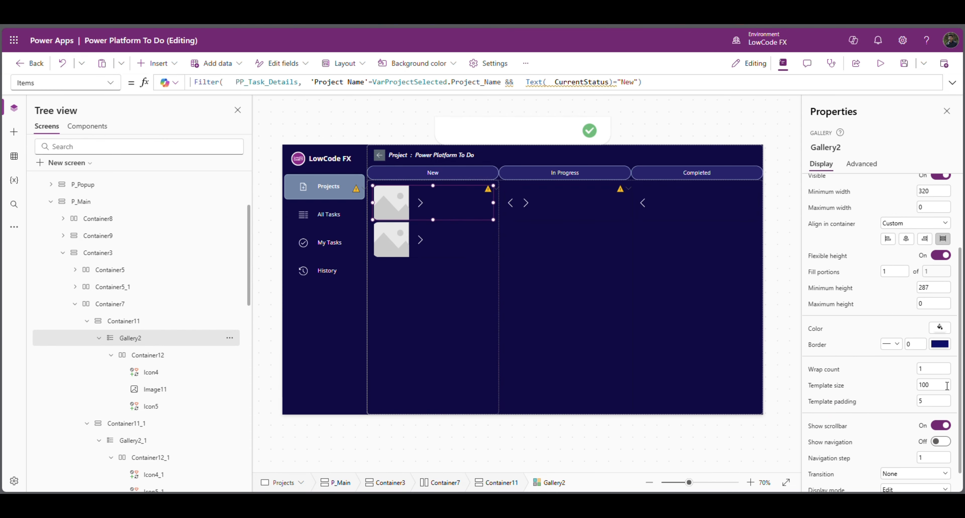
type("150")
key("Return")
- Set the height of Image11 in the New column to the formula Parent.Height
left_click(389, 207)
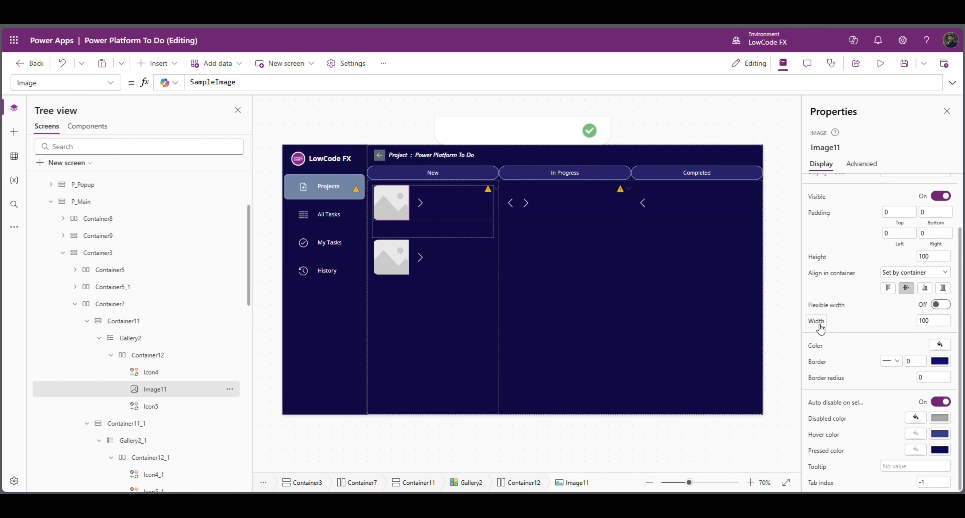
left_click(821, 262)
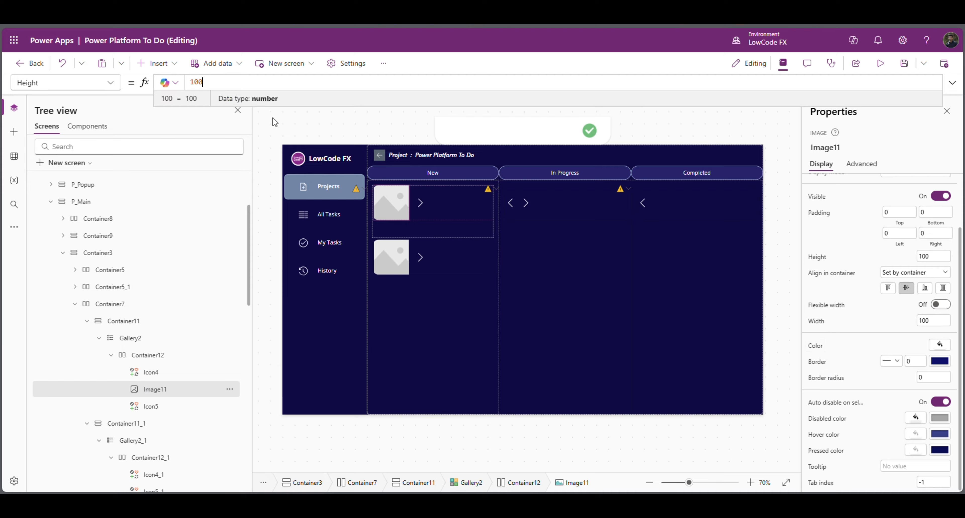
type("pare")
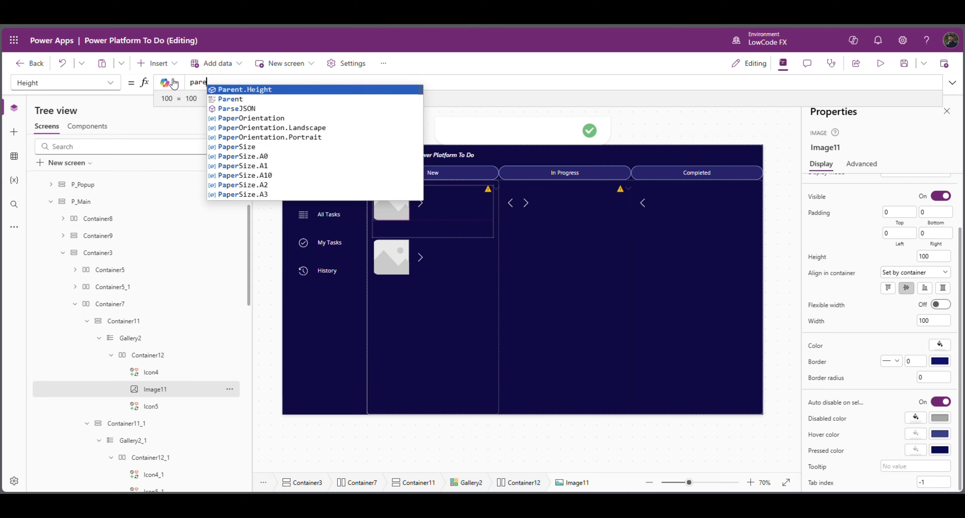
key("Tab")
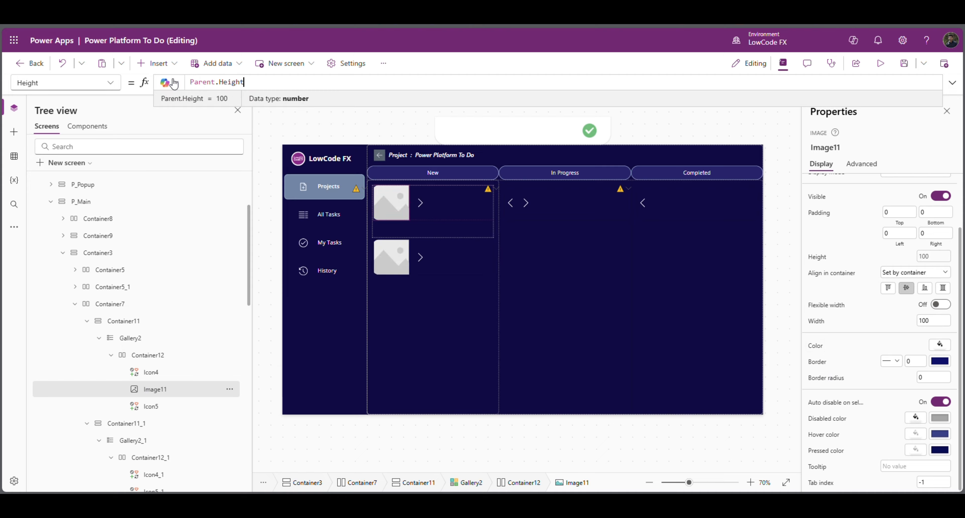
- Set the height of Container12 in the New column's gallery to Parent.TemplateHeight
left_click(167, 358)
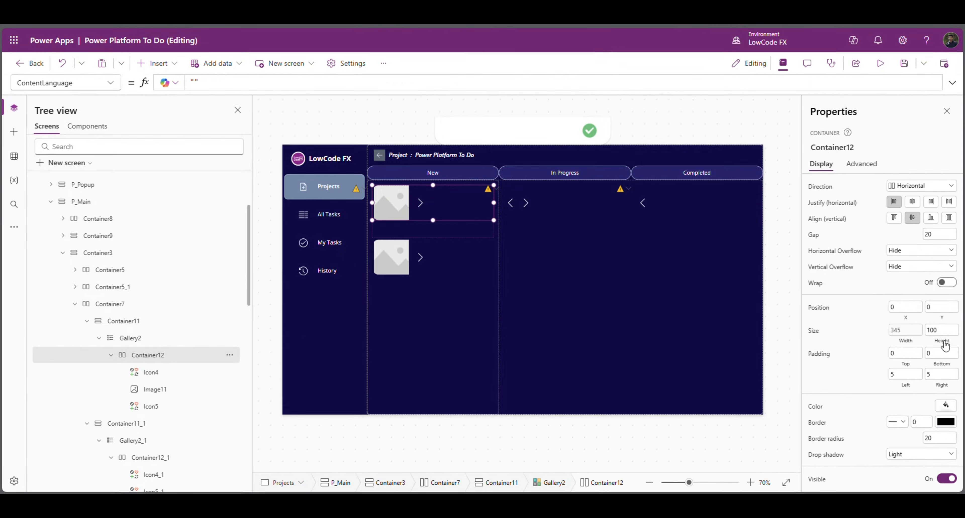
left_click(942, 331)
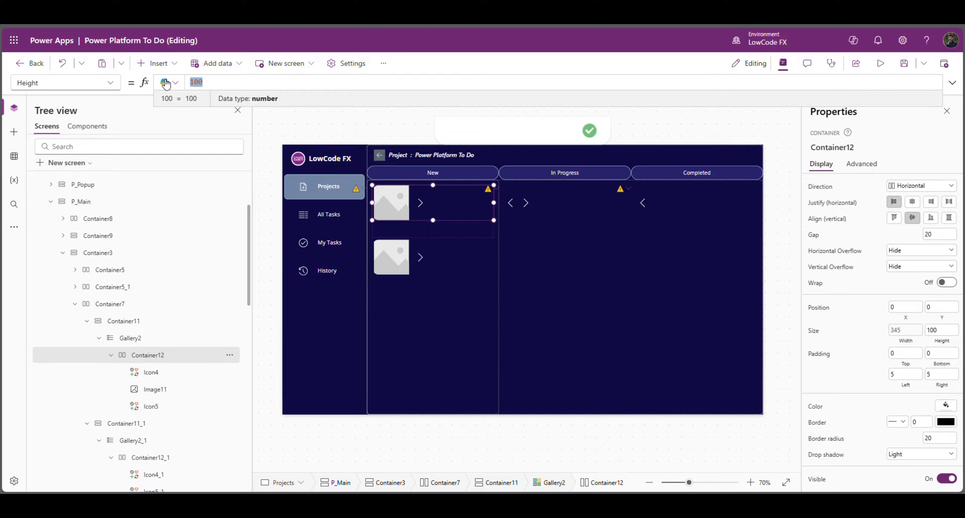
type("pare")
key("Tab")
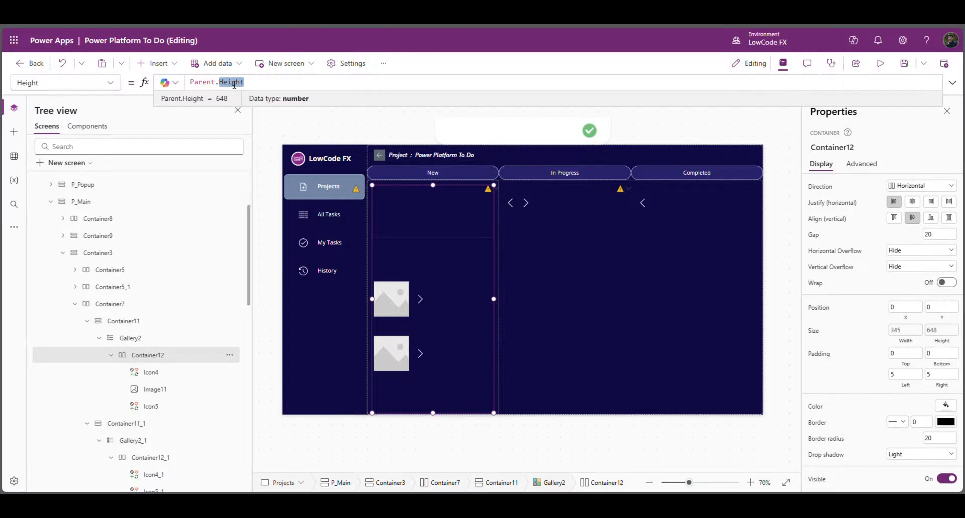
type("t")
key("Tab")
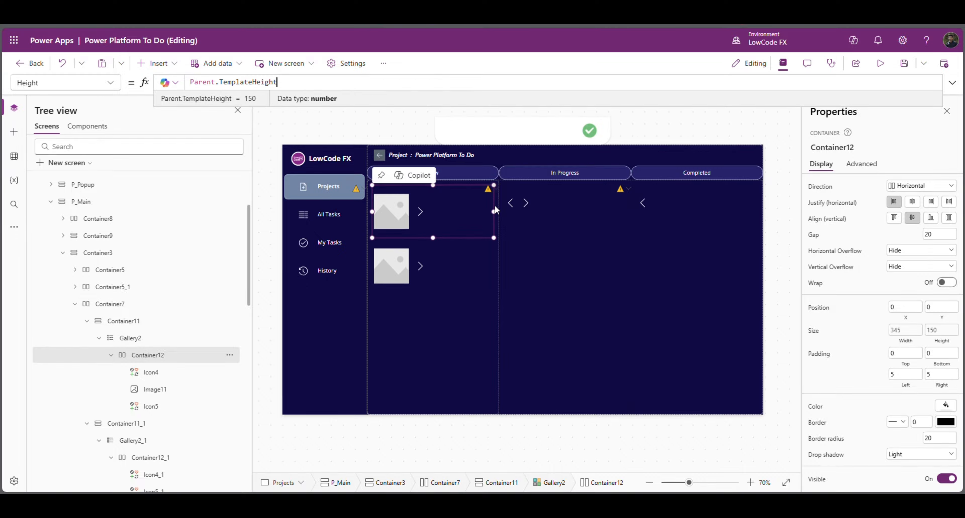
- Set the width of the New column's image to Parent.Width-50
left_click(405, 225)
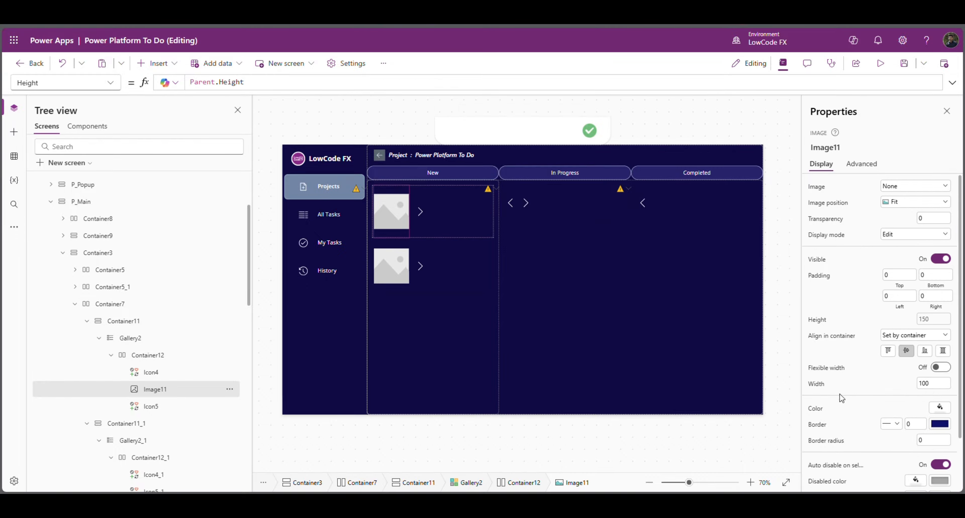
left_click(817, 384)
left_click(266, 83)
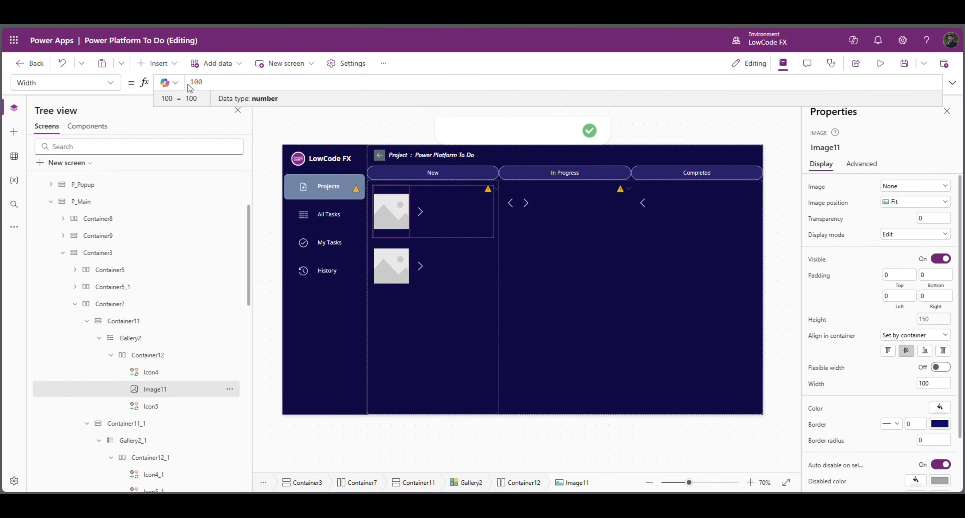
type("pa")
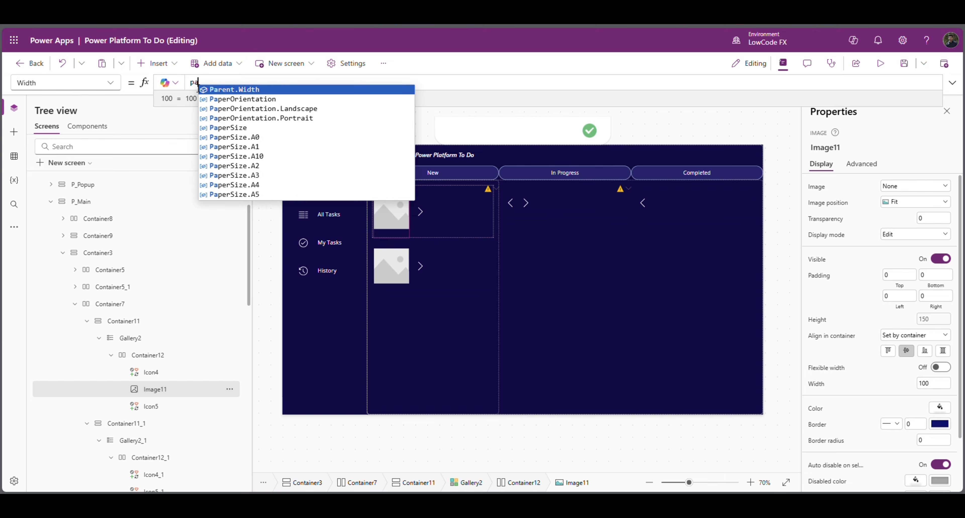
key("Tab")
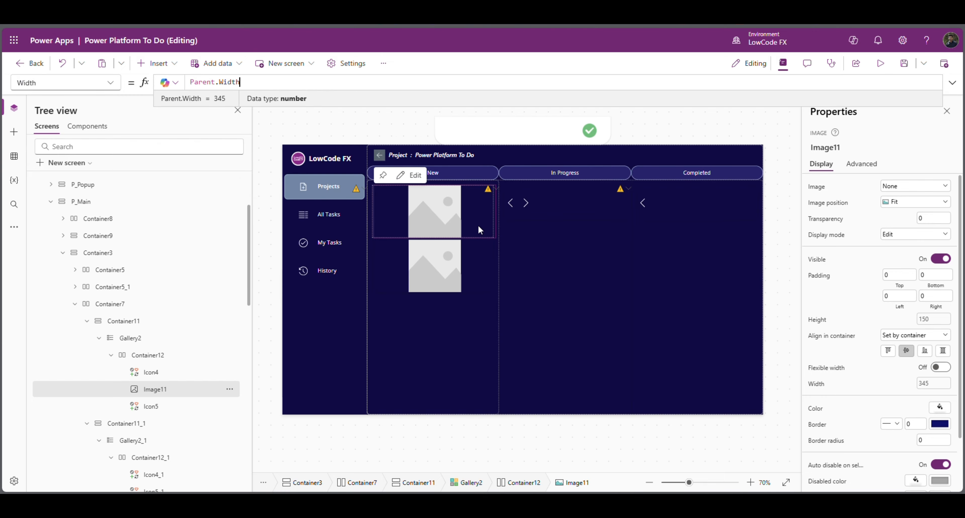
type("-50")
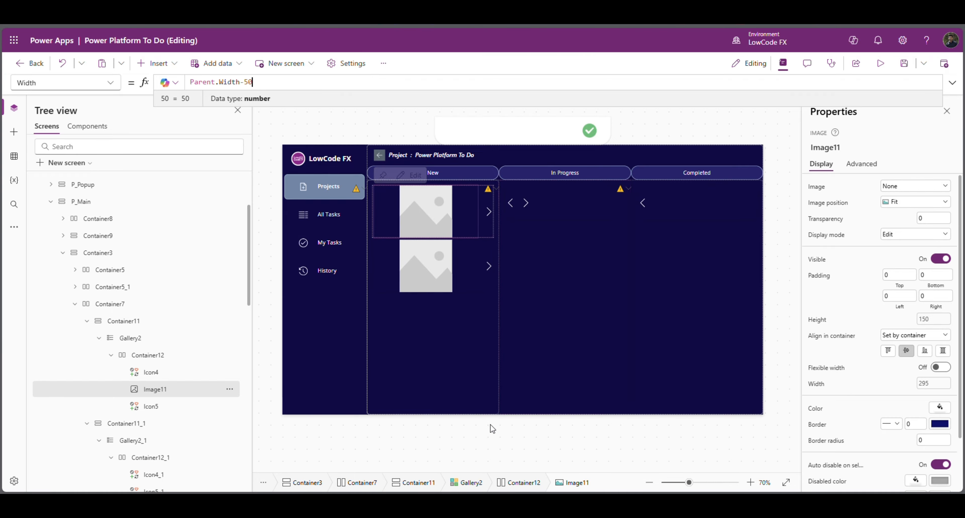
left_click(488, 408)
- Set all the padding values of Container11, which holds the New column's gallery, to 0
left_click(135, 329)
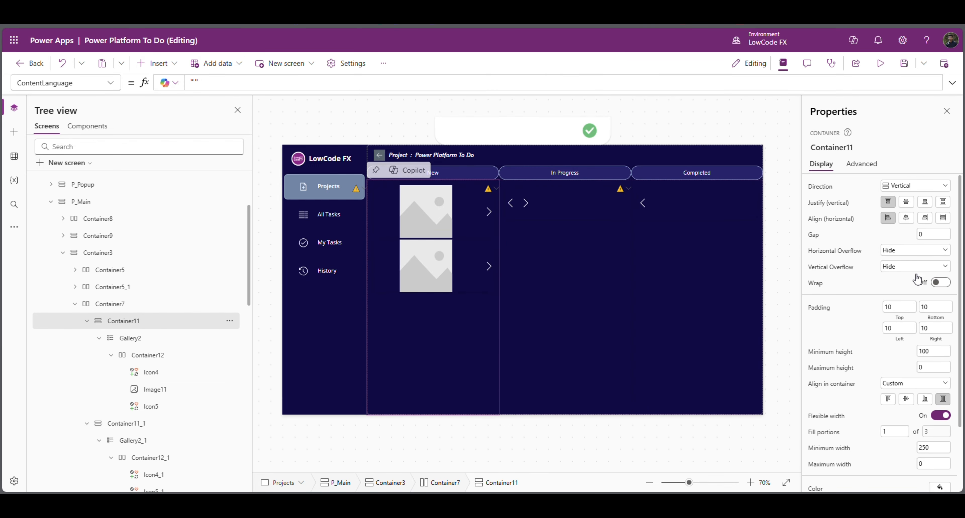
left_click(898, 307)
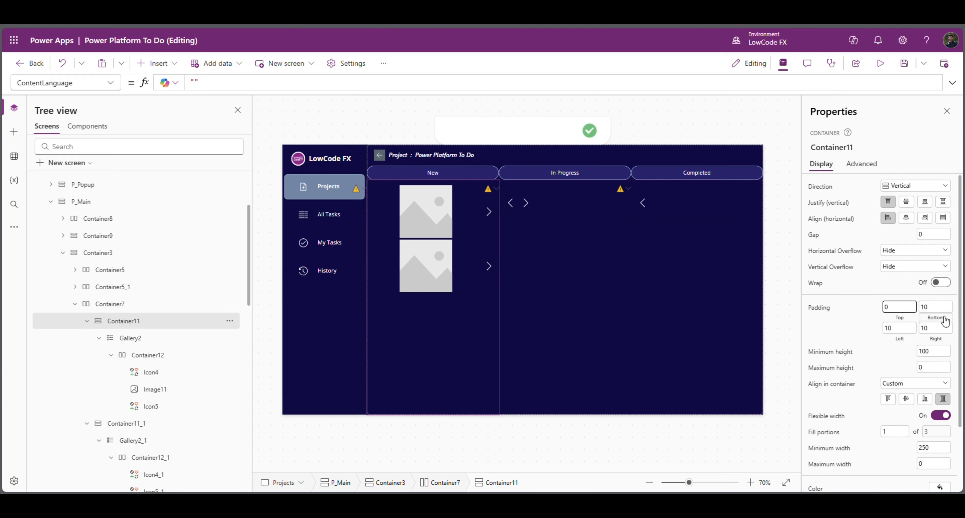
left_click_drag(945, 309, 851, 329)
type("0")
key("Return")
- Remove the padding around the In Progress gallery and size it with Parent.Width as width and Parent.Height as height
left_click(575, 337)
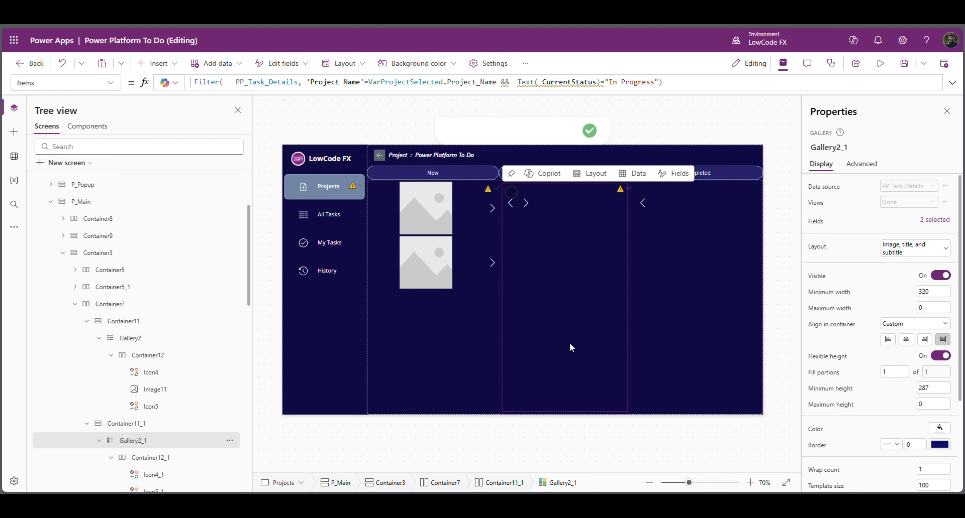
left_click(132, 425)
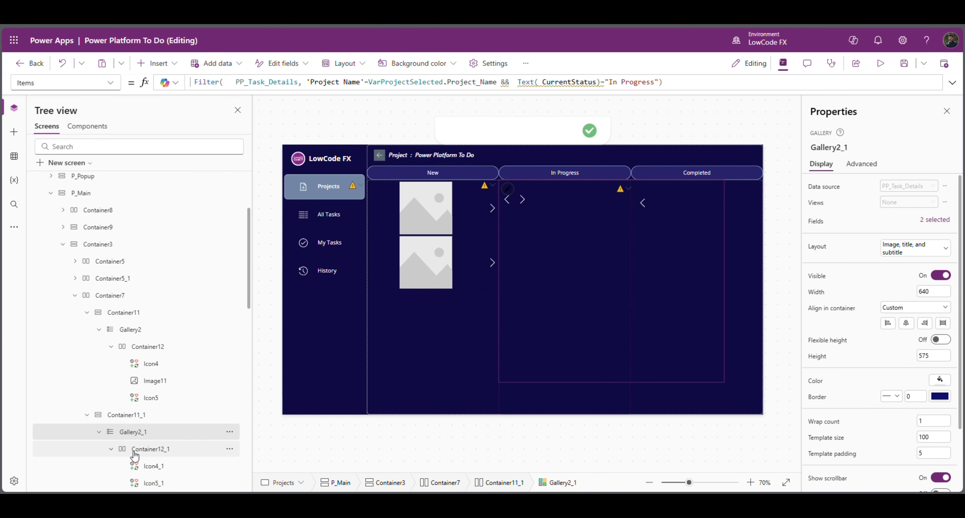
scroll(133, 456, "down", 2)
left_click(142, 316)
left_click(145, 332)
left_click(816, 292)
type("Parent.Width")
left_click_drag(206, 83, 171, 83)
left_click(534, 368)
left_click(817, 357)
type("Parent.Height")
- Give the In Progress gallery a template size of 150 and set Container12_1's height to Parent.TemplateHeight
left_click(159, 352)
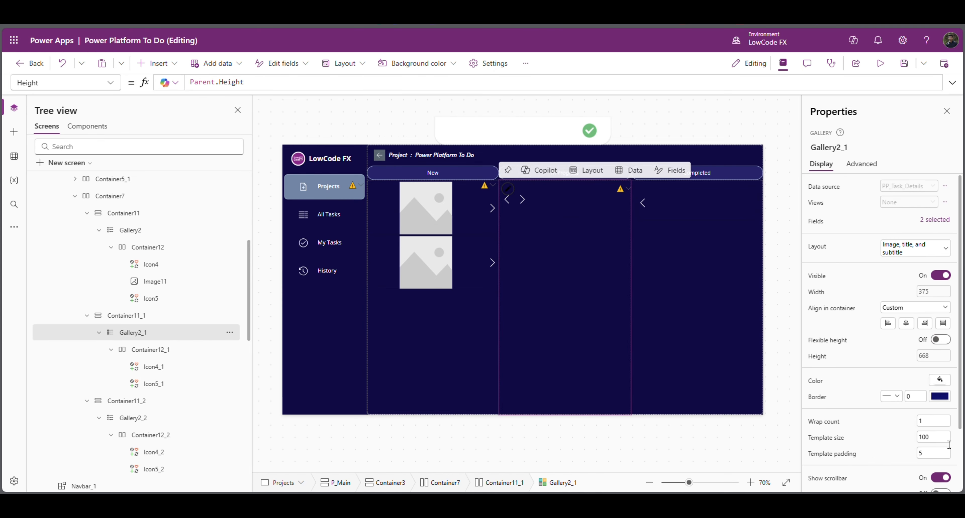
double_click(230, 82)
type("TemplateHeight")
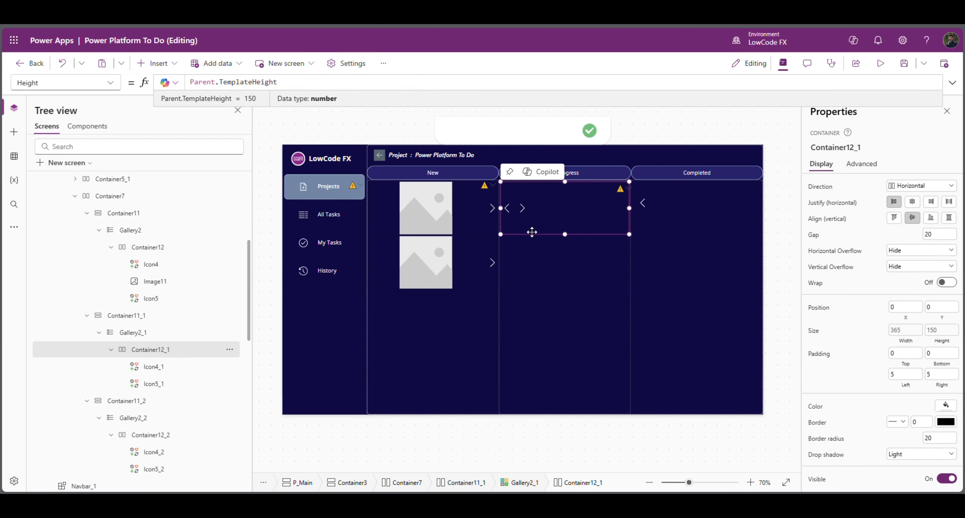
- Insert an image into Container12_1 of the In Progress gallery and place it between Icon4_1 and Icon5_1
left_click(532, 232)
left_click(176, 65)
type("image")
left_click(164, 126)
left_click_drag(157, 402, 161, 391)
- Set the width of the In Progress column's image to Parent.Width-100
left_click(815, 385)
left_click_drag(206, 82, 171, 83)
type("Parent.Width-100")
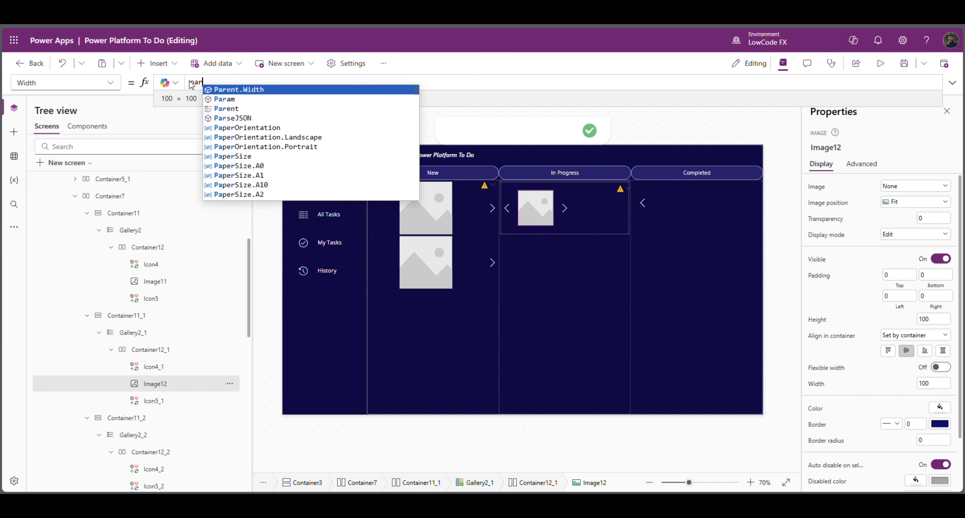
left_click(507, 208)
left_click(468, 318)
- Try Parent.Width-30 as the width of the New column's image and undo the change
left_click(426, 208)
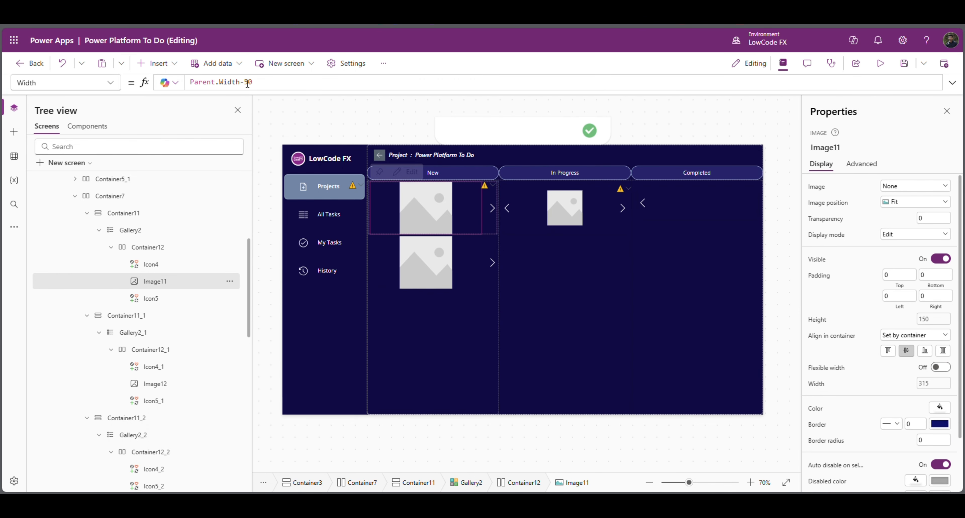
double_click(251, 82)
type("30")
key("ctrl+z")
- Set the height of the In Progress column's image to Parent.Height
left_click(565, 208)
left_click(817, 320)
double_click(204, 83)
type("Parent.Height")
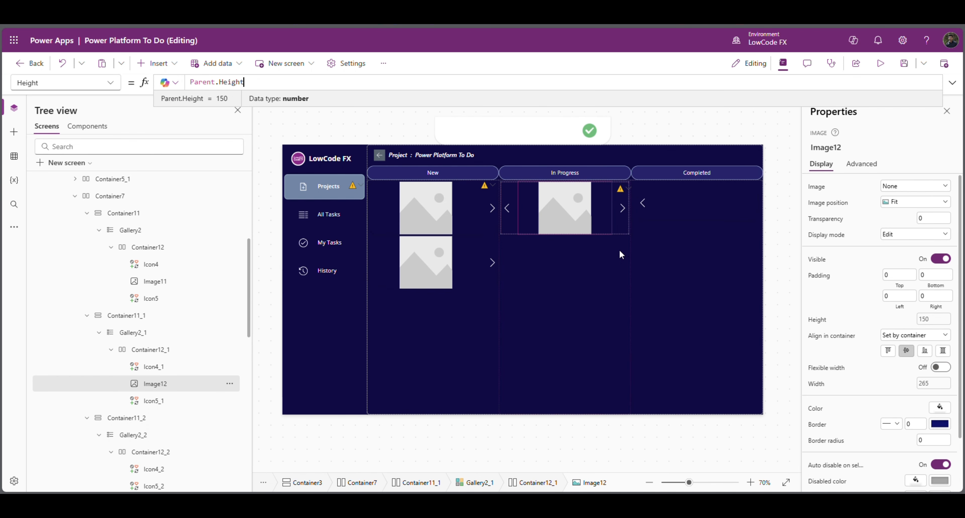
- Remove the padding of Container11_2 around the Completed gallery and give that gallery a template size of 150
left_click(692, 244)
left_click(187, 419)
left_click(895, 328)
left_click(874, 319)
left_click(641, 202)
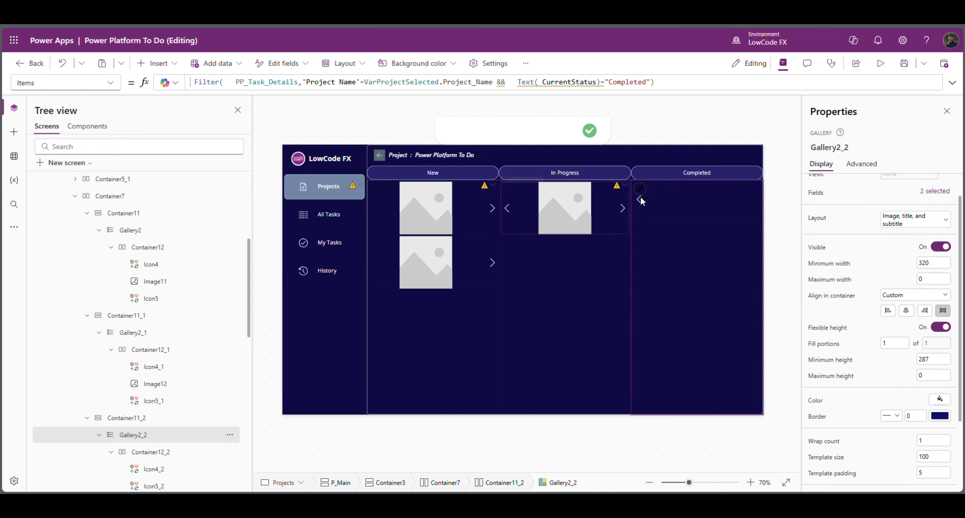
scroll(898, 376, "down", 3)
- Set the height of Container12_2 in the Completed gallery to Parent.TemplateHeight
left_click(674, 210)
left_click(940, 340)
double_click(199, 82)
type("Parent.Height")
key("ctrl+z")
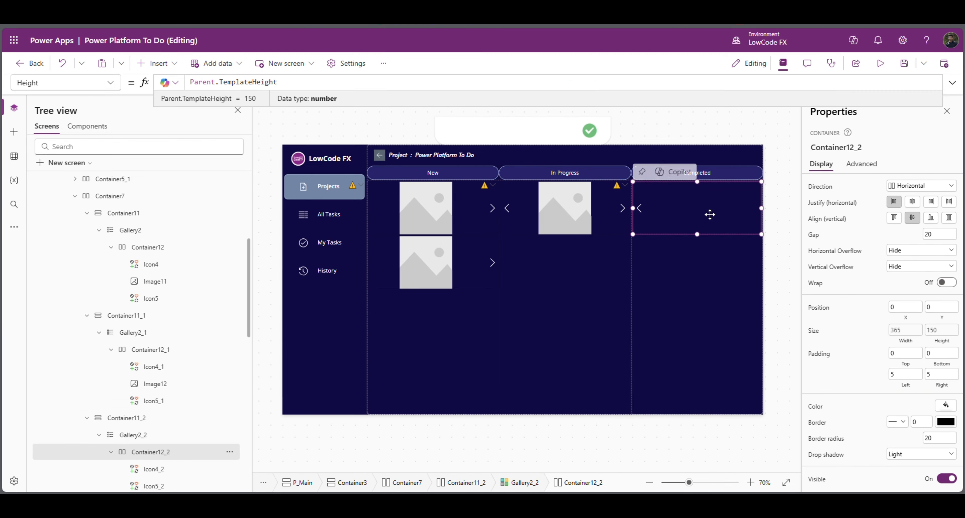
- Insert an image into Container12_2 of the Completed gallery and place it between Icon4_2 and Icon5_2
scroll(169, 266, "down", 4)
left_click(172, 64)
type("image")
left_click(161, 125)
left_click_drag(161, 303, 164, 279)
- Set the Completed column image's height to Parent.Height and its width to Parent.Width-50
left_click(816, 320)
double_click(197, 82)
type("Parent.Height")
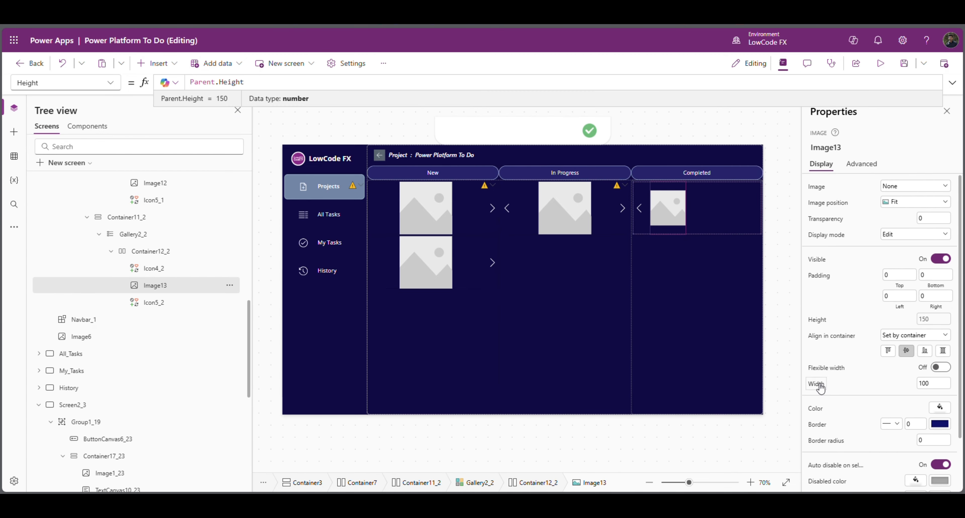
left_click(817, 385)
double_click(198, 83)
type("Parent.Width-50")
left_click(375, 126)
- Replace SampleImage in the Image property of the New column's image with the copied EncodeUrl SVG task card formula
left_click(460, 221)
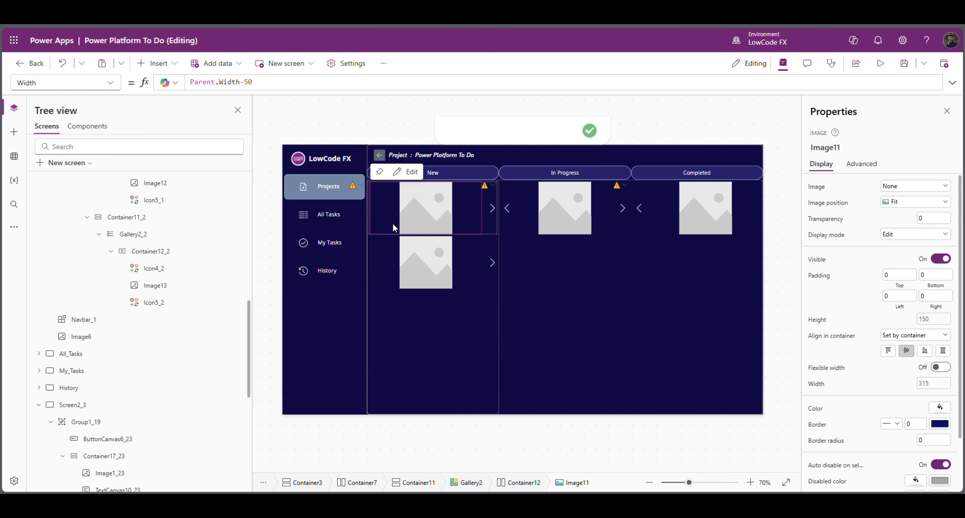
left_click(65, 82)
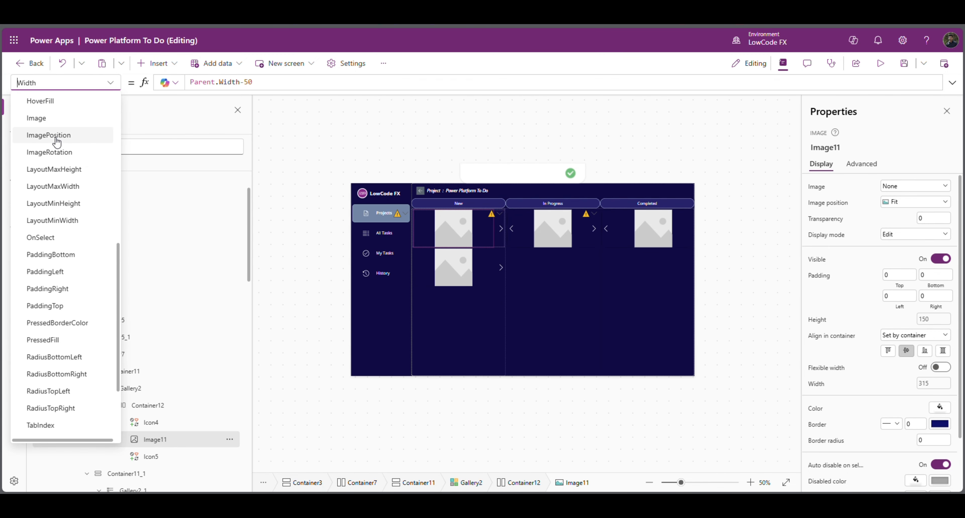
left_click(57, 124)
left_click(208, 84)
double_click(207, 85)
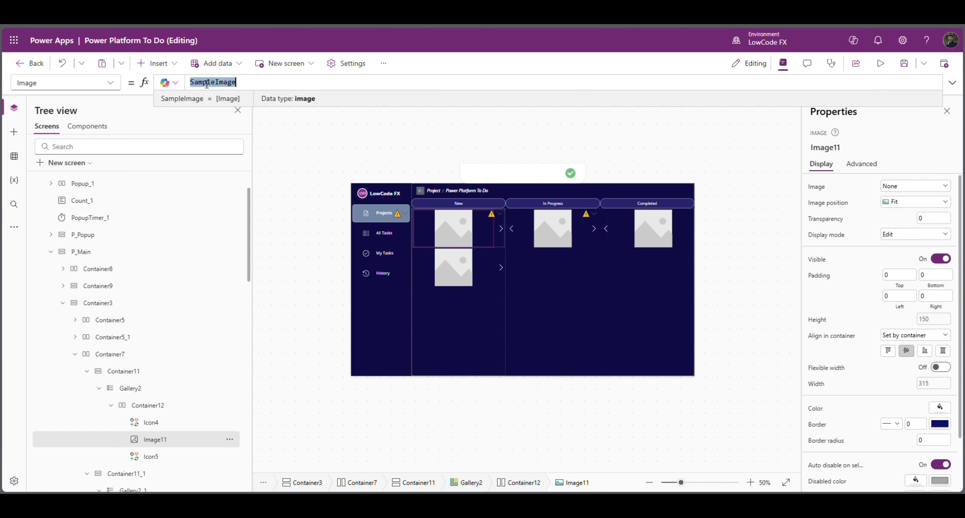
key("BackSpace")
key("ctrl+v")
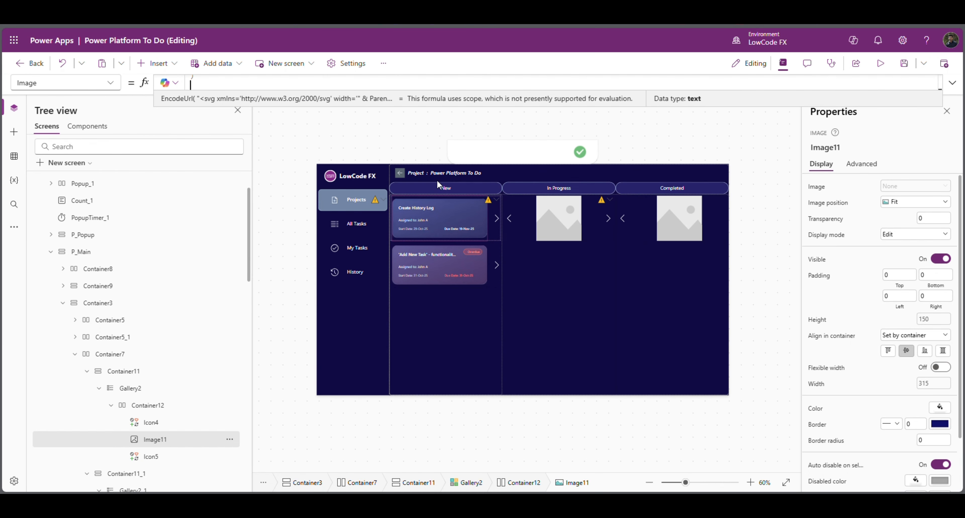
- Replace SampleImage in the Image property of the In Progress column's image with the copied EncodeUrl SVG task card formula
left_click(567, 230)
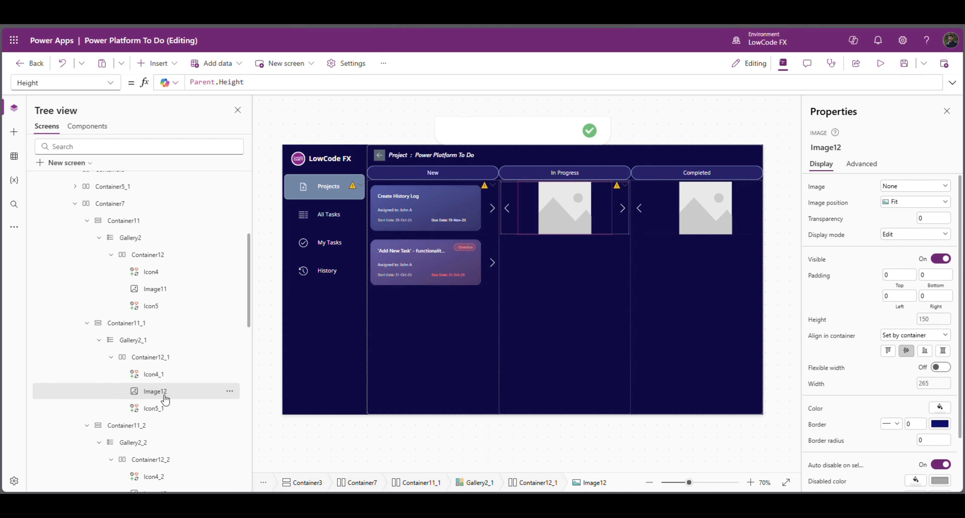
left_click(111, 85)
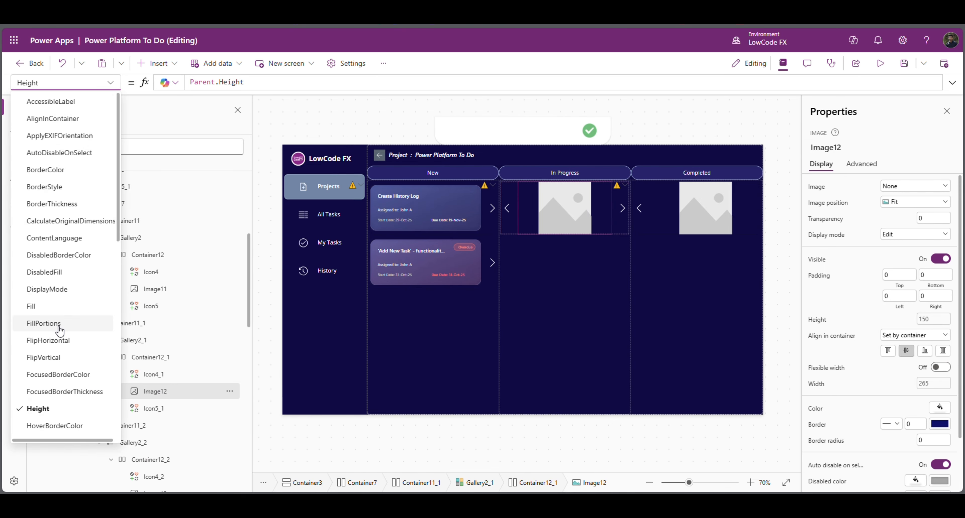
scroll(77, 261, "down", 3)
scroll(77, 270, "down", 1)
left_click(71, 360)
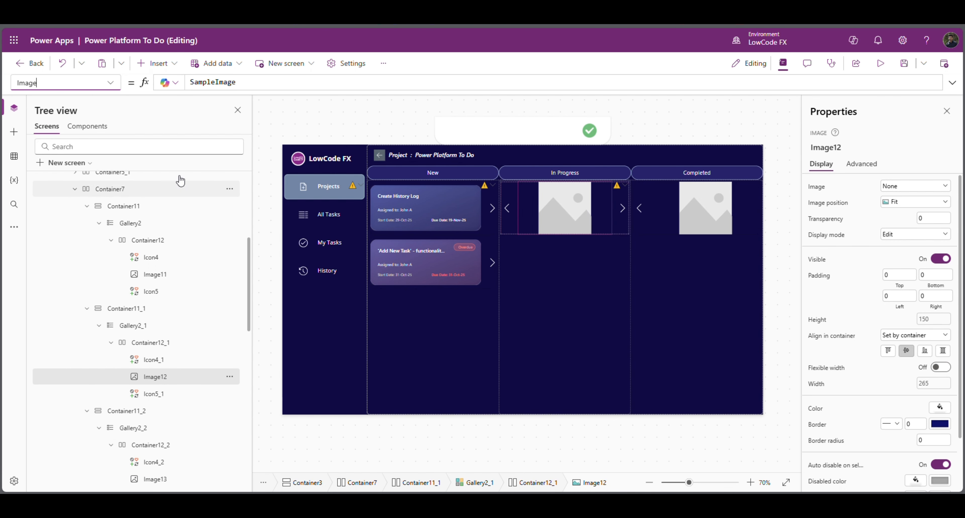
double_click(215, 84)
key("ctrl+v")
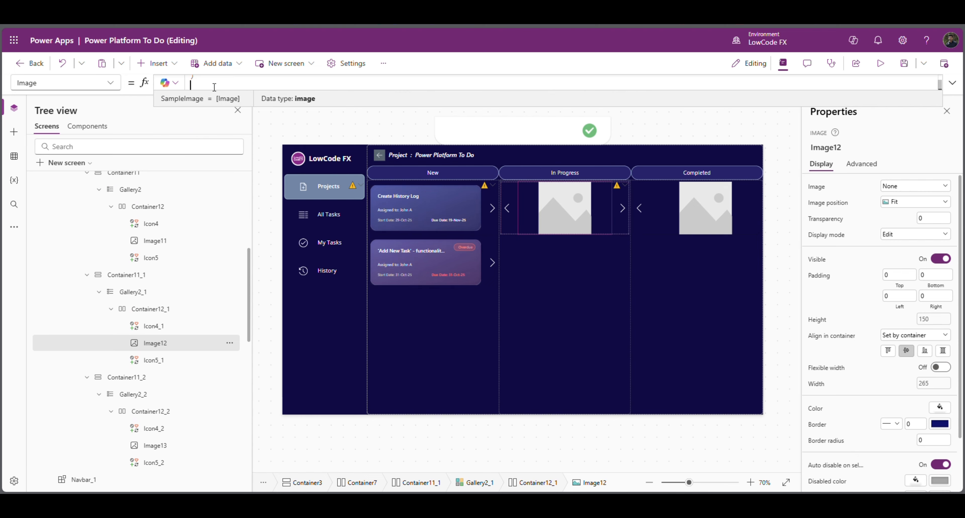
- Replace SampleImage in the Image property of the Completed column's image with the copied EncodeUrl SVG task card formula
scroll(130, 378, "down", 2)
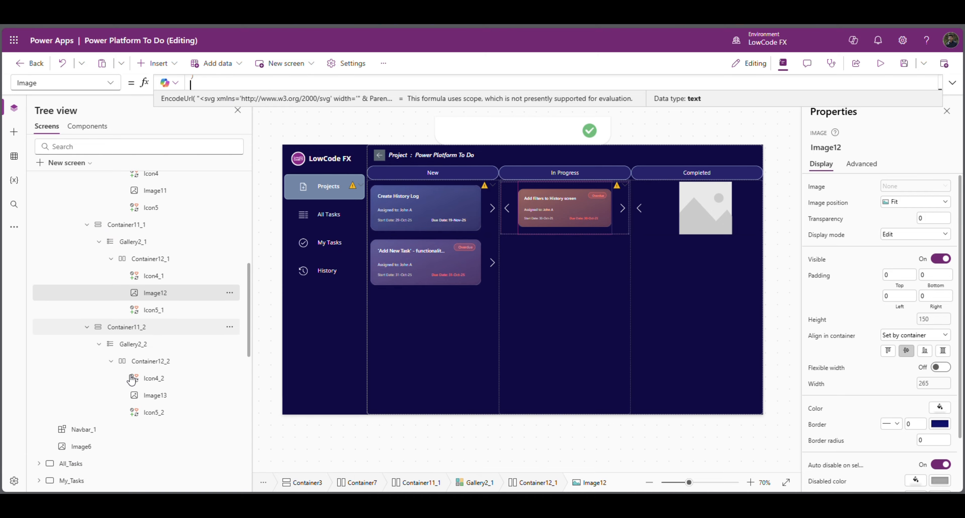
left_click(157, 395)
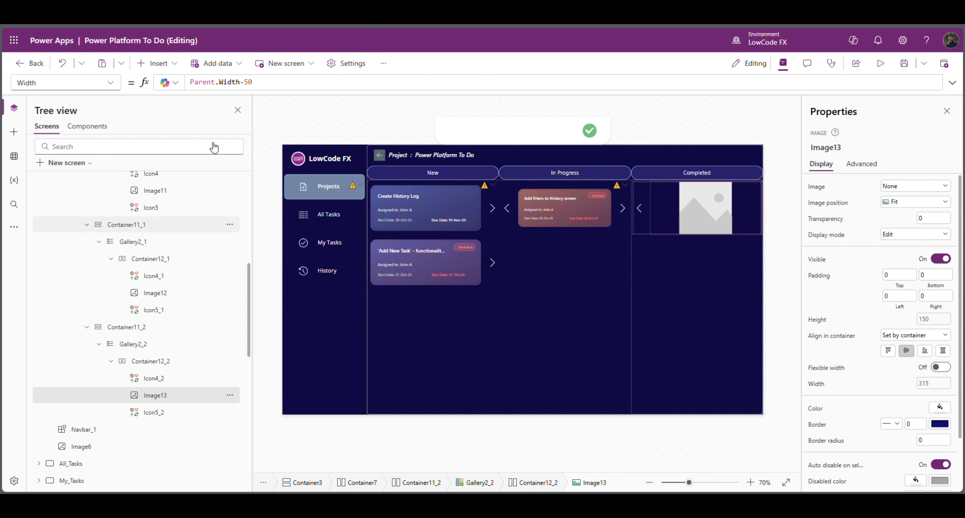
left_click(110, 83)
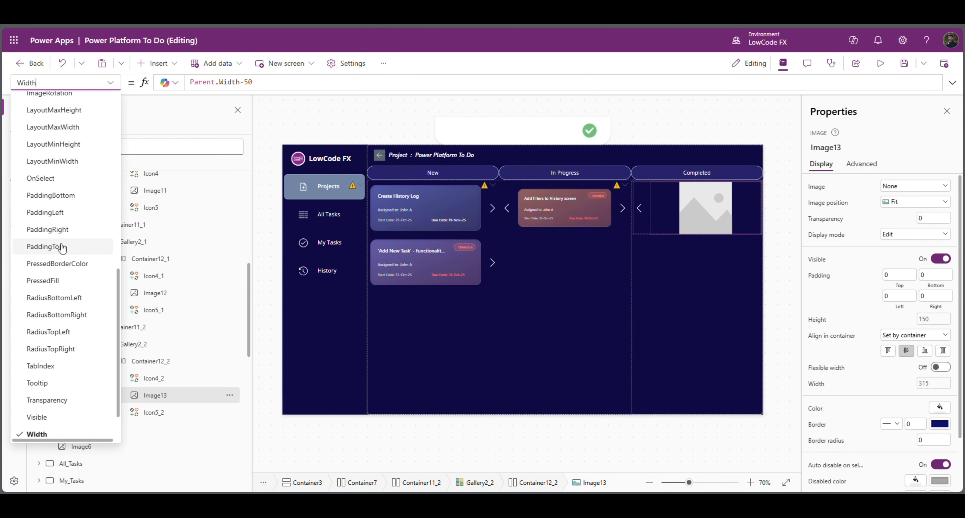
scroll(62, 258, "up", 5)
left_click(62, 267)
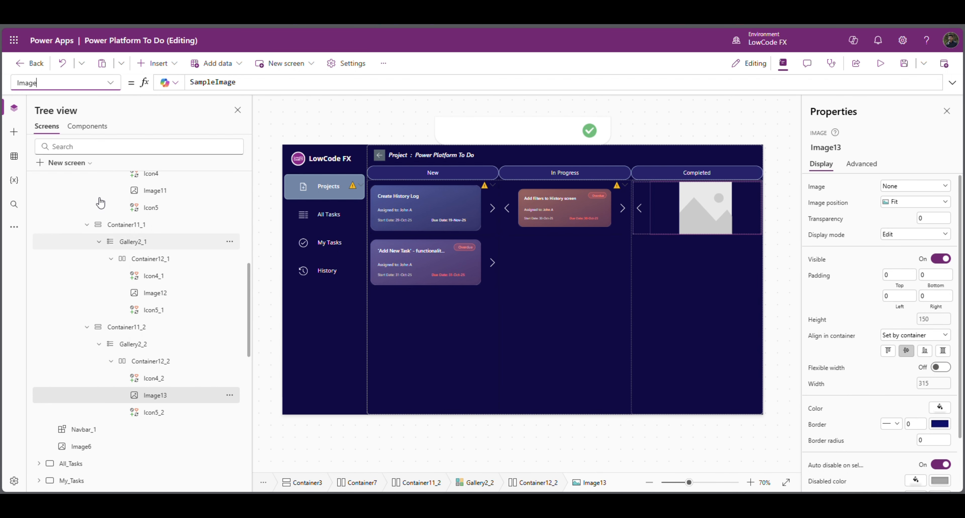
double_click(208, 84)
key("BackSpace")
key("ctrl+v")
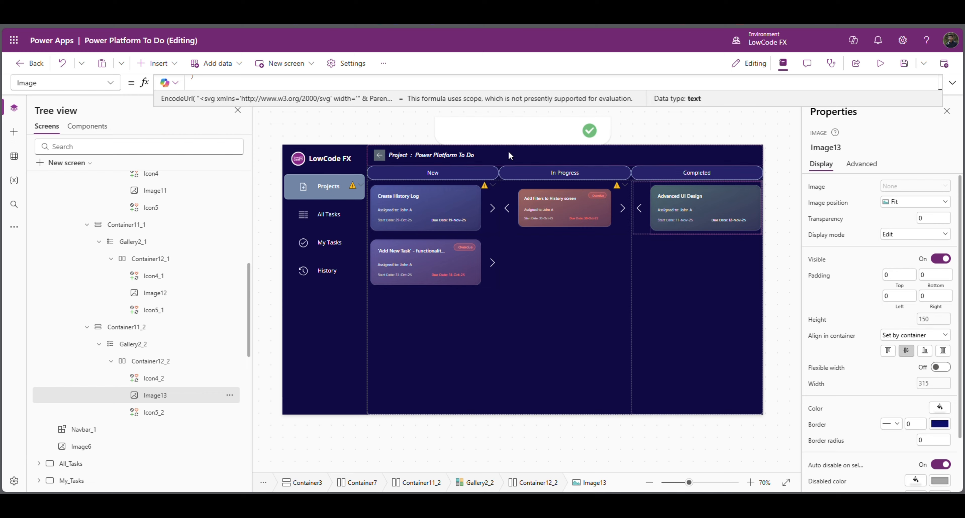
left_click(772, 163)
- Widen the In Progress column's image by reducing the amount subtracted from Parent.Width, and set the gap of Container12_1 to 0
left_click(550, 214)
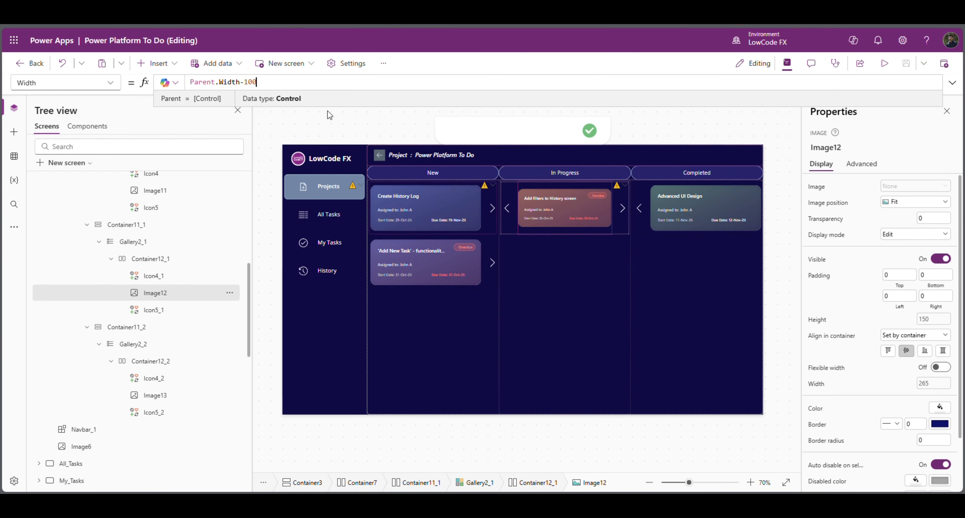
left_click(250, 83)
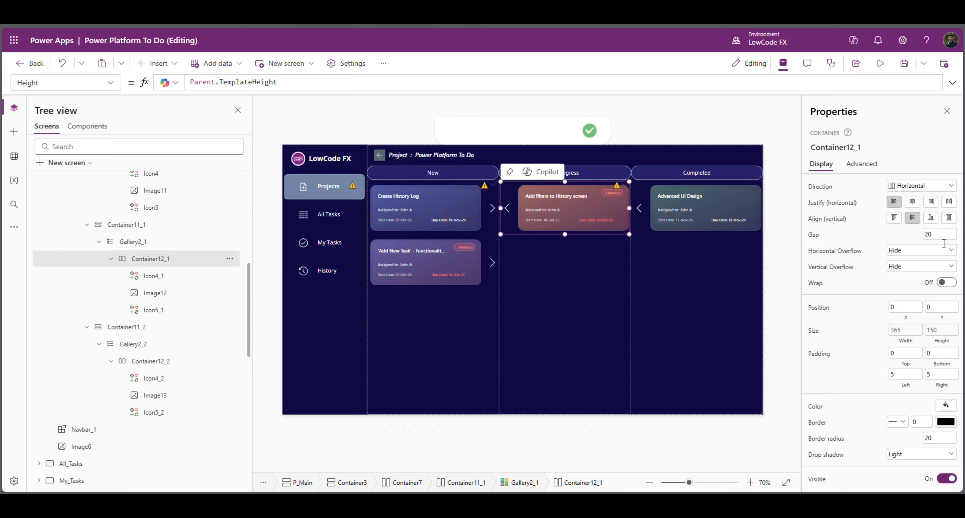
left_click_drag(943, 238, 878, 238)
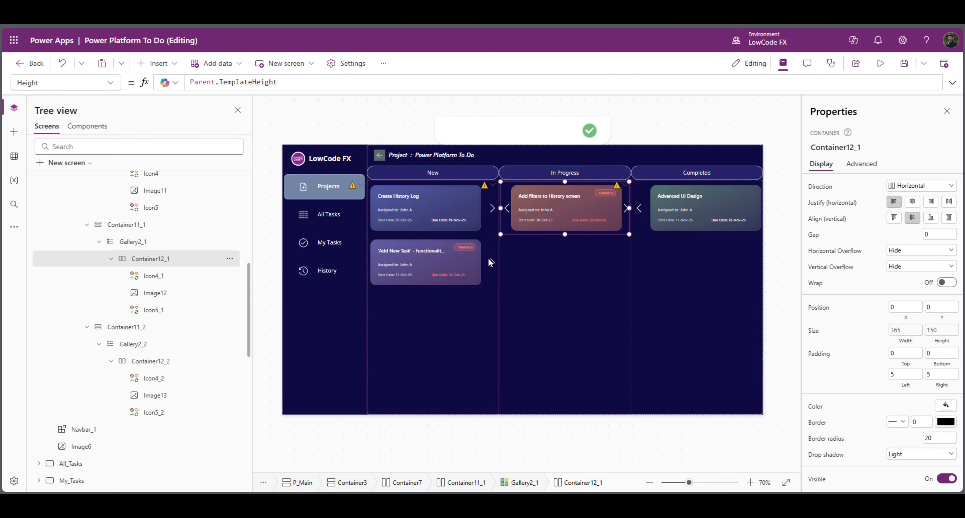
- Try a width of Parent.Width-25 for the New column's image
left_click(472, 288)
left_click(468, 219)
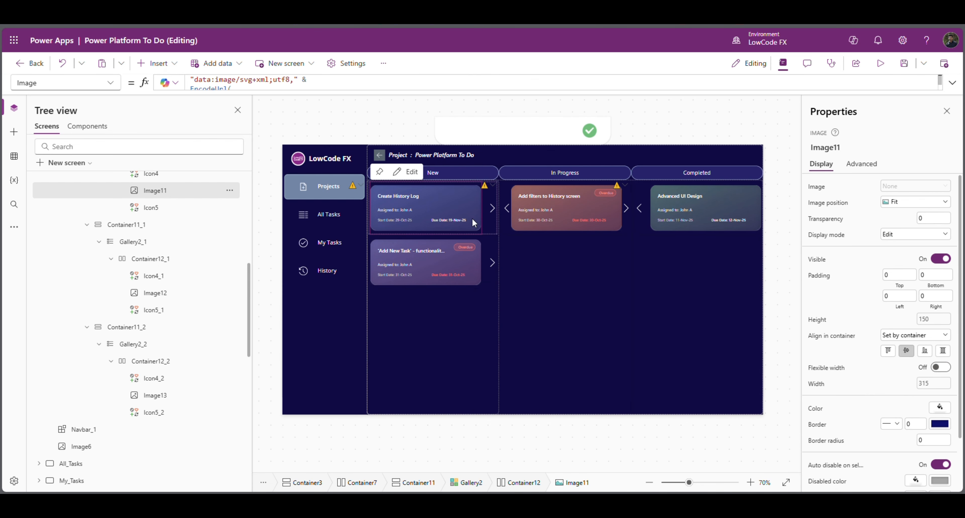
left_click(818, 384)
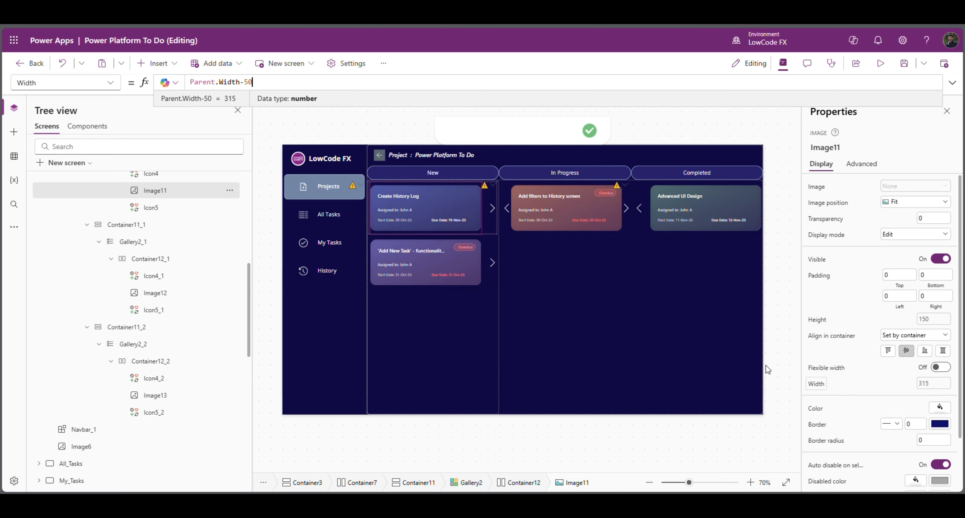
left_click(250, 84)
left_click(261, 86)
type("25")
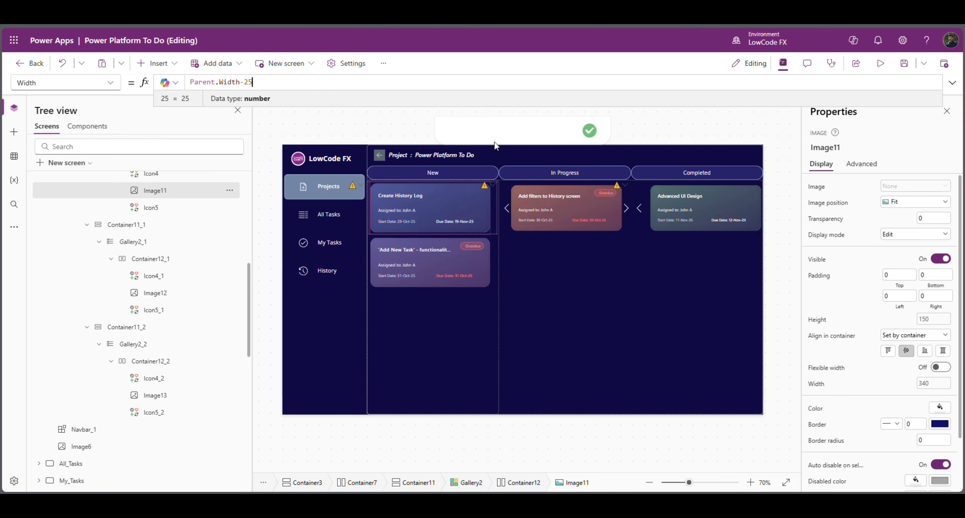
- Remove the gap between the items in Container12 and Container12_2, and check the board in preview
left_click(494, 231)
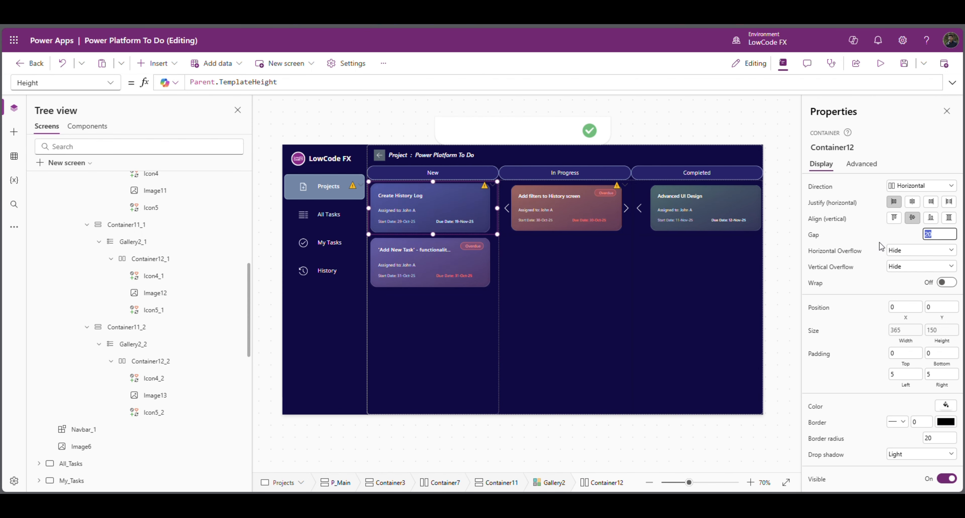
left_click(649, 227)
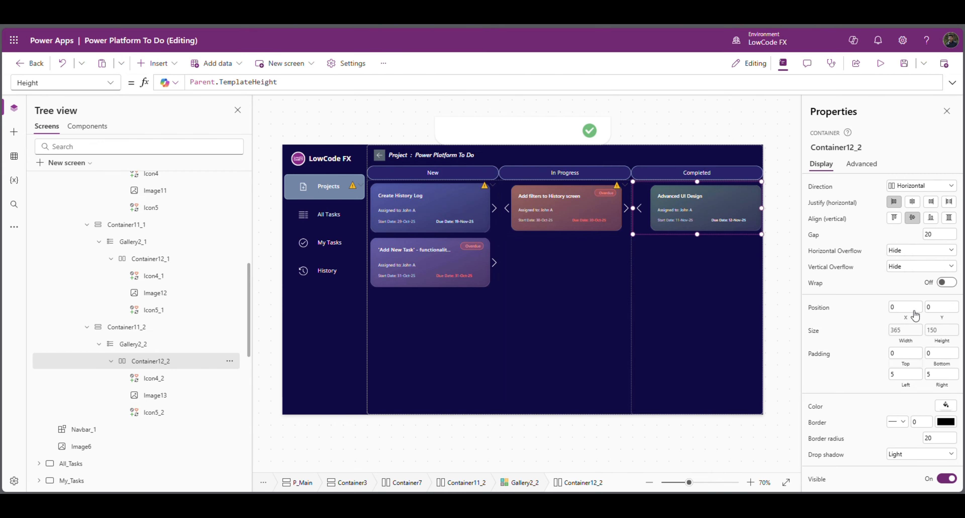
left_click(876, 242)
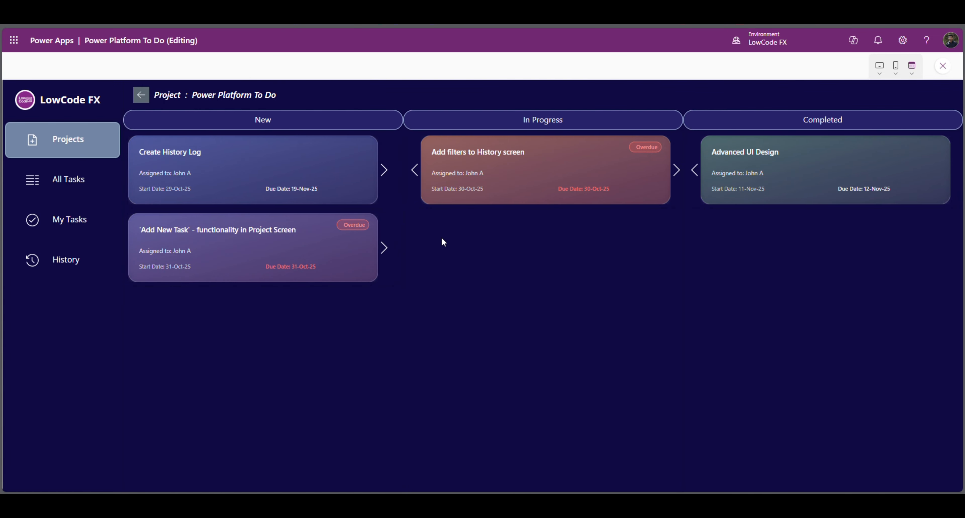
key("Escape")
- Hide the New, In Progress and Completed header text controls by turning off their visibility together
left_click(435, 173)
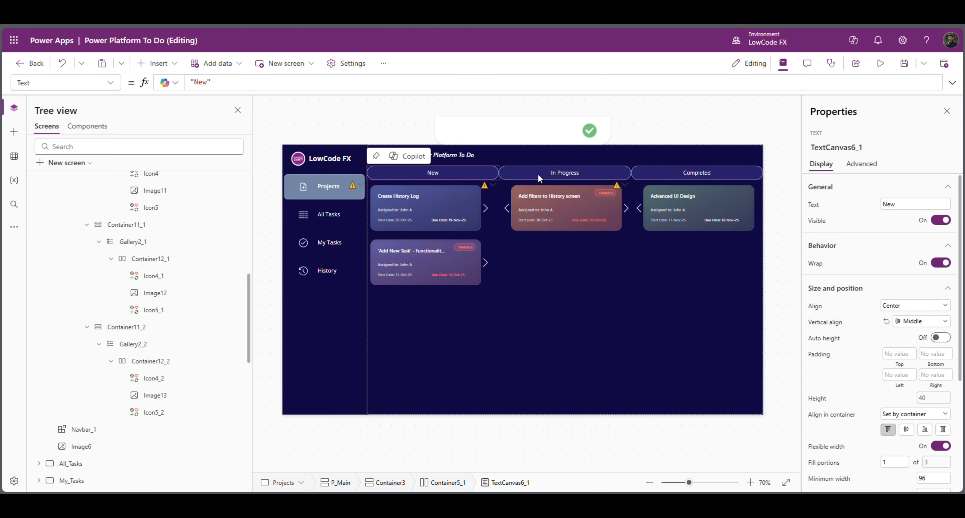
left_click(650, 176, "shift")
scroll(863, 362, "down", 4)
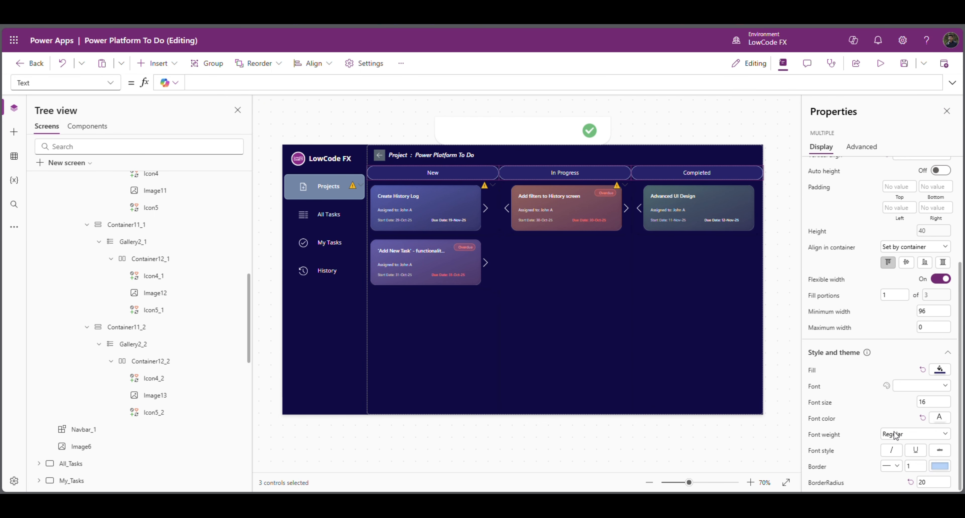
scroll(910, 281, "up", 4)
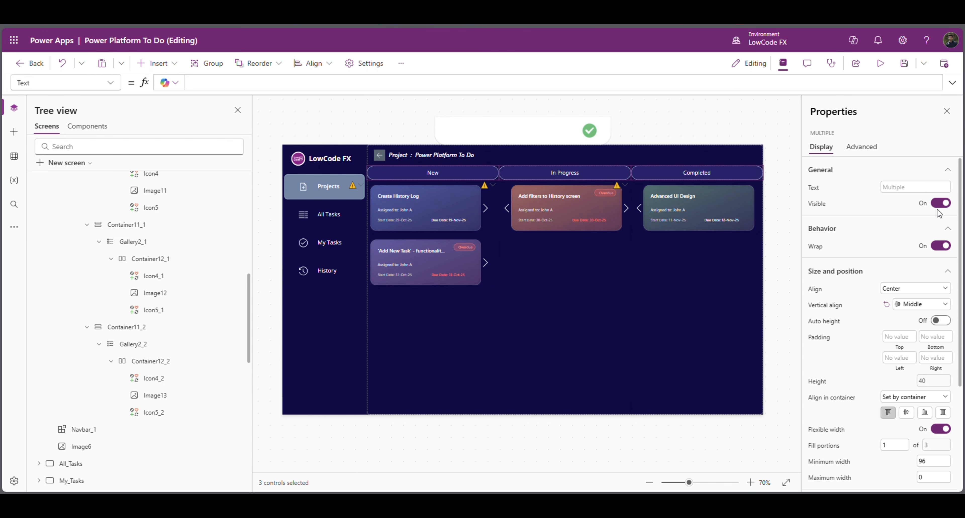
left_click(940, 204)
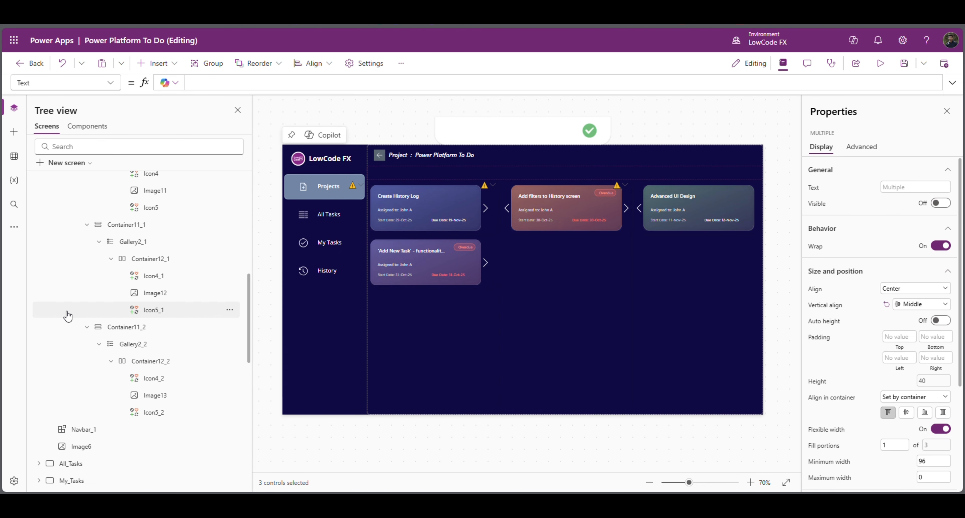
- Insert an image into Container5_1, the board's header row container
scroll(95, 334, "down", 7)
scroll(98, 331, "down", 5)
scroll(134, 276, "up", 2)
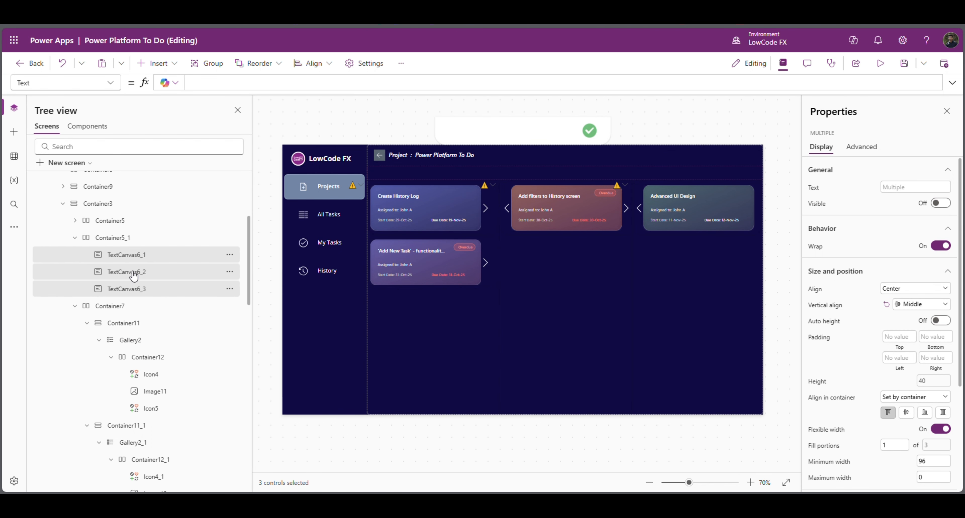
left_click(126, 239)
left_click(175, 67)
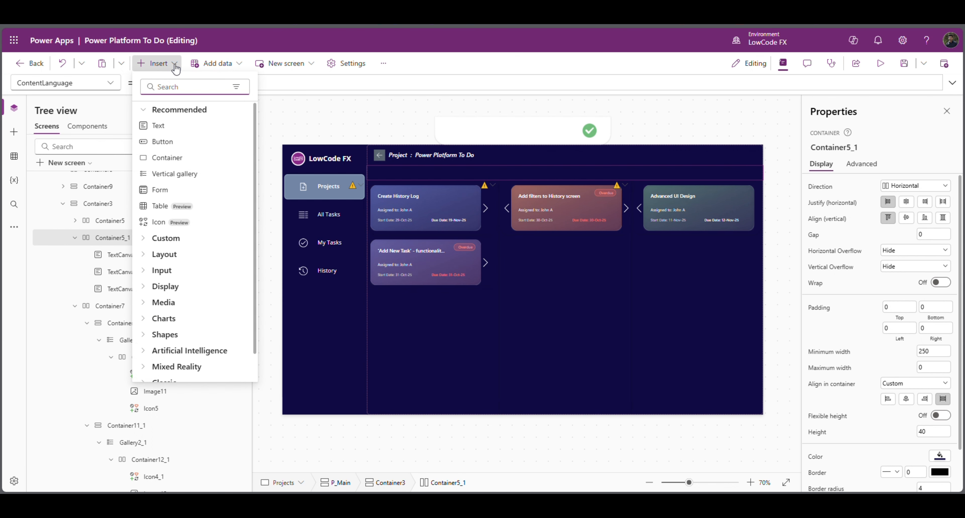
type("image")
left_click(184, 125)
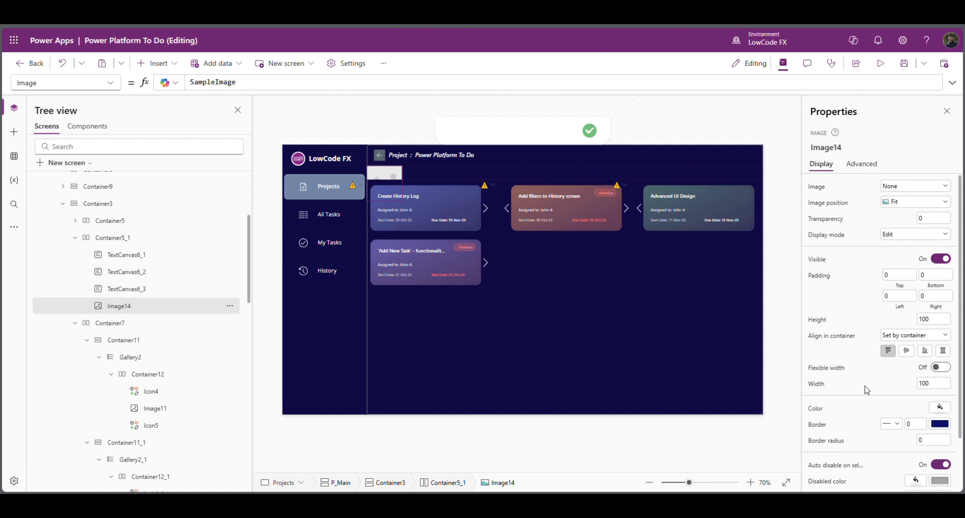
- Give the header image a flexible width and set its height to Parent.Height
left_click(944, 369)
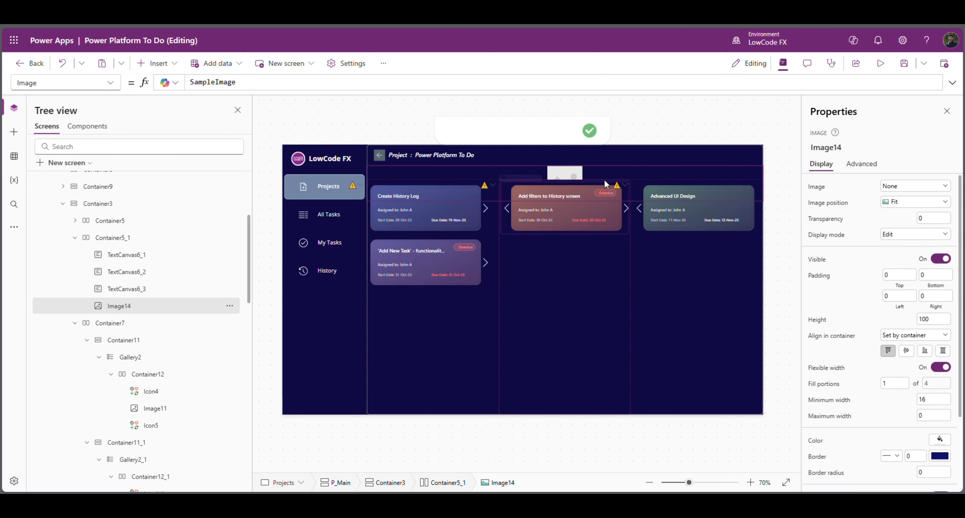
left_click(819, 321)
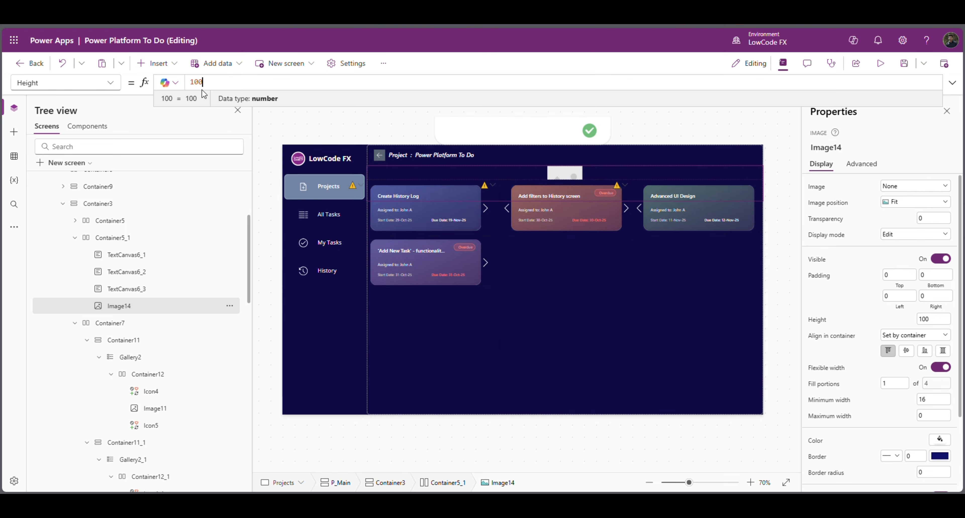
type("Parent.Height")
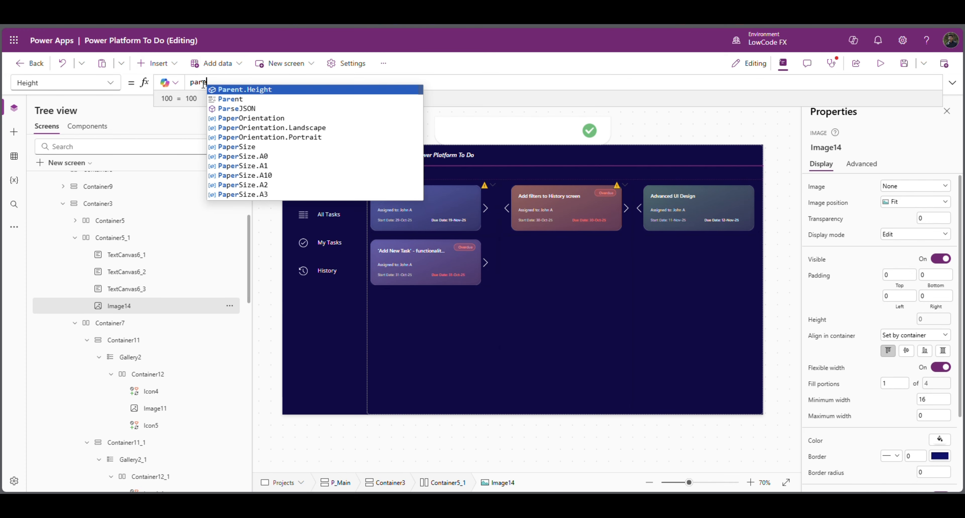
key("Return")
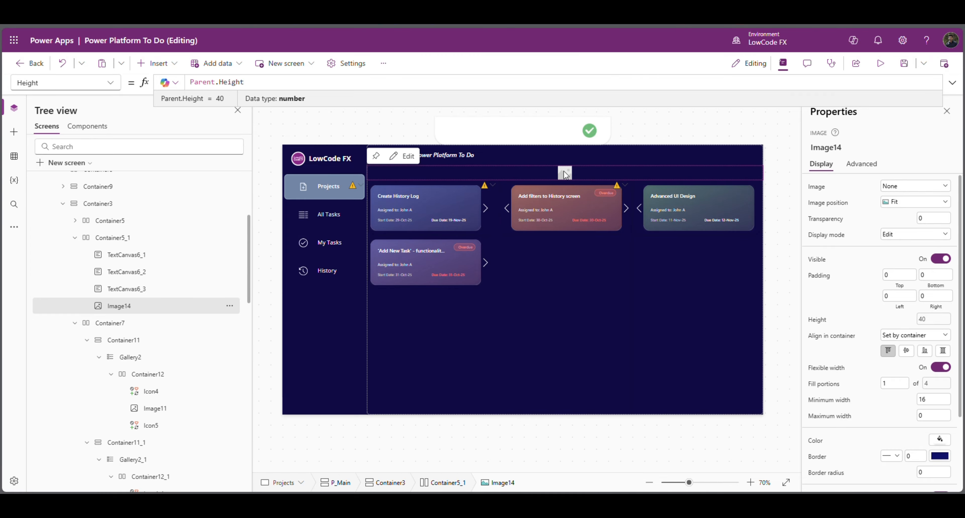
- Paste two copies of the header image into Container5_1 so each board column has one
left_click(112, 239)
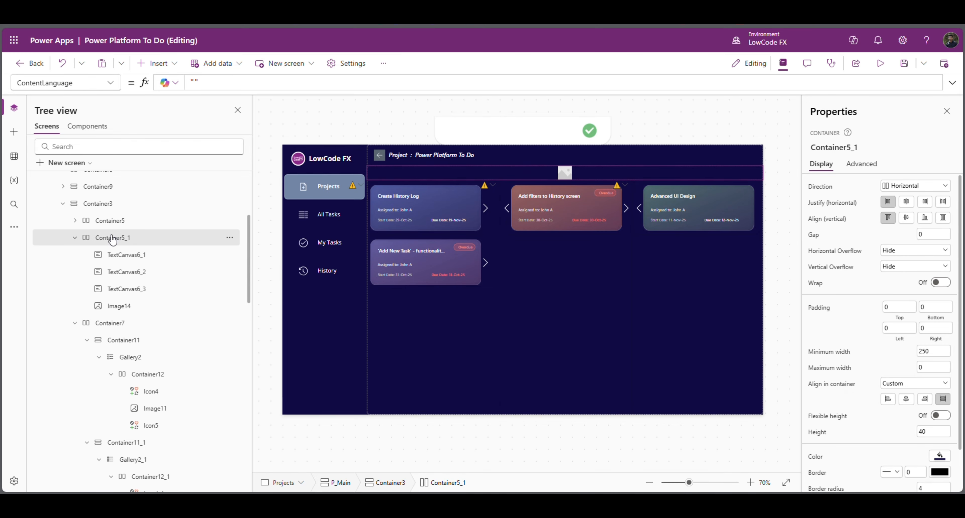
key("ctrl+v")
left_click(112, 239)
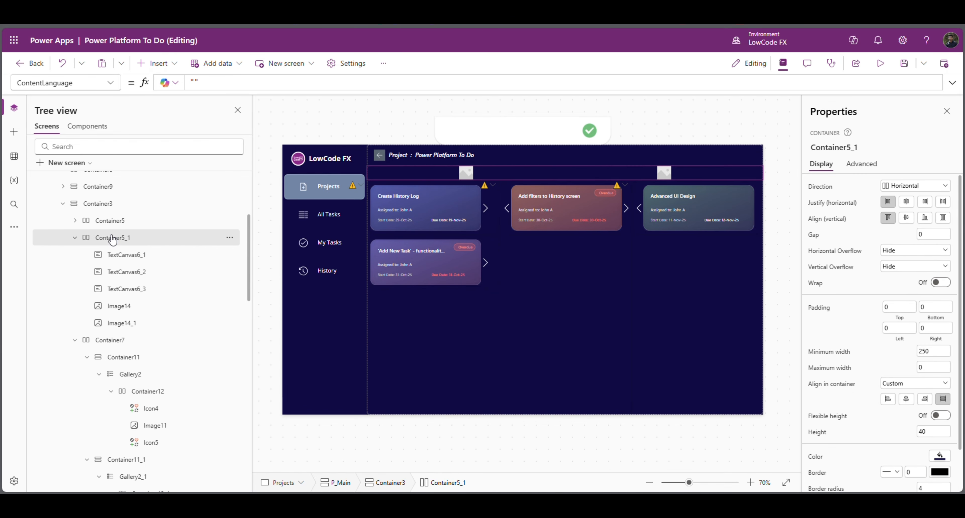
key("ctrl+v")
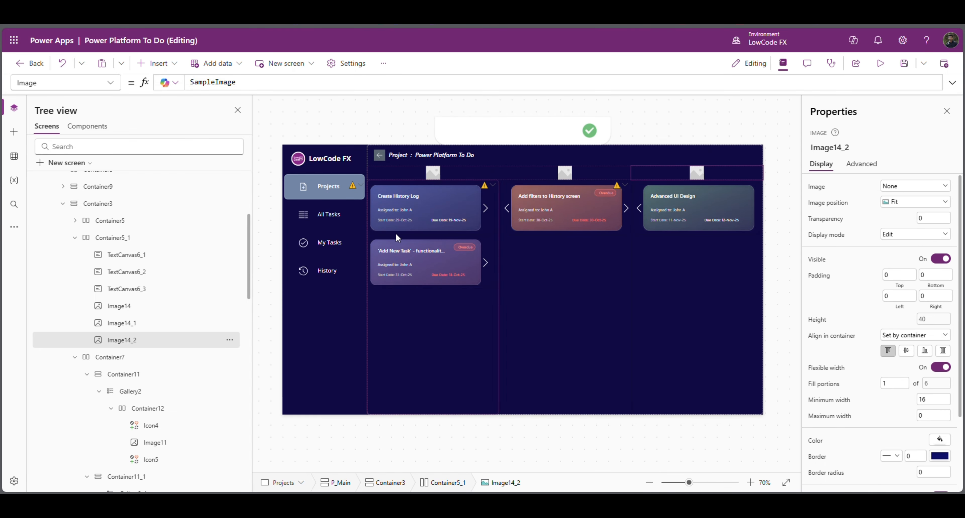
- Replace SampleImage in the Image property of the first header image, Image14, with the SVG formula for the New column
left_click(427, 209)
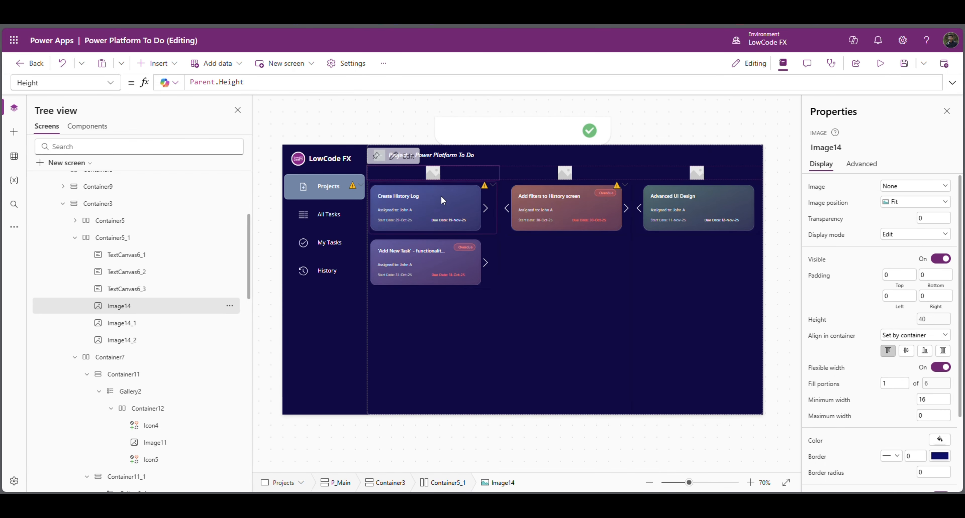
scroll(108, 237, "down", 5)
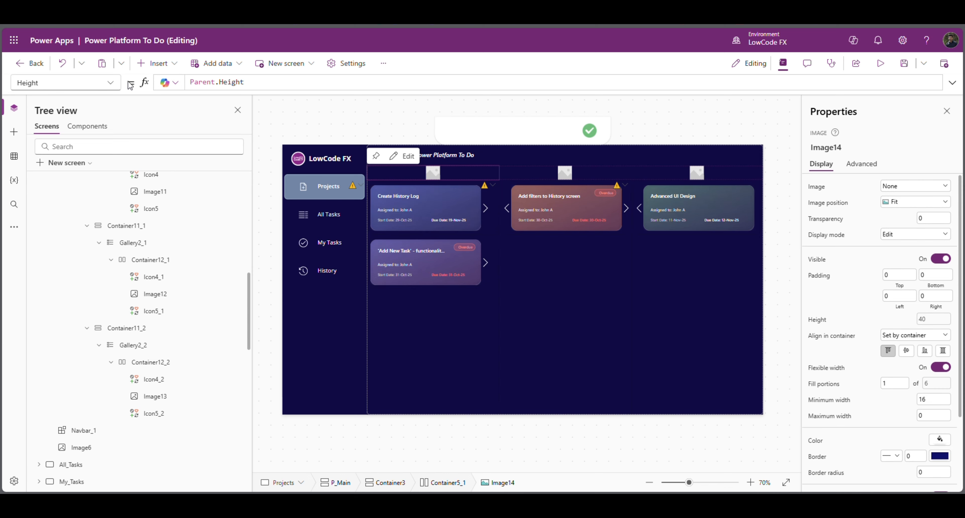
left_click(112, 83)
scroll(60, 337, "down", 3)
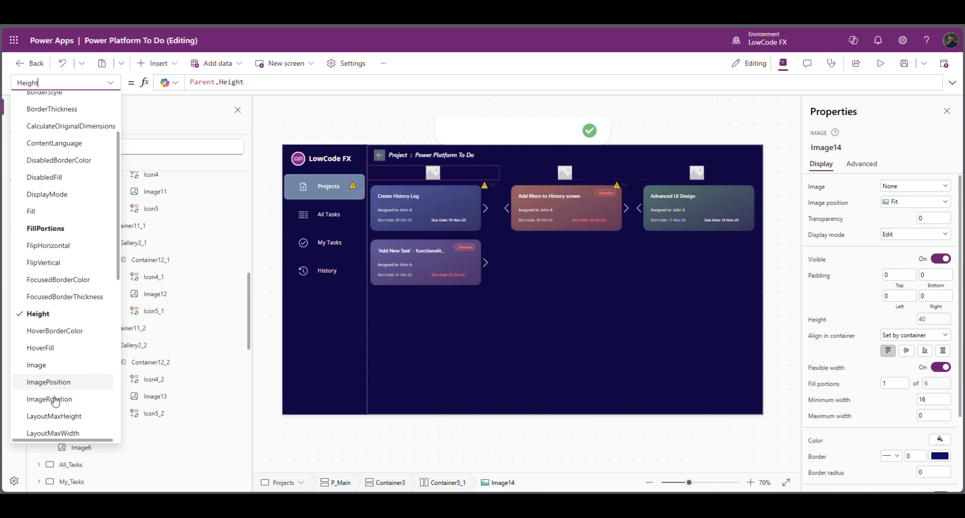
left_click(53, 360)
double_click(218, 84)
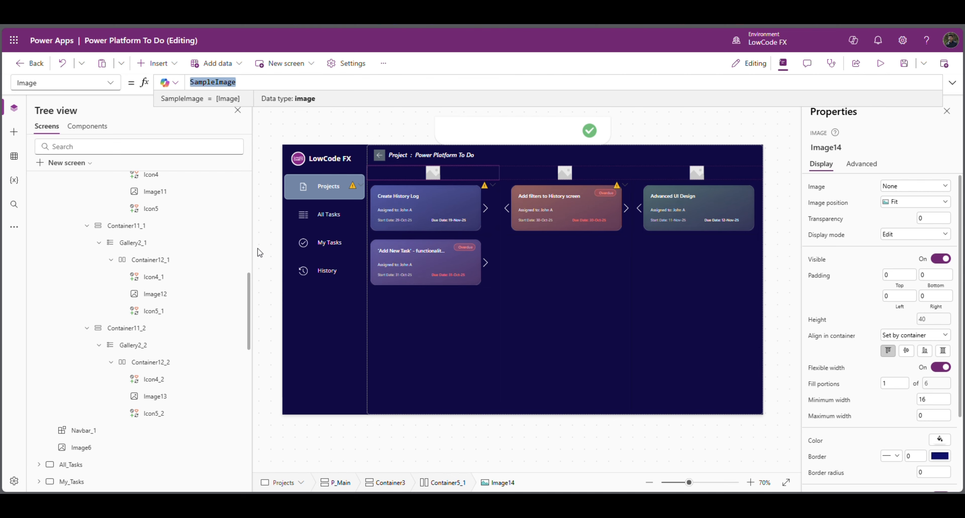
key("ctrl+v")
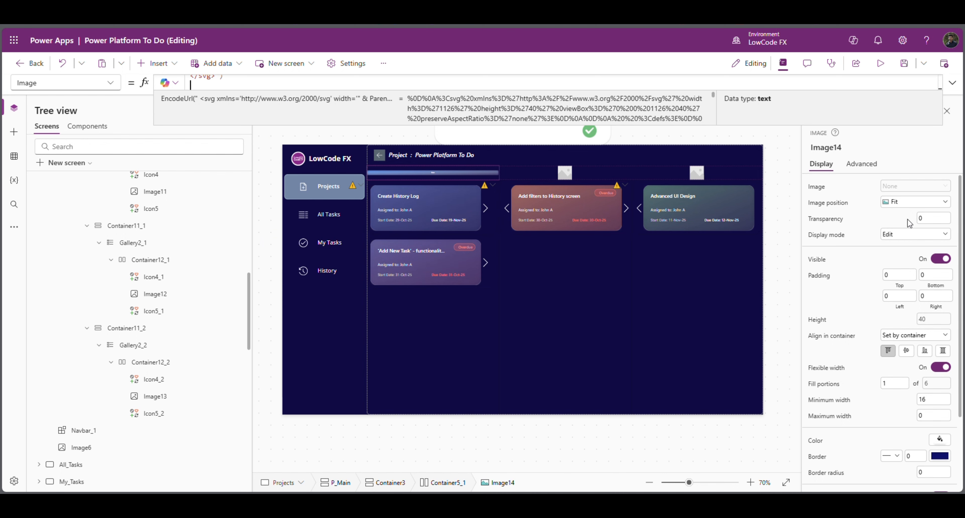
- Replace SampleImage in Image14_1 and Image14_2 with the SVG formulas for the In Progress and Completed headers
left_click(569, 172)
double_click(219, 83)
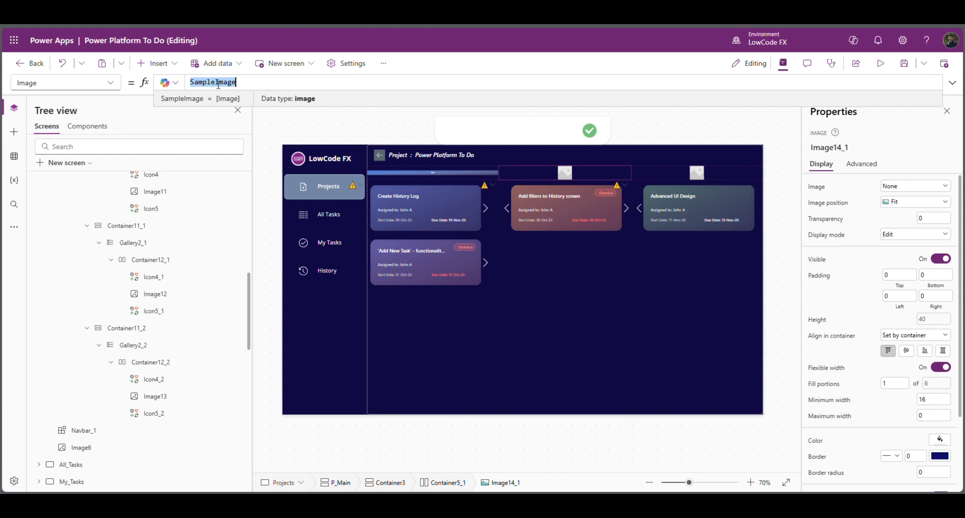
key("ctrl+v")
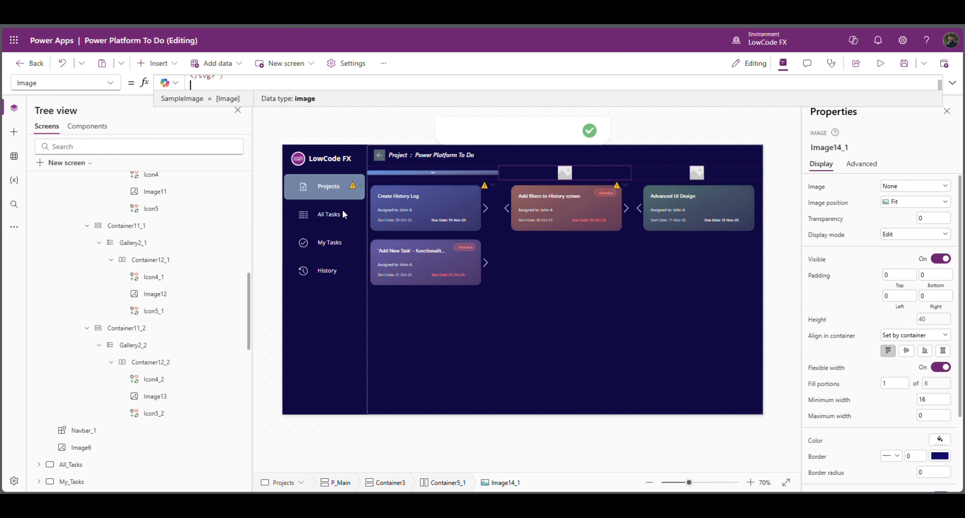
left_click(671, 174)
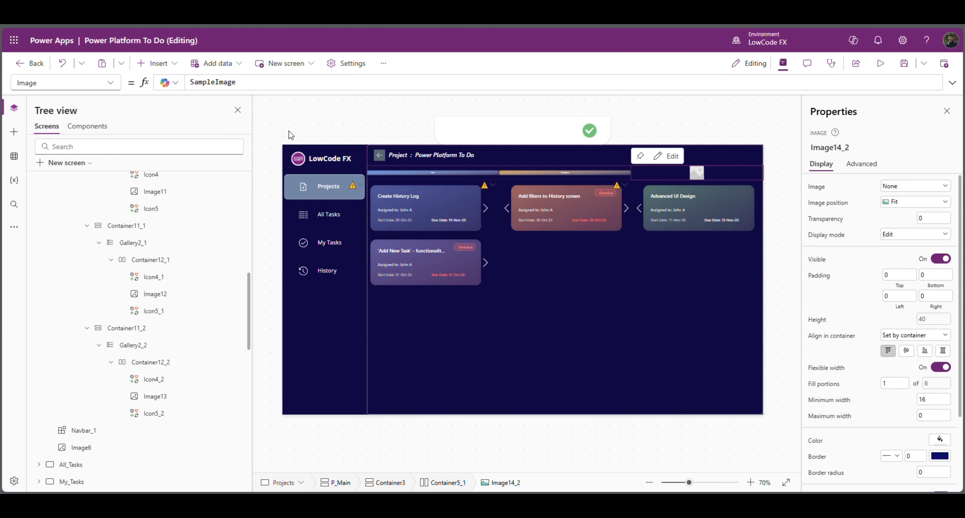
double_click(214, 83)
key("ctrl+v")
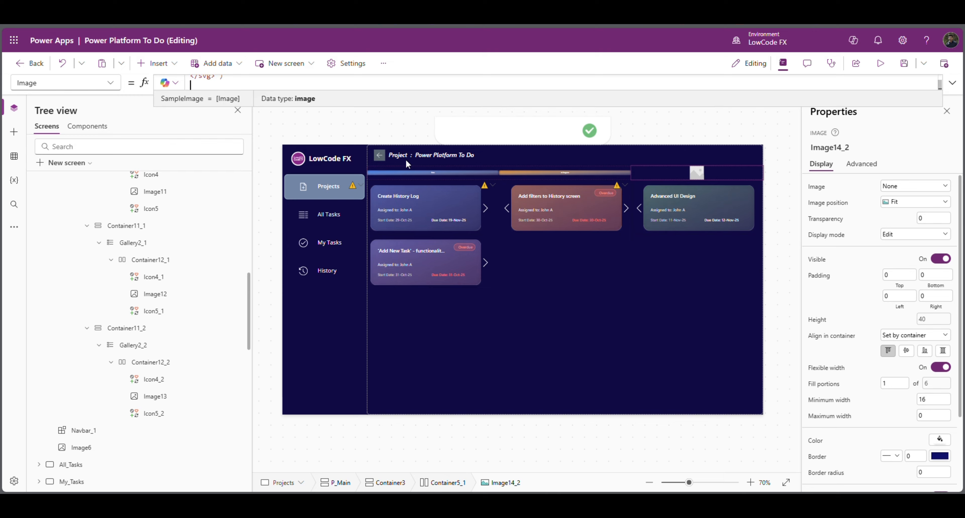
- Set the image position of all three column header images to Fill
left_click(454, 175, "ctrl")
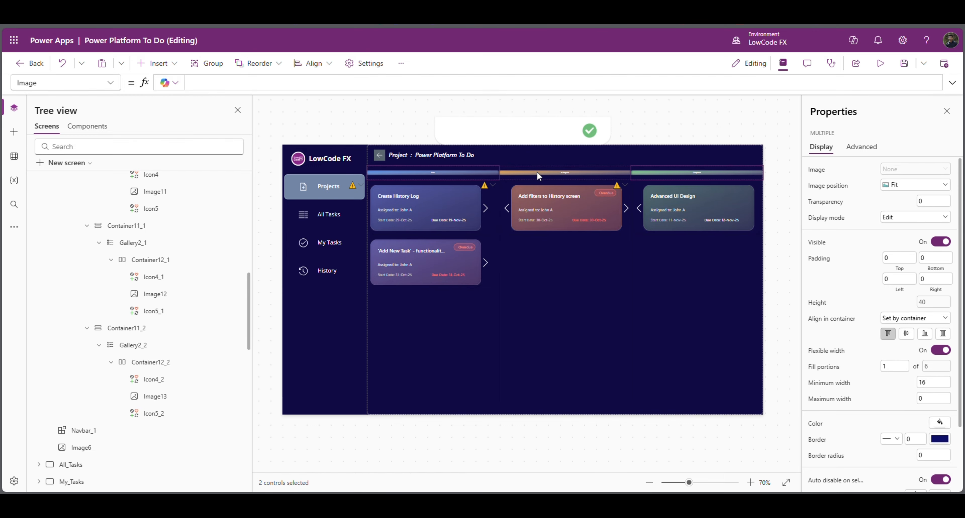
left_click(537, 172, "ctrl")
left_click(683, 172, "ctrl")
left_click(910, 185)
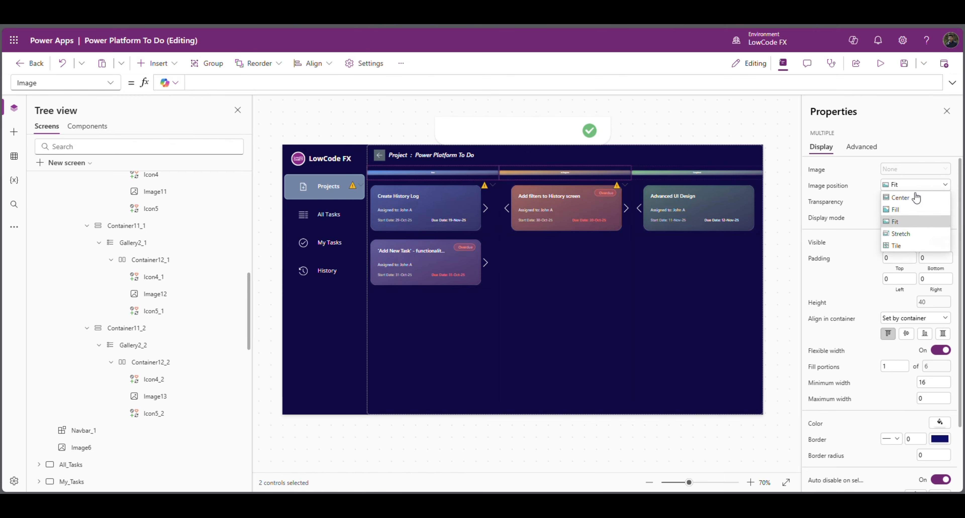
left_click(896, 208)
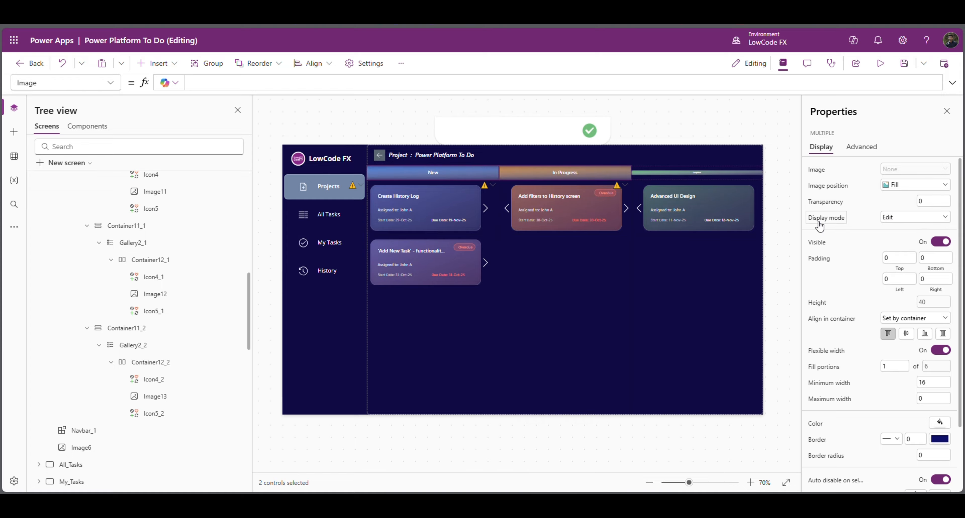
left_click(726, 174)
left_click(895, 204)
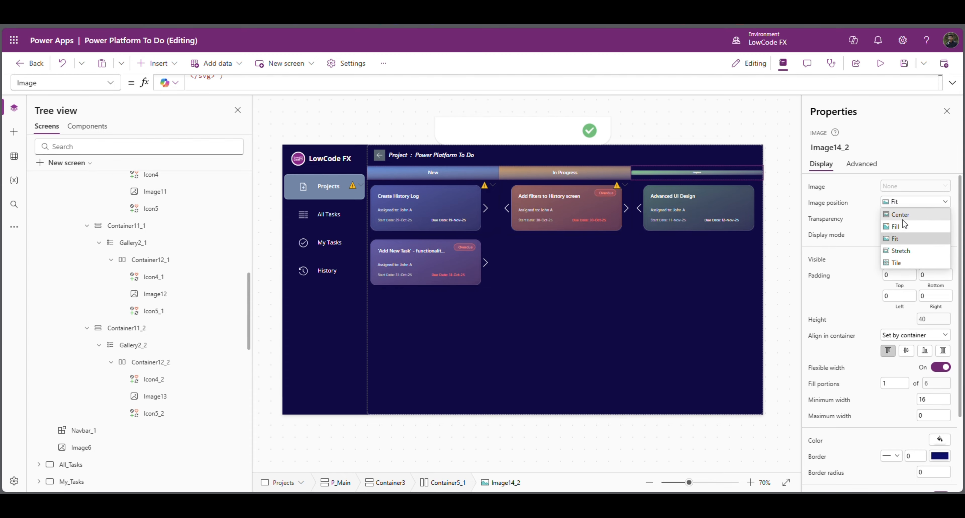
left_click(902, 219)
left_click(786, 153)
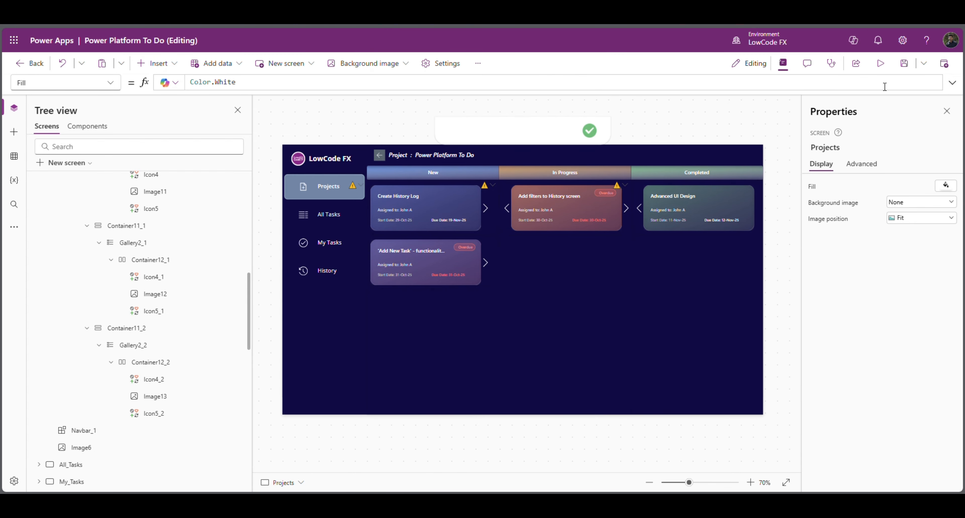
- Make the back button beside the project title round through its border radius and preview the screen
left_click(880, 63)
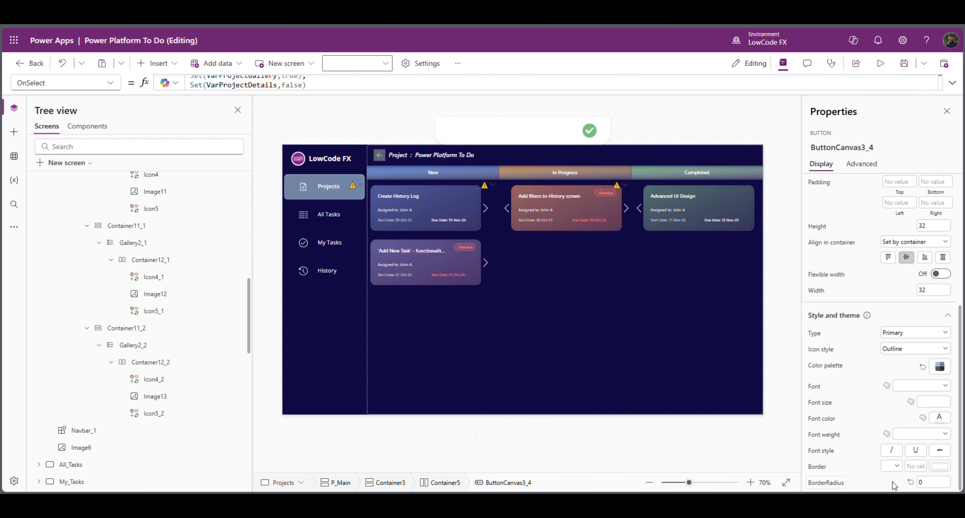
type("0")
left_click(888, 490)
left_click(878, 64)
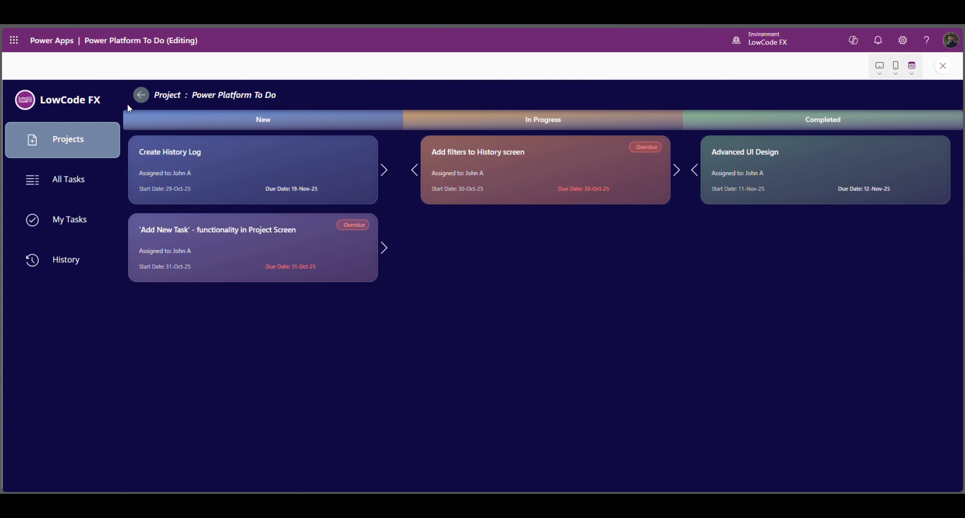
key("Escape")
- Hide the project title text control and insert an image into its container, Container5
left_click(496, 158)
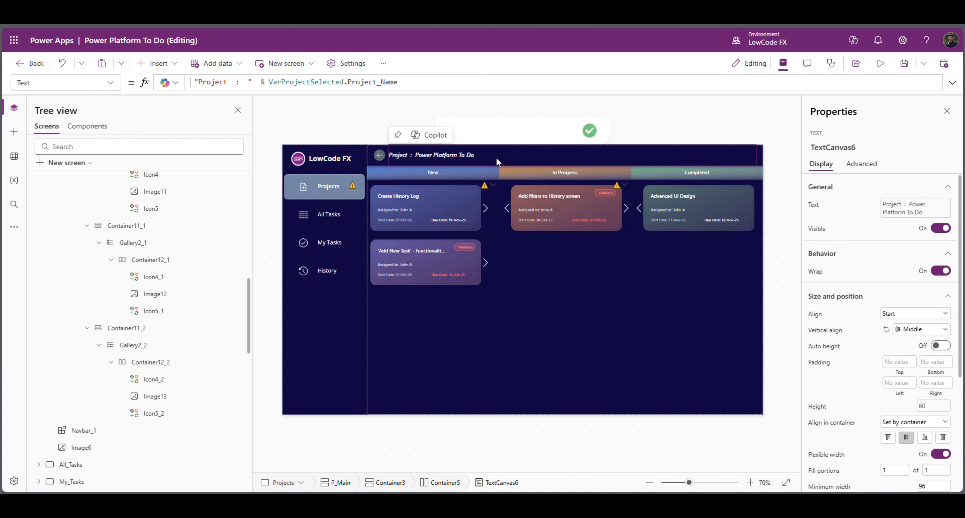
left_click(940, 228)
scroll(148, 283, "up", 8)
left_click(110, 338)
left_click(164, 70)
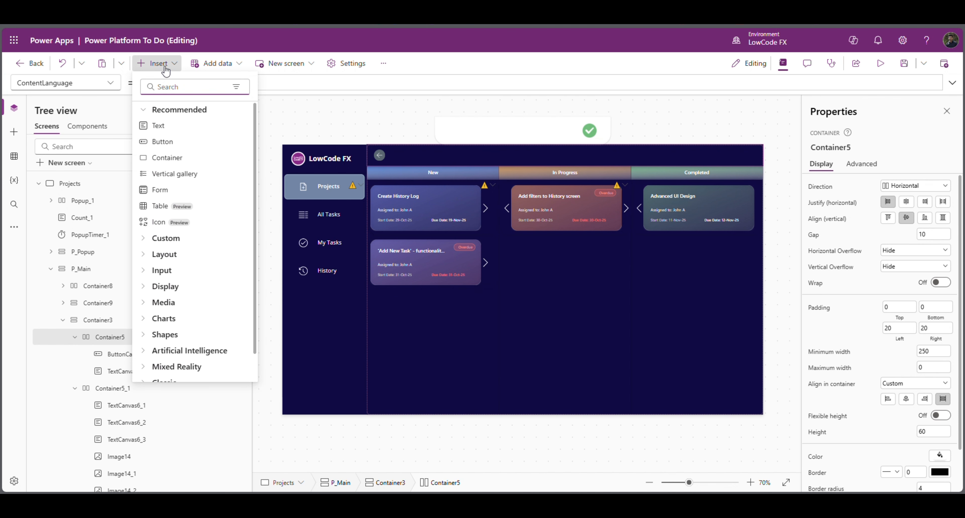
type("image")
left_click(167, 126)
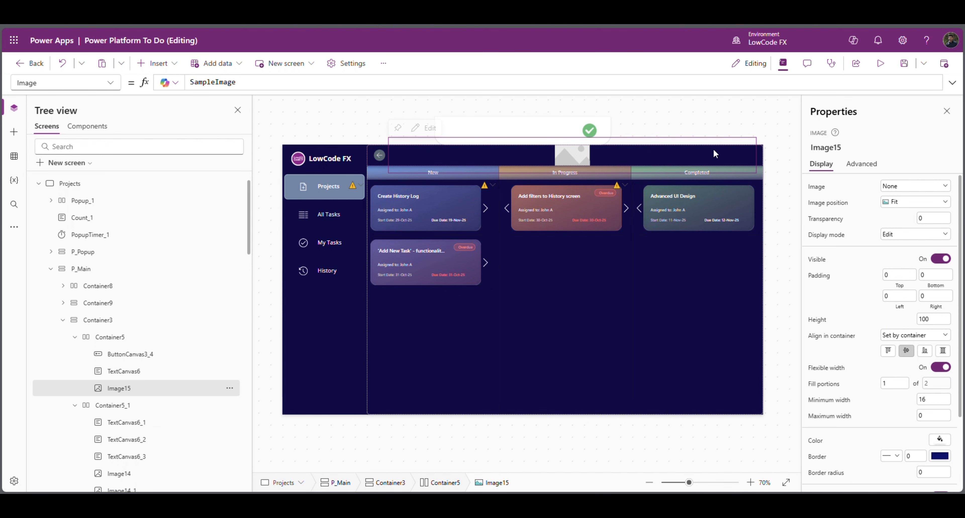
- Set the new title image's height to Parent.Height and replace its SampleImage value with the project title SVG formula
left_click(819, 320)
left_click(201, 84)
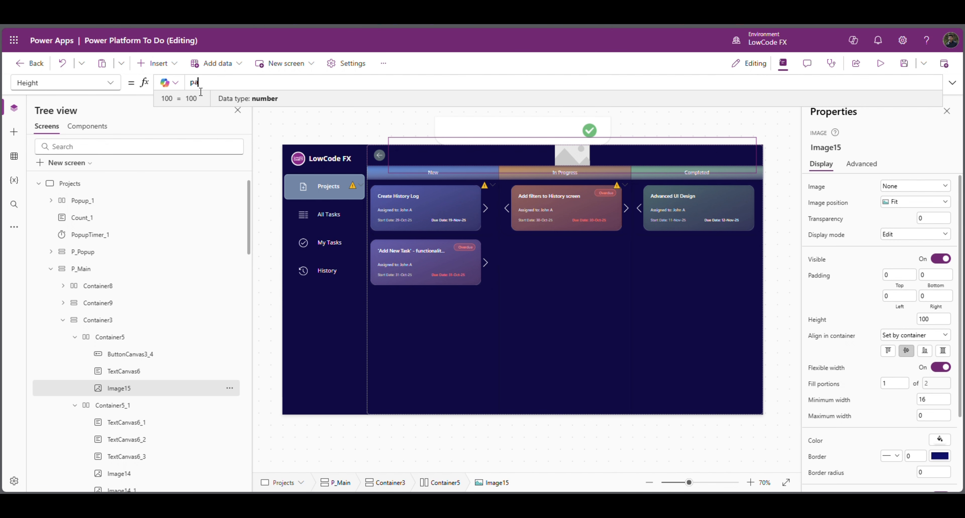
type("pa")
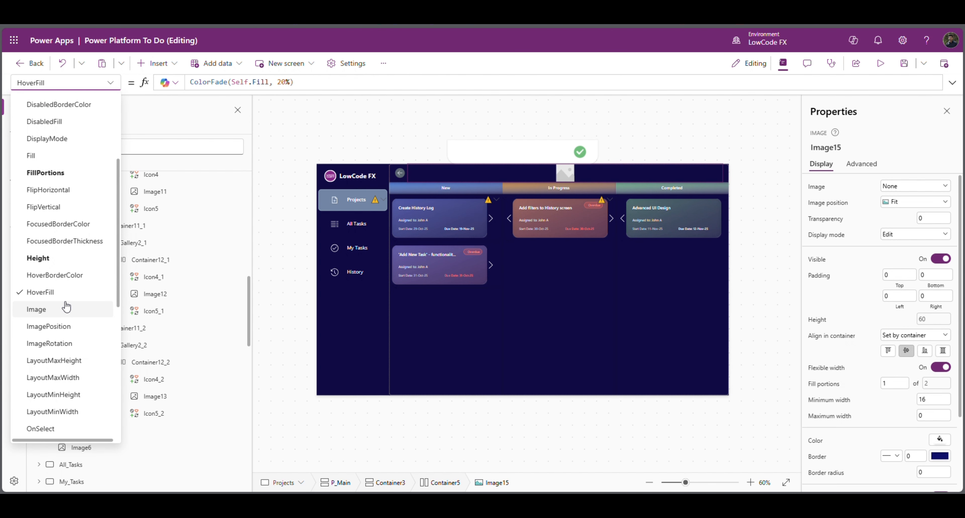
left_click(66, 305)
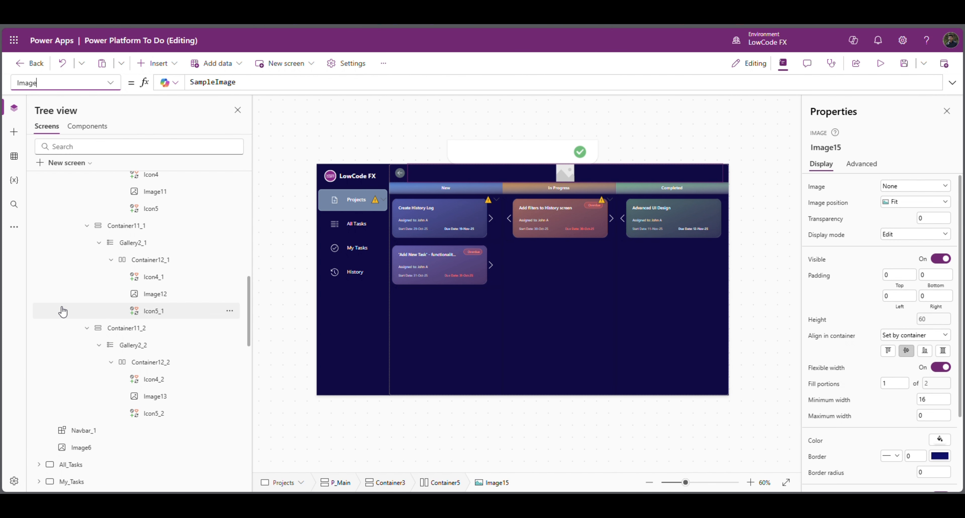
double_click(223, 90)
key("ctrl+v")
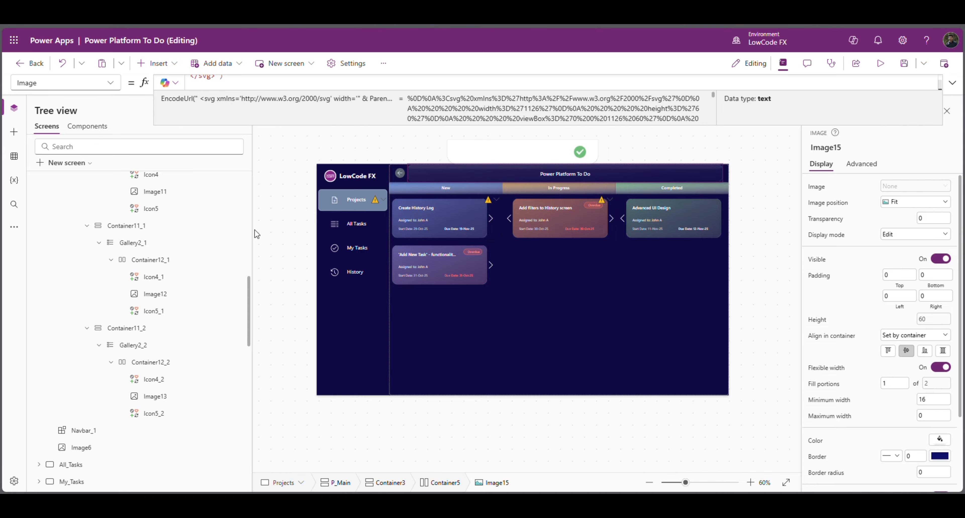
- Preview the app, moving between the project list and the Power Platform To Do board to check the redesigned headers
key("F5")
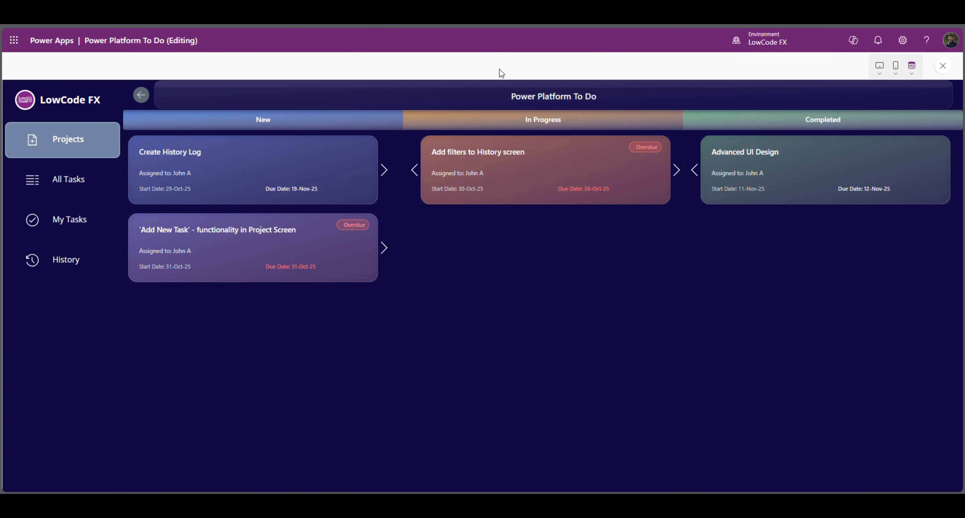
left_click(947, 70)
left_click(141, 95)
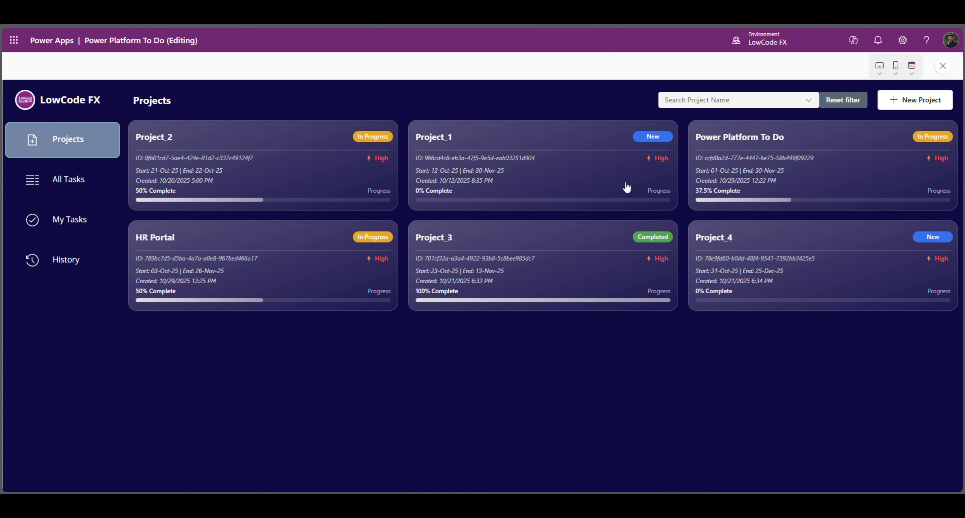
left_click(798, 182)
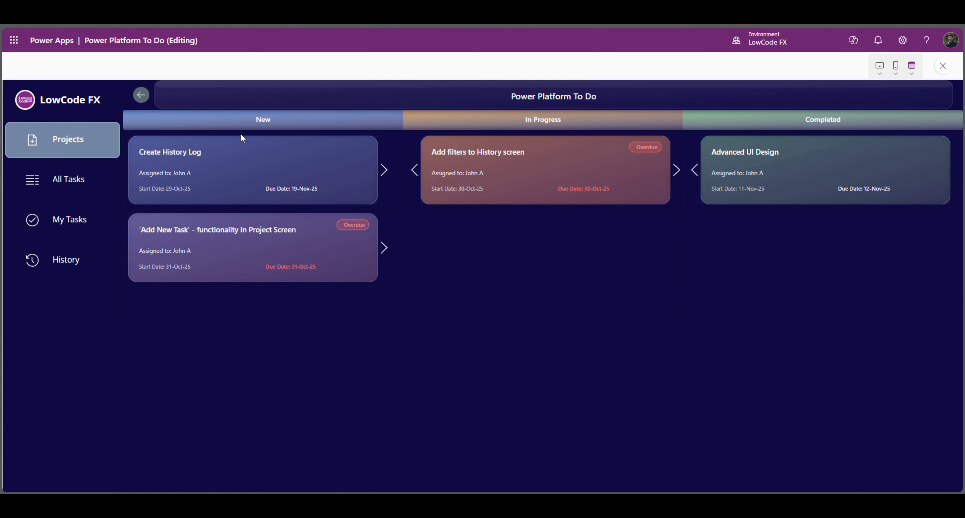
left_click(143, 96)
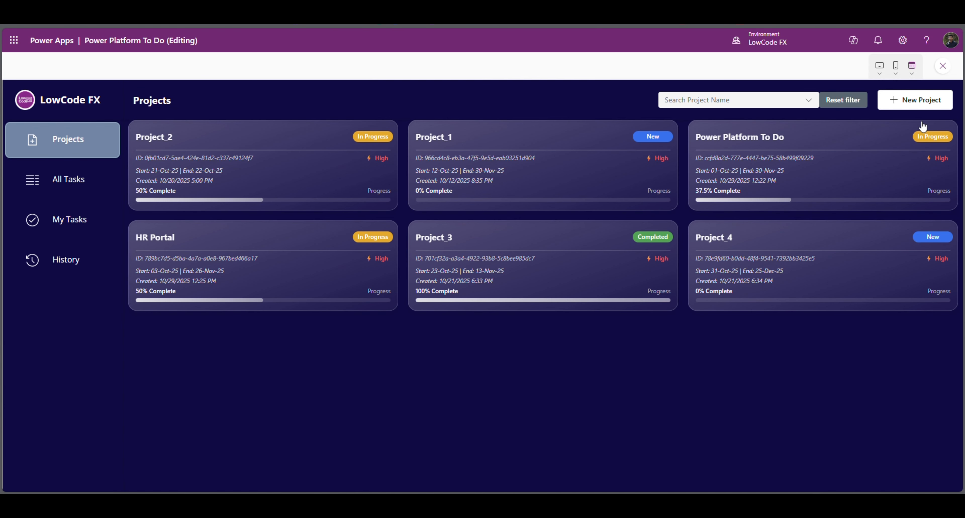
left_click(943, 67)
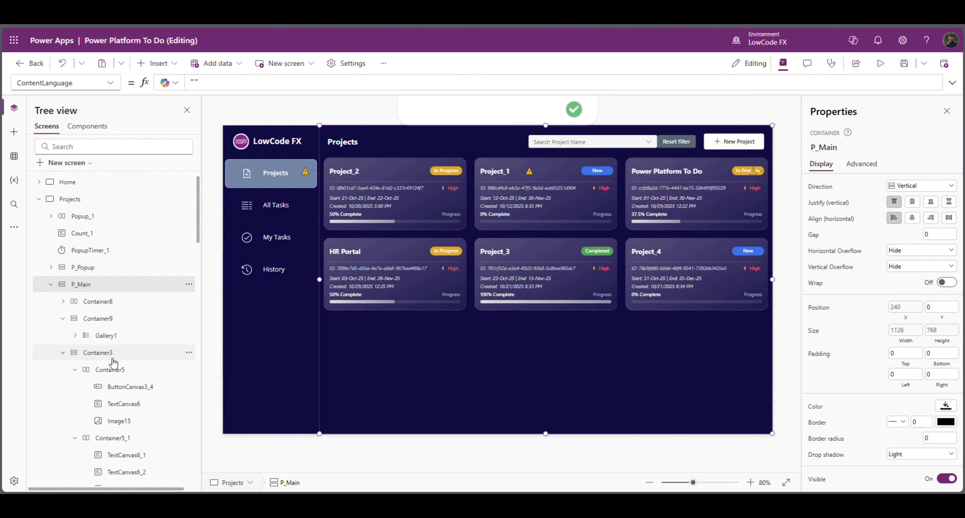
- Collapse Container3 and view the image choices available for the Projects screen's background image, Image6
scroll(108, 389, "up", 5)
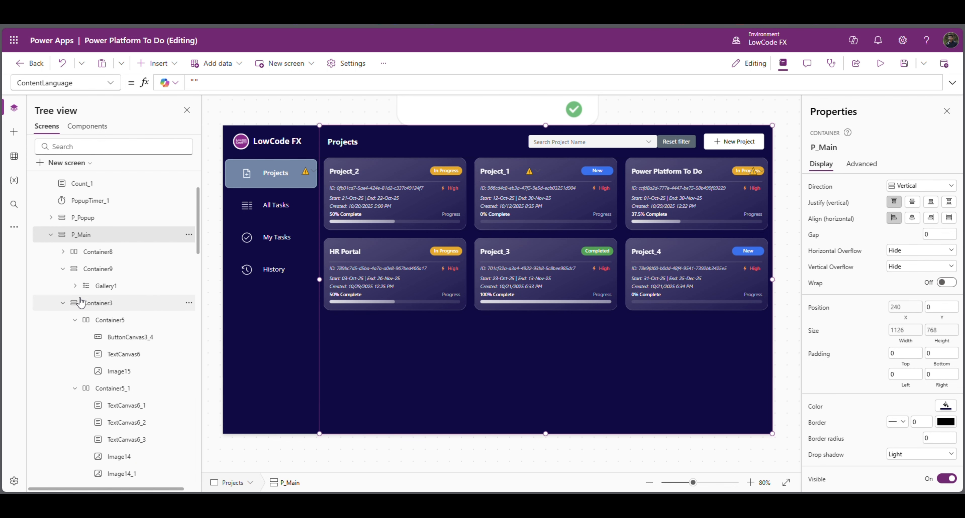
left_click(64, 303)
left_click(81, 337)
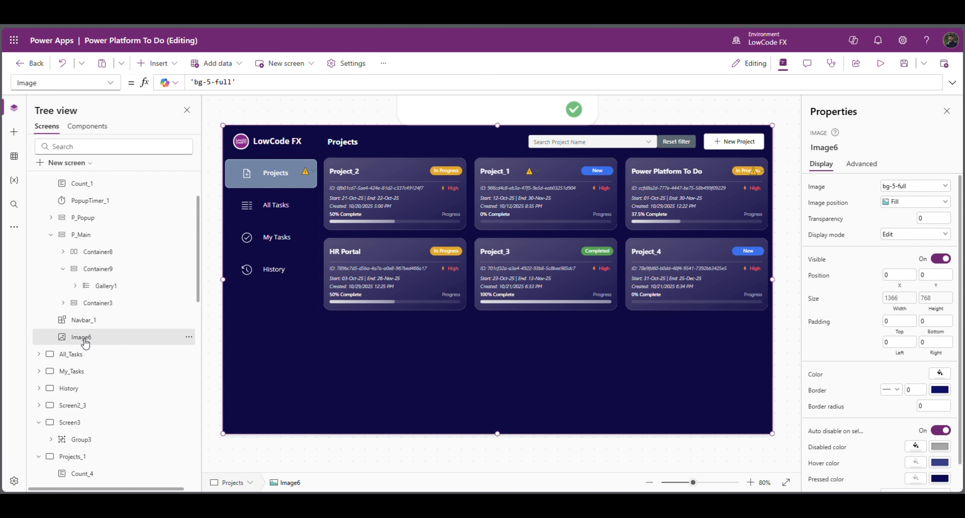
left_click(913, 188)
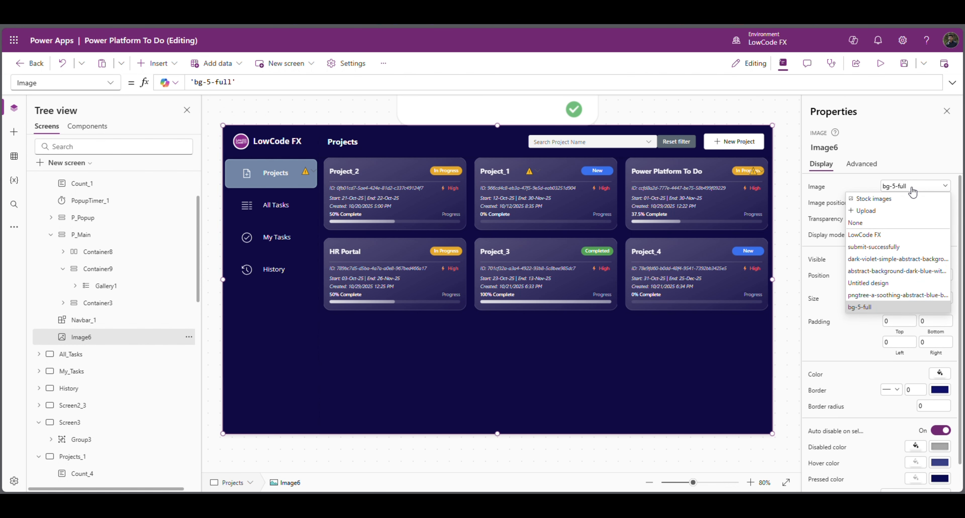
left_click(891, 154)
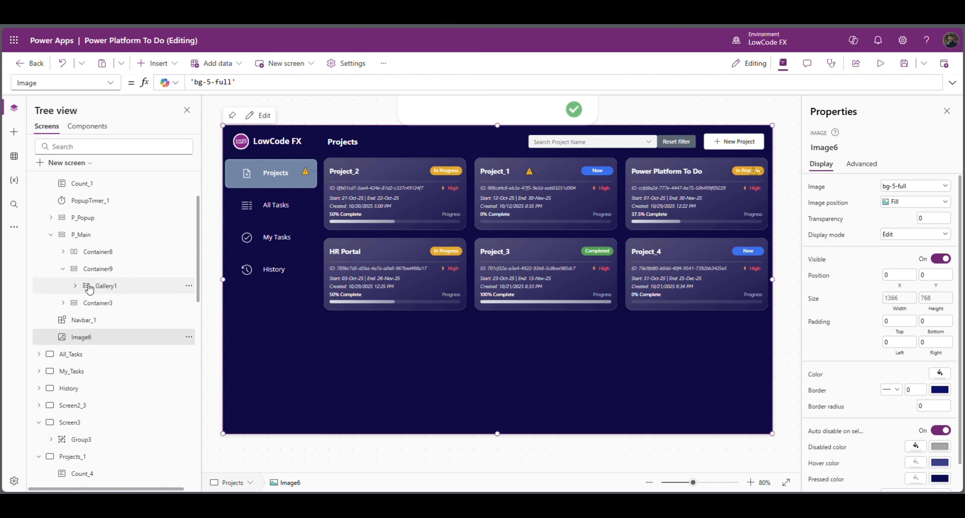
- Make the fill of the Projects screen's P_Main container transparent
scroll(94, 333, "up", 2)
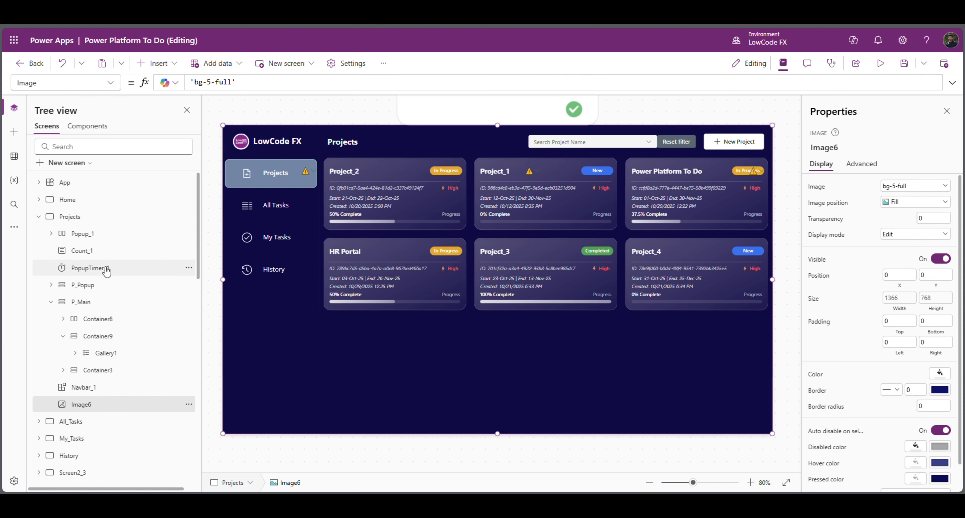
left_click(80, 302)
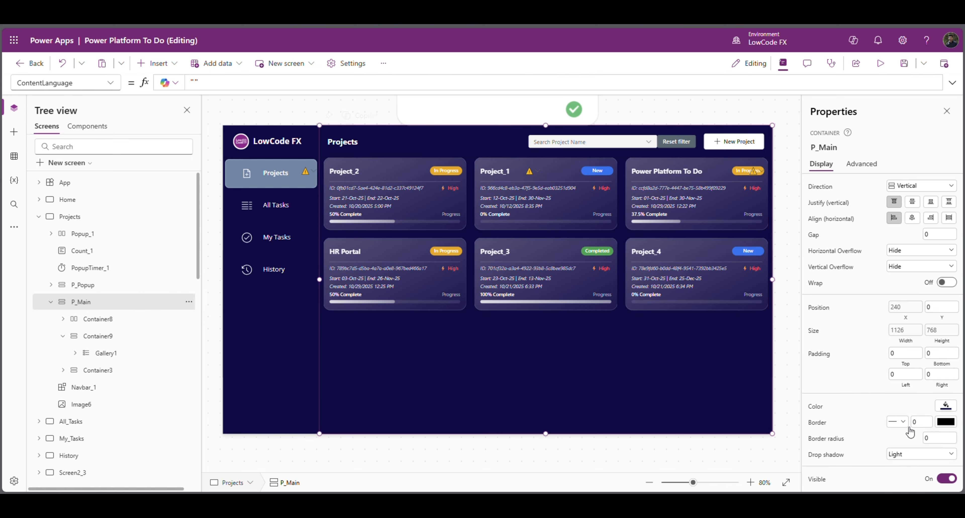
left_click(947, 407)
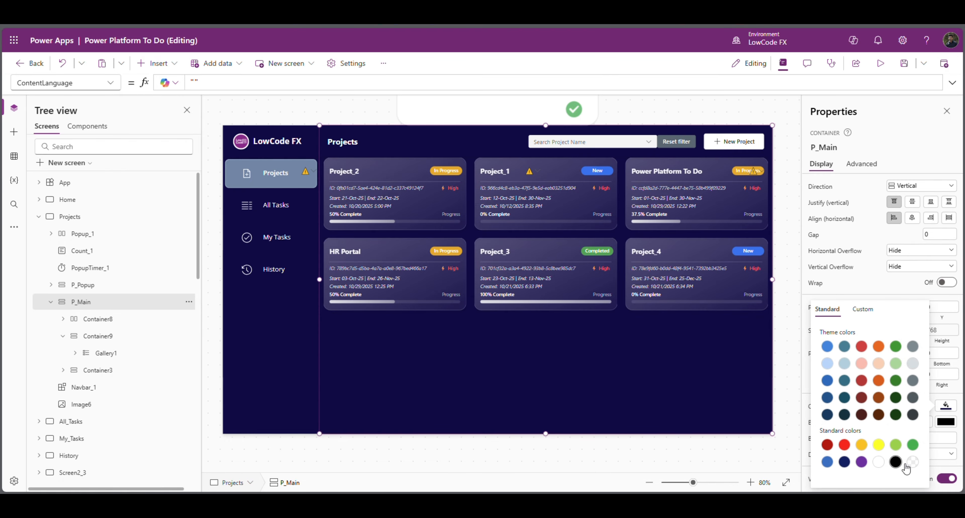
left_click(895, 445)
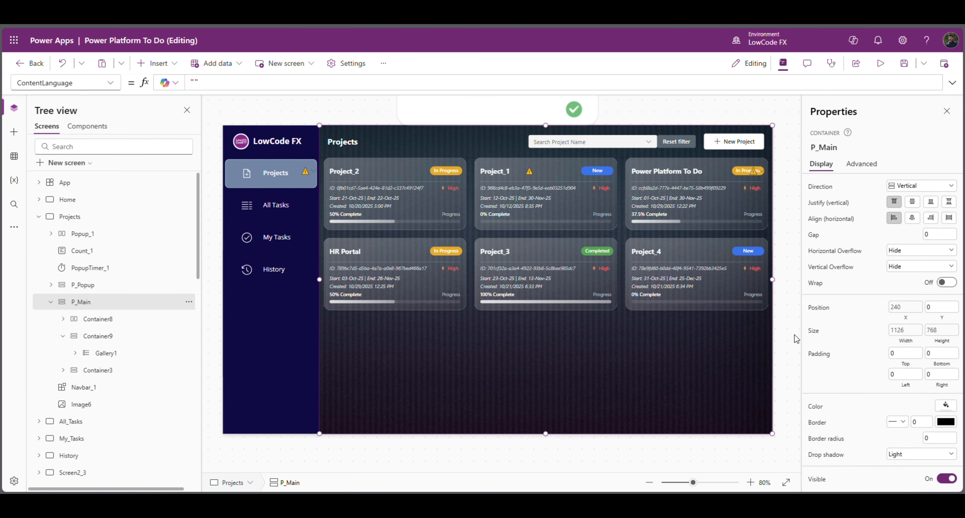
- Preview the app and open the Power Platform To Do board to check its background
left_click(880, 63)
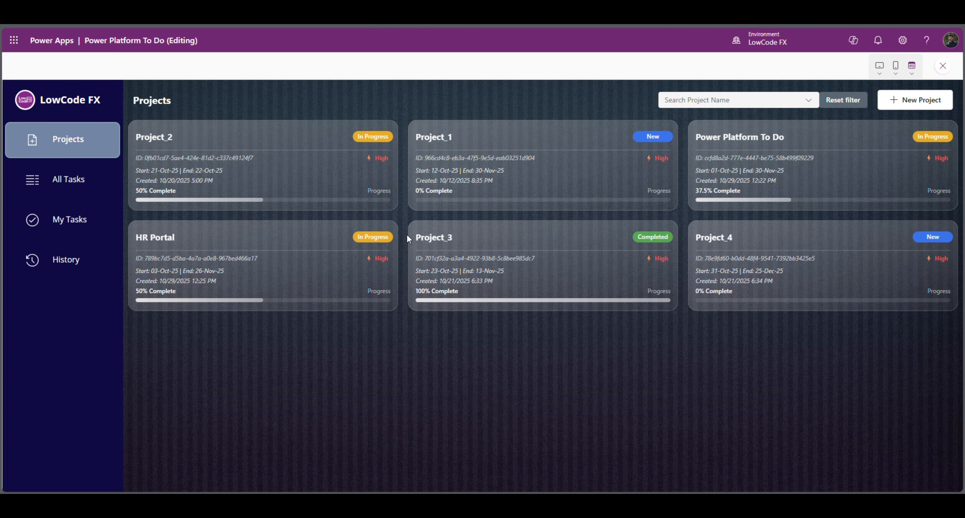
left_click(758, 187)
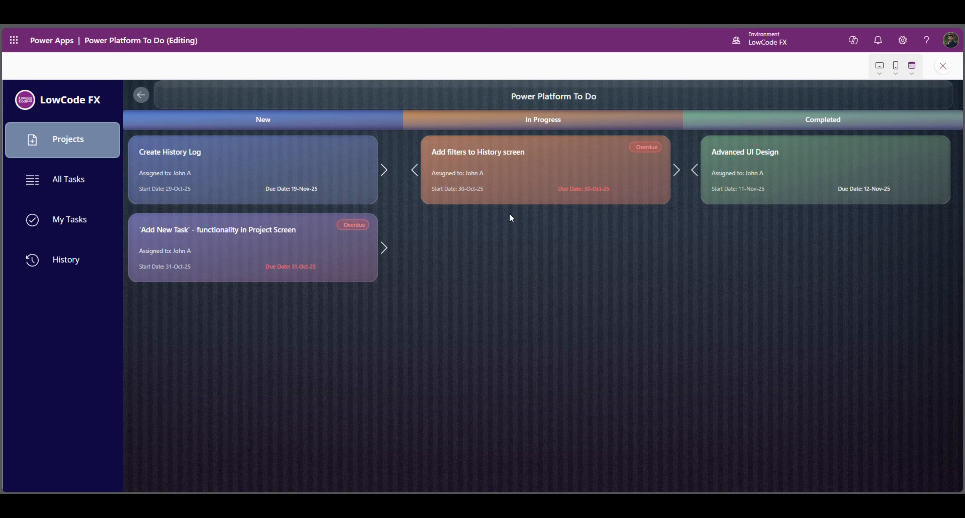
key("Escape")
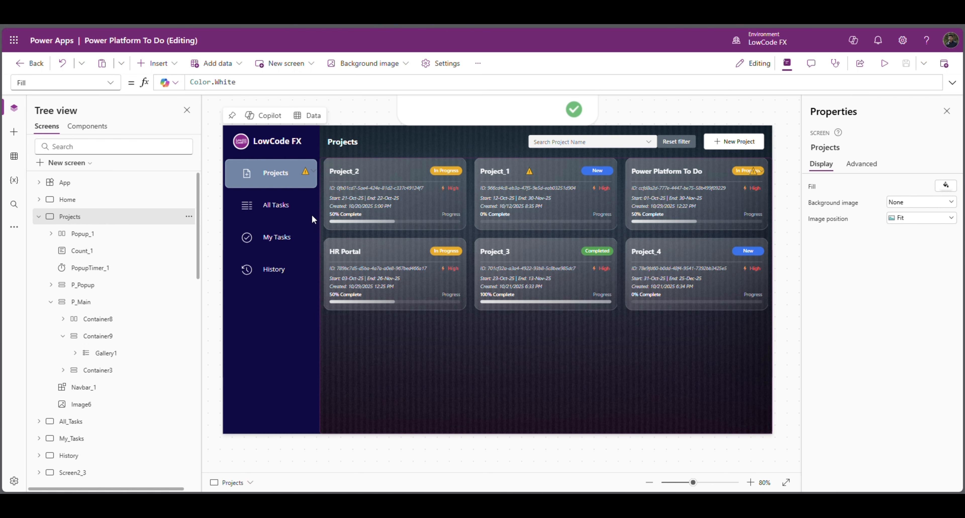
- In the Navbar component, replace RGBA(11, 11, 69, 1) in Nav_Main's fill formula with Color.Transparent for the Projects tab
left_click(88, 132)
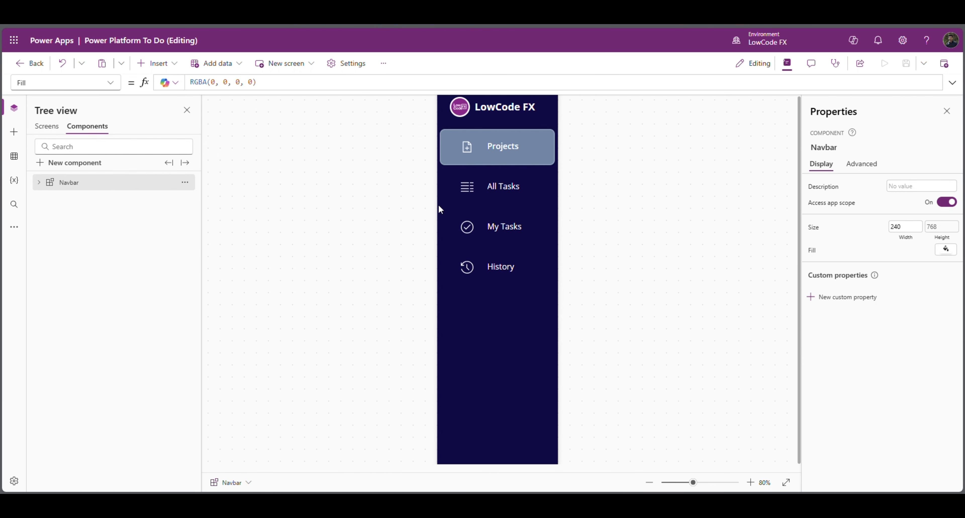
left_click(501, 320)
left_click(91, 221)
left_click(85, 200)
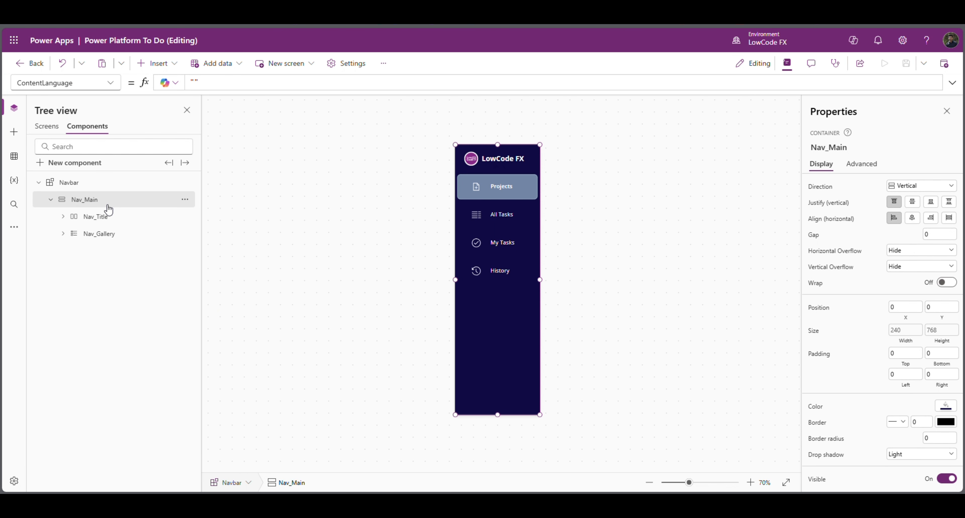
left_click(811, 408)
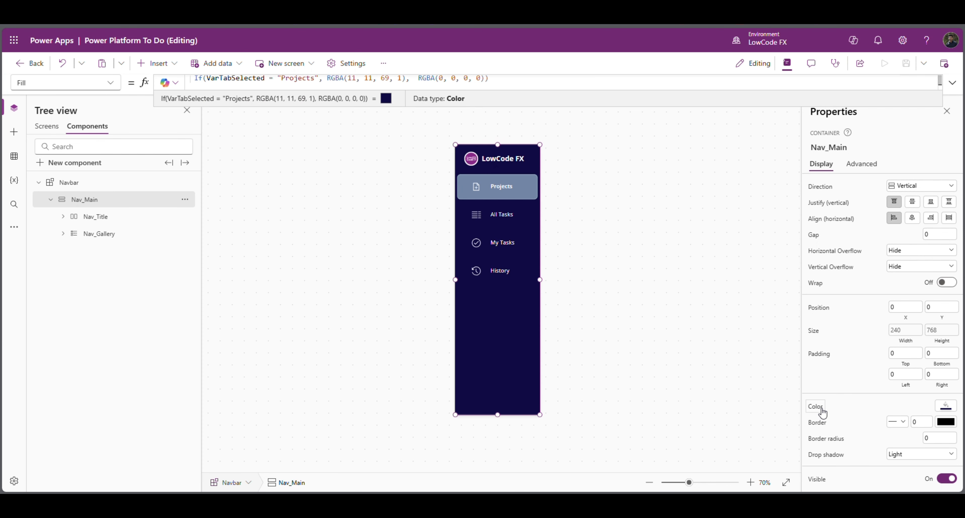
left_click_drag(515, 109, 512, 152)
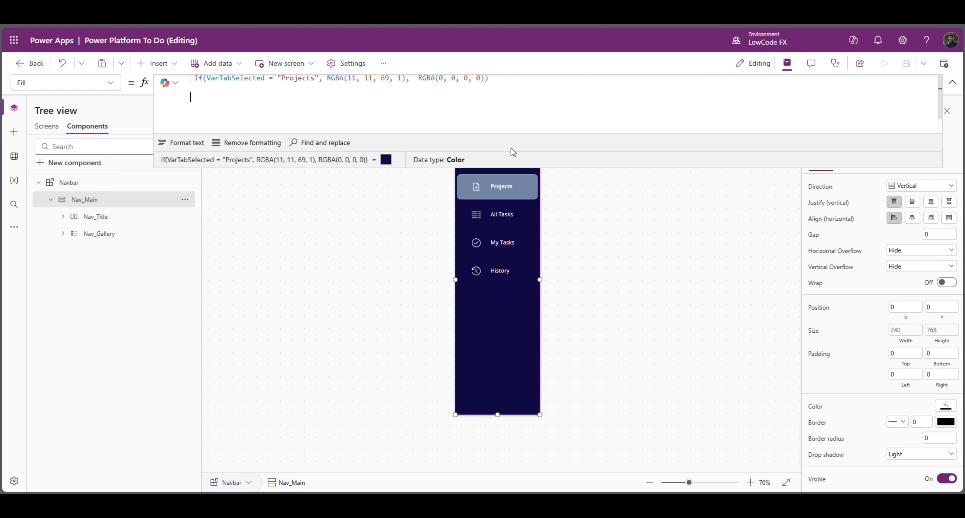
left_click(367, 84)
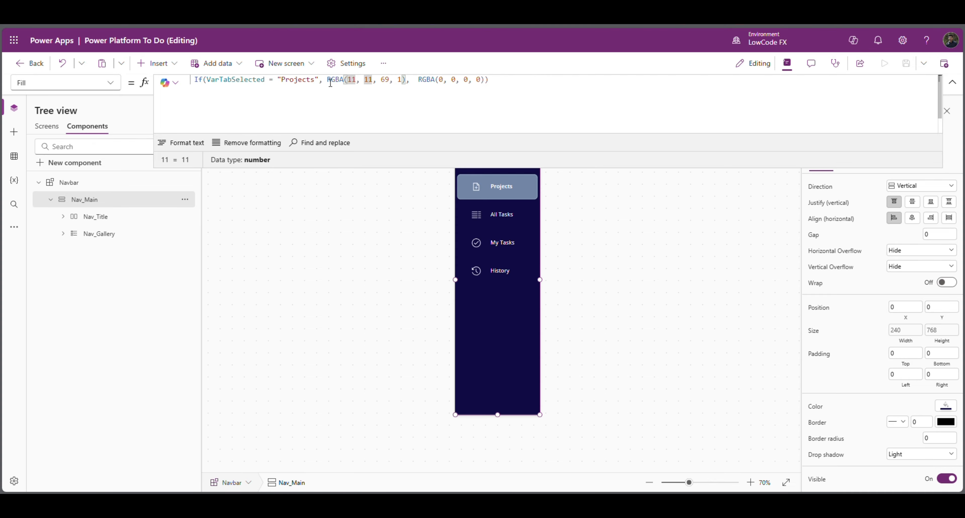
left_click_drag(330, 83, 406, 83)
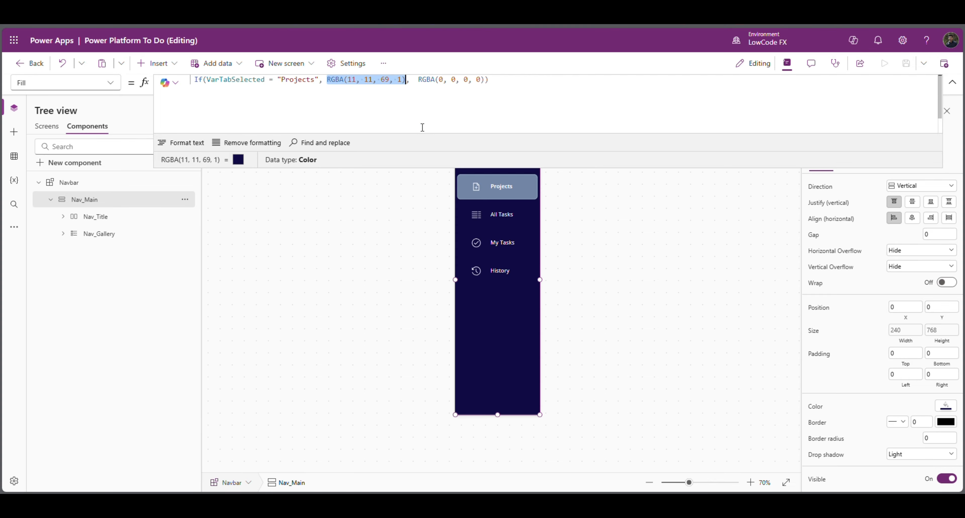
type("Color.")
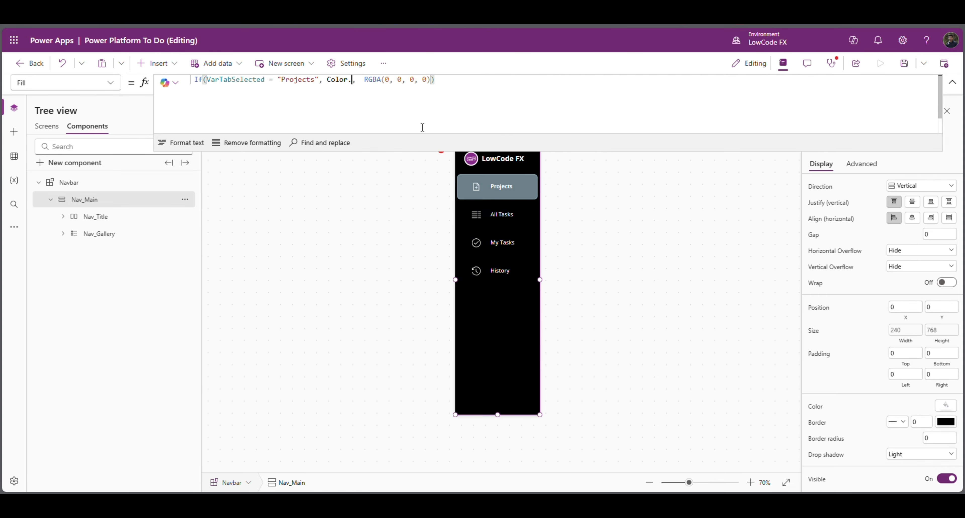
type("tr")
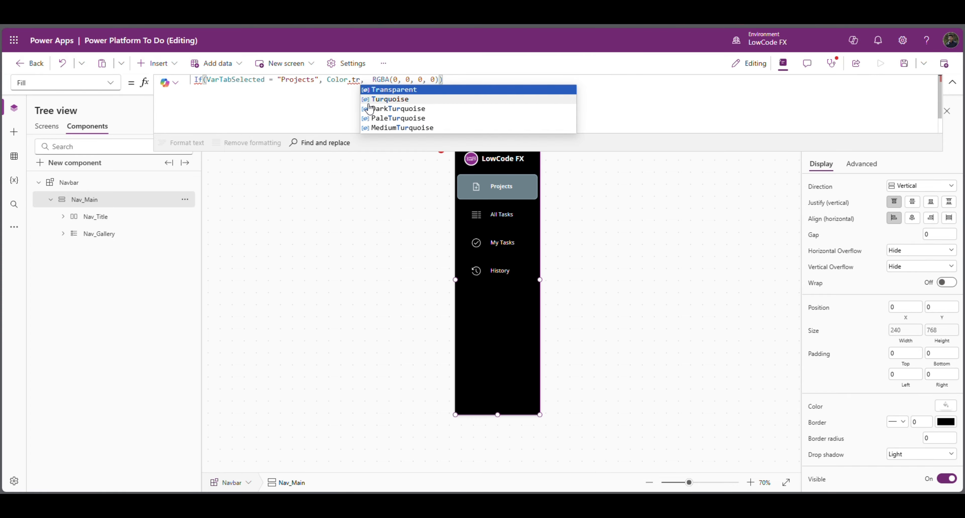
key("Tab")
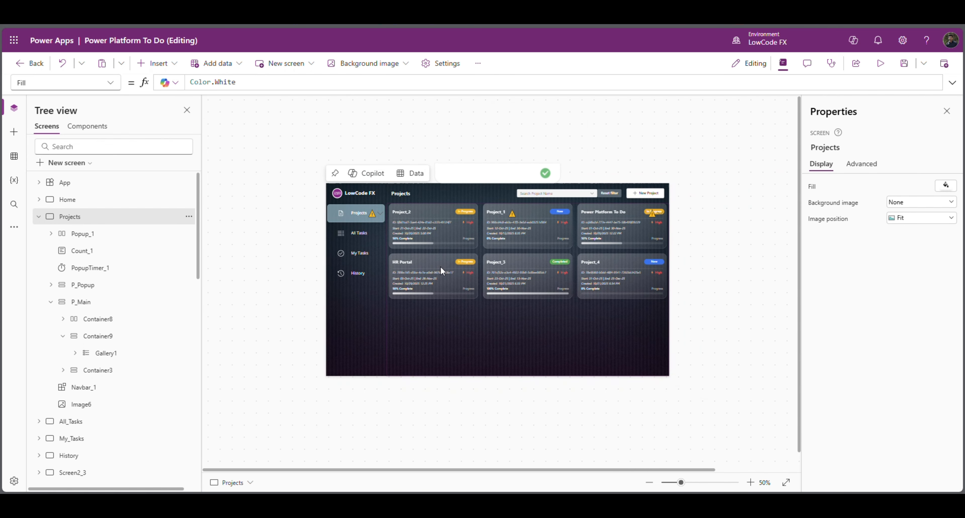
- Preview the Projects screen and switch between Projects, My Tasks and All Tasks to check the navigation bar
scroll(477, 263, "up", 2)
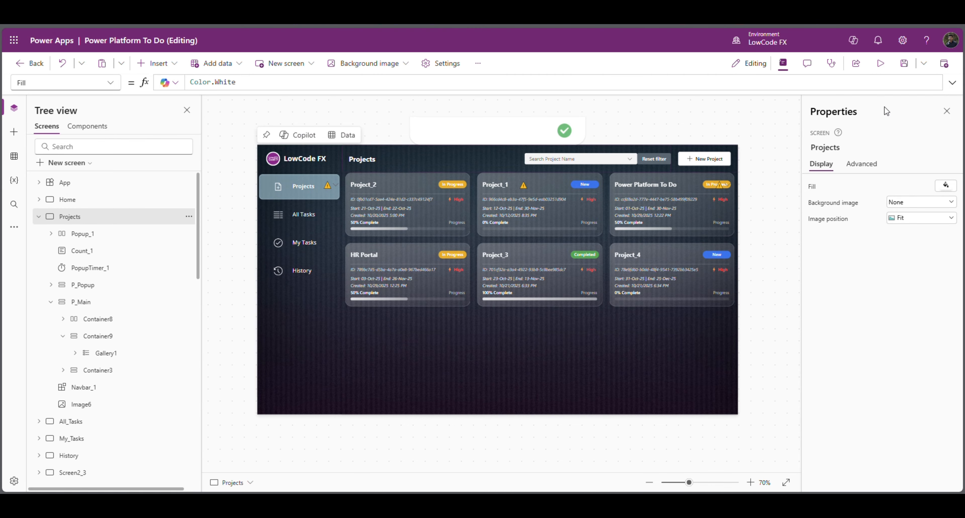
left_click(880, 63)
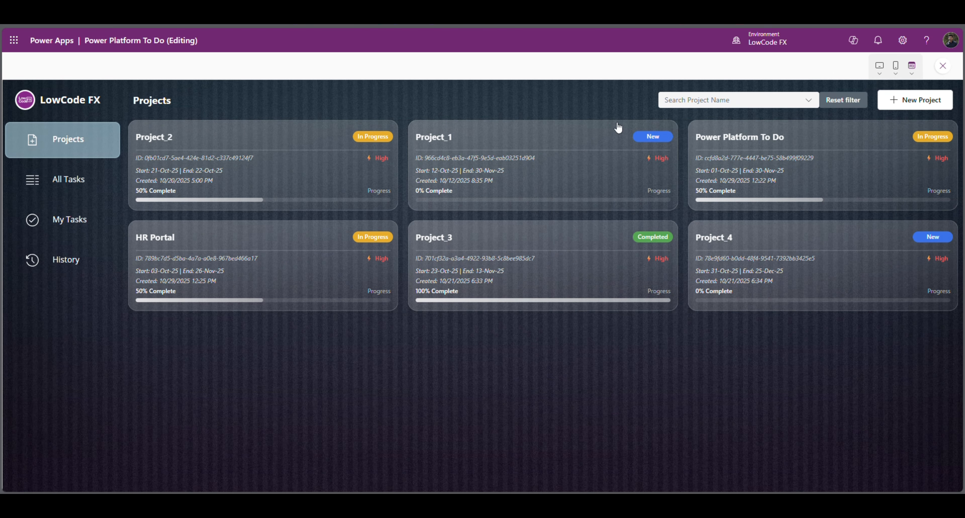
left_click(79, 188)
left_click(79, 222)
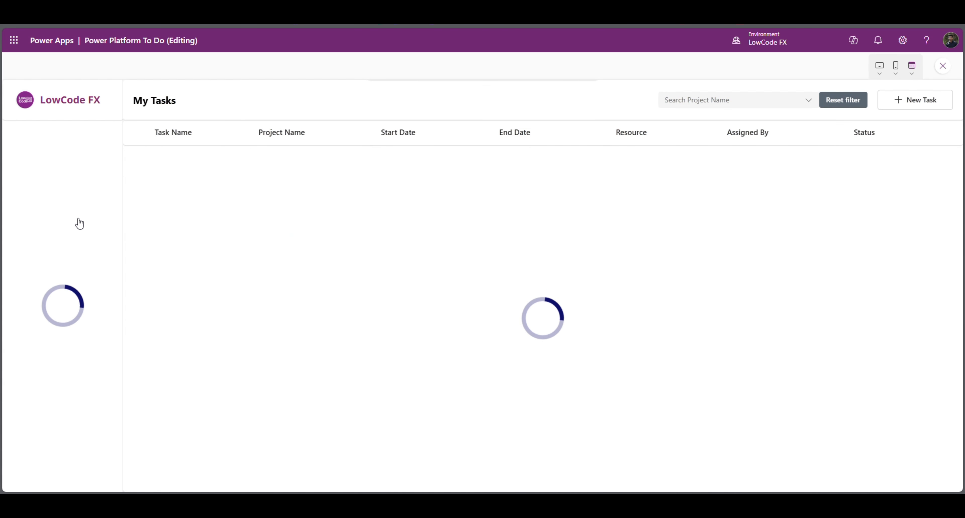
left_click(77, 183)
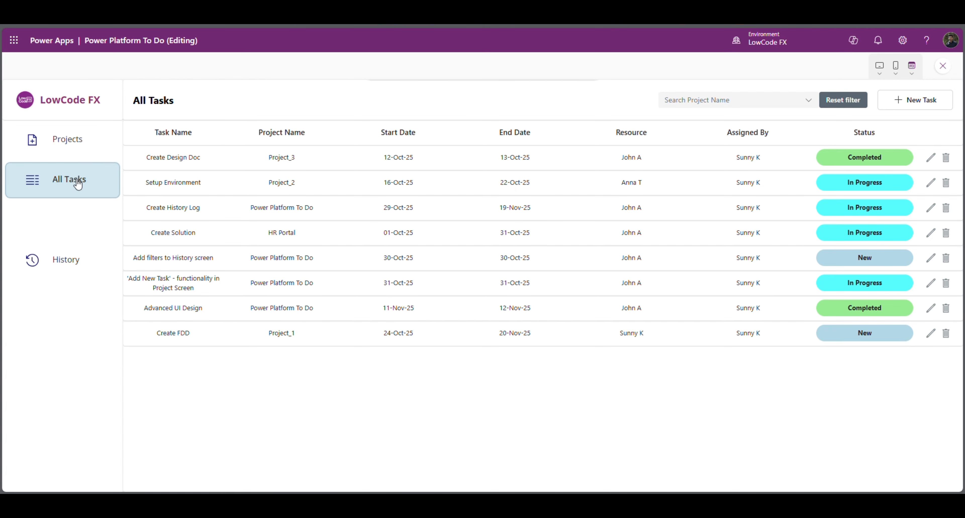
left_click(77, 141)
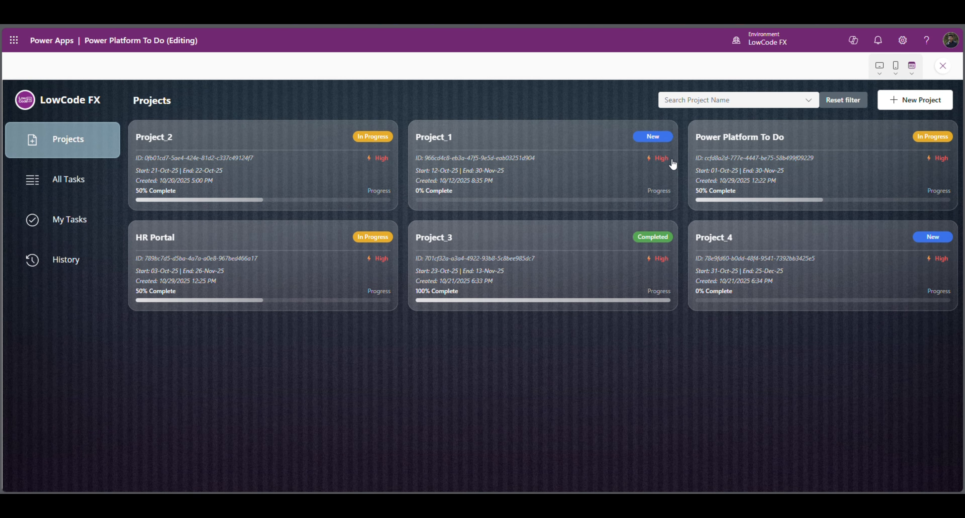
- Open the Project_2 and Power Platform To Do boards in the preview to check their look, and return to editing
left_click(750, 159)
left_click(68, 139)
left_click(321, 172)
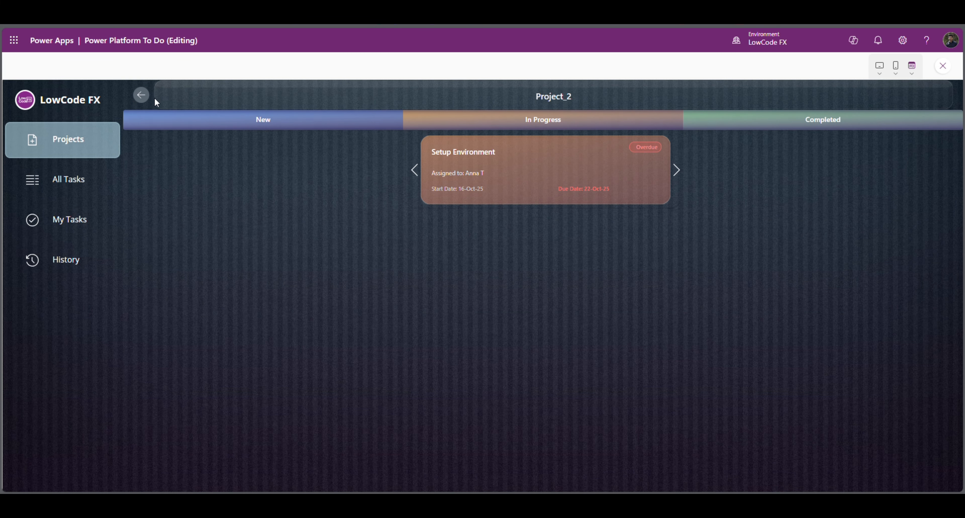
left_click(142, 96)
left_click(728, 146)
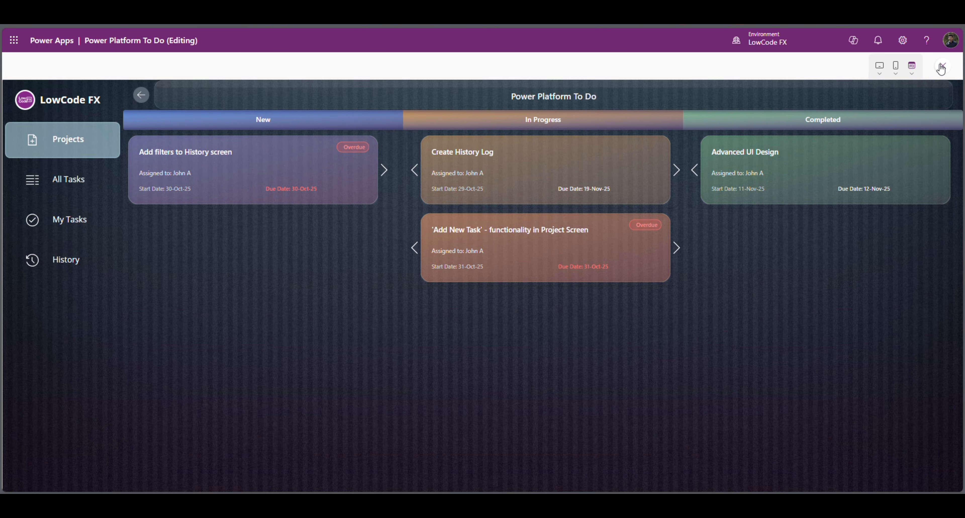
key("Escape")
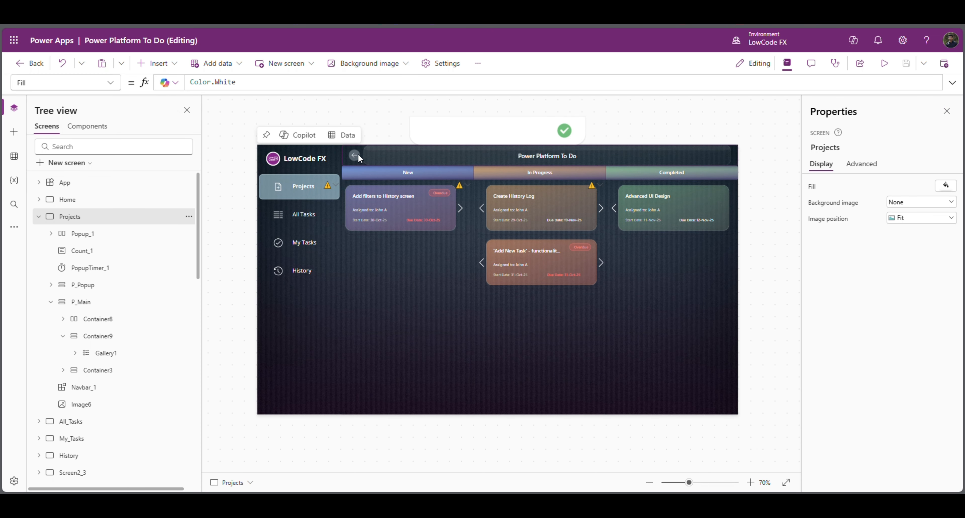
- Duplicate the board's back button inside Container5 and set the copy's icon to Add
left_click(355, 155)
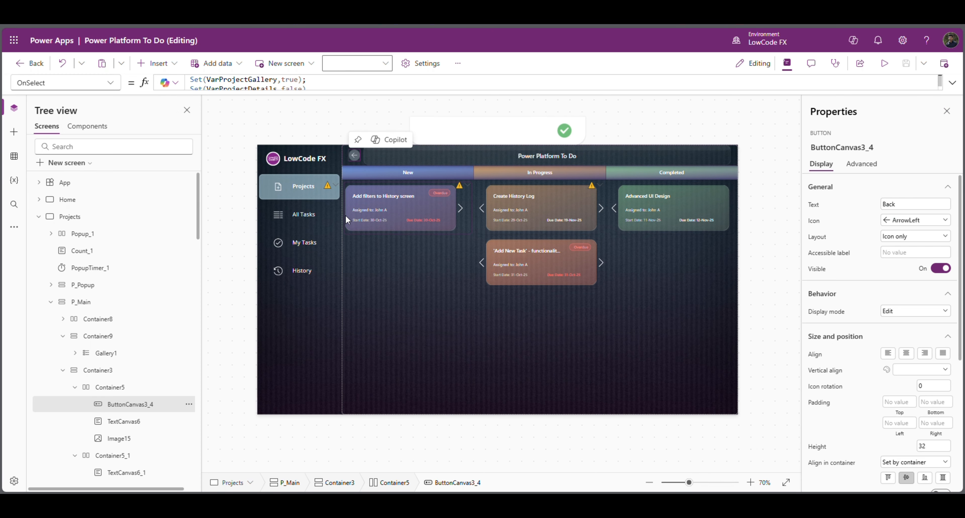
left_click(734, 165)
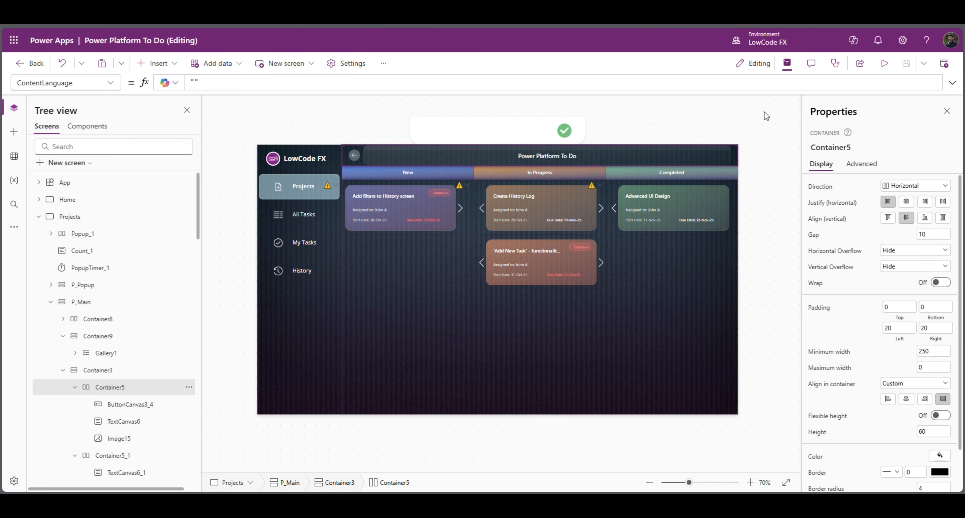
key("ctrl+v")
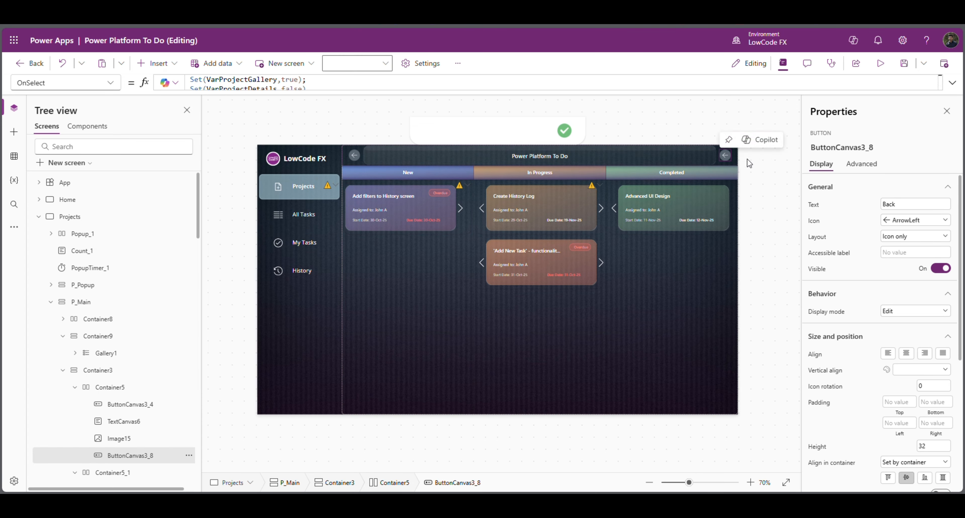
left_click(911, 226)
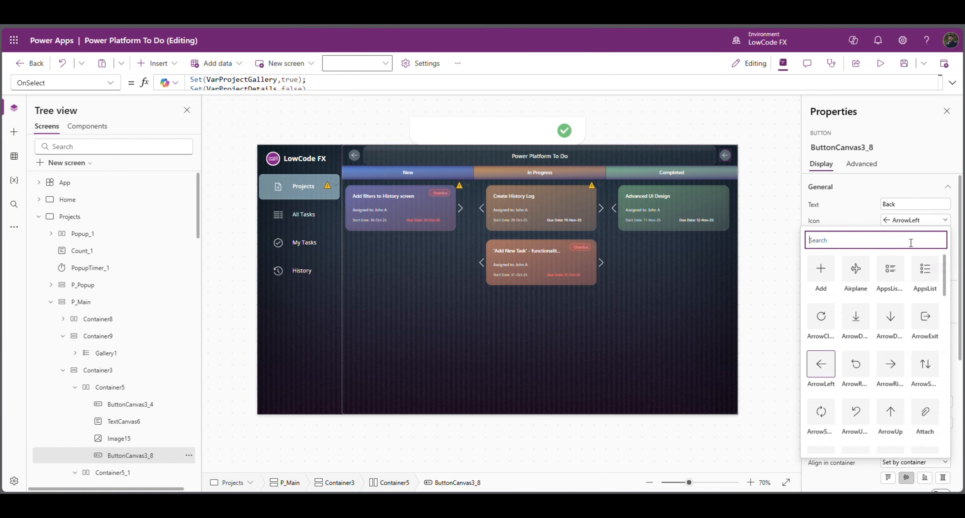
left_click(821, 273)
left_click(778, 158)
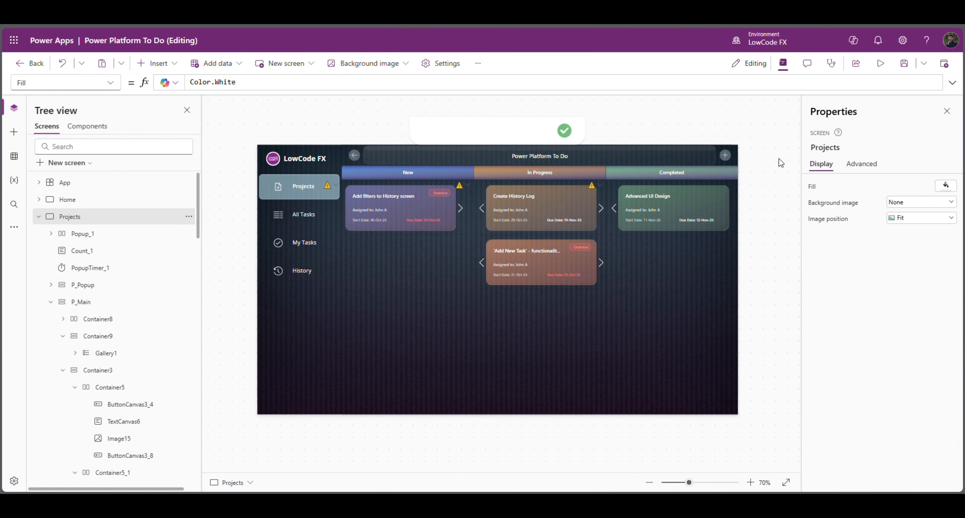
- Copy the full OnSelect formula of the New Task button on the All_Tasks screen
left_click(723, 160)
left_click(43, 219)
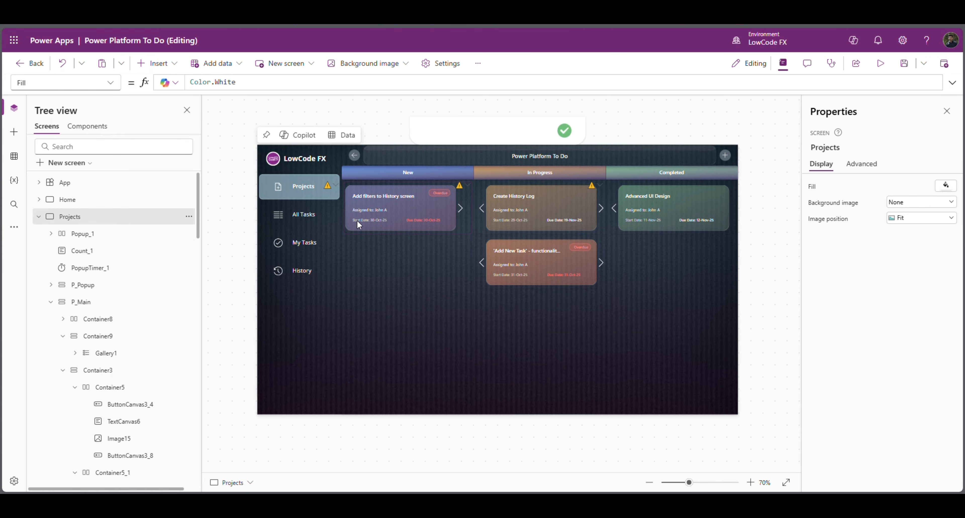
left_click(306, 220, "alt")
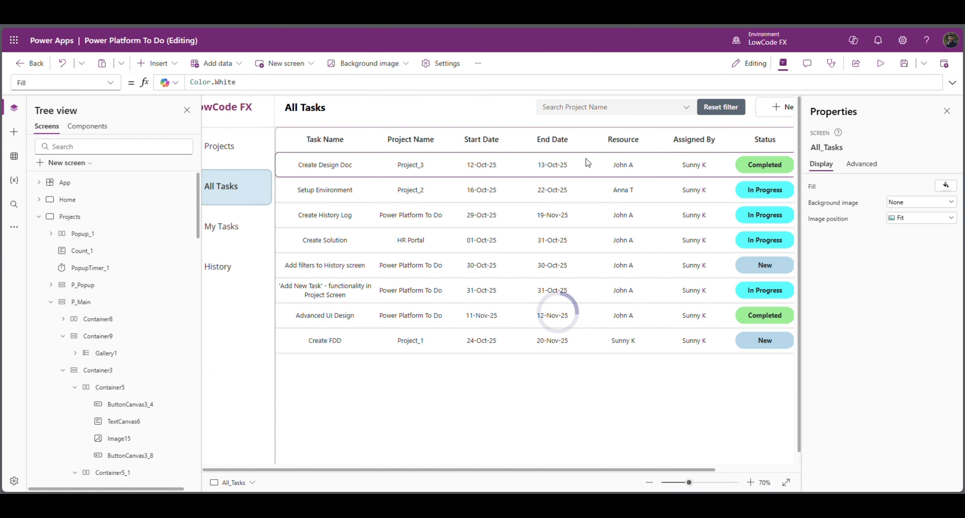
left_click(684, 176)
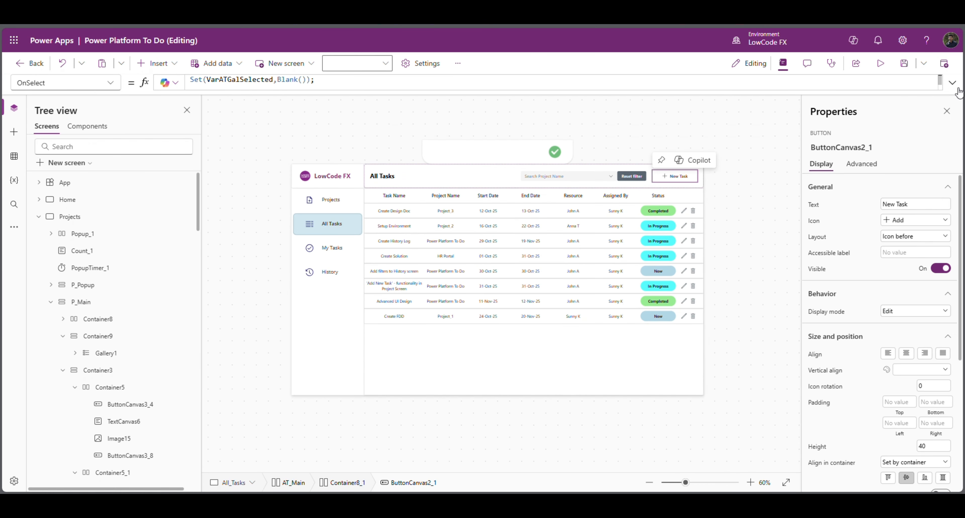
left_click(951, 82)
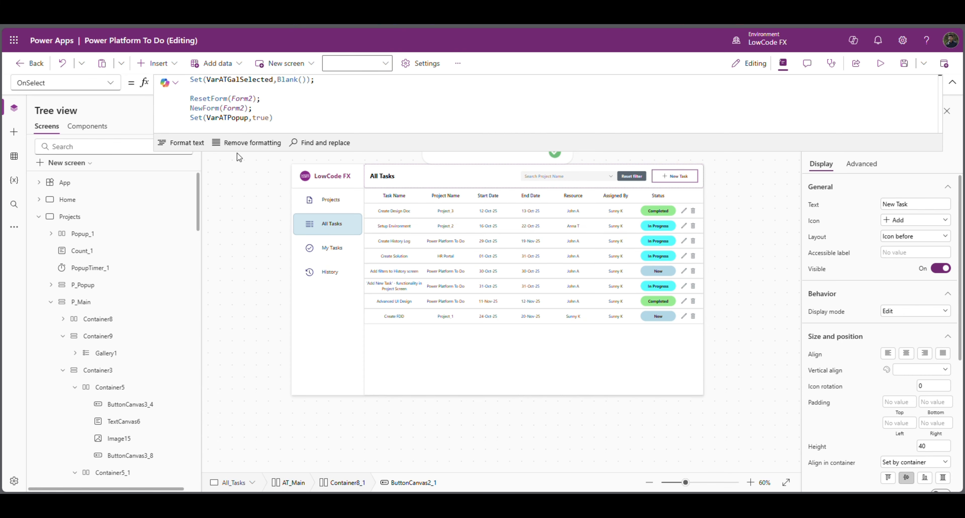
left_click_drag(237, 153, 237, 196)
left_click_drag(273, 119, 176, 77)
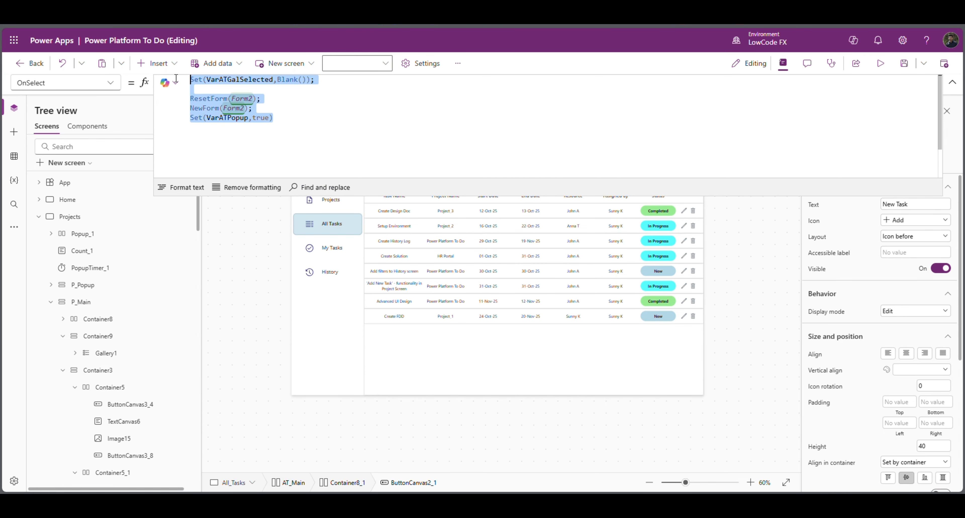
left_click(354, 139)
left_click(951, 82)
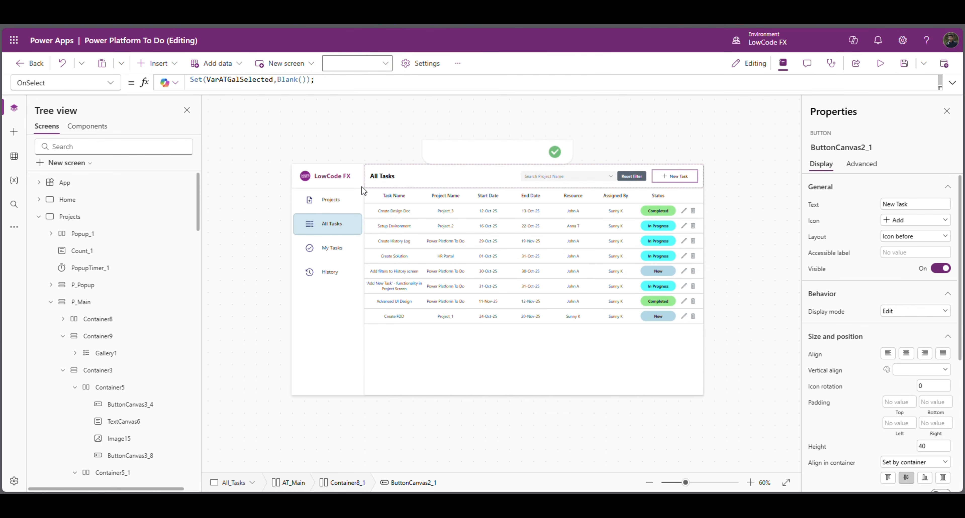
- Open the Power Platform To Do board on the Projects screen and replace its add button's OnSelect with the copied New Task formula
left_click(89, 217)
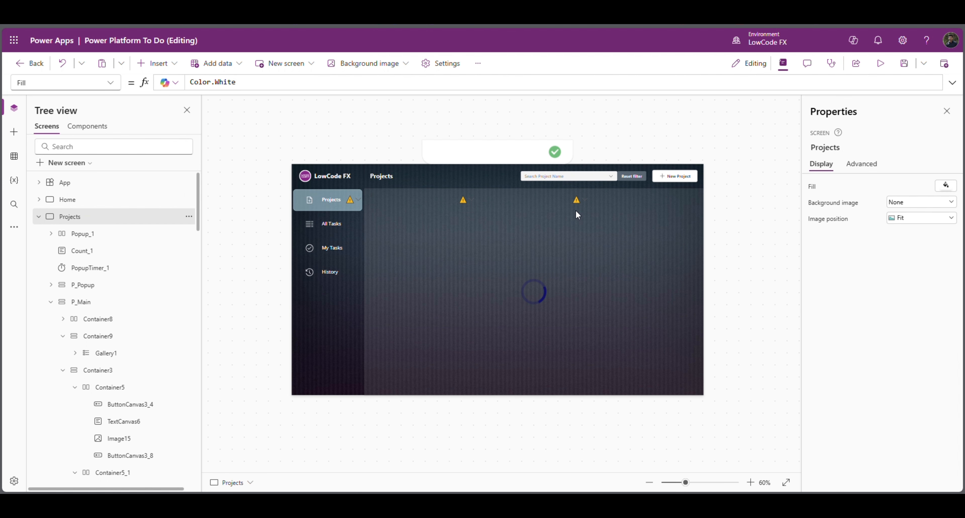
left_click(656, 209, "alt")
left_click(693, 173)
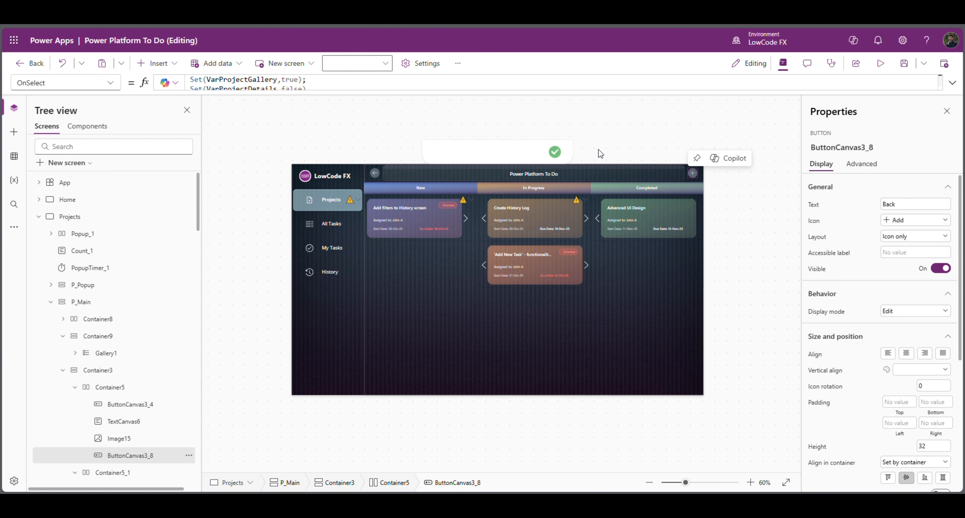
left_click(234, 81)
key("ctrl+a")
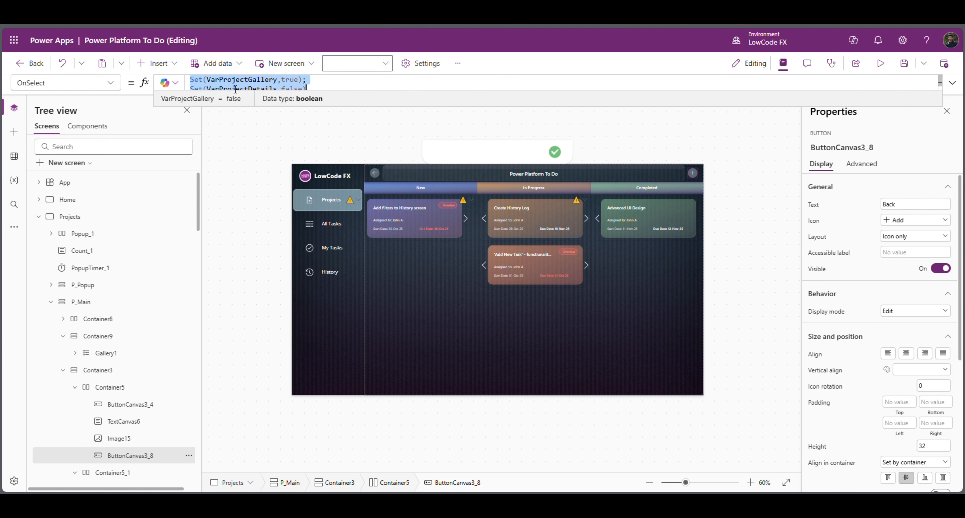
type("NewForm(Form2); Set(VarATPopup,true)")
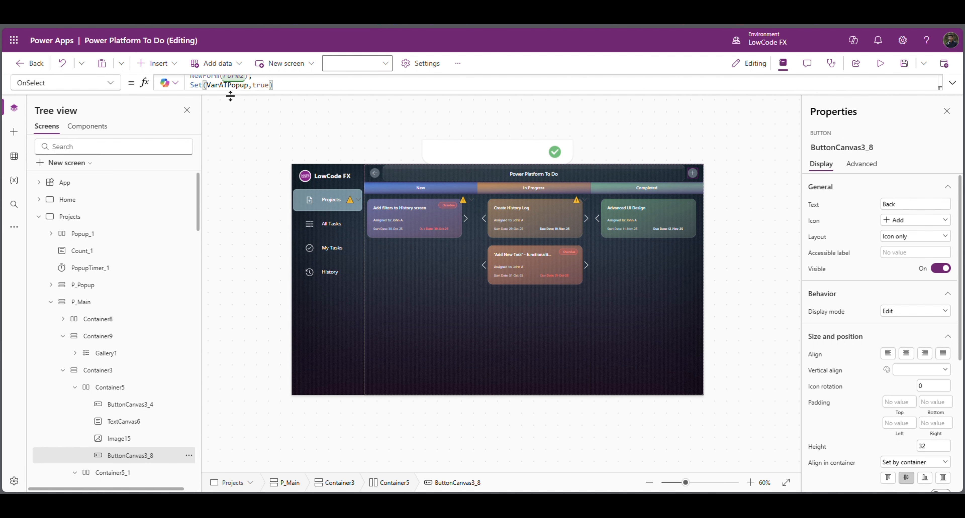
- Remove the Set(VarATGalSelected,Blank()) line from the board add button's OnSelect formula
left_click_drag(231, 95, 288, 129)
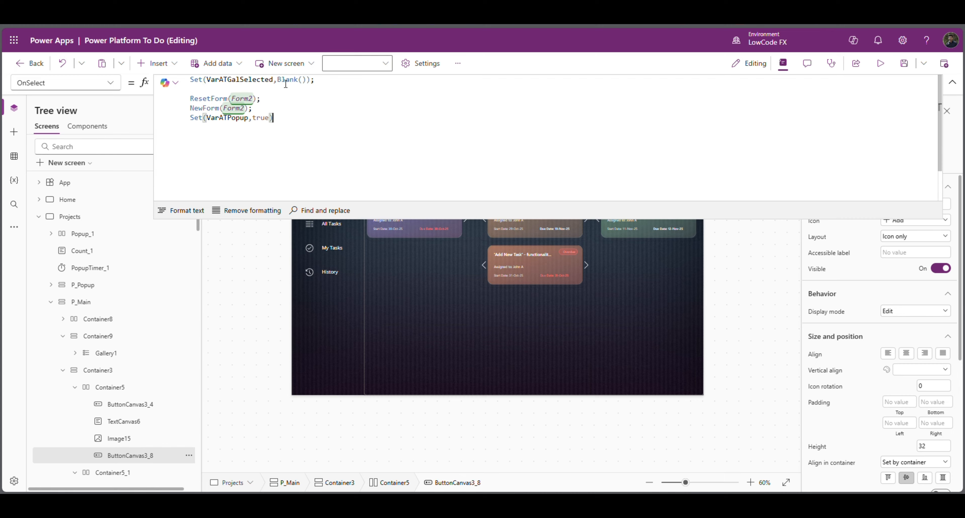
left_click_drag(336, 82, 187, 80)
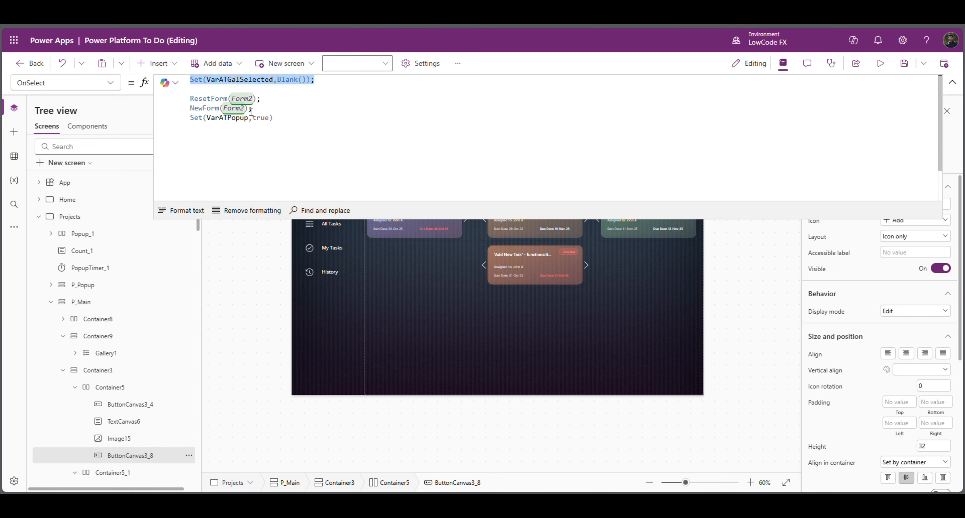
key("BackSpace")
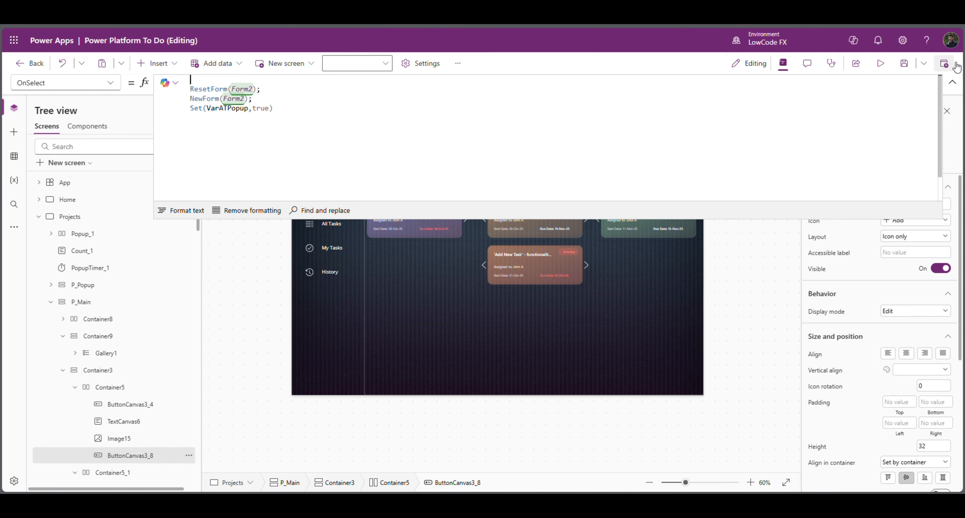
left_click(951, 82)
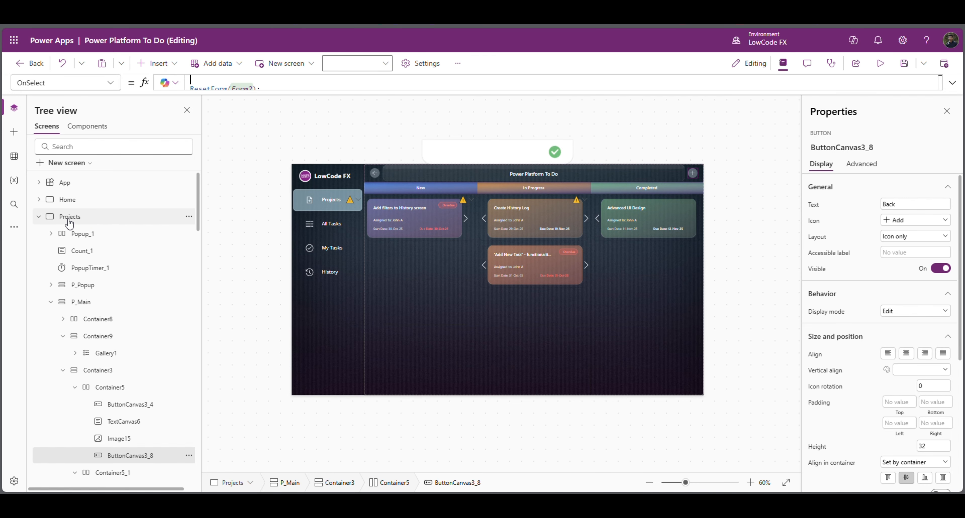
- Bring up the Create New Task popup on the All_Tasks screen and copy its AT_Popup container
left_click(342, 228, "alt")
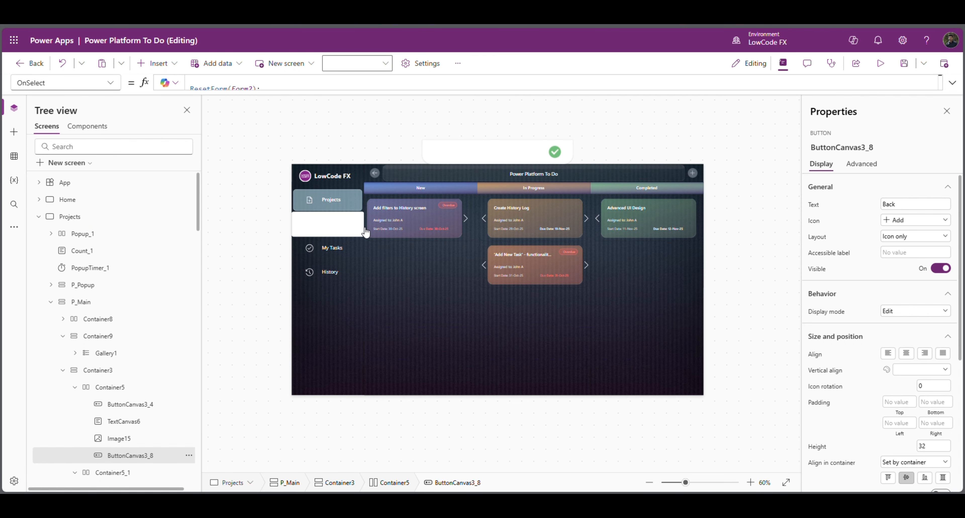
left_click(673, 178, "alt")
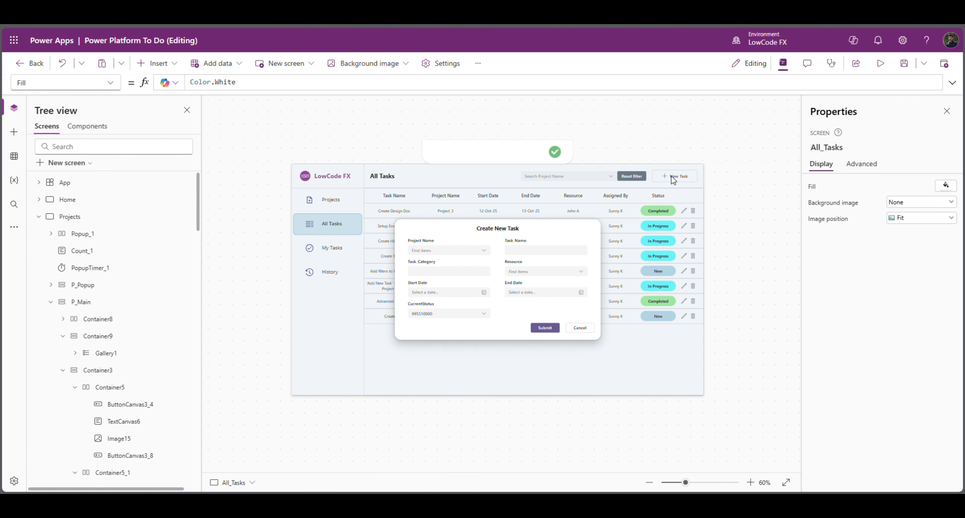
left_click(532, 361)
scroll(112, 323, "down", 10)
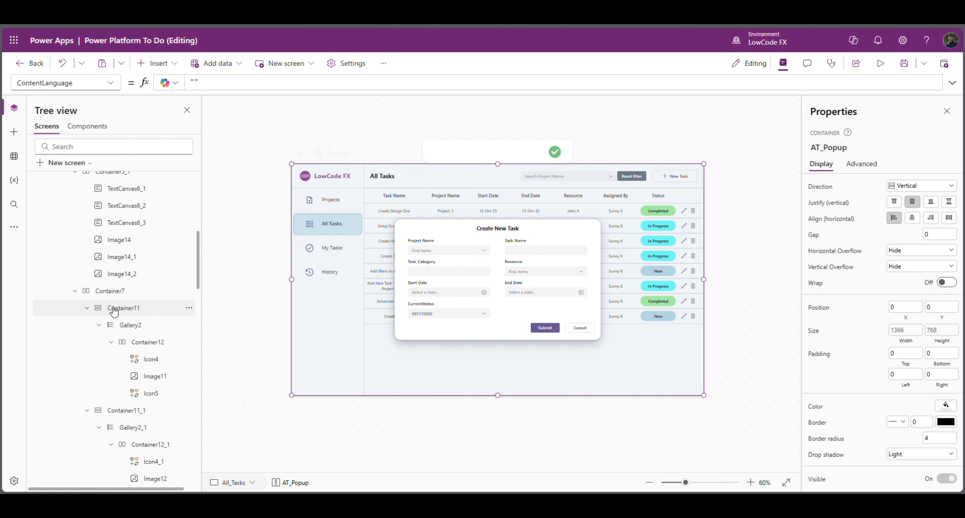
scroll(108, 379, "down", 3)
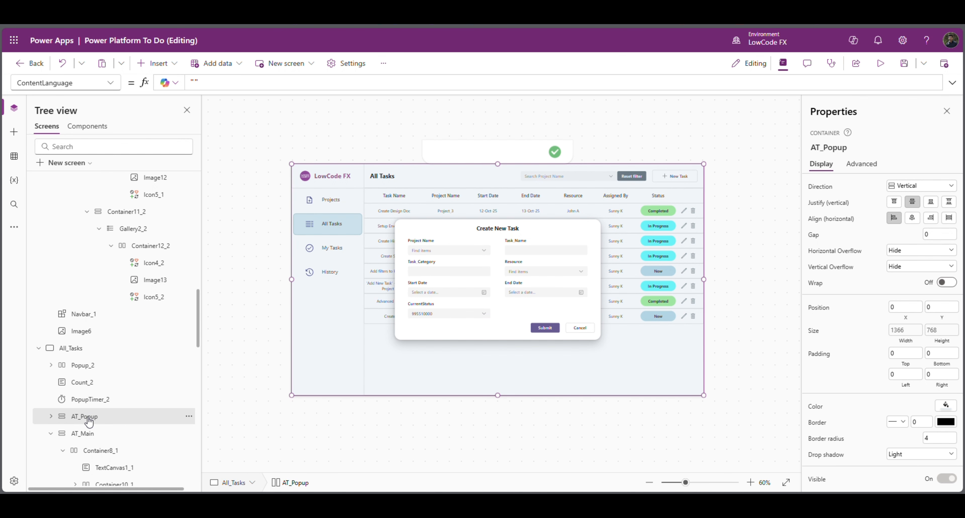
scroll(123, 263, "down", 15)
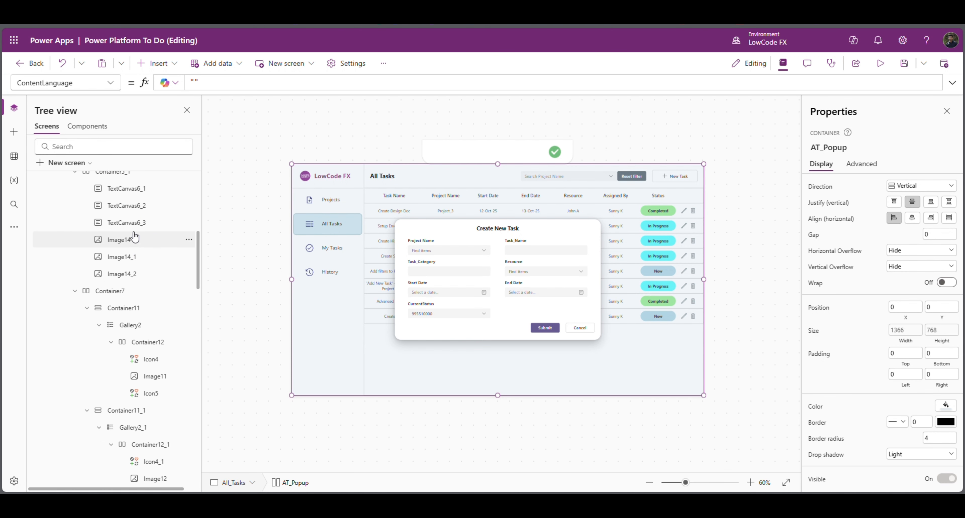
scroll(108, 221, "up", 3)
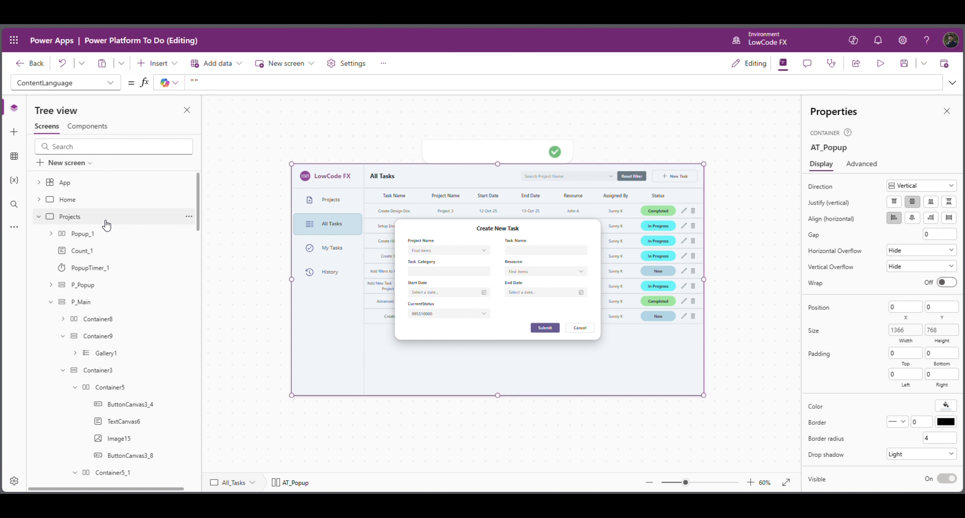
- Paste the copied popup container into the Projects screen and rename it AddTask_Popup
left_click(107, 224)
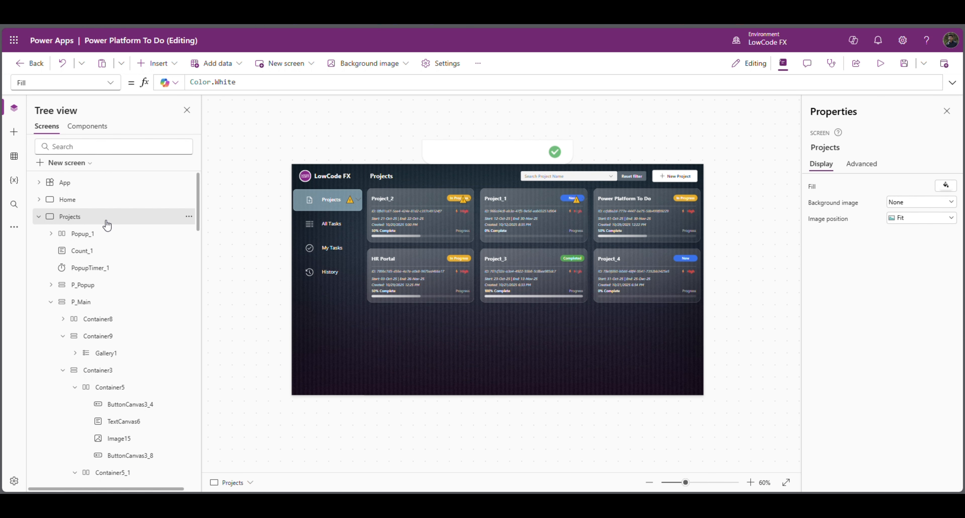
key("ctrl+v")
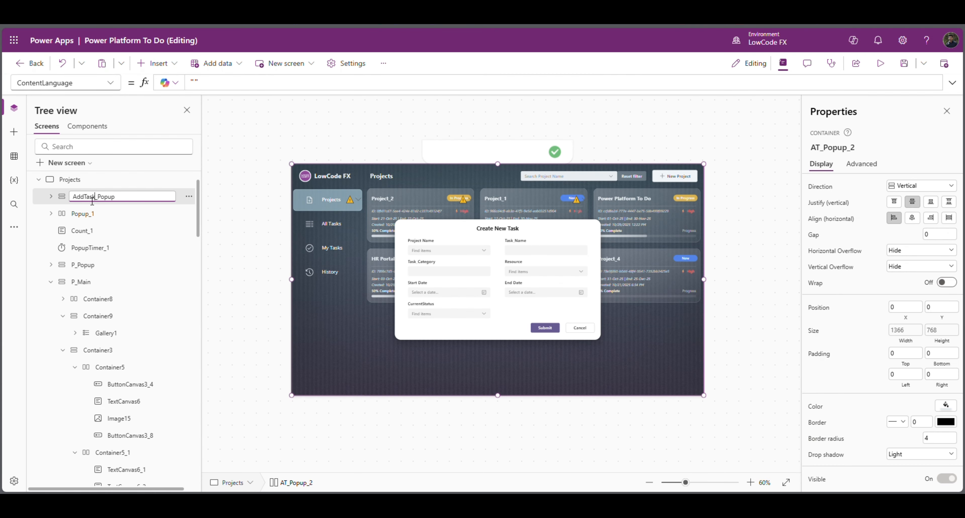
left_click(244, 190)
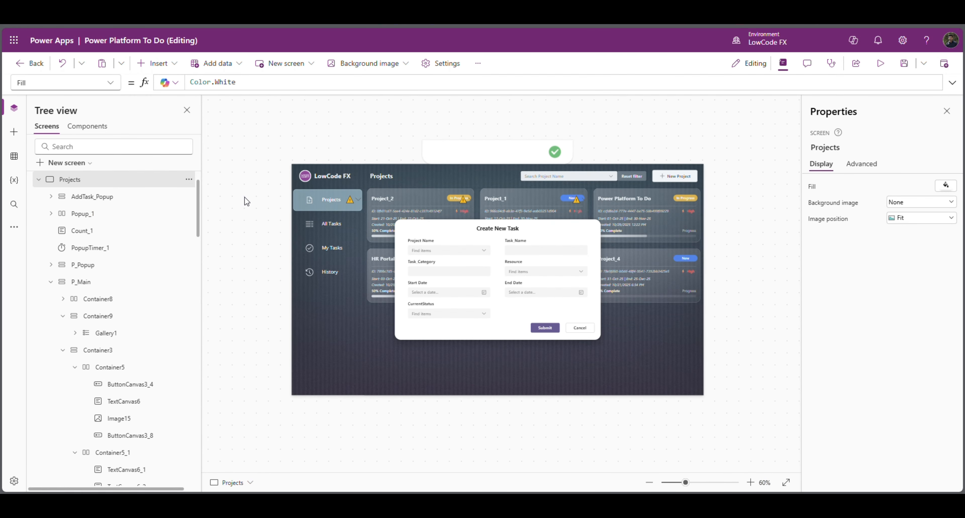
- Set the Visible property of AddTask_Popup to the variable VarAddTaskPopup
left_click(123, 198)
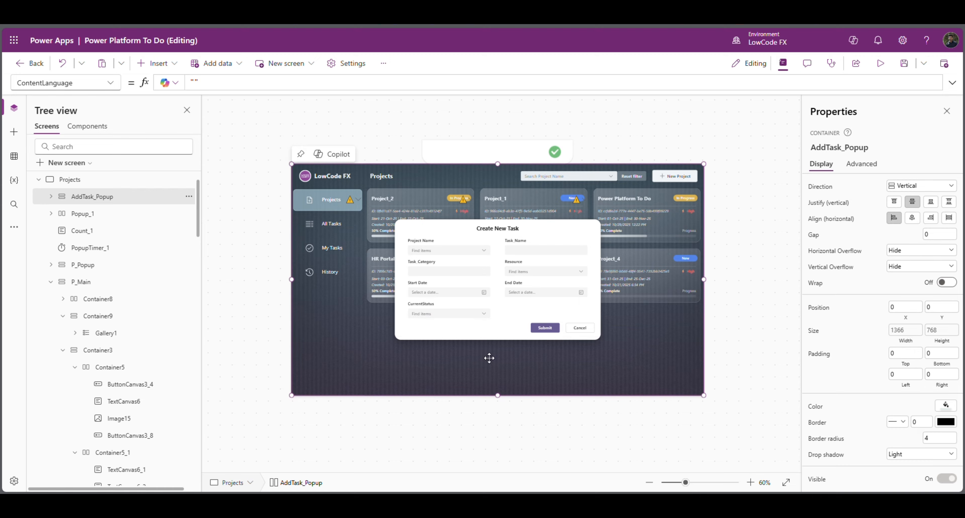
left_click(817, 480)
left_click(215, 91)
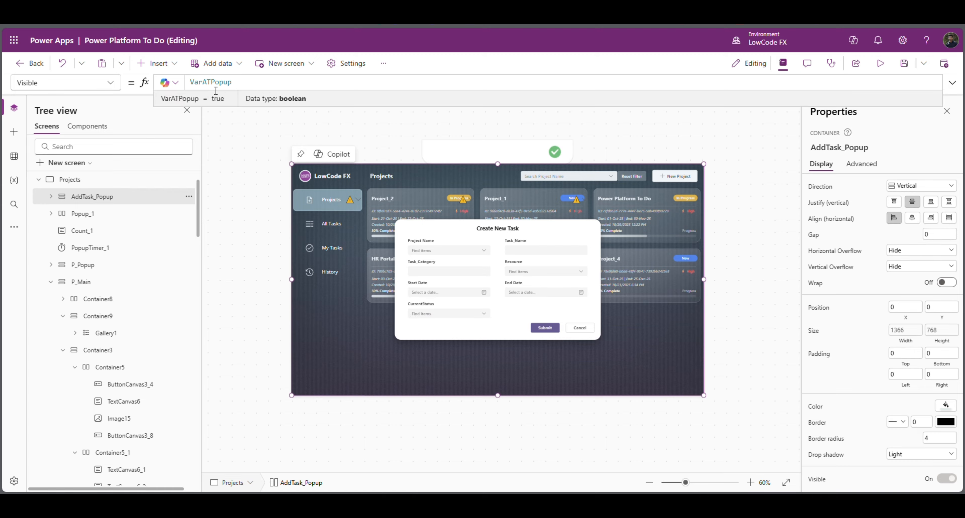
key("ctrl+a")
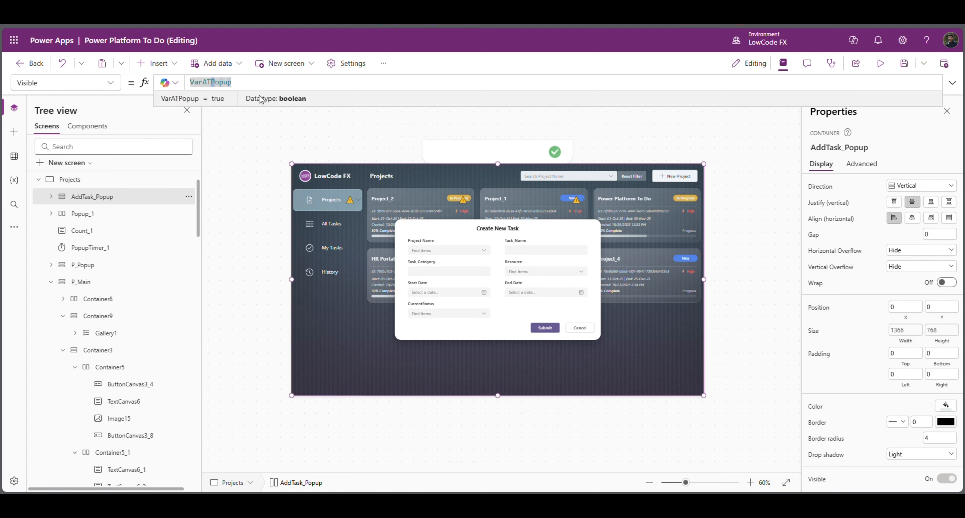
key("Left")
key("BackSpace")
key("BackSpace")
type("AddTask")
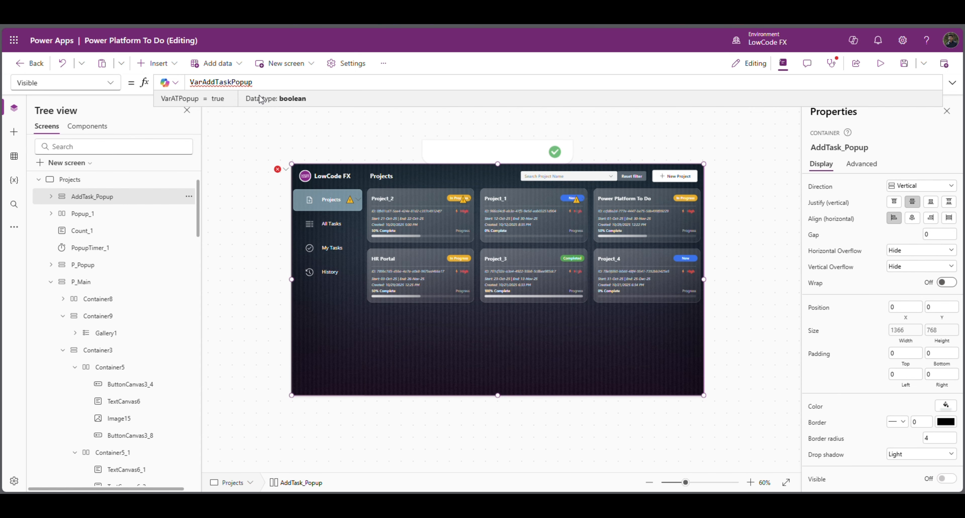
- Replace VarATPopup with VarAddTaskPopup in the OnSelect formula of the add button on the Power Platform To Do board
key("ctrl+a")
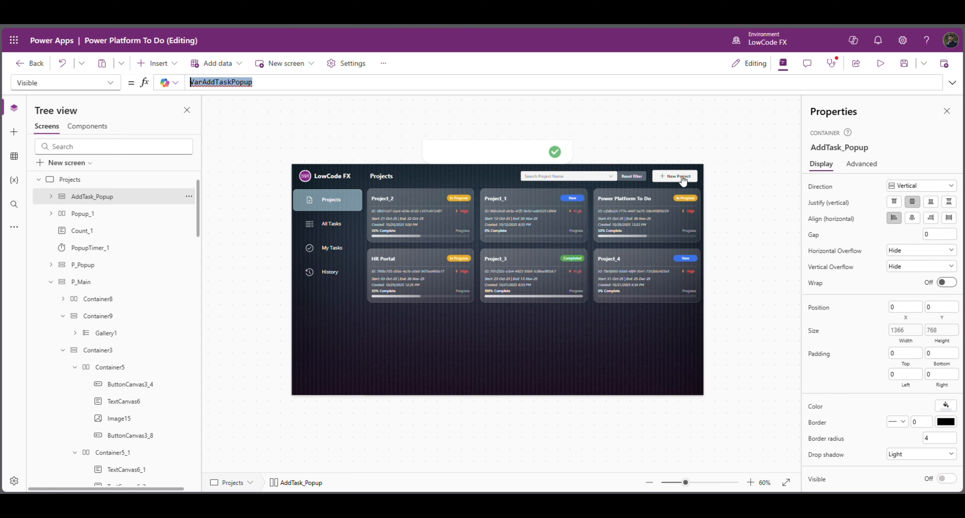
left_click(653, 208, "alt")
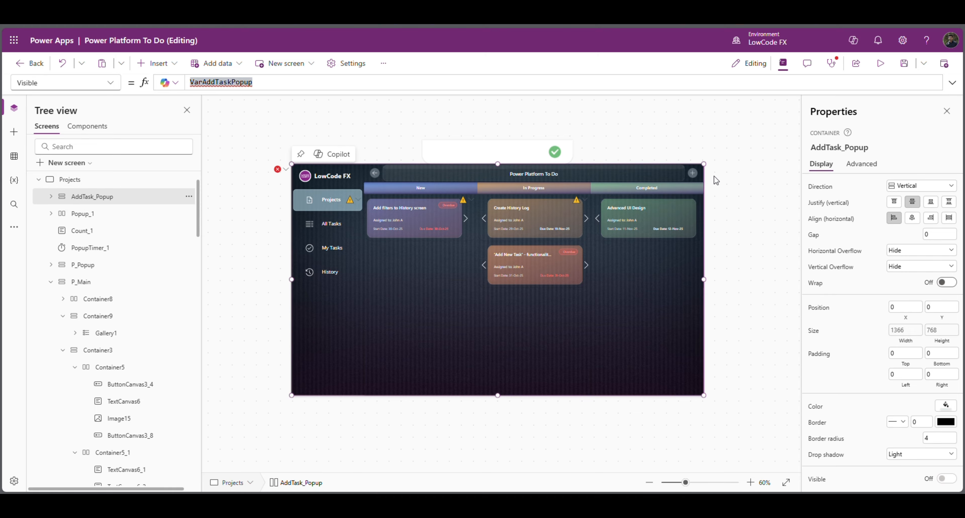
key("alt")
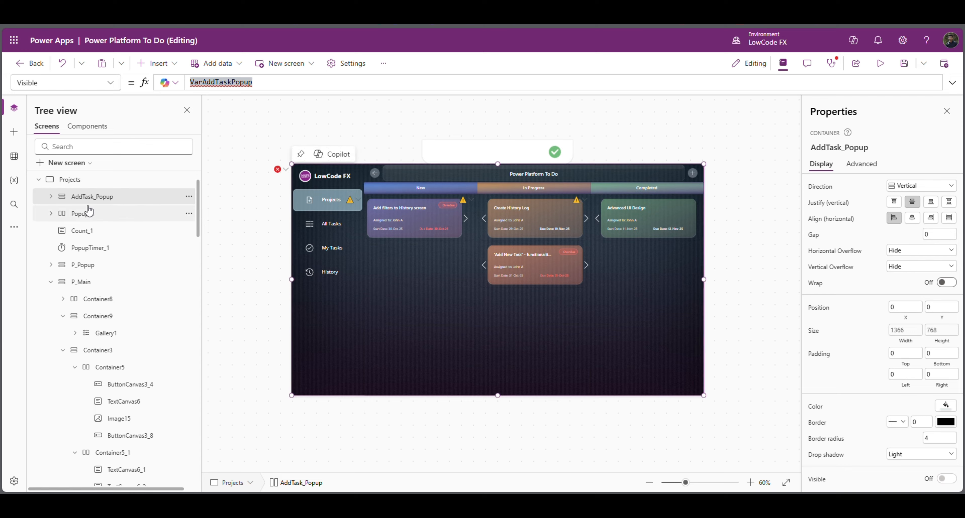
left_click(727, 189)
left_click(691, 176)
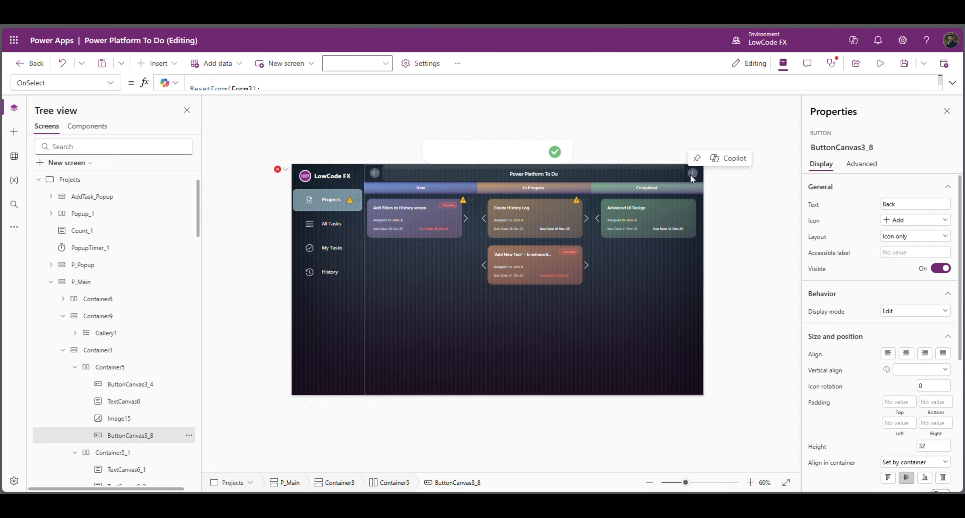
left_click(198, 90)
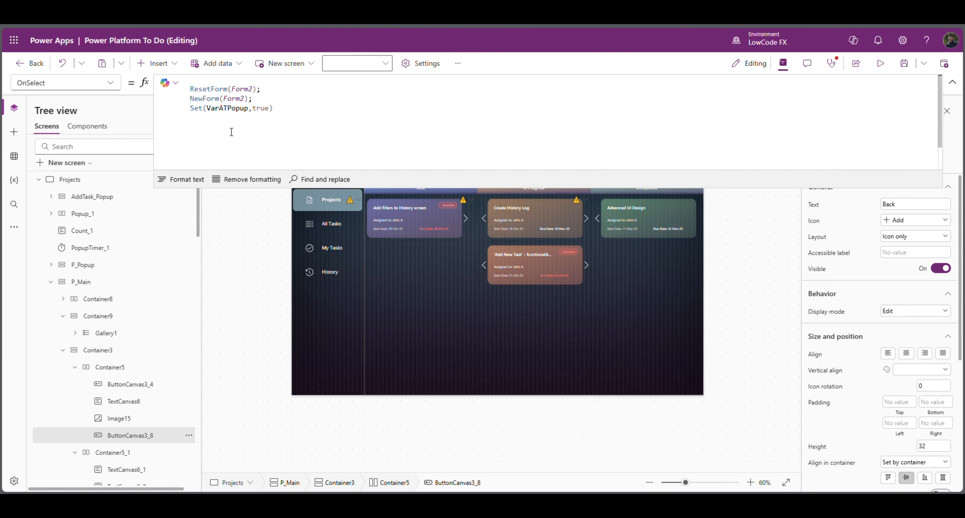
double_click(226, 108)
type("VarAddTaskPopup")
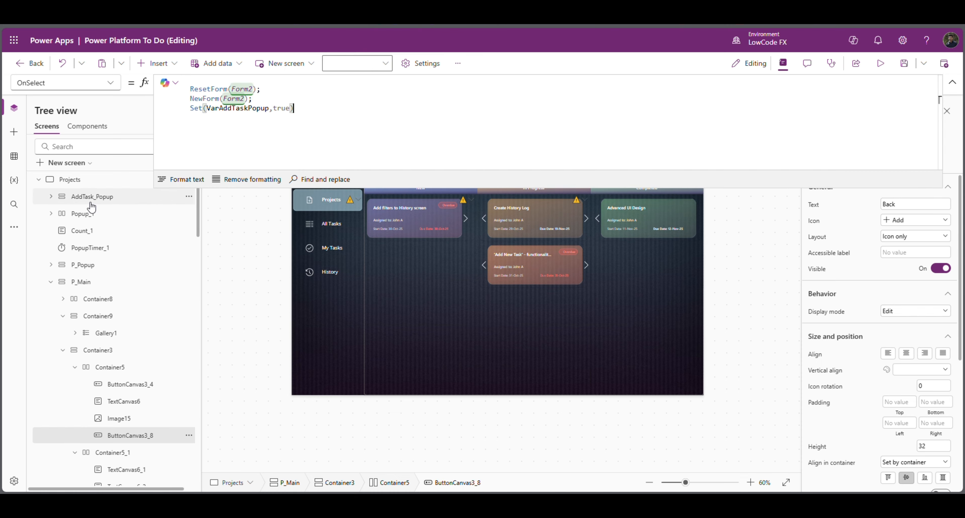
- Look up the name of the form inside Container13_4 of AddTask_Popup
left_click(52, 197)
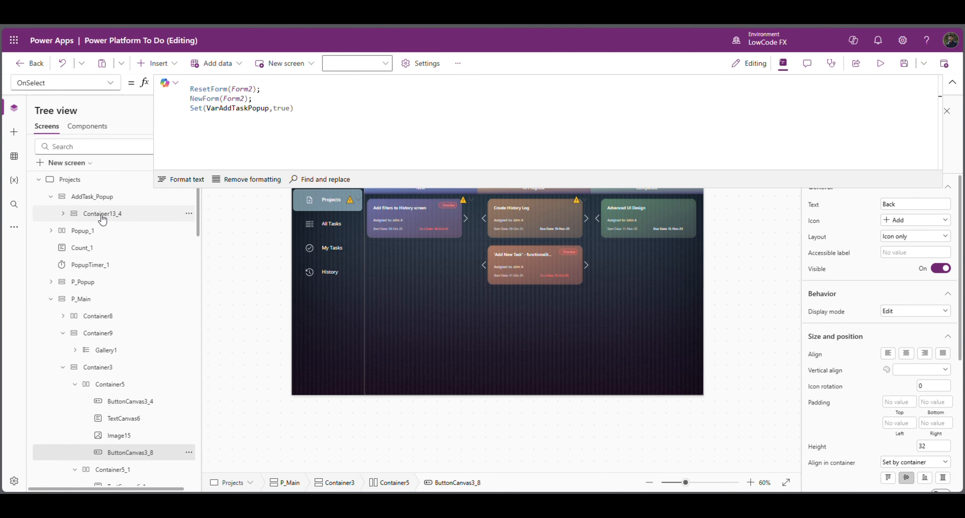
left_click(63, 214)
left_click(123, 251)
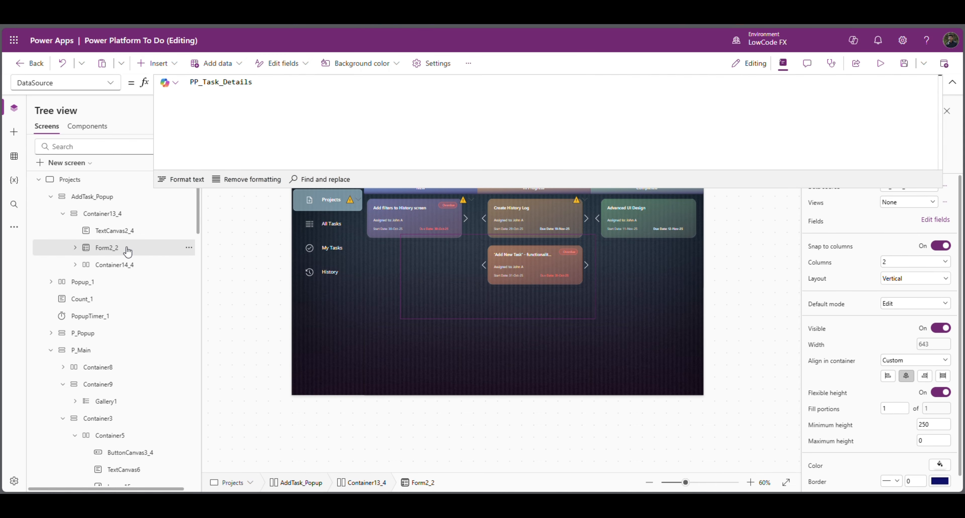
double_click(114, 251)
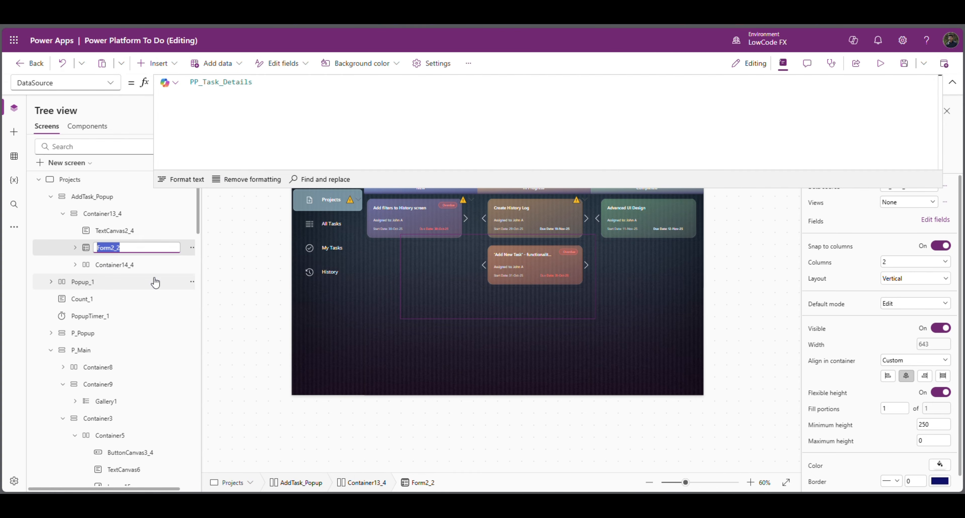
left_click(825, 161)
- Point the ResetForm and NewForm calls in the board add button's OnSelect formula to Form2_2
left_click(951, 85)
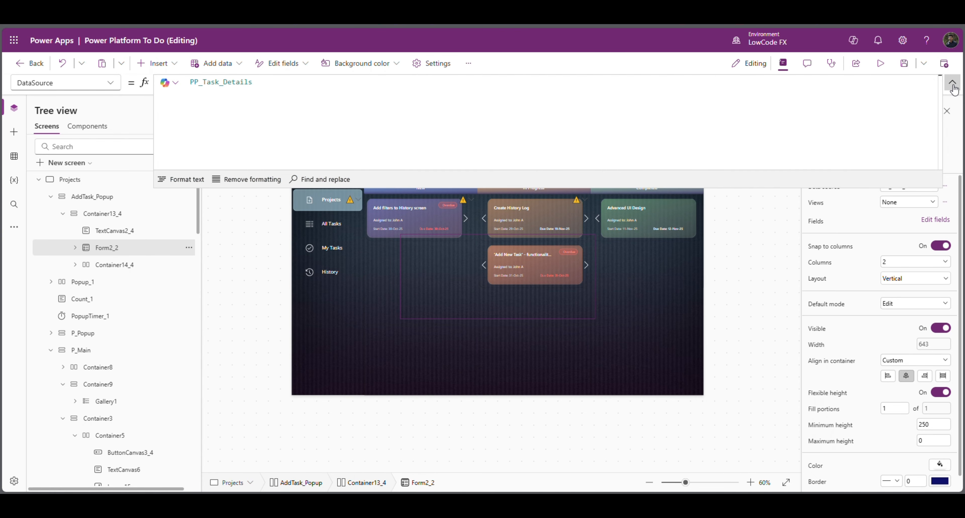
left_click(689, 174)
left_click(948, 90)
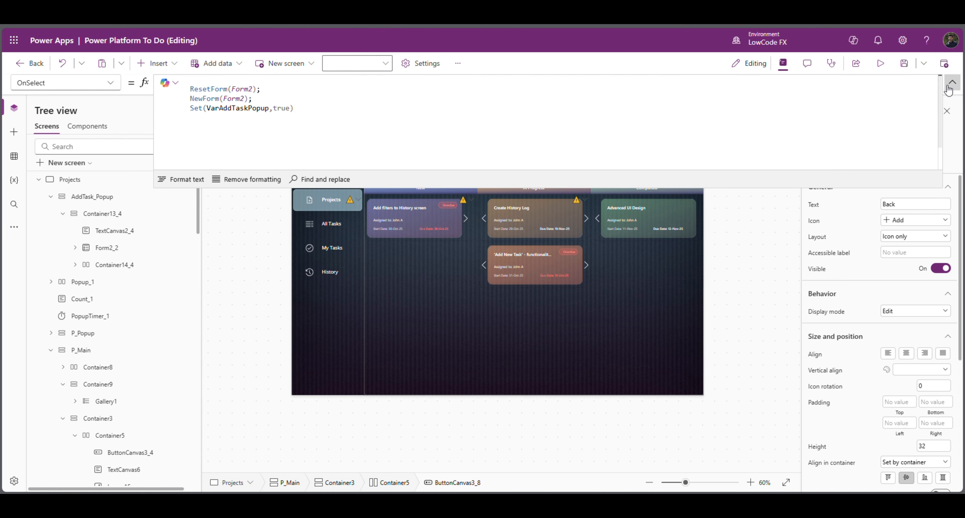
left_click(252, 90)
type("_2")
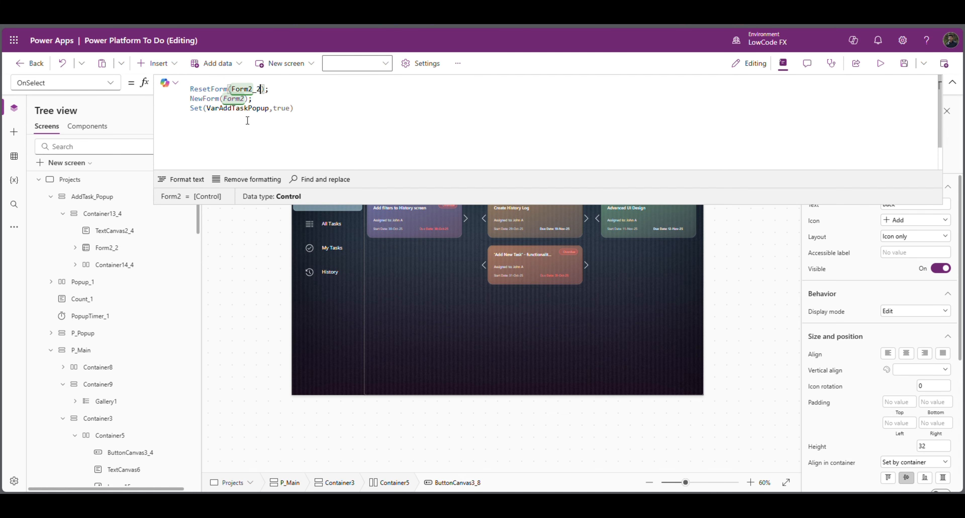
left_click(246, 99)
type("_2")
left_click(370, 109)
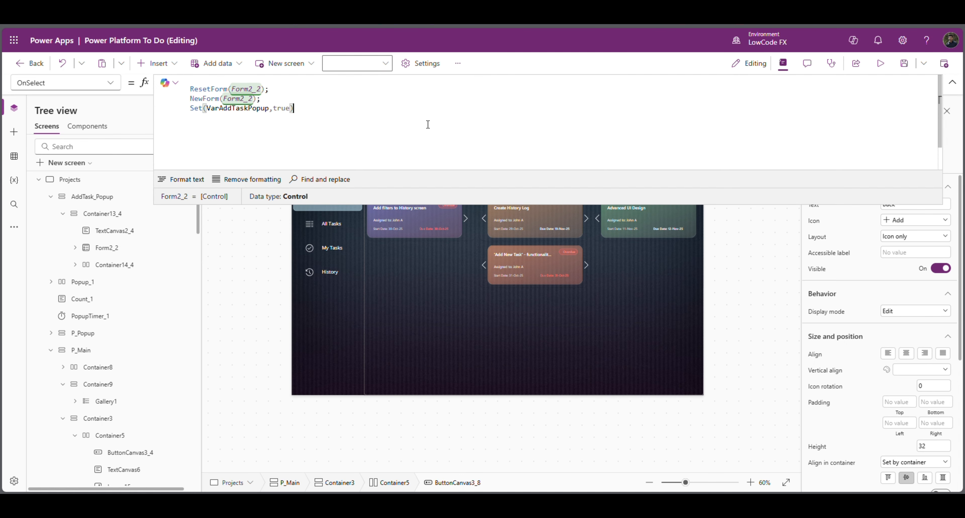
left_click(952, 82)
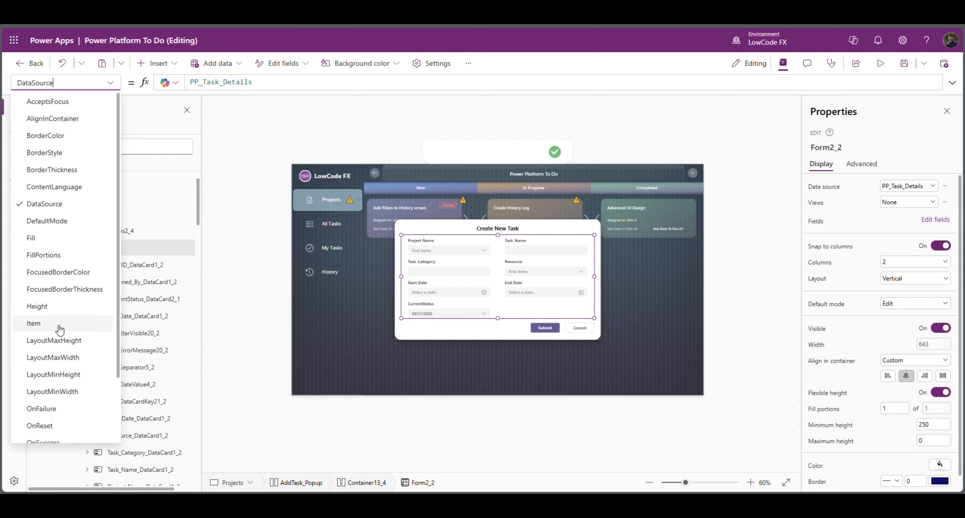
- Strip the IsBlank condition and the "Task Edited Successfully" branch from Form2_2's OnSuccess formula, keeping only the "New Task Created" notification text
scroll(60, 329, "down", 2)
left_click(53, 361)
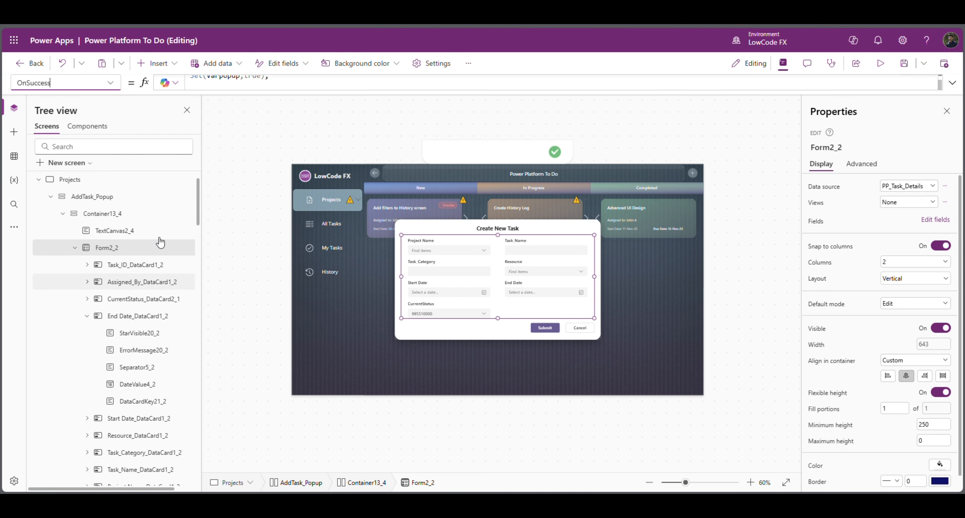
left_click(235, 97)
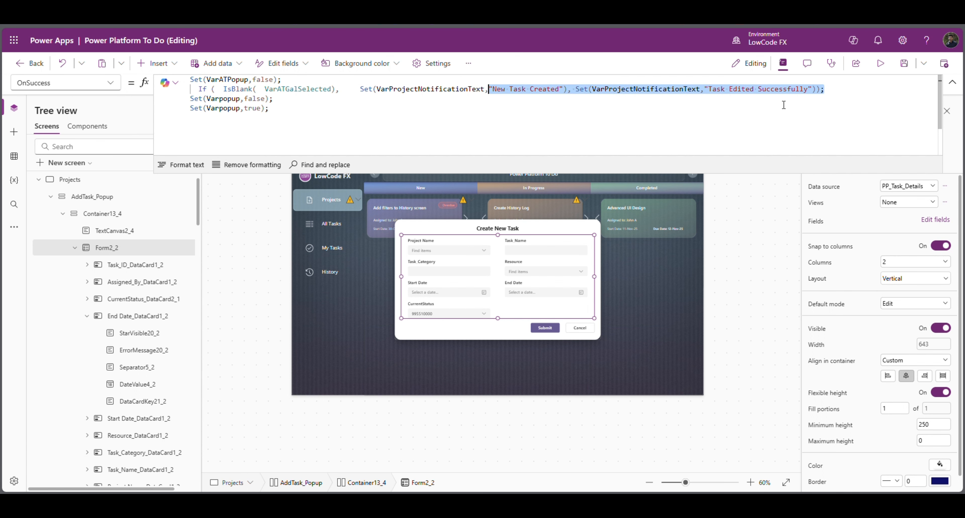
left_click(784, 105)
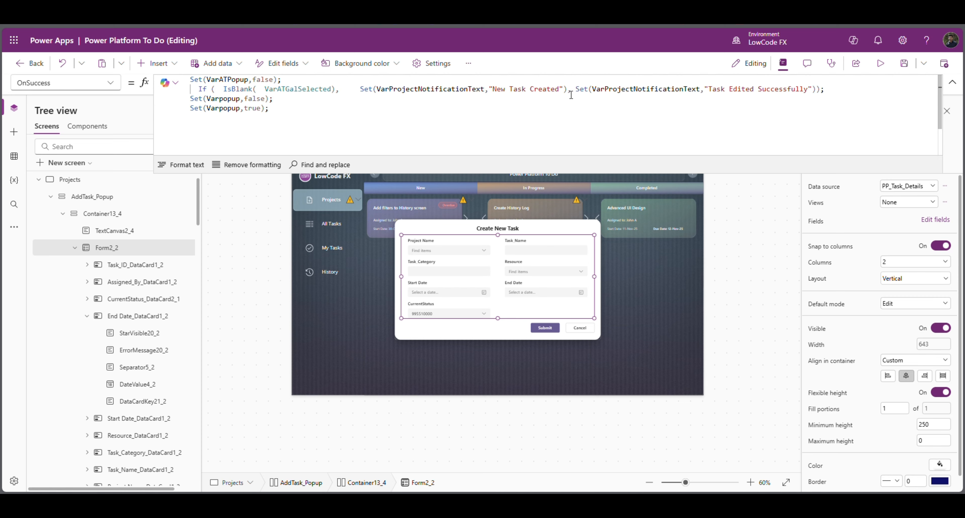
left_click_drag(570, 91, 823, 96)
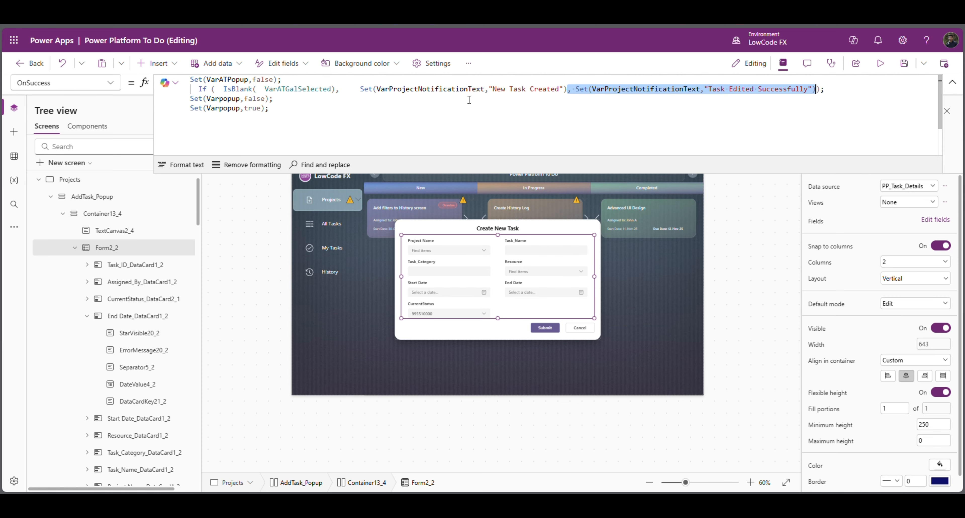
key("BackSpace")
left_click_drag(357, 92, 199, 90)
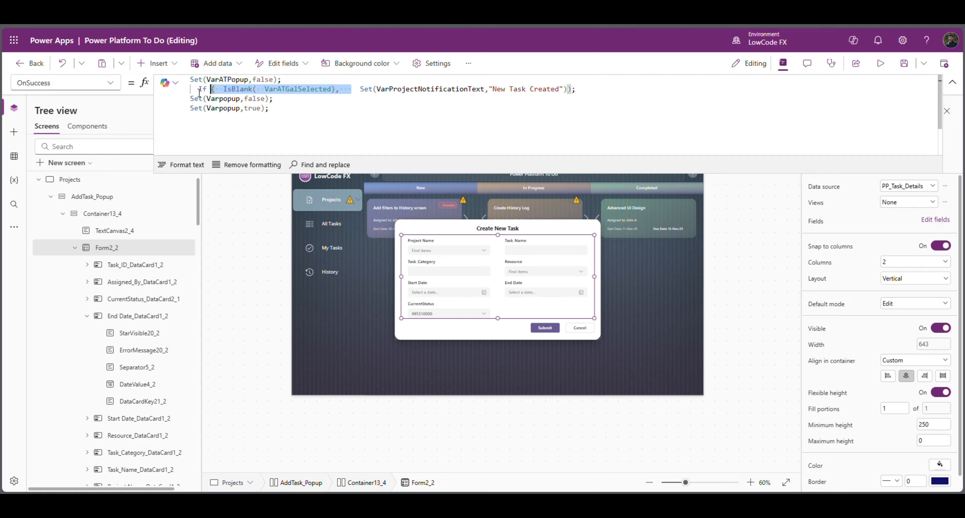
key("BackSpace")
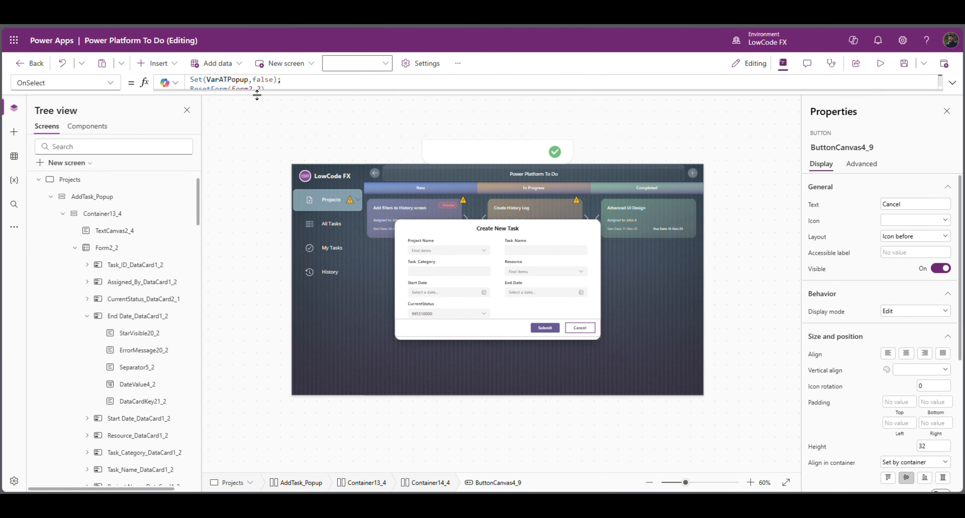
- Replace the VarATPopup line in the popup's Cancel button OnSelect formula with Set(VarAddTaskPopup,false);
left_click(259, 90)
triple_click(253, 81)
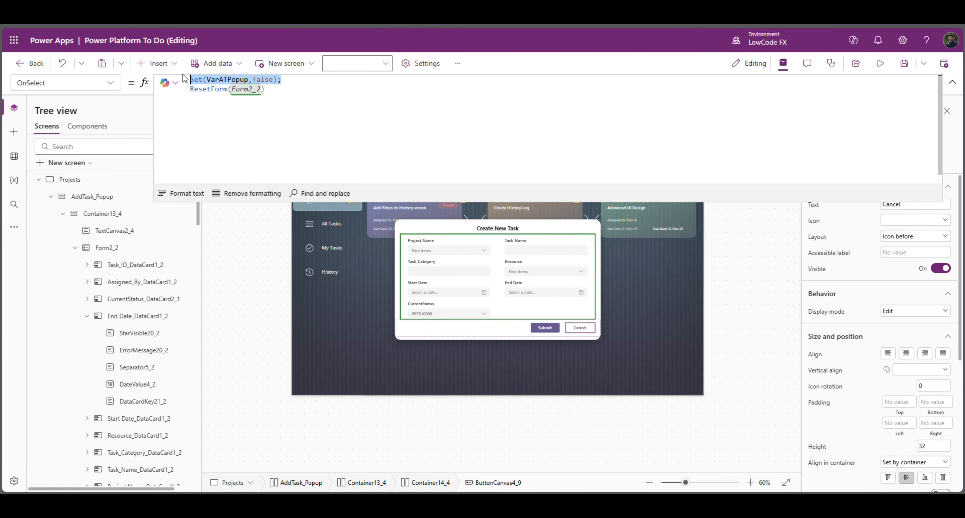
type("Set(VarAddTaskPopup,false);")
left_click(294, 121)
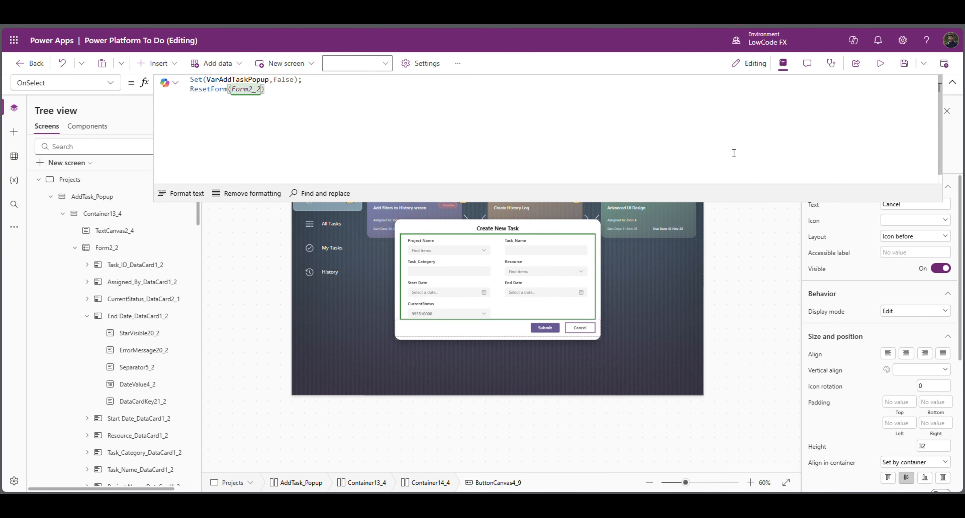
- Set the display mode of the Project Name combo box in the Create New Task form to Disabled
left_click(462, 244)
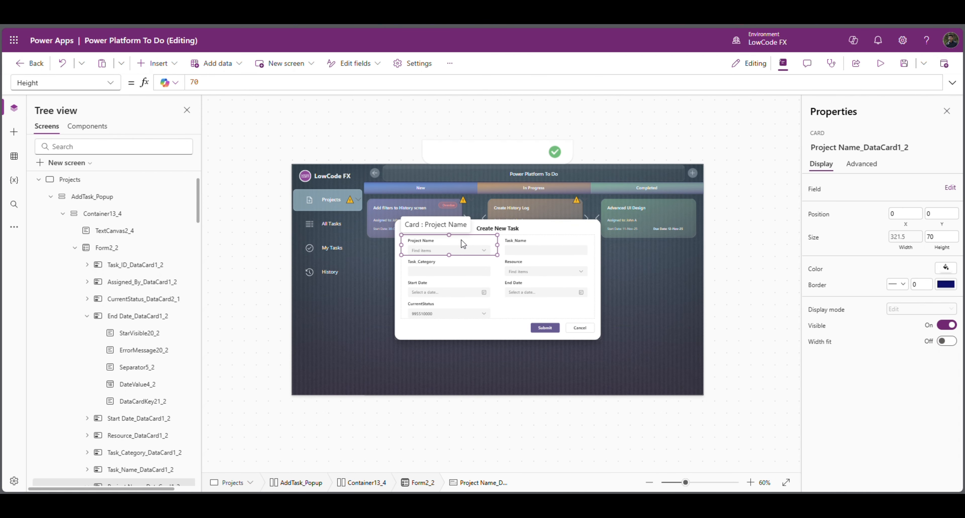
left_click(433, 253)
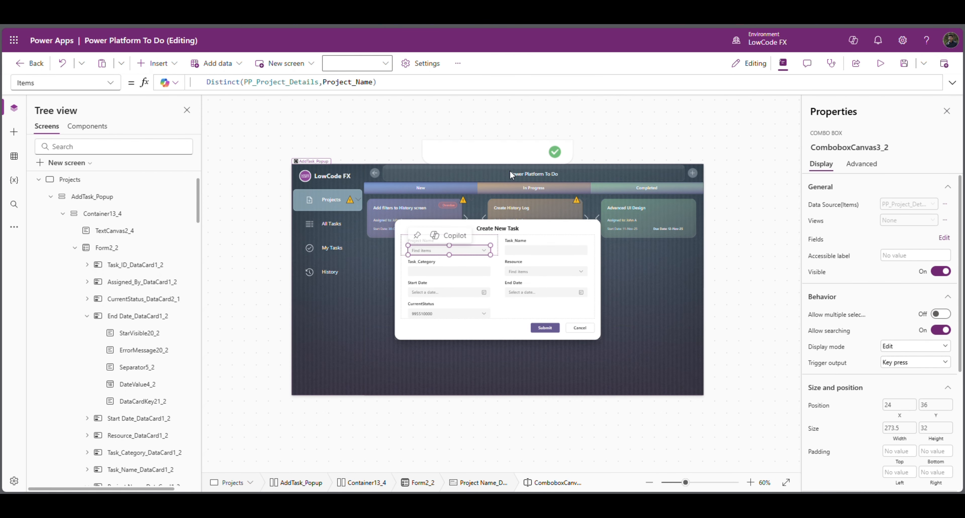
scroll(880, 299, "down", 2)
left_click(914, 296)
left_click(896, 314)
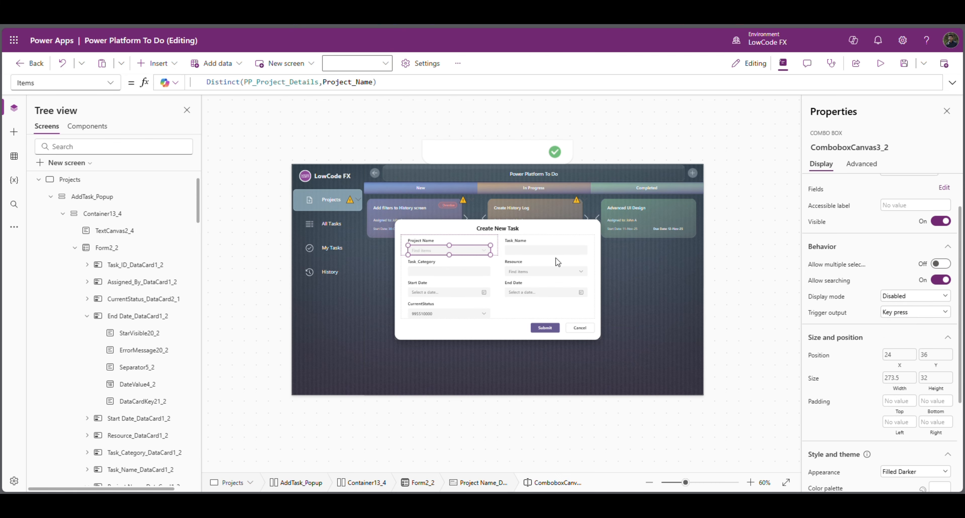
- Set the DefaultSelectedItems formula of the Project Name combo box to [VarProjectSelected.Project_Name]
left_click(447, 254)
left_click(448, 254)
left_click(111, 84)
scroll(19, 227, "up", 1)
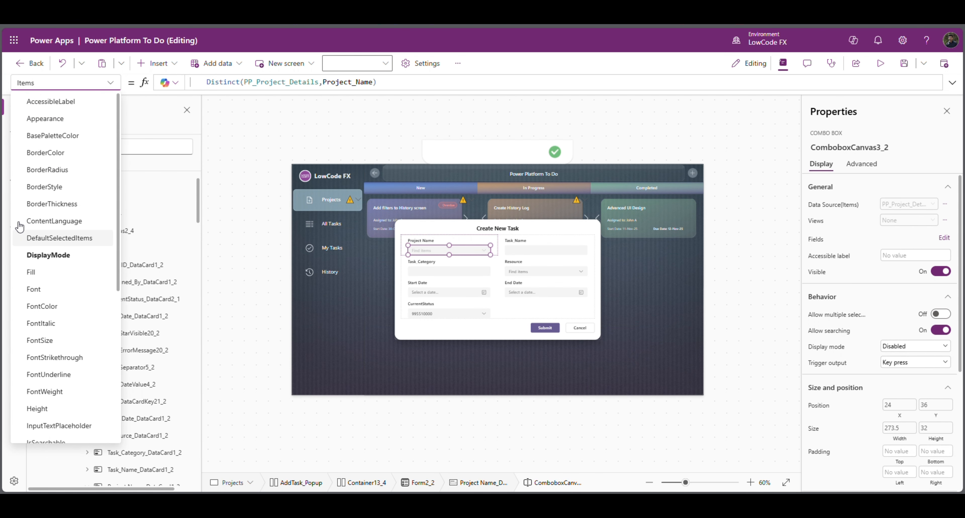
left_click(26, 238)
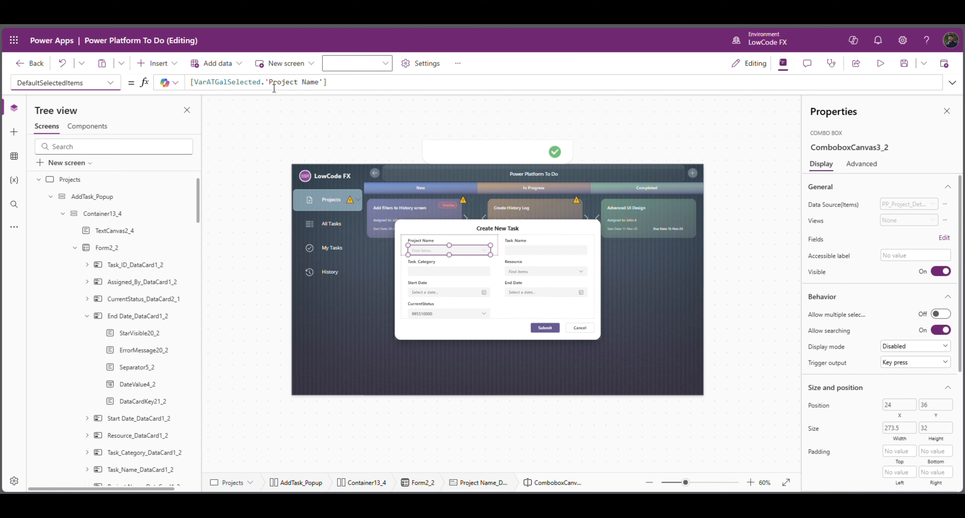
left_click_drag(318, 83, 200, 85)
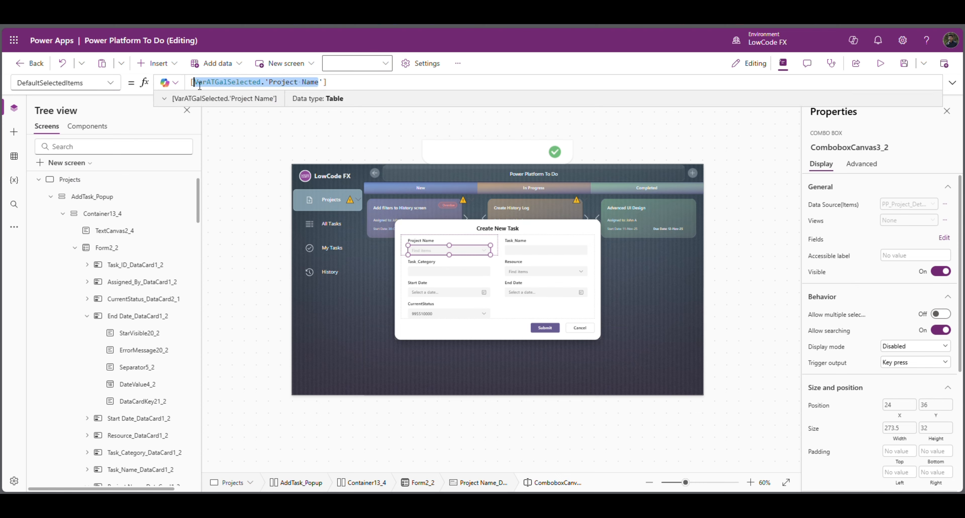
type("VarProjectSelected.Project_Name")
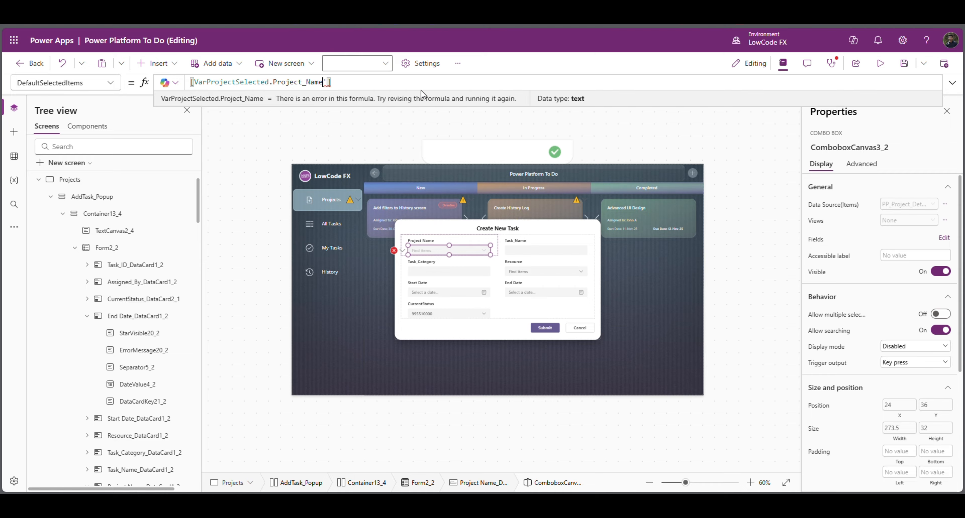
left_click(382, 128)
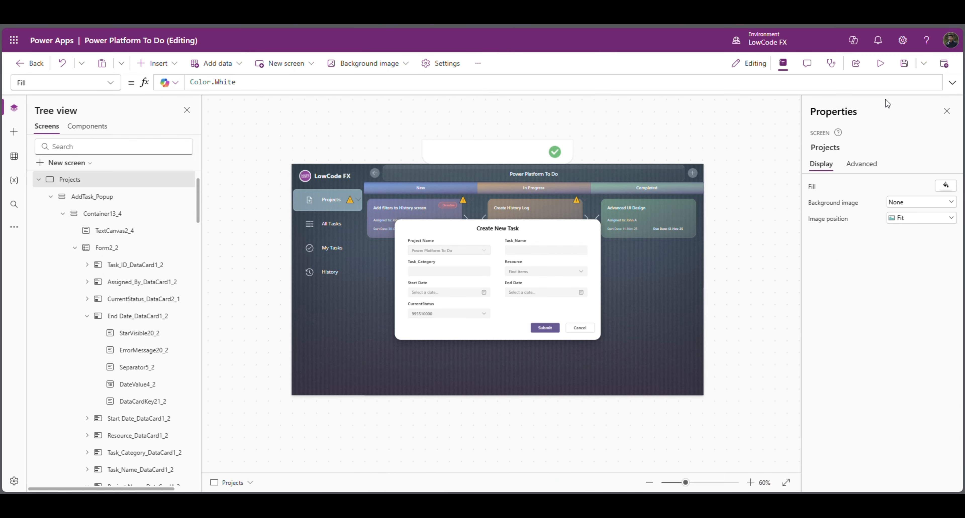
- Preview the app, cancel the Create New Task popup and reopen it with the board's add button
left_click(881, 69)
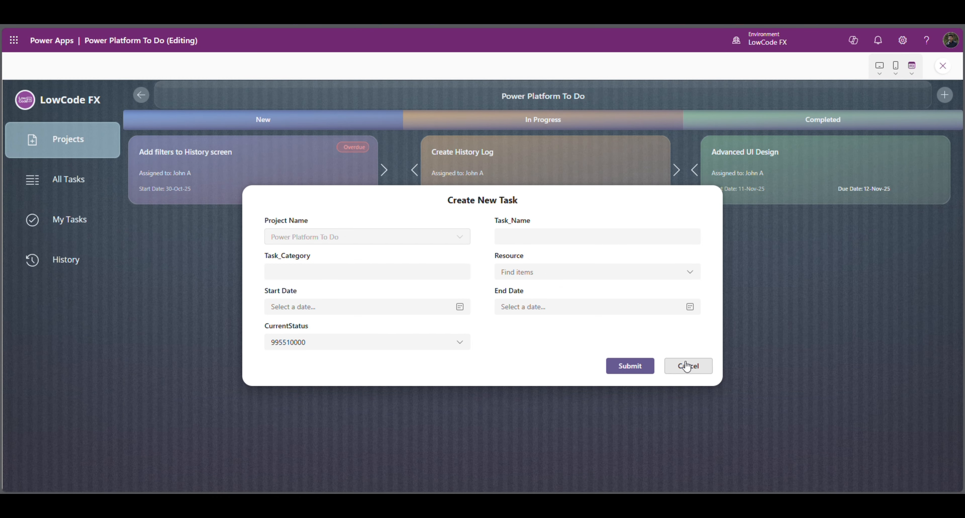
left_click(685, 366)
left_click(944, 95)
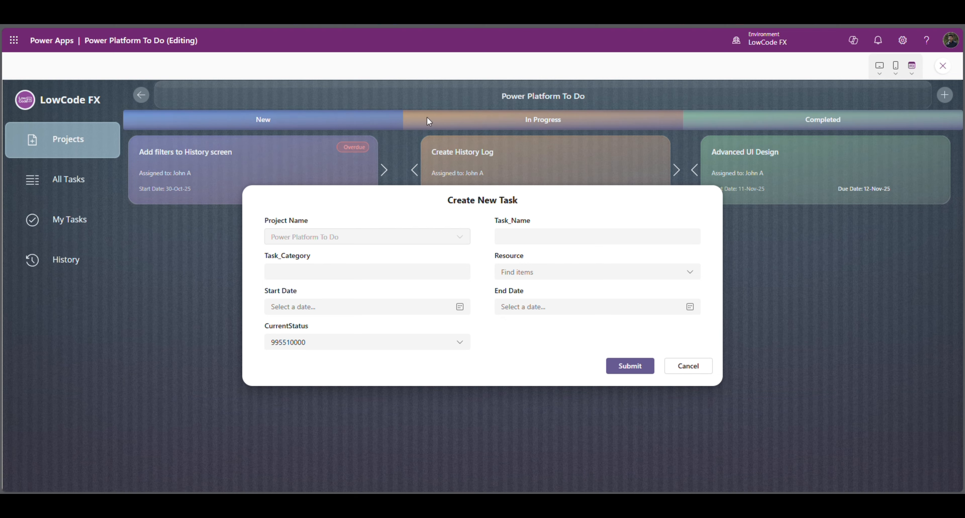
- Fill in a new HR Portal task named Define Scope with category Documentation and choose its resource
left_click(569, 243)
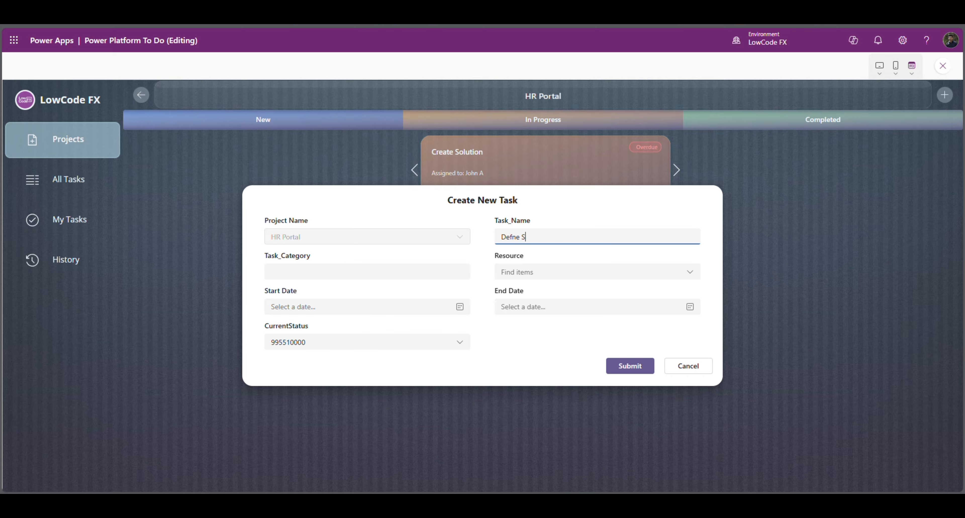
type("Define Scope")
left_click(397, 276)
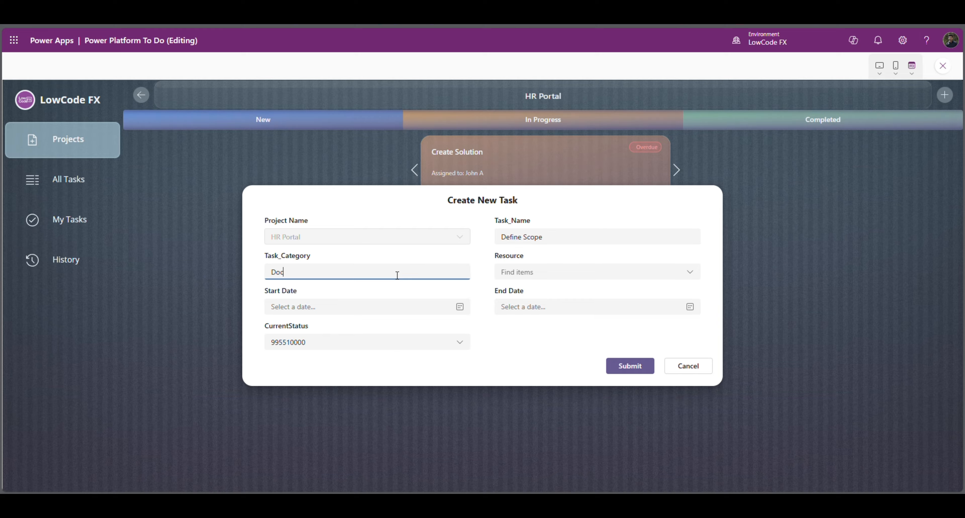
left_click(549, 277)
left_click(537, 293)
- Give the task start date Nov 13, 2025, end date Nov 14, 2025 and a current status, and submit it
left_click(424, 313)
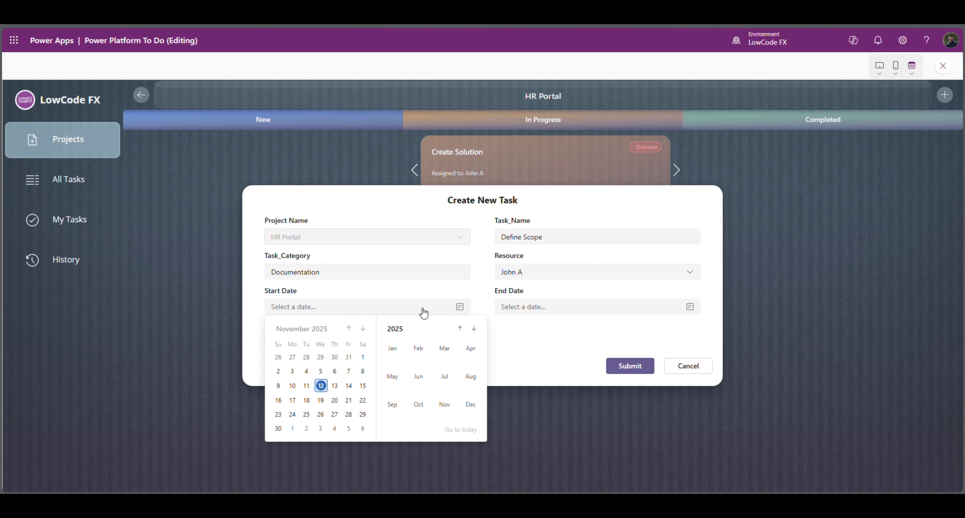
left_click(339, 390)
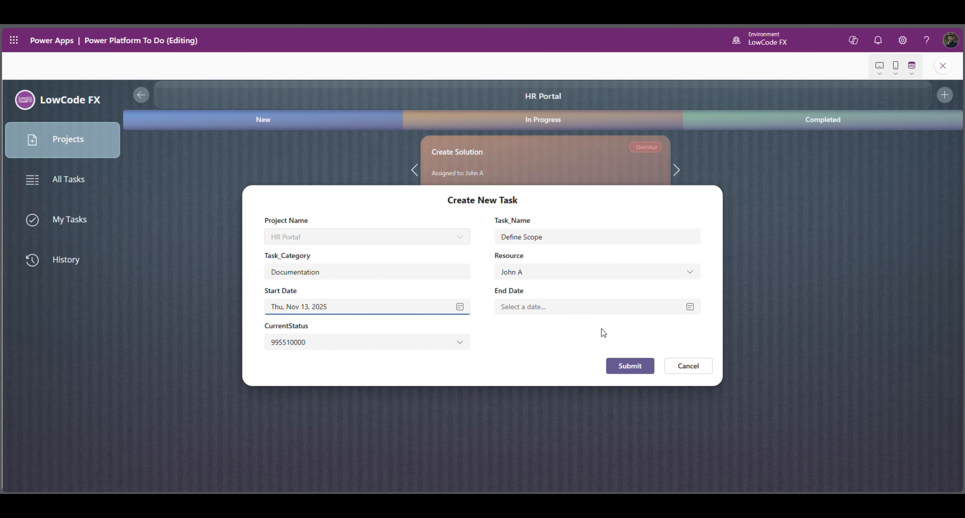
left_click(622, 313)
left_click(577, 388)
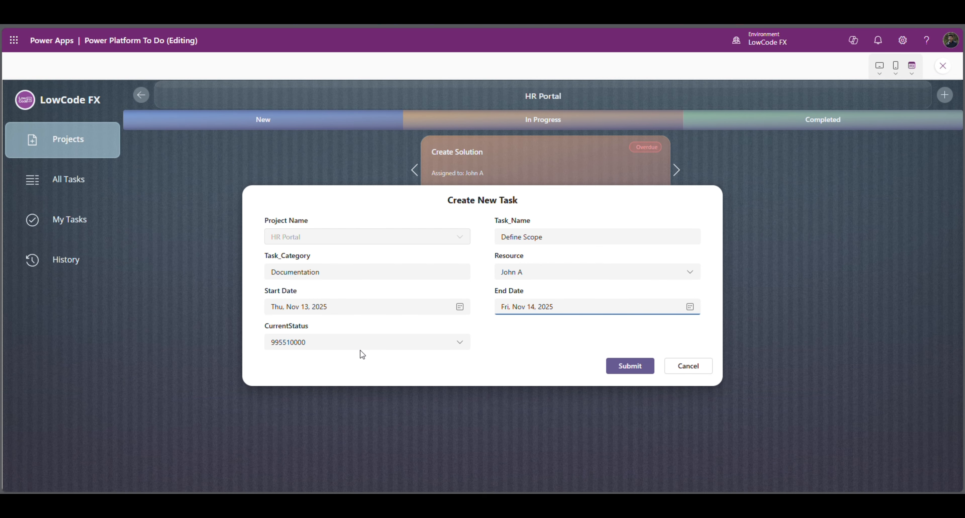
left_click(404, 346)
left_click(308, 365)
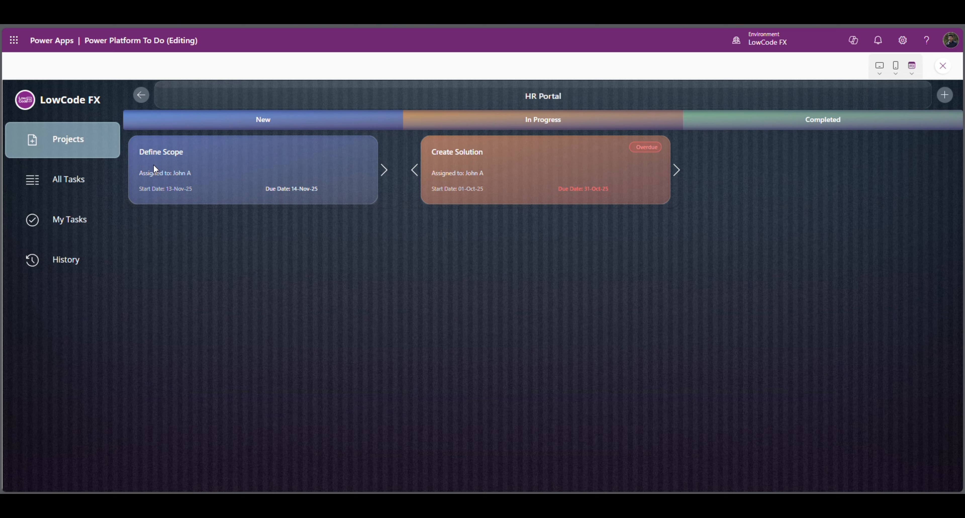
- Leave the HR Portal board and check the Define Scope creation entry, its assignee and timestamp on the History screen
left_click(141, 95)
left_click(75, 266)
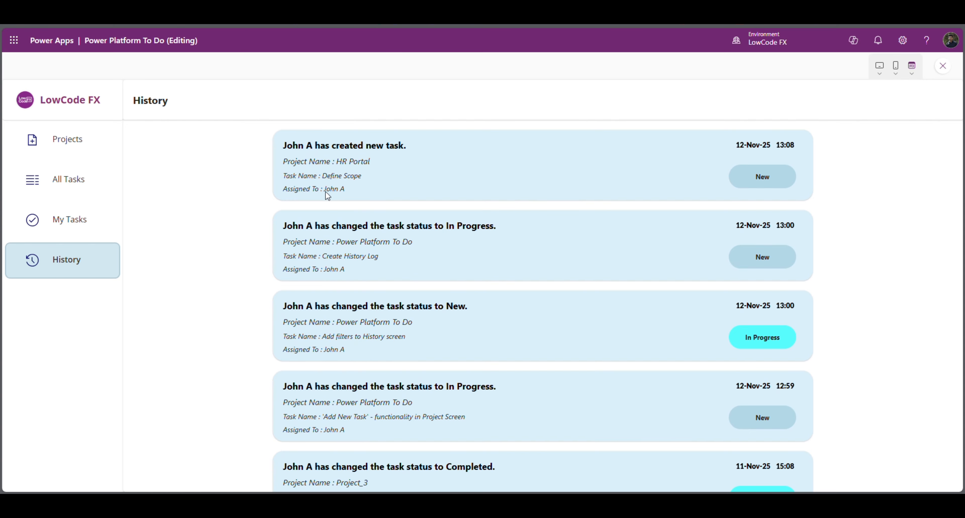
left_click_drag(325, 191, 383, 197)
left_click_drag(734, 147, 796, 152)
left_click(312, 157)
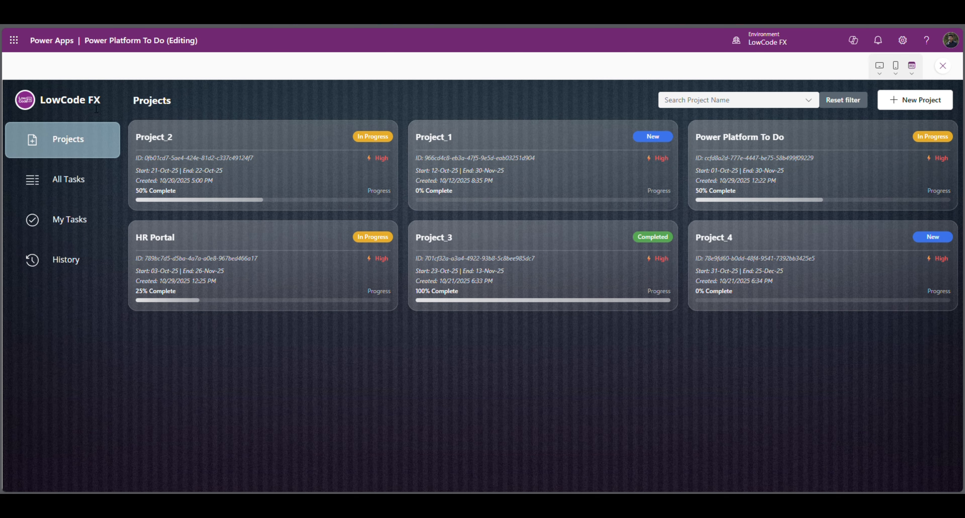
- Go to the home screen and open the Power Platform To Do board through All Projects
left_click(86, 101)
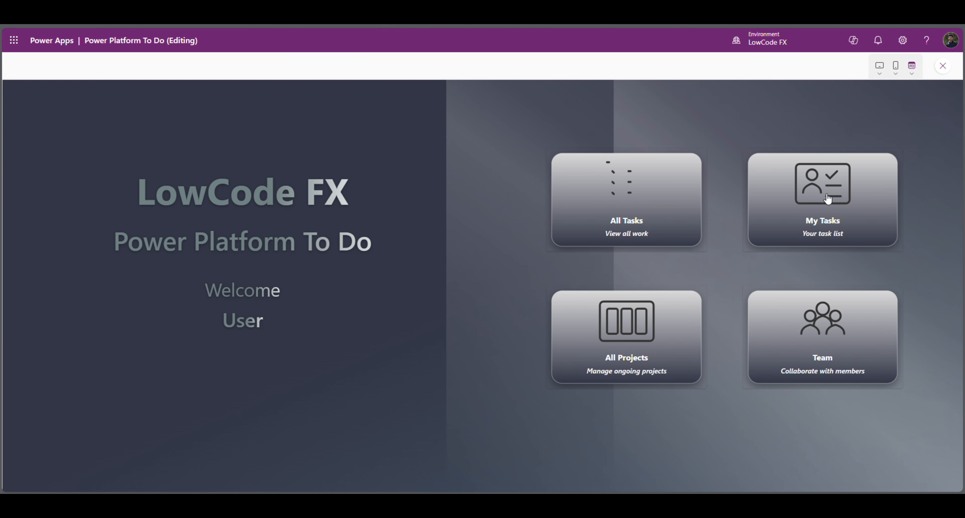
left_click(639, 324)
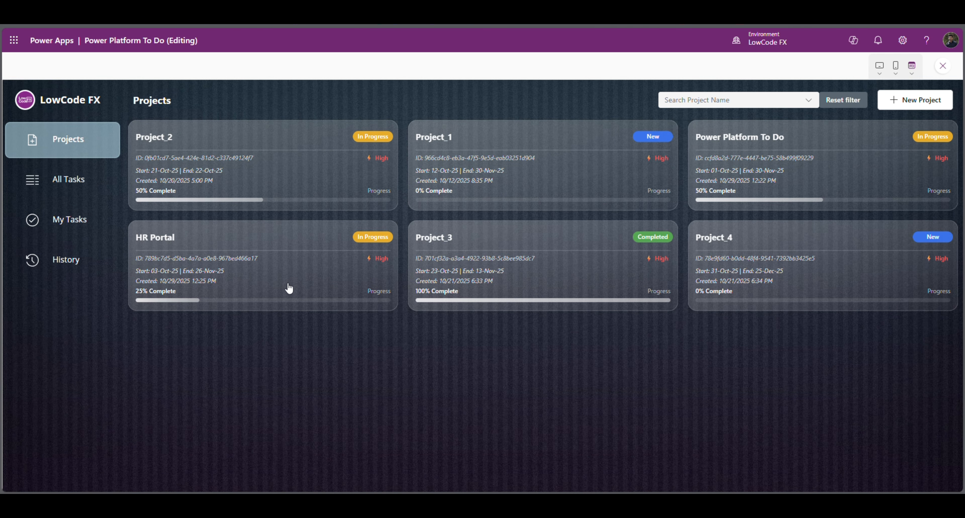
left_click(737, 191)
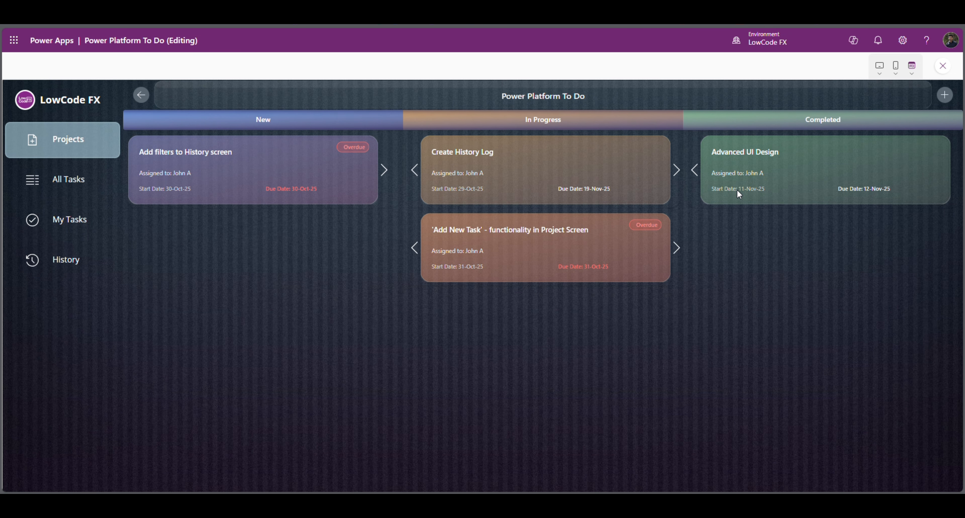